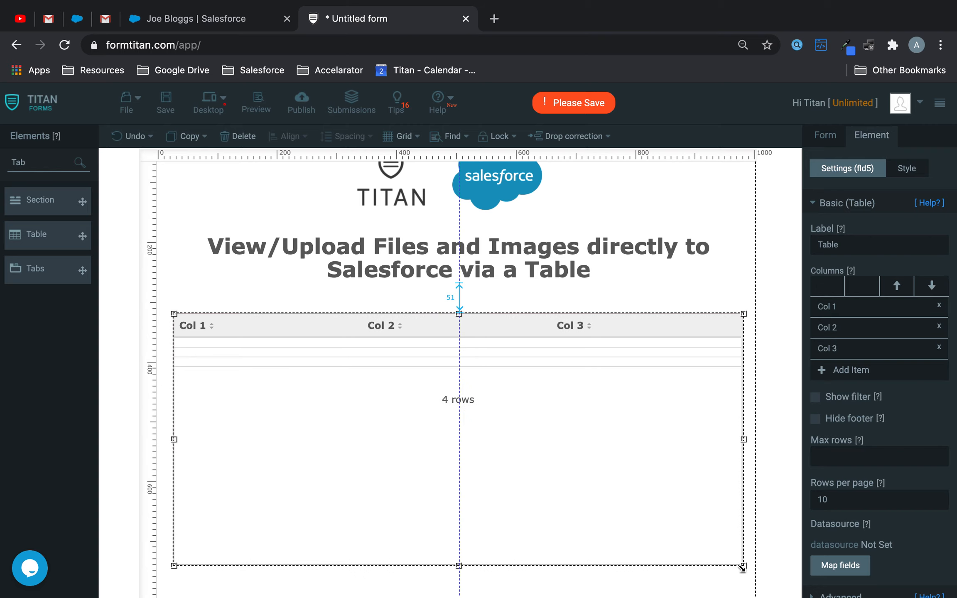
# Step: Rename the table's first two columns to Filename and Extension, and remove the third column
pyautogui.moveTo(878, 305); pyautogui.dragTo(709, 307)
pyautogui.write('Fi')
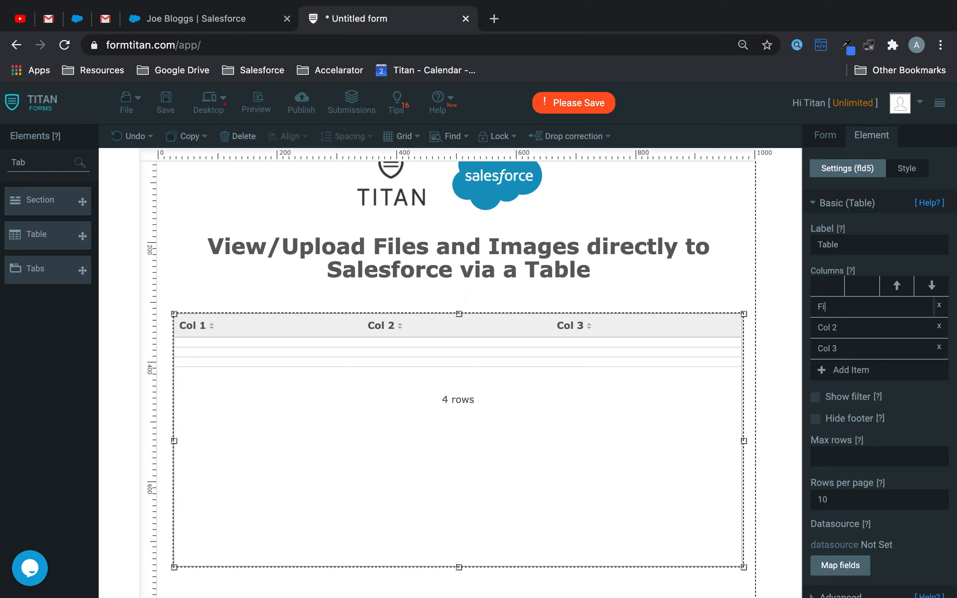
pyautogui.write('lename')
pyautogui.moveTo(869, 327); pyautogui.dragTo(721, 328)
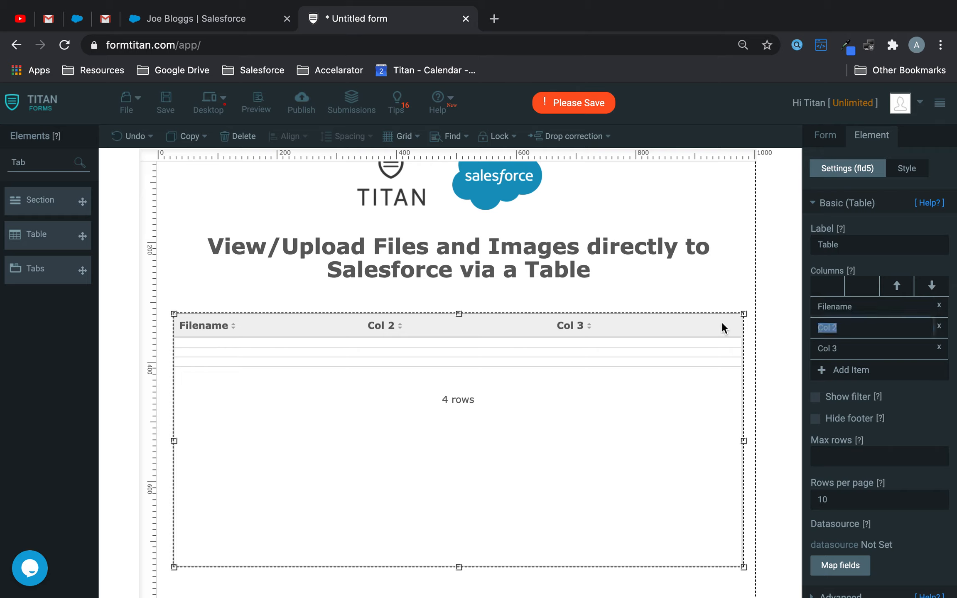
pyautogui.write('Extension')
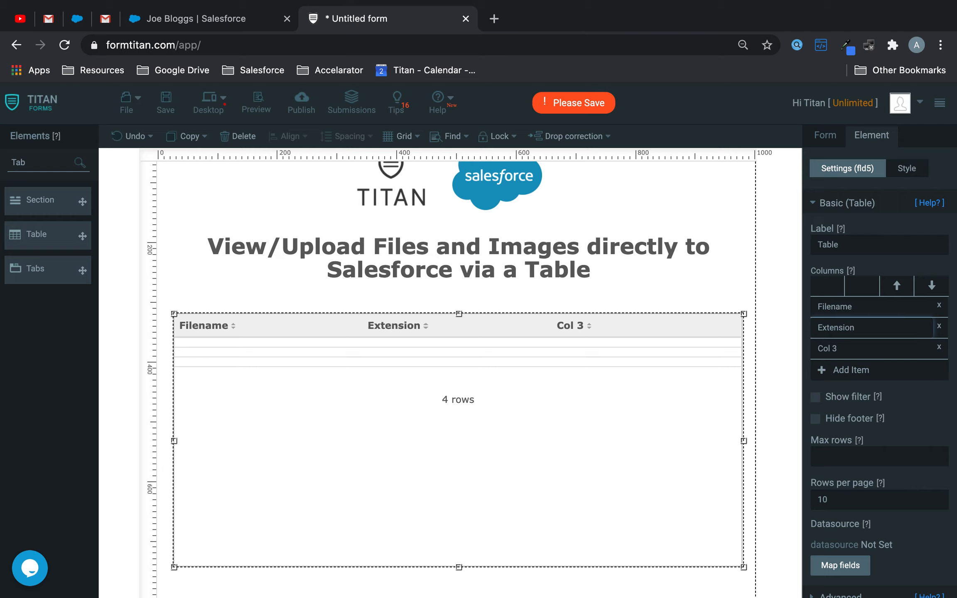
pyautogui.click(939, 348)
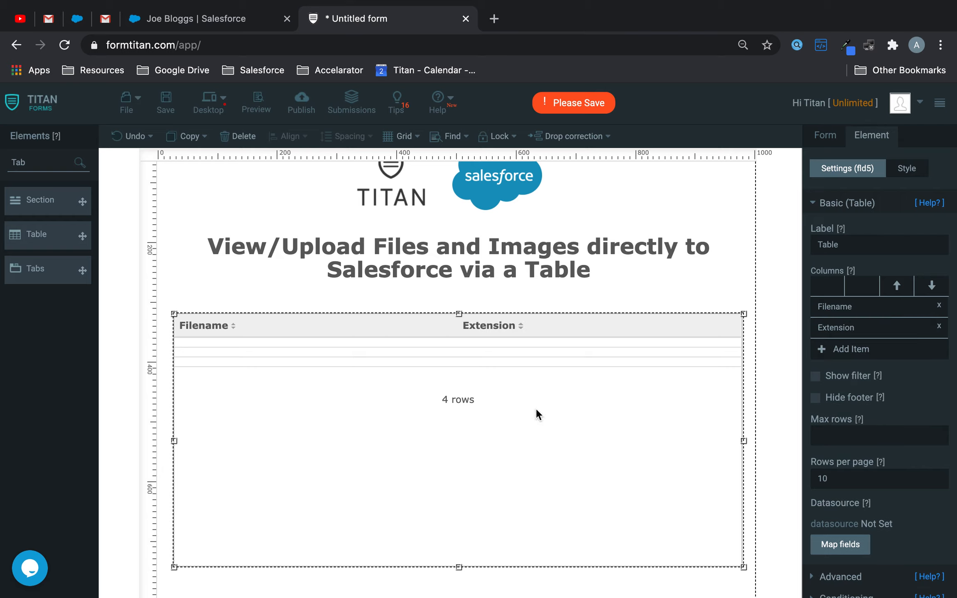
# Step: Move the table further down the form to leave space beneath the heading
pyautogui.scroll(1, 536, 411)
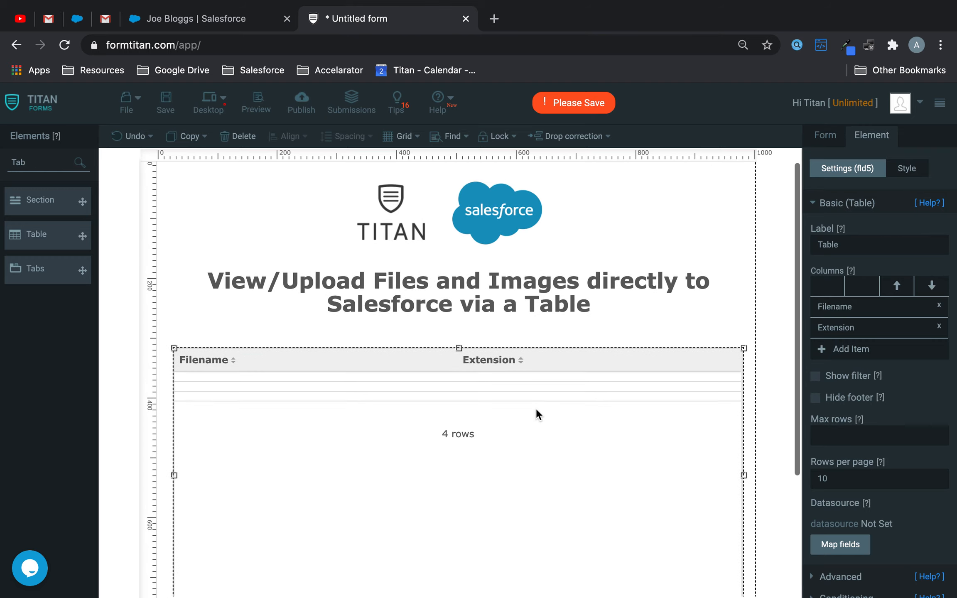
pyautogui.scroll(-3, 538, 401)
pyautogui.moveTo(540, 394); pyautogui.dragTo(551, 432)
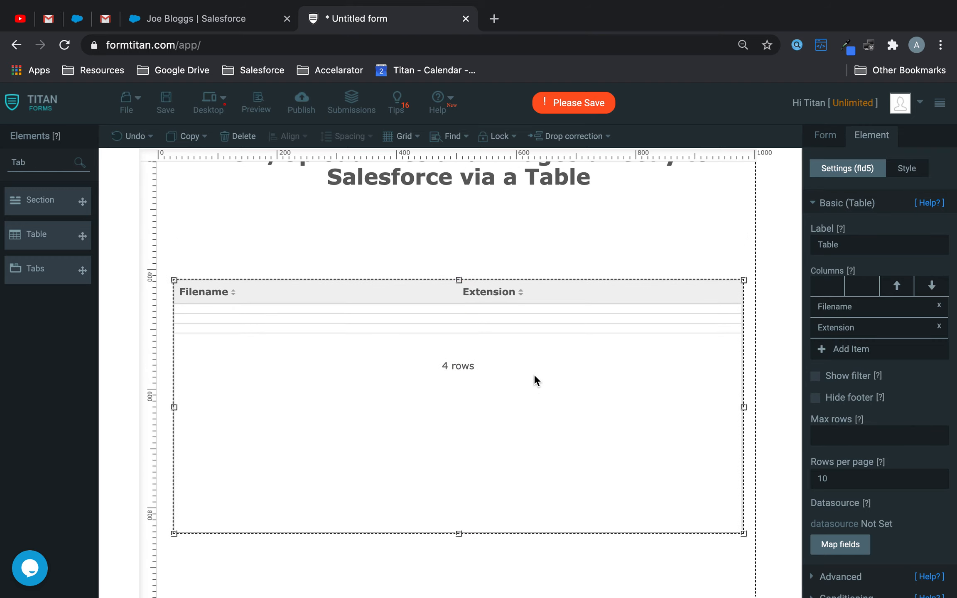
# Step: Find the Lookup element and place it in the space between the heading and the table
pyautogui.scroll(2, 534, 378)
pyautogui.doubleClick(43, 162)
pyautogui.write('look')
pyautogui.moveTo(54, 214); pyautogui.dragTo(226, 315)
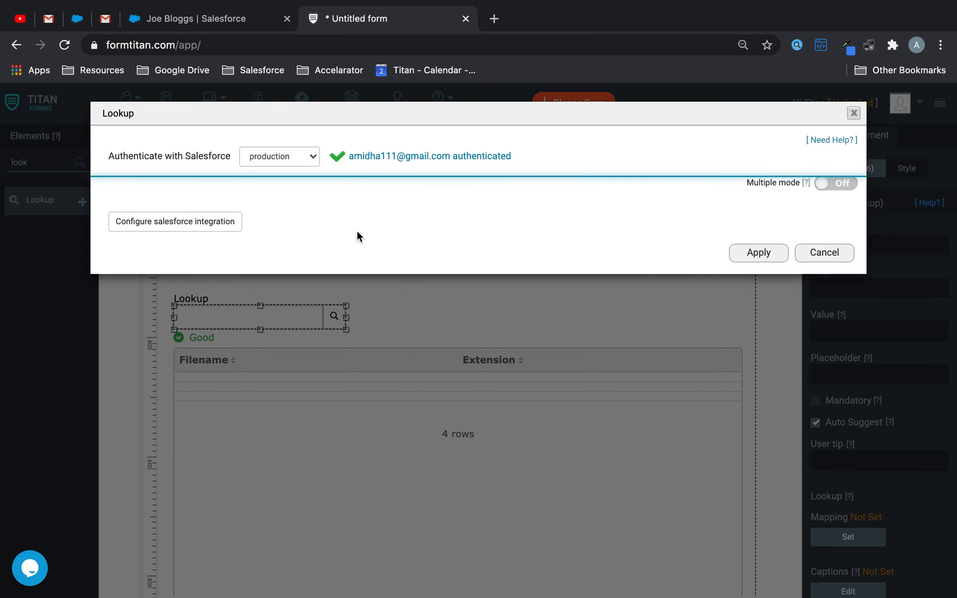
# Step: Configure the lookup's Salesforce integration to use the Contact object and apply the mapping
pyautogui.click(187, 226)
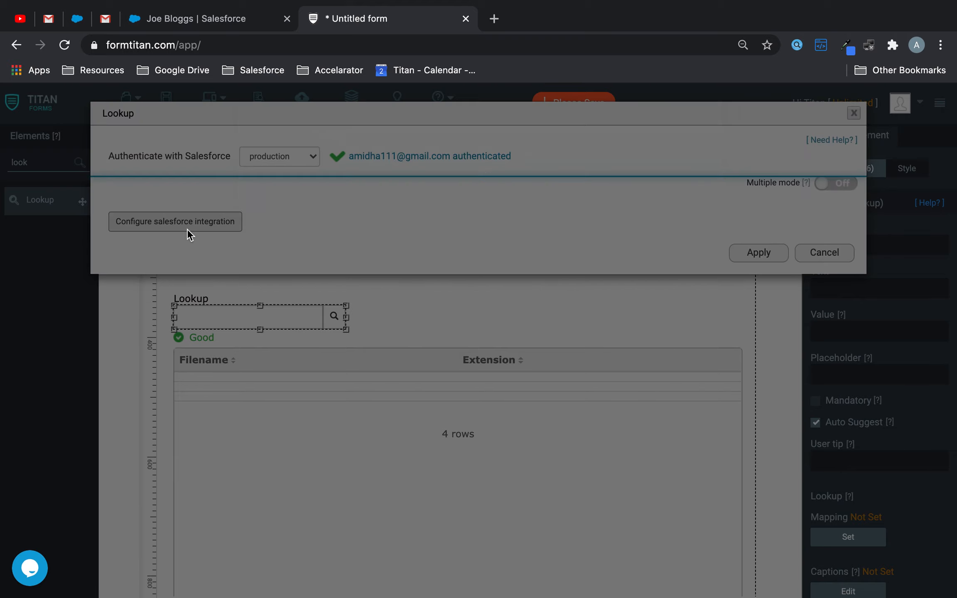
pyautogui.click(275, 186)
pyautogui.write('cont')
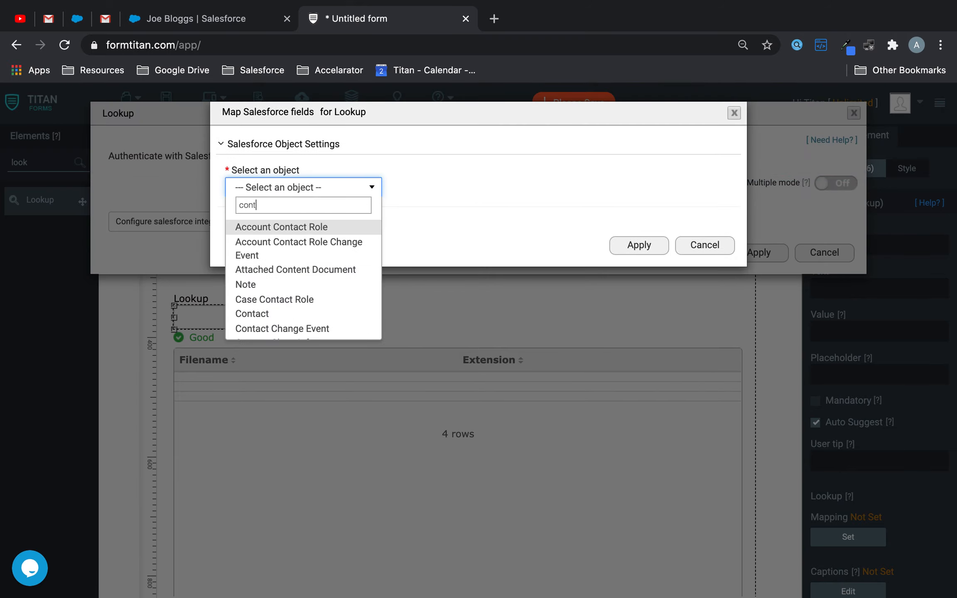
pyautogui.click(252, 313)
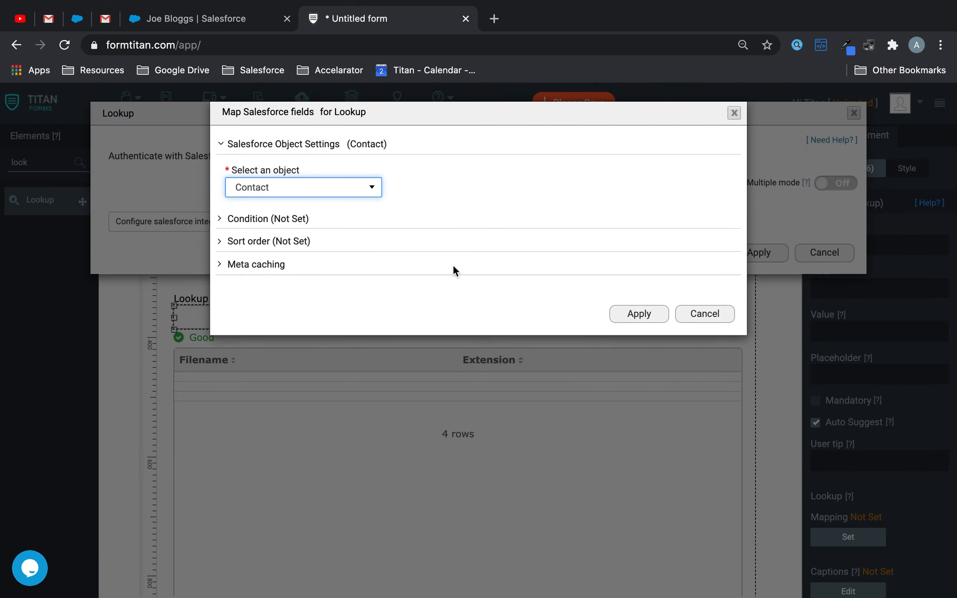
pyautogui.click(639, 318)
pyautogui.click(758, 555)
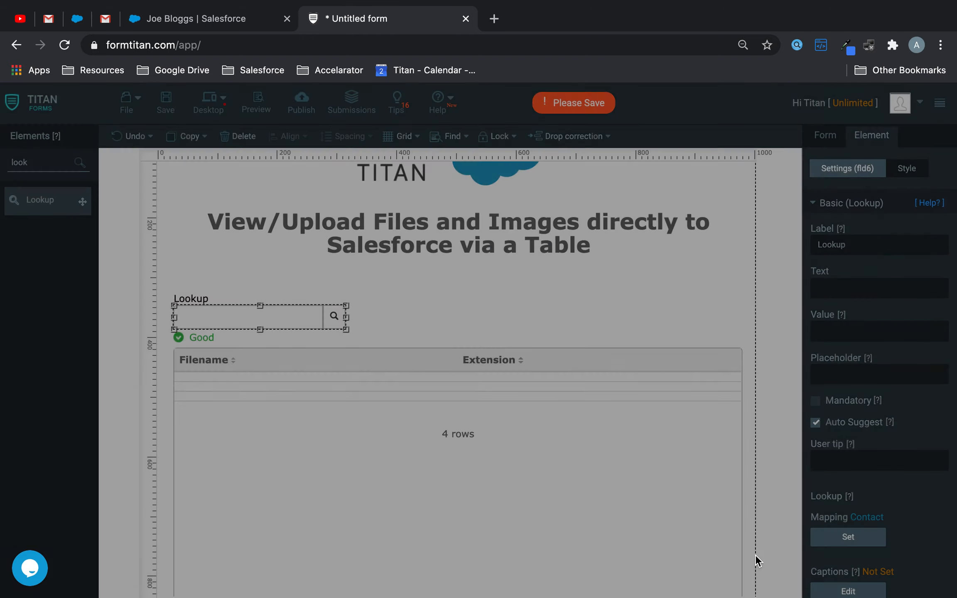
# Step: Label the lookup Contact and save the form
pyautogui.click(864, 249)
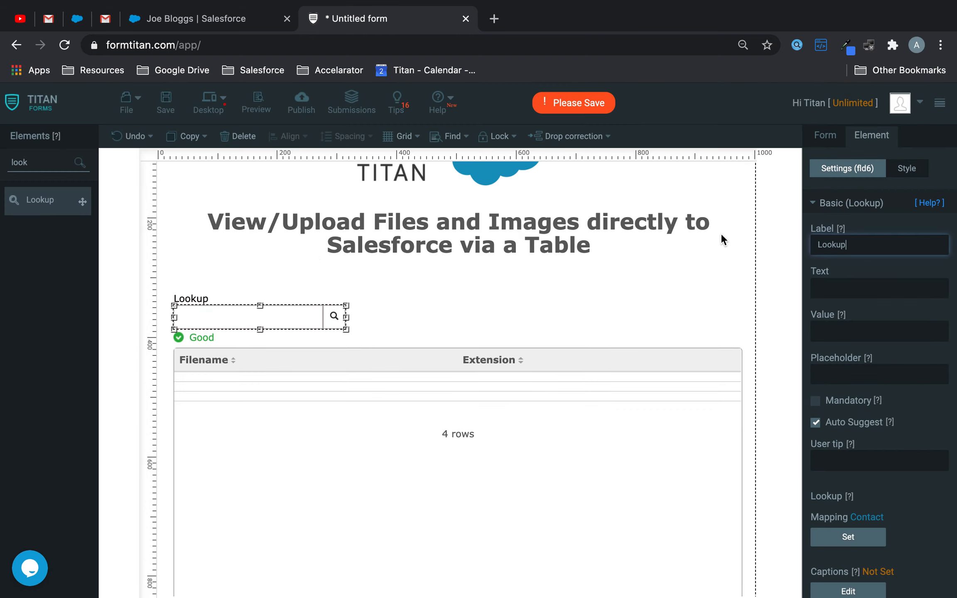
pyautogui.write('Contact')
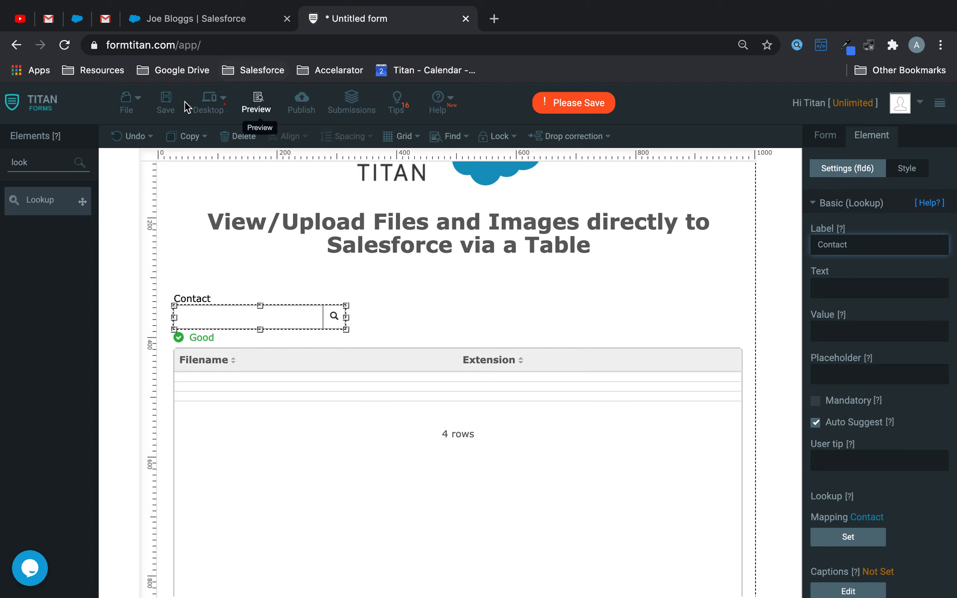
pyautogui.click(165, 101)
# Step: View the attached files on the Salesforce contact record and return to the form
pyautogui.click(206, 30)
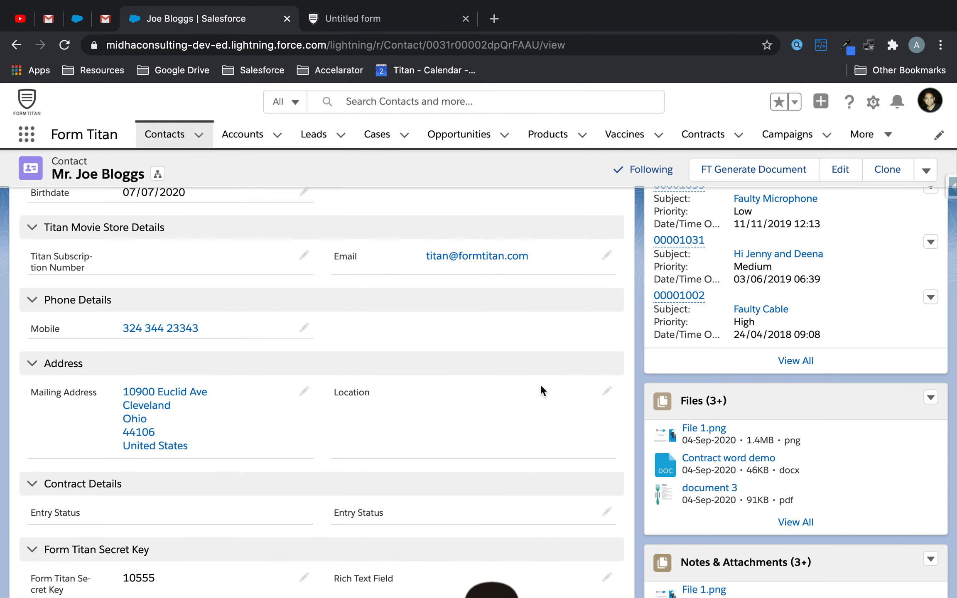
pyautogui.click(368, 10)
# Step: Add a Content Document Link object to the form's Get From Salesforce integration
pyautogui.click(532, 297)
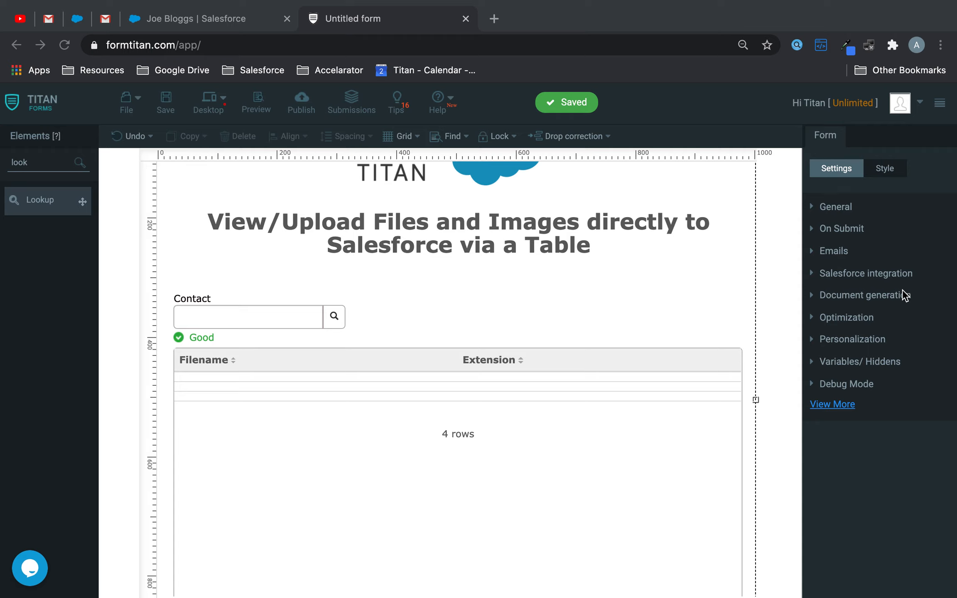
pyautogui.click(871, 274)
pyautogui.click(871, 274)
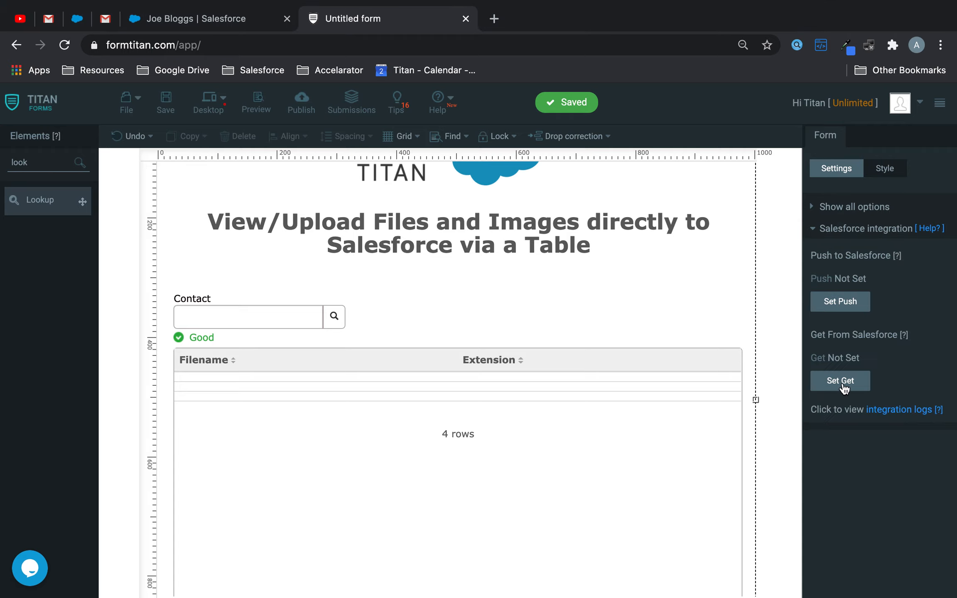
pyautogui.click(841, 381)
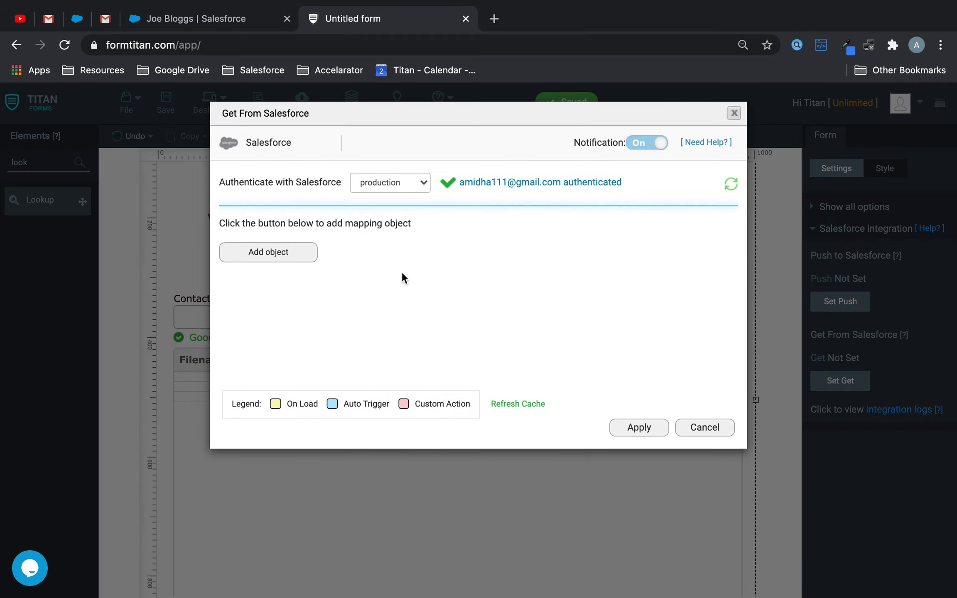
pyautogui.click(286, 254)
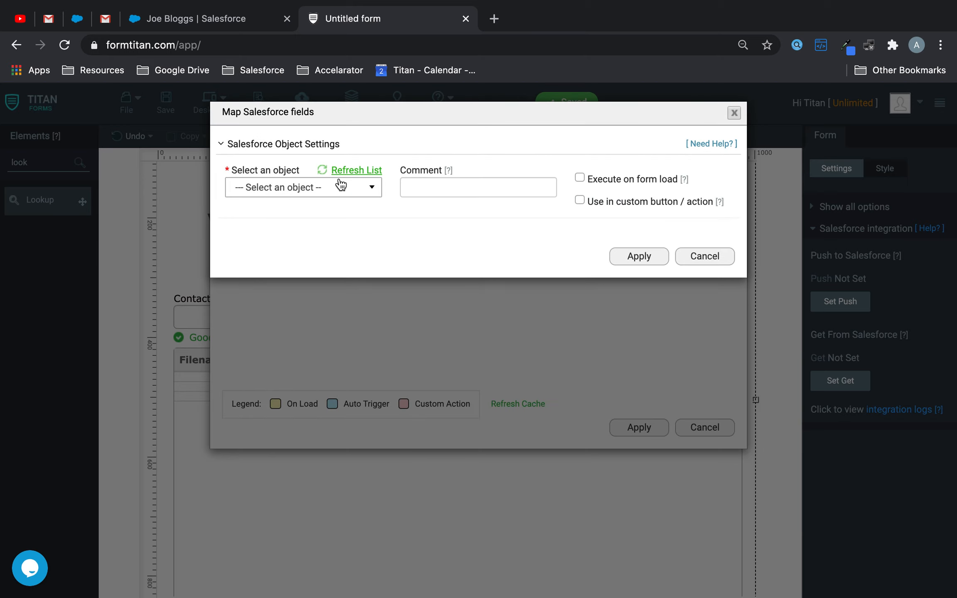
pyautogui.click(331, 196)
pyautogui.write('c')
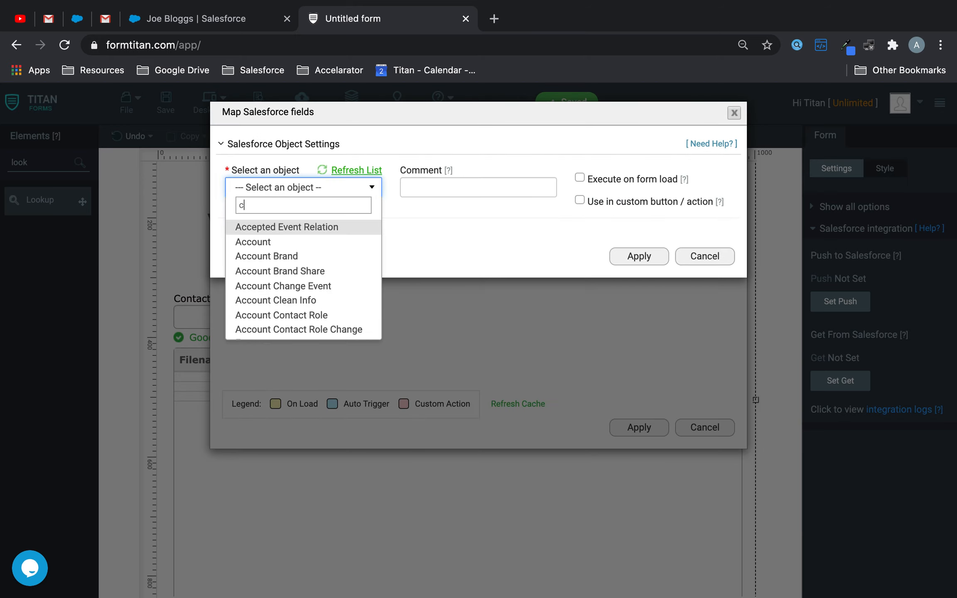
pyautogui.write('ontent docu')
pyautogui.click(316, 272)
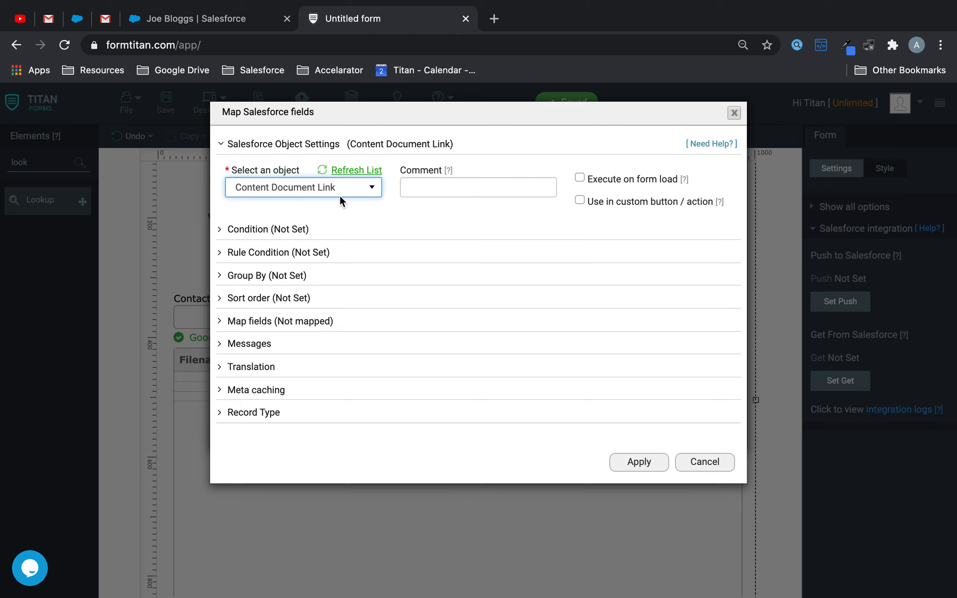
# Step: Start a condition for the Content Document Link object using Linked Entity ID as the CRM field
pyautogui.click(277, 238)
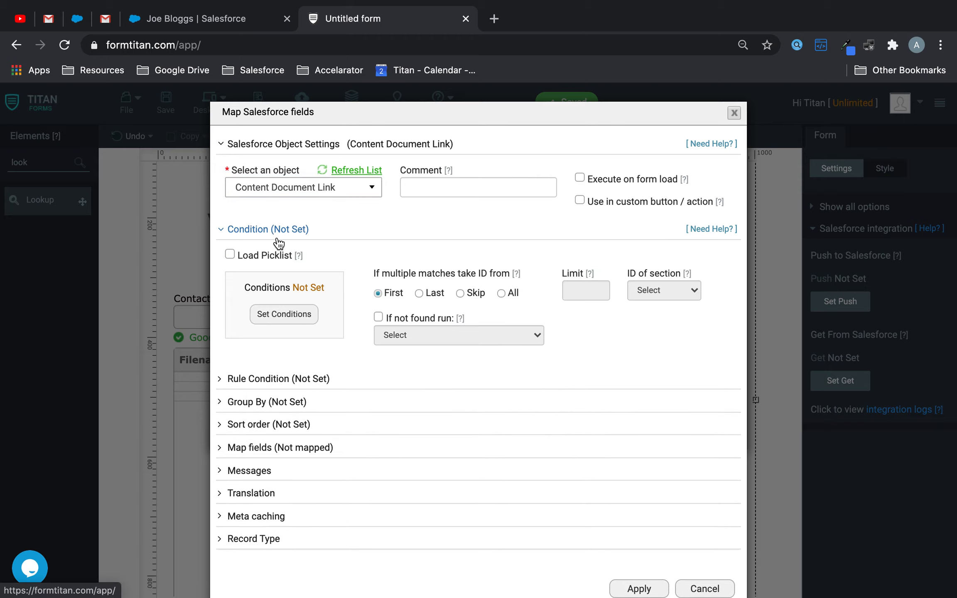
pyautogui.click(274, 315)
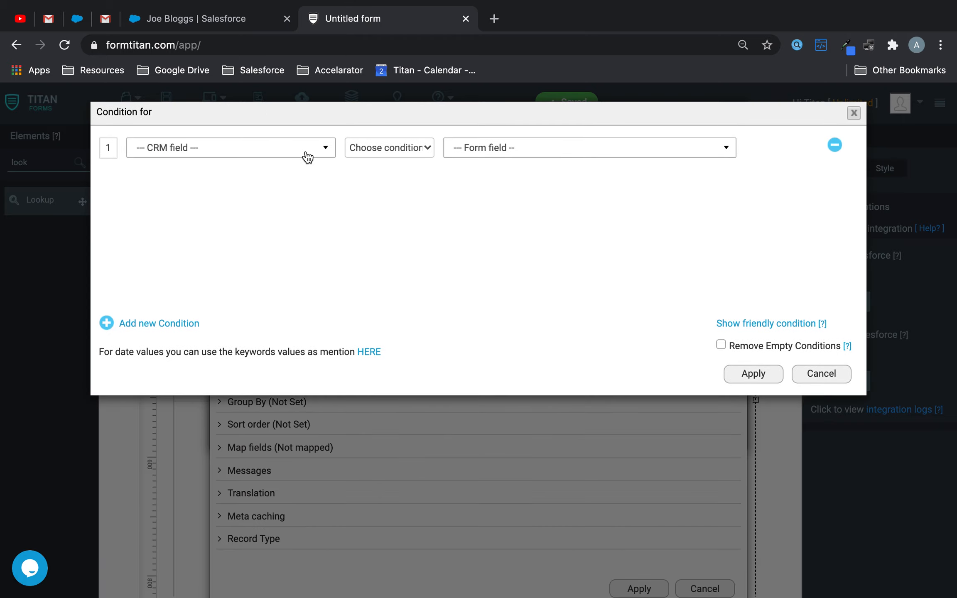
pyautogui.click(307, 157)
pyautogui.write('kink')
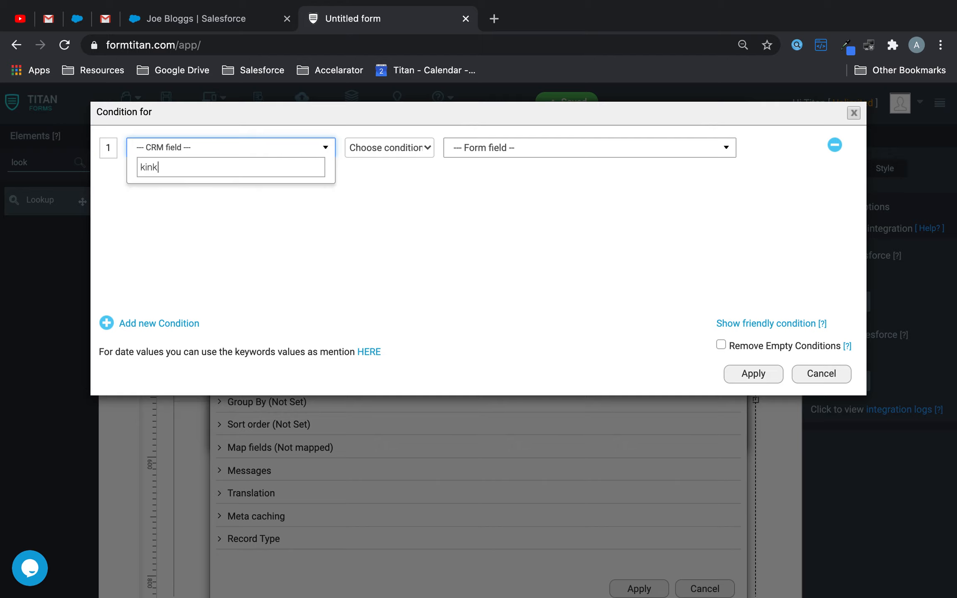
pyautogui.press('BackSpace')
pyautogui.press('BackSpace')
pyautogui.press('BackSpace')
pyautogui.press('BackSpace')
pyautogui.write('link')
pyautogui.click(256, 192)
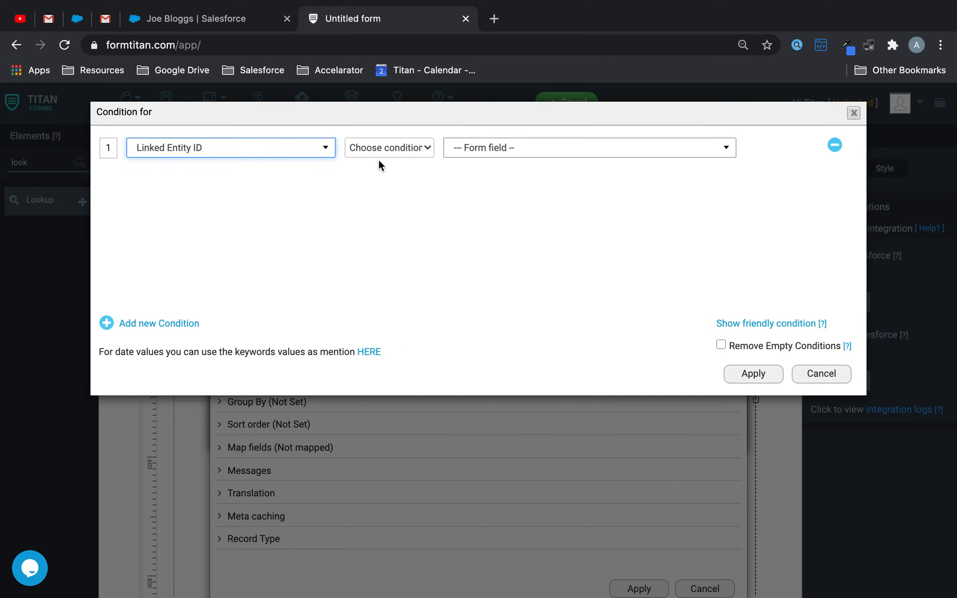
# Step: Make the condition require that Linked Entity ID Equals the Contact form field, and apply it
pyautogui.click(379, 159)
pyautogui.click(398, 160)
pyautogui.click(521, 155)
pyautogui.click(499, 191)
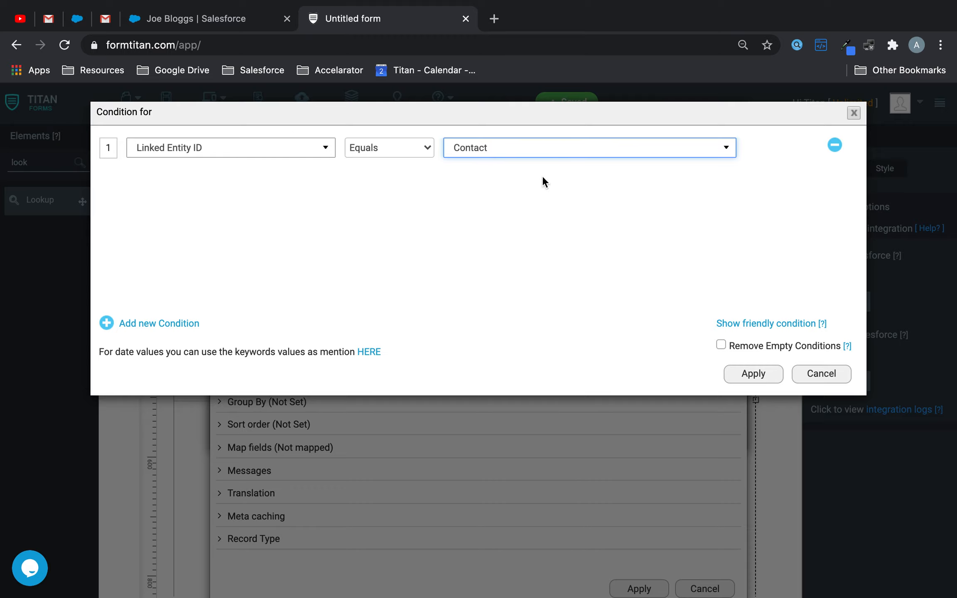
pyautogui.click(752, 374)
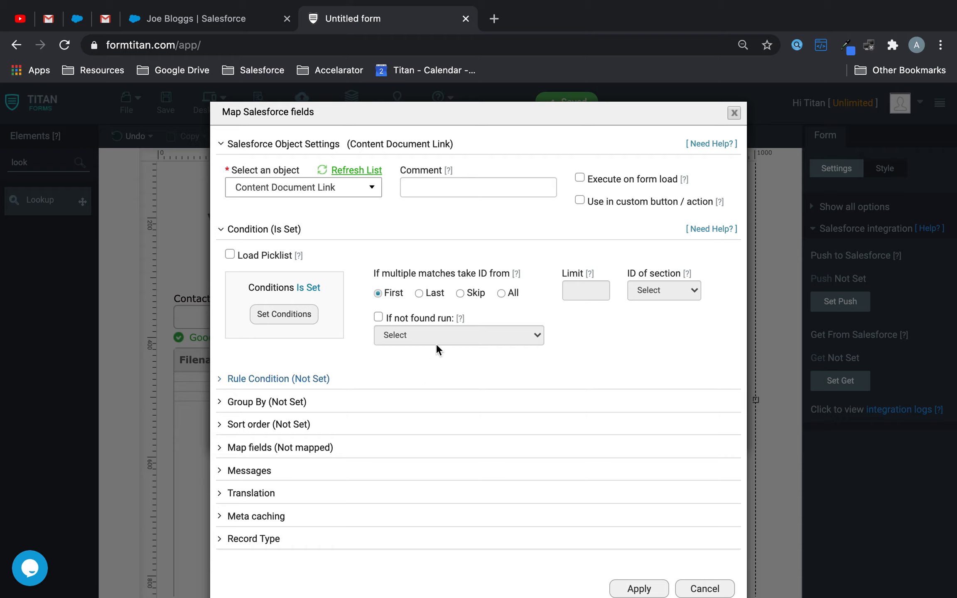
# Step: Take IDs from All matches with a limit of 20 and apply the Content Document Link mapping
pyautogui.click(500, 292)
pyautogui.click(574, 284)
pyautogui.scroll(-1, 478, 340)
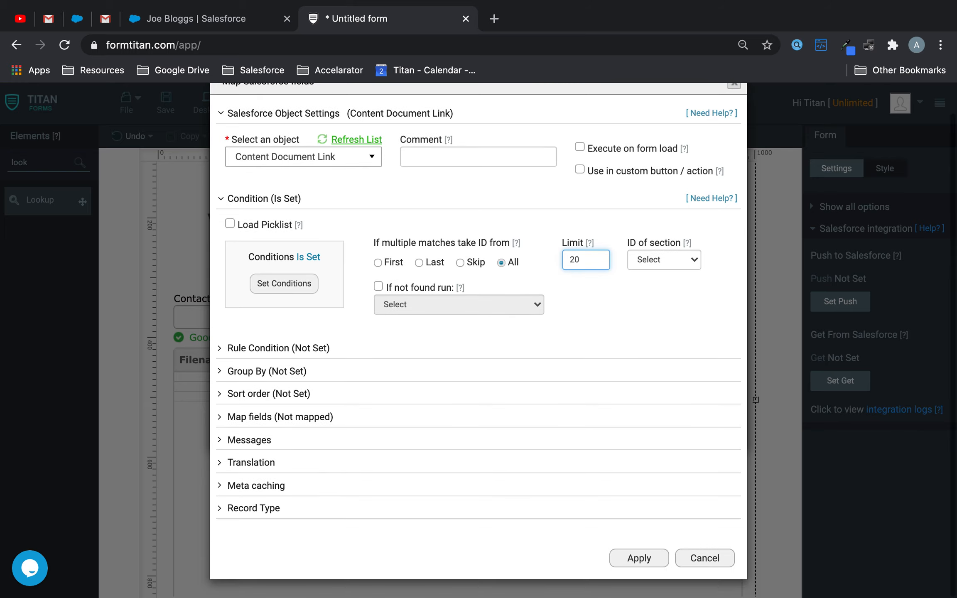
pyautogui.click(648, 563)
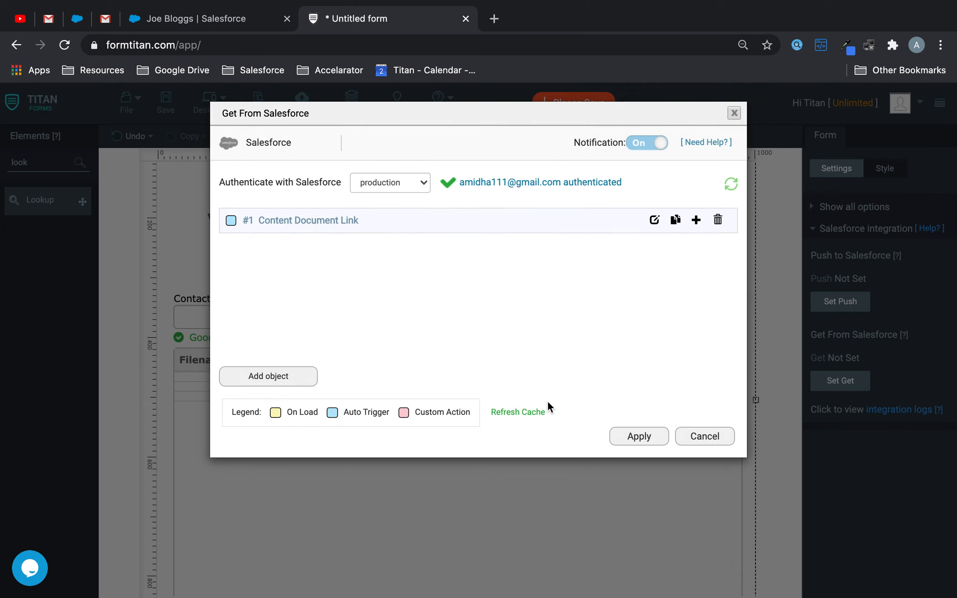
# Step: Add a Content Document object nested under the Content Document Link mapping
pyautogui.click(694, 221)
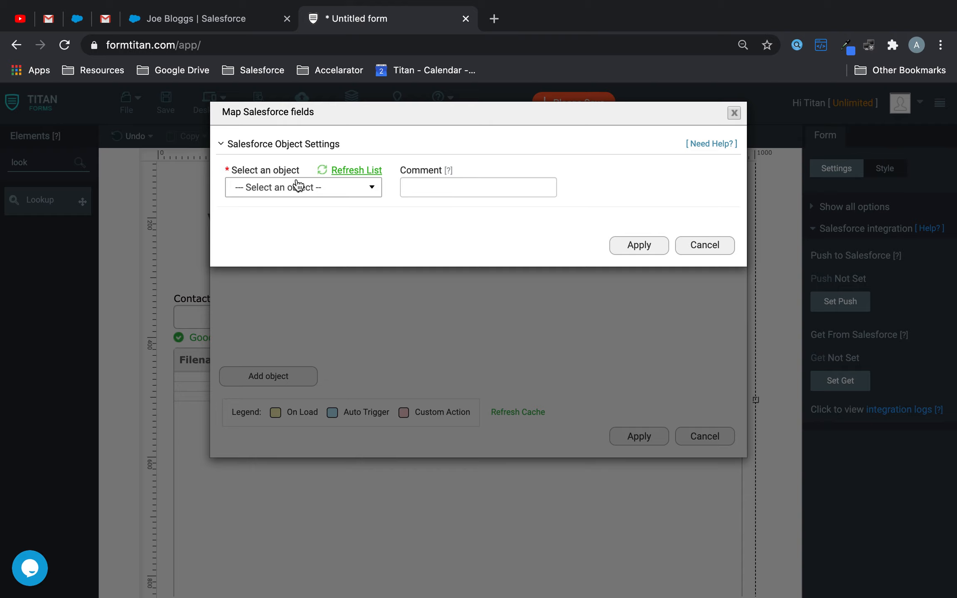
pyautogui.click(280, 191)
pyautogui.write('content docu')
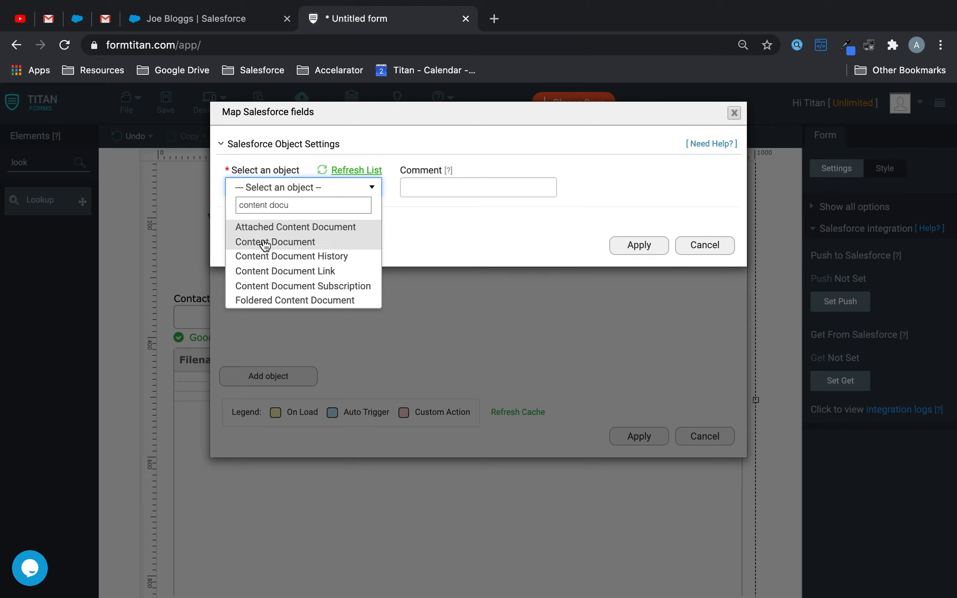
pyautogui.click(266, 242)
# Step: Start a condition for the Content Document object with ContentDocument ID as the CRM field and IN as the operator
pyautogui.click(278, 220)
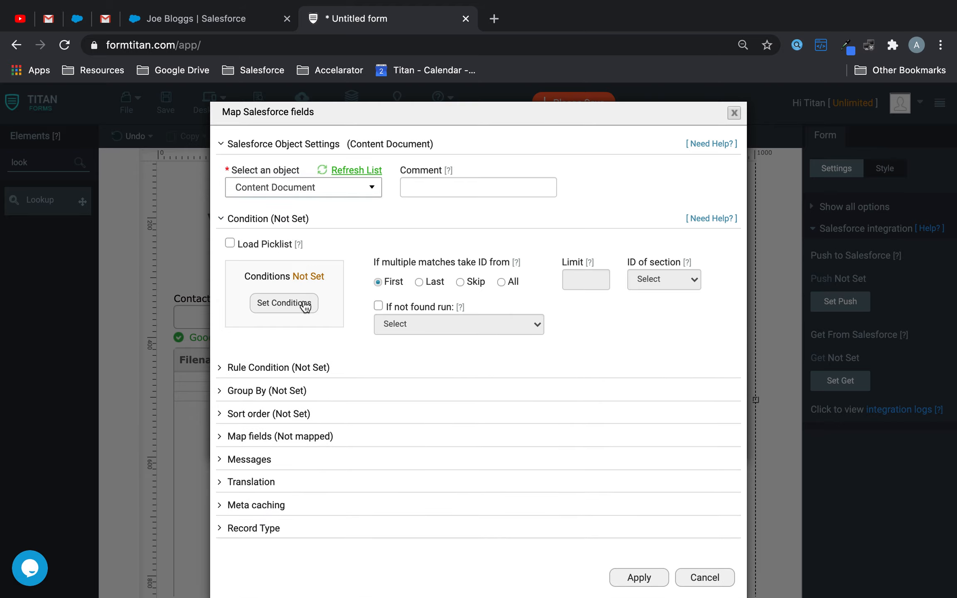
pyautogui.click(284, 303)
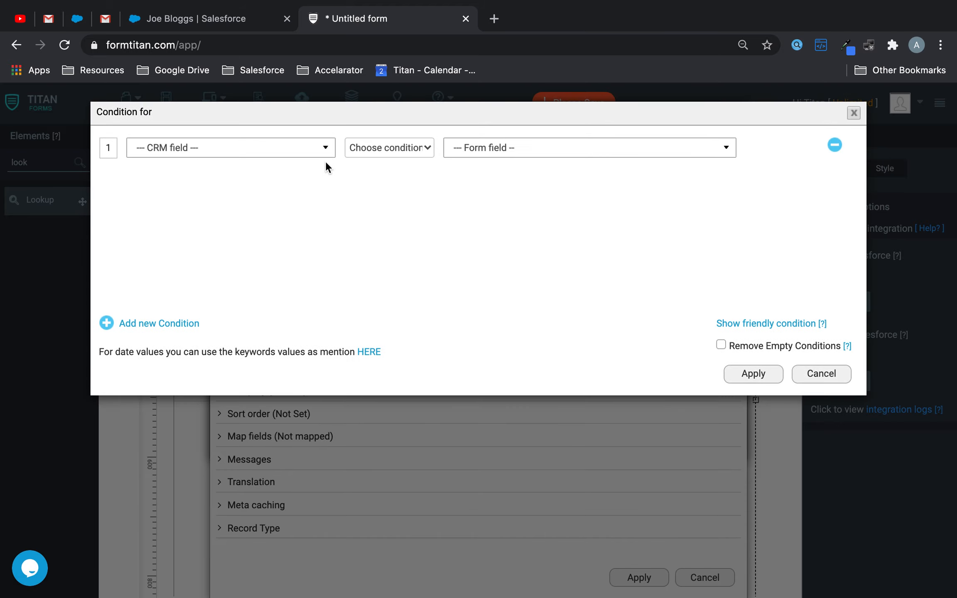
pyautogui.click(316, 148)
pyautogui.click(248, 248)
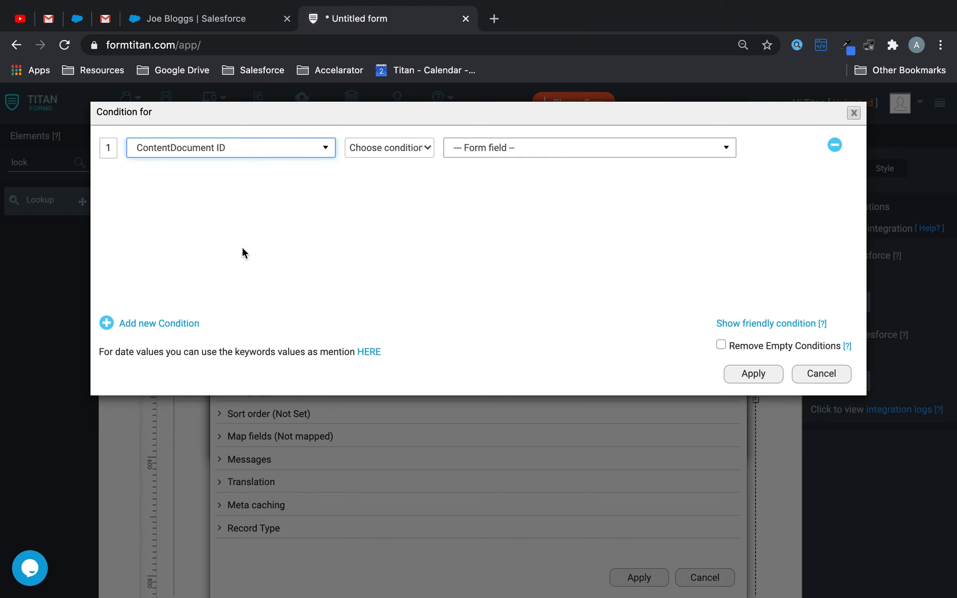
pyautogui.click(387, 151)
pyautogui.click(359, 284)
# Step: Compare the condition with the ContentDocument ID of #1 ContentDocumentLink and apply it
pyautogui.click(530, 149)
pyautogui.click(525, 187)
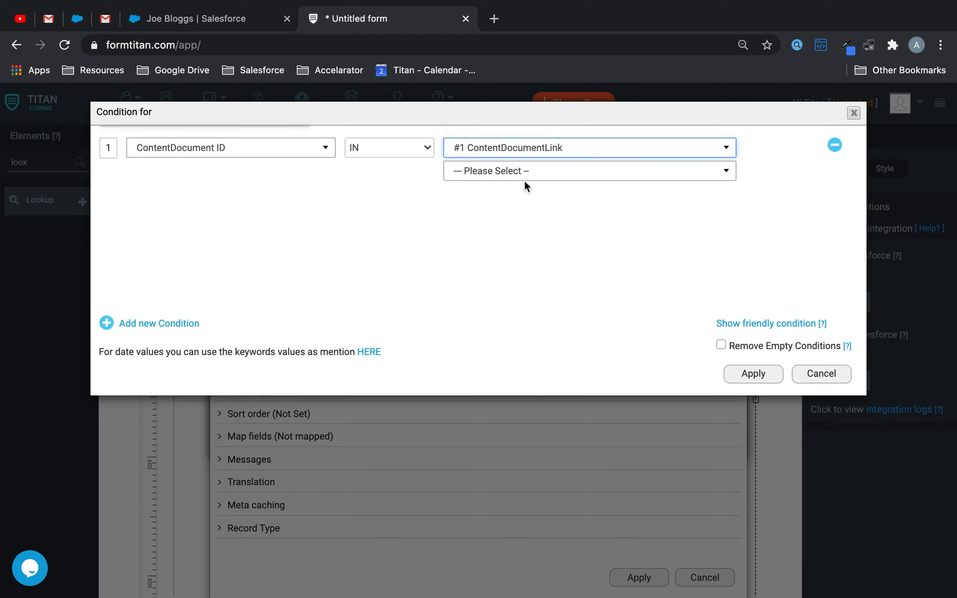
pyautogui.click(524, 177)
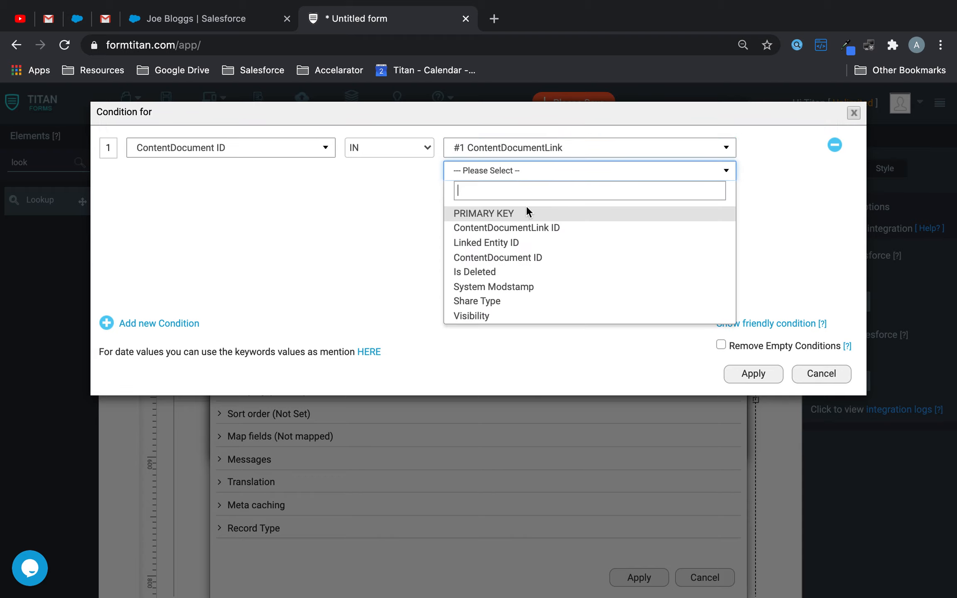
pyautogui.click(521, 258)
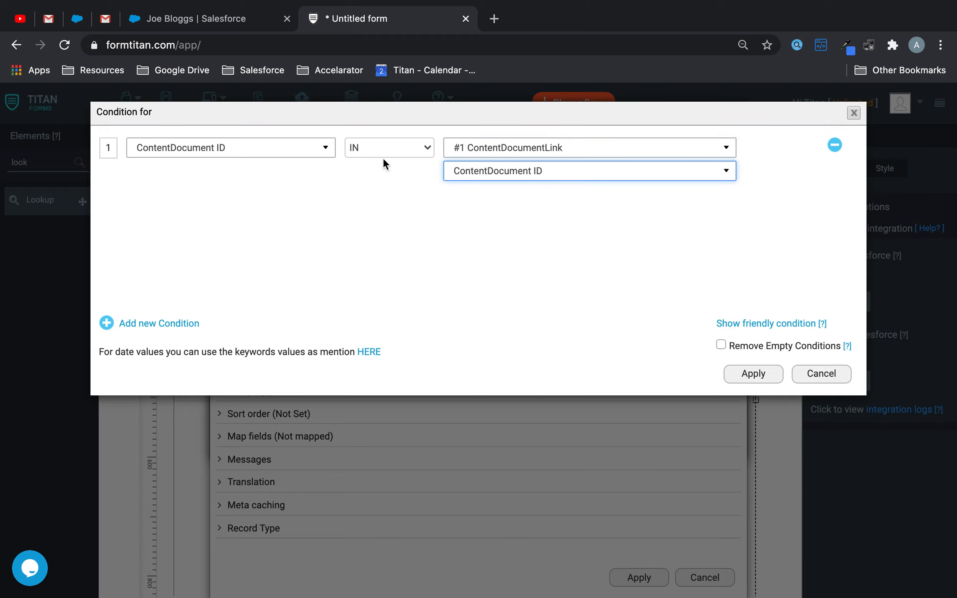
pyautogui.click(764, 380)
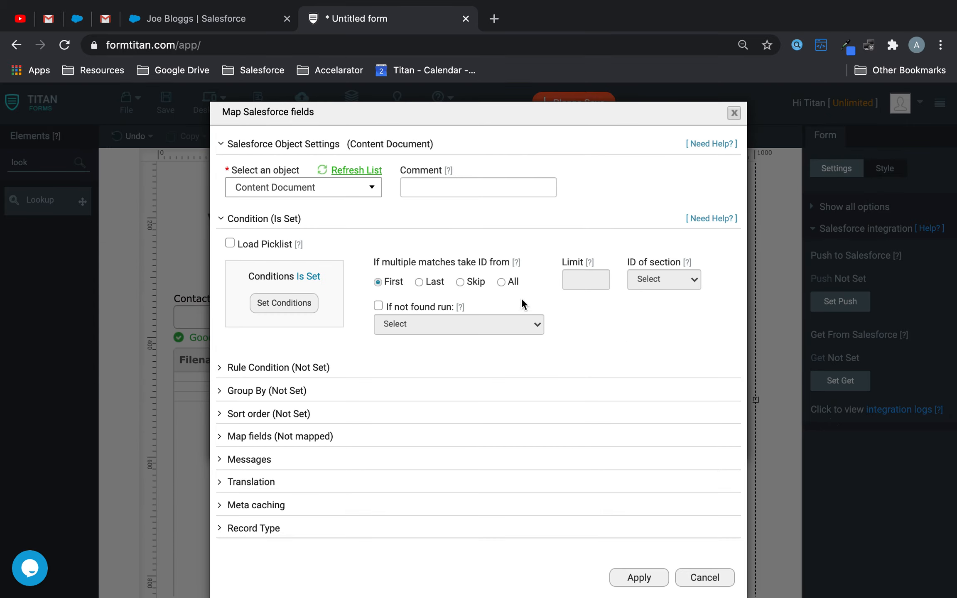
# Step: Take IDs from All matches with a limit of 20 and apply the Content Document mapping
pyautogui.click(501, 282)
pyautogui.click(593, 280)
pyautogui.write('20')
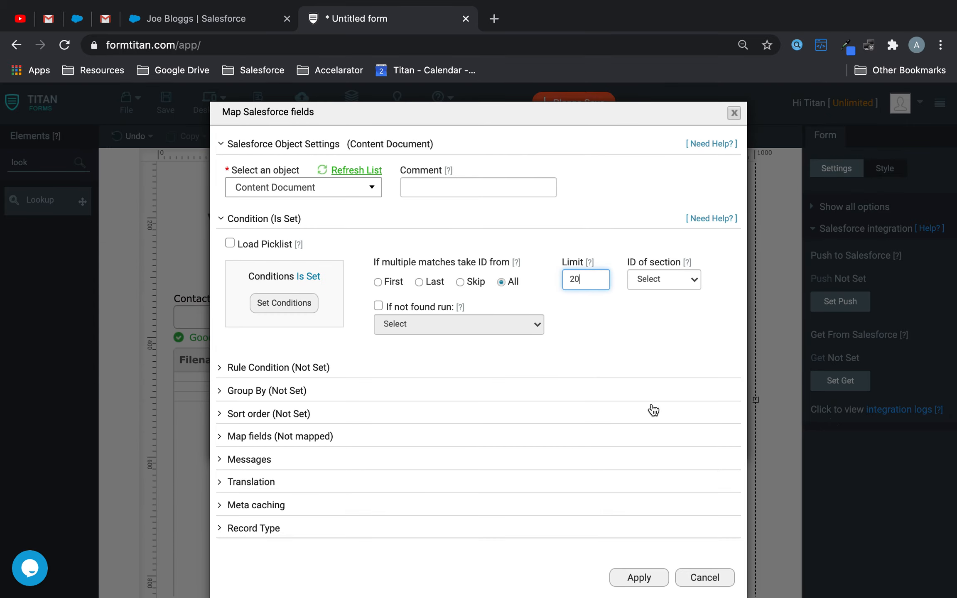
pyautogui.scroll(-1, 672, 484)
pyautogui.click(650, 557)
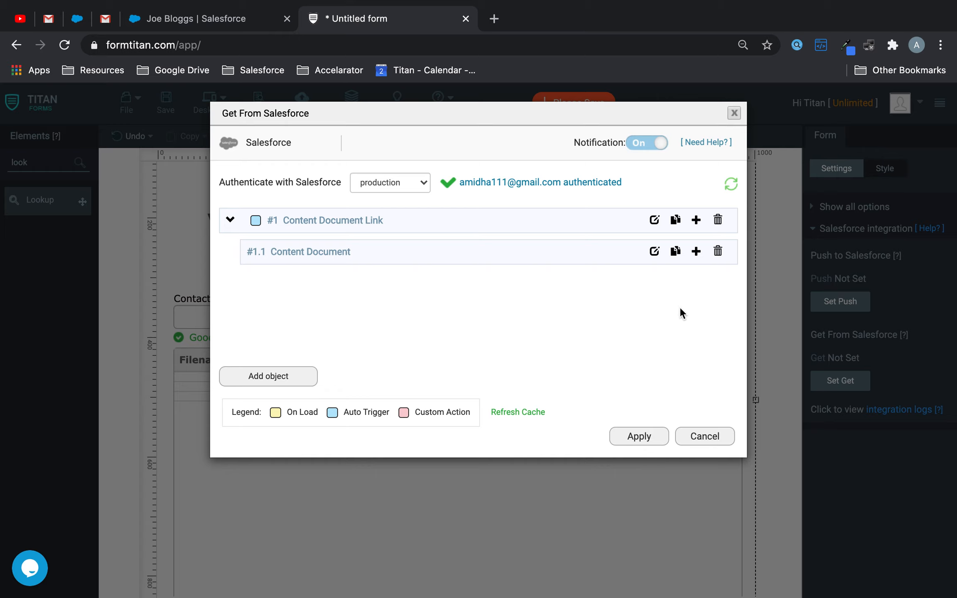
# Step: Add a Files object nested under the Content Document mapping
pyautogui.click(695, 251)
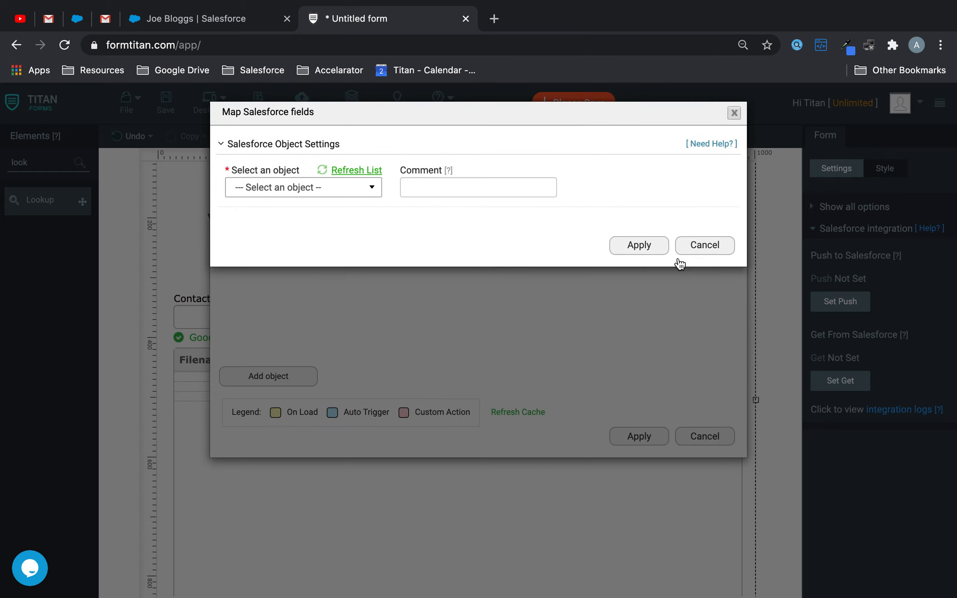
pyautogui.click(267, 191)
pyautogui.write('file')
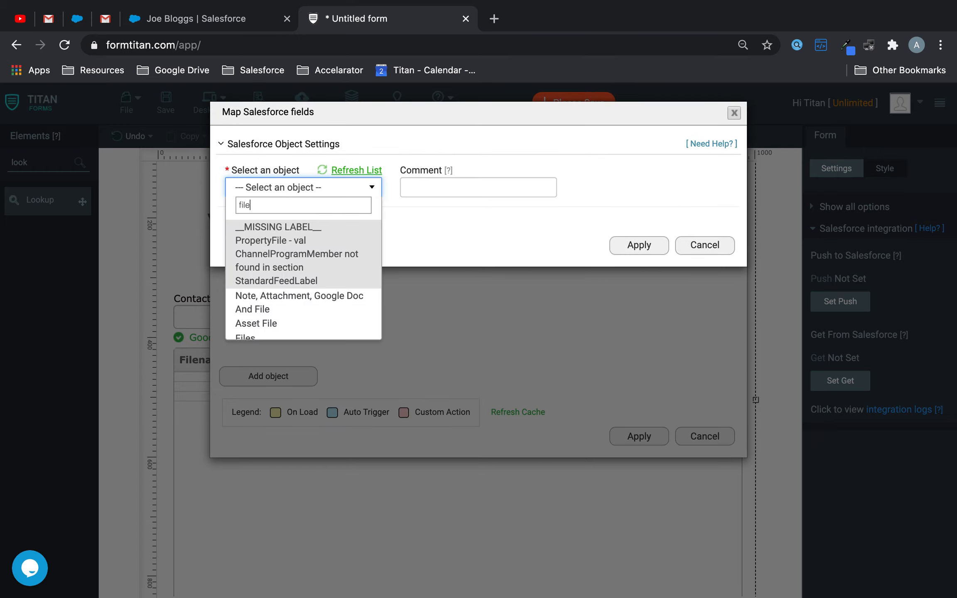
pyautogui.write('s')
pyautogui.click(258, 274)
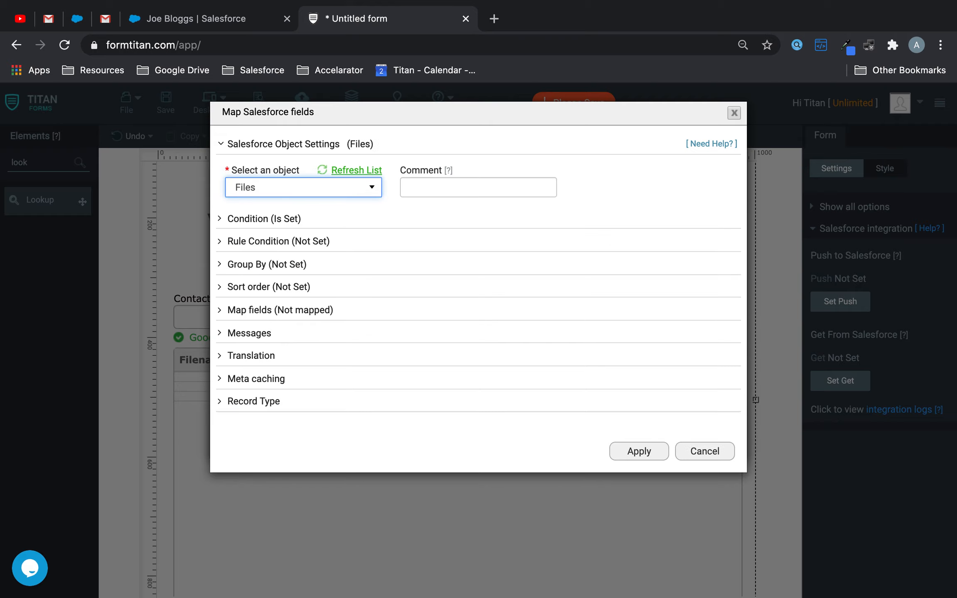
# Step: Apply the preset condition of the Files object and take IDs from All matches with a limit of 20
pyautogui.click(240, 219)
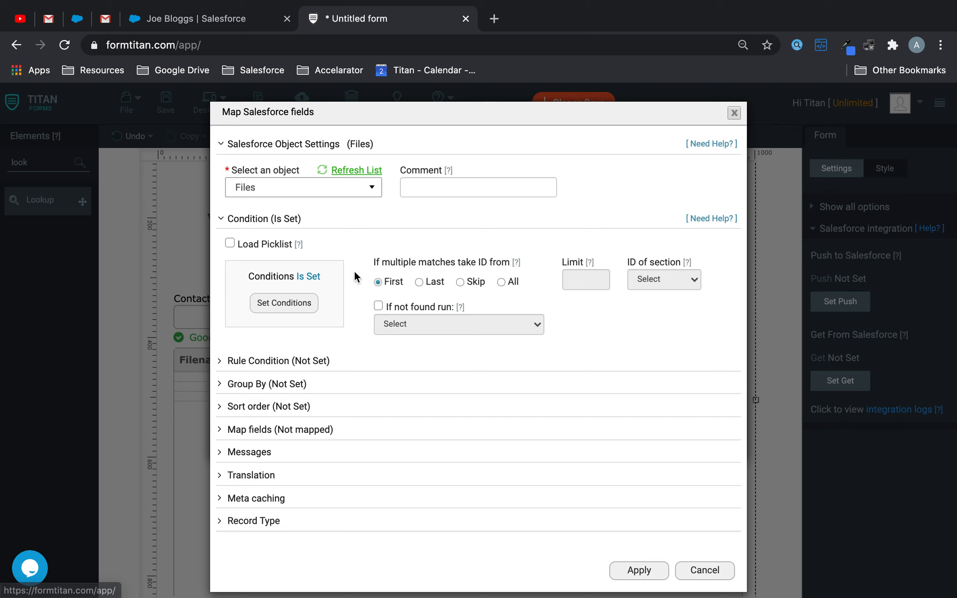
pyautogui.click(284, 303)
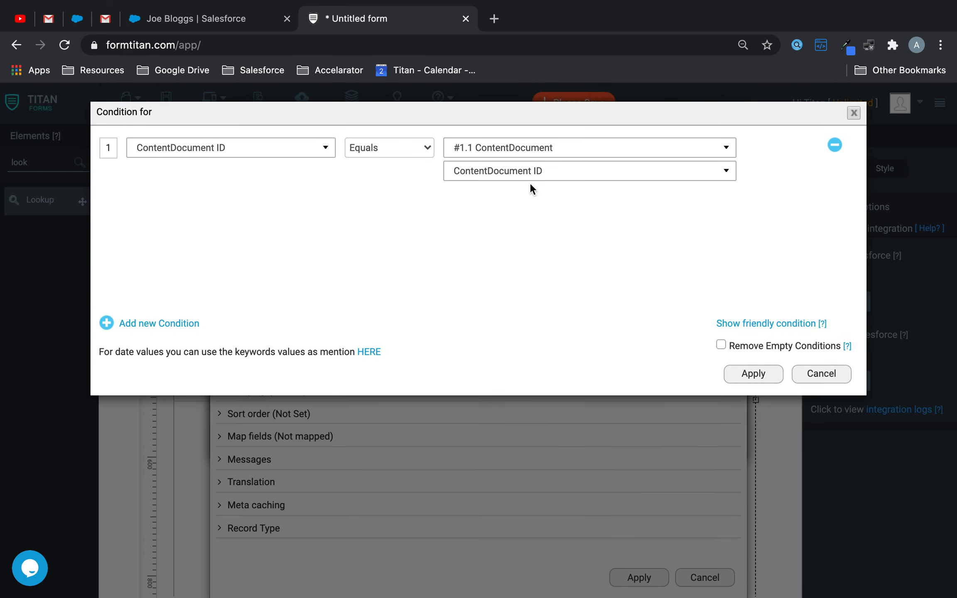
pyautogui.click(739, 373)
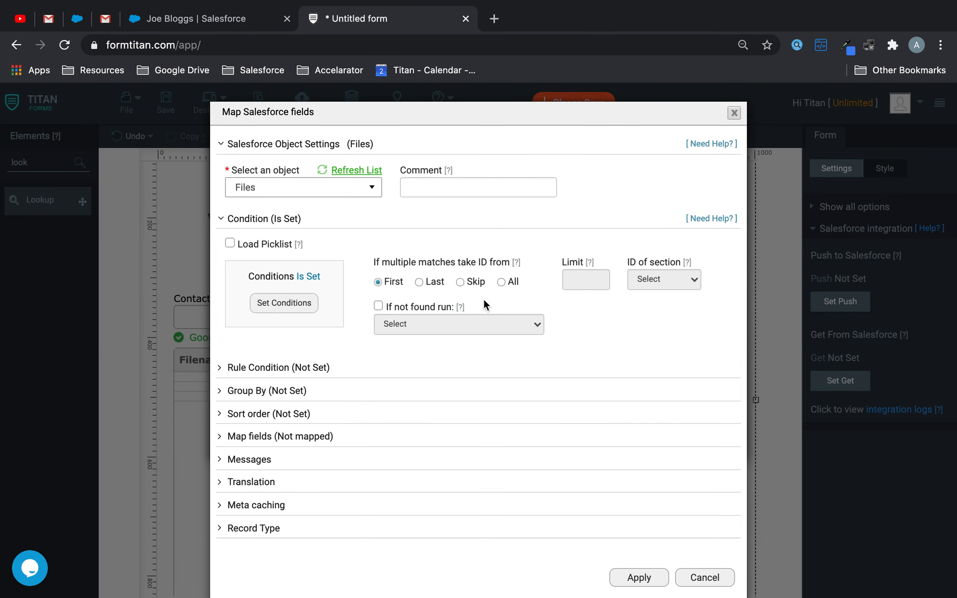
pyautogui.click(501, 282)
pyautogui.click(577, 284)
pyautogui.write('2')
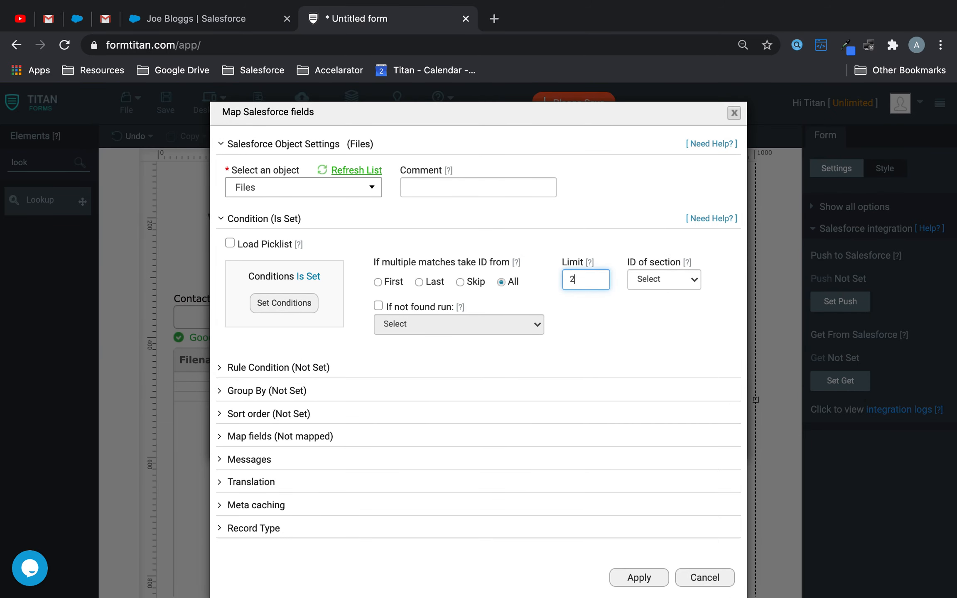
# Step: Open the field mapping for the Files object and the Salesforce field choices for the table's Filename column
pyautogui.click(320, 435)
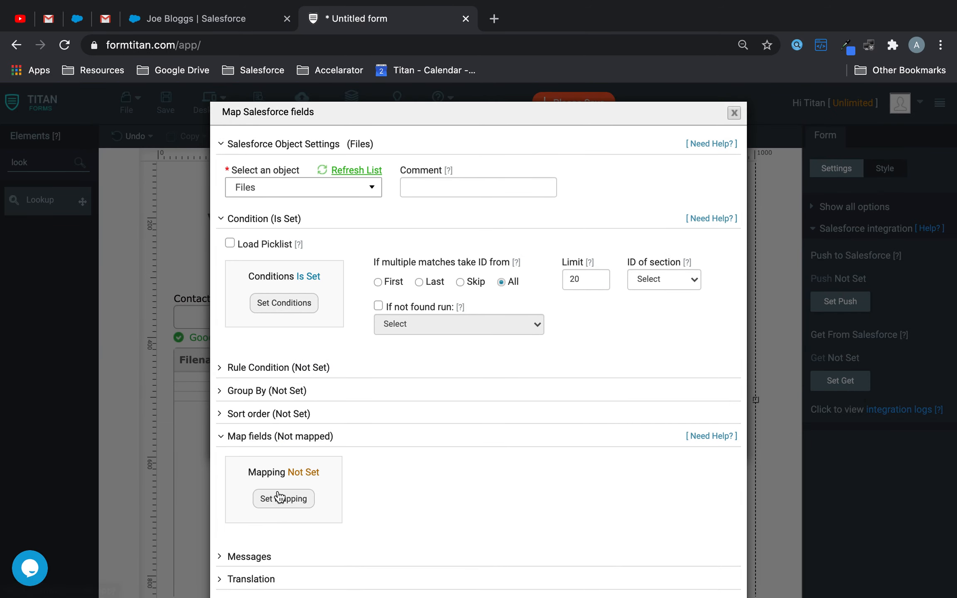
pyautogui.click(276, 498)
pyautogui.scroll(-2, 321, 298)
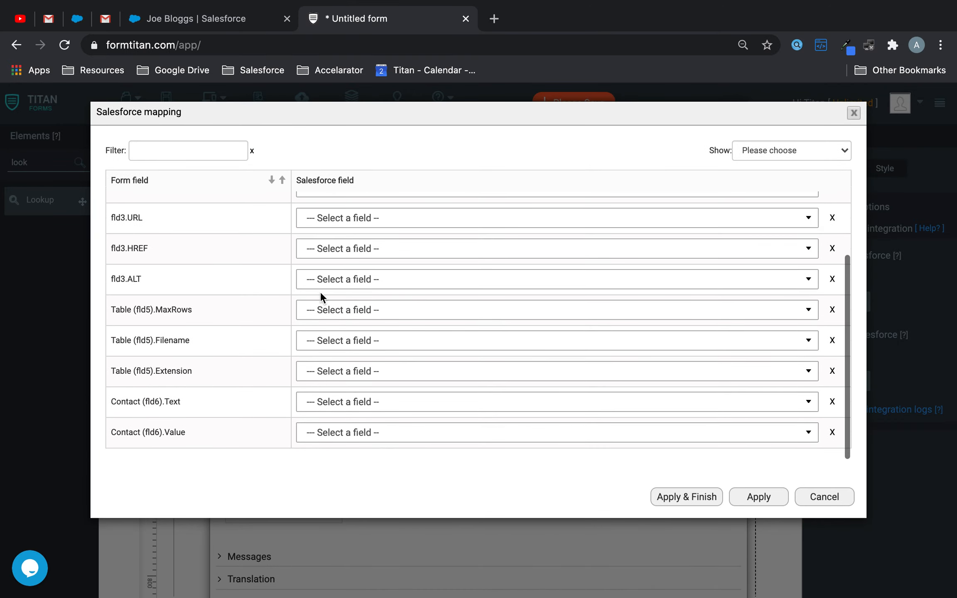
pyautogui.click(336, 340)
pyautogui.write('fi')
pyautogui.press('BackSpace')
pyautogui.press('BackSpace')
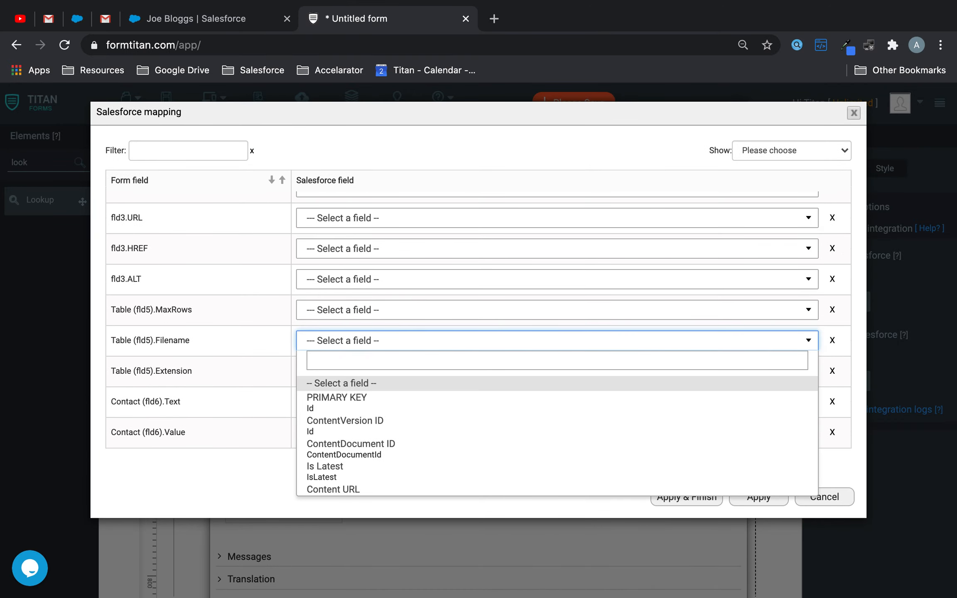
pyautogui.write('file')
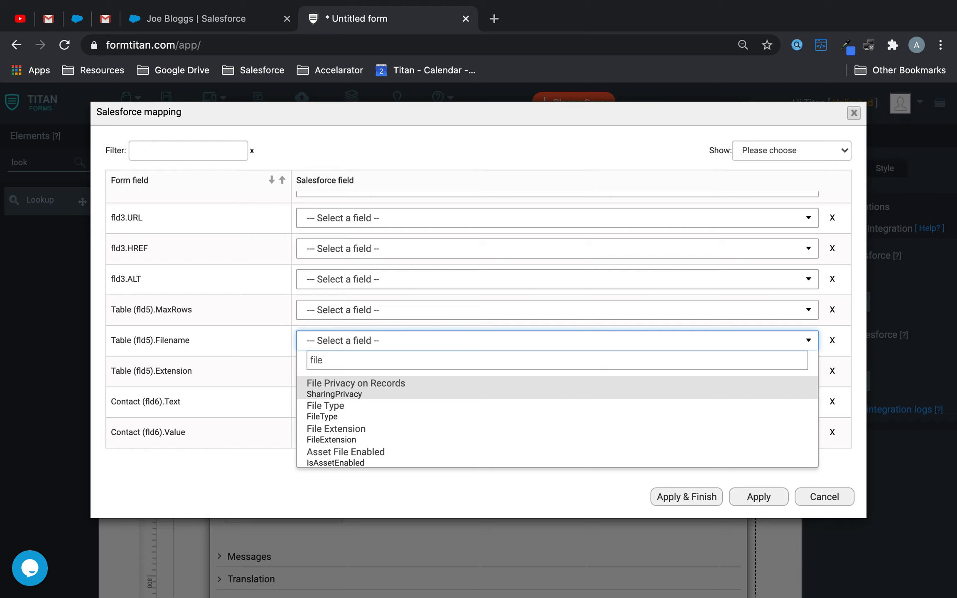
pyautogui.press('BackSpace')
pyautogui.press('BackSpace')
pyautogui.press('BackSpace')
pyautogui.press('BackSpace')
# Step: Map the table's Filename column to Title and its Extension column to File Extension, and finish the mapping
pyautogui.write('tit')
pyautogui.click(347, 386)
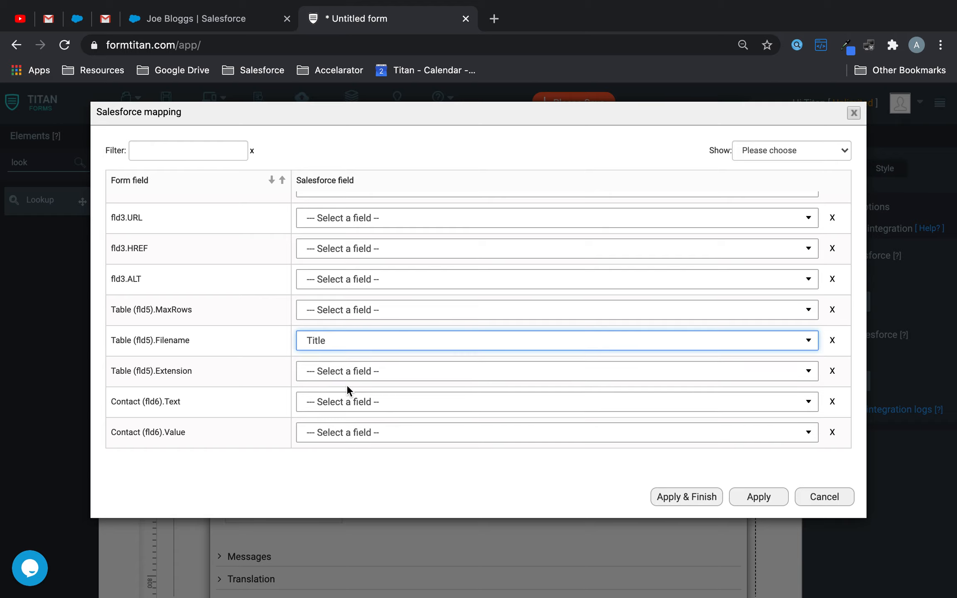
pyautogui.click(363, 370)
pyautogui.write('exten')
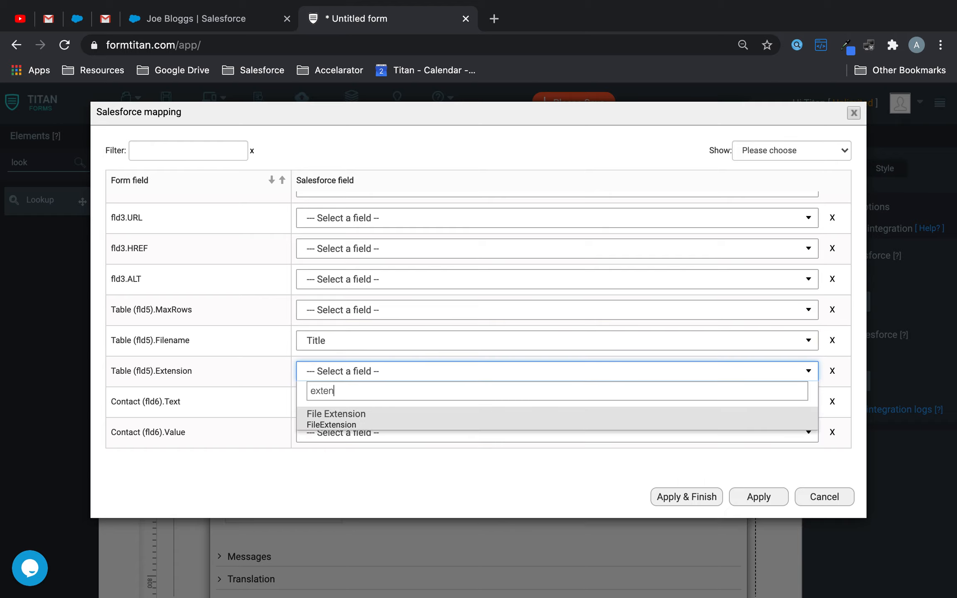
pyautogui.click(366, 417)
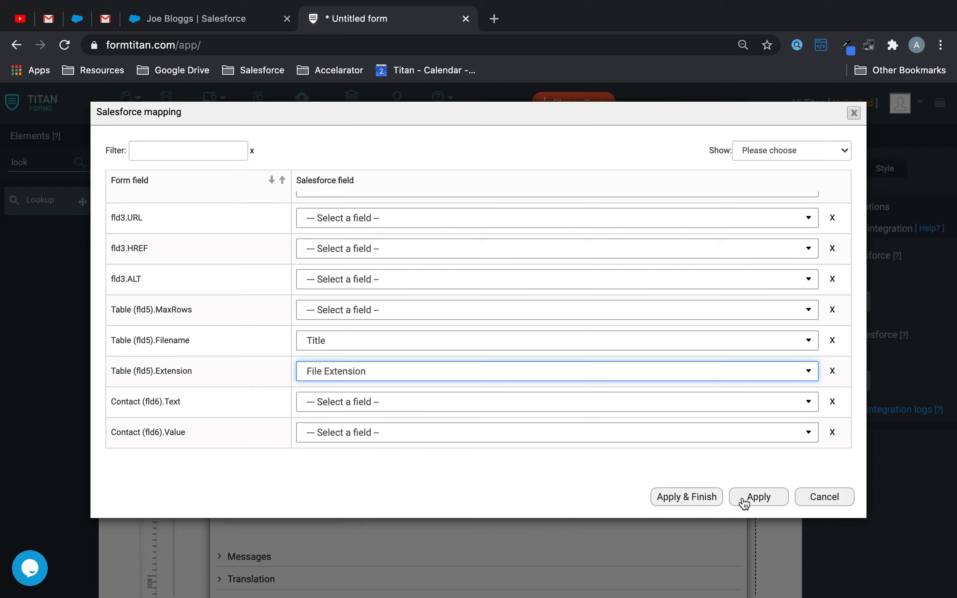
pyautogui.click(694, 504)
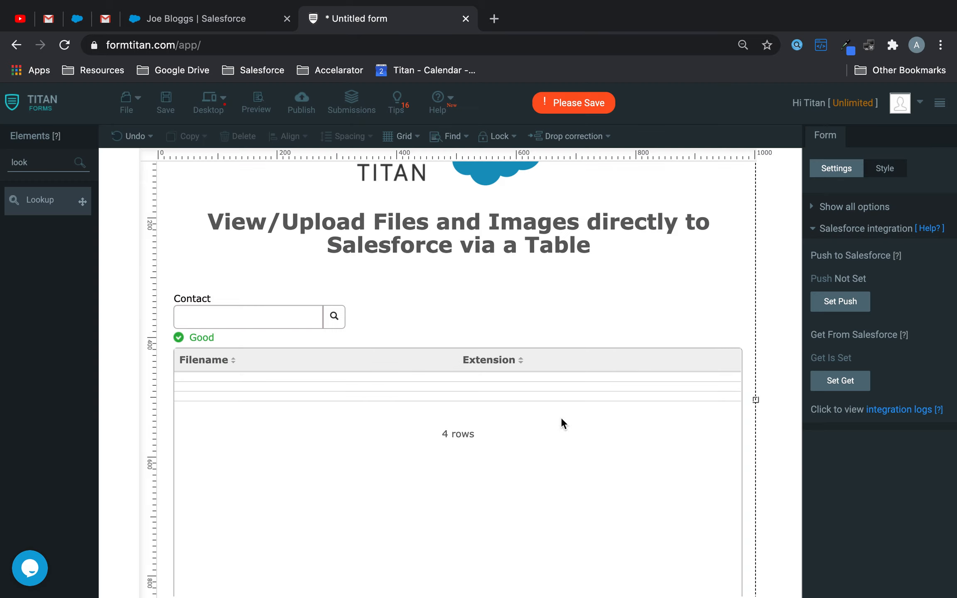
# Step: Save the form and open its preview
pyautogui.click(168, 102)
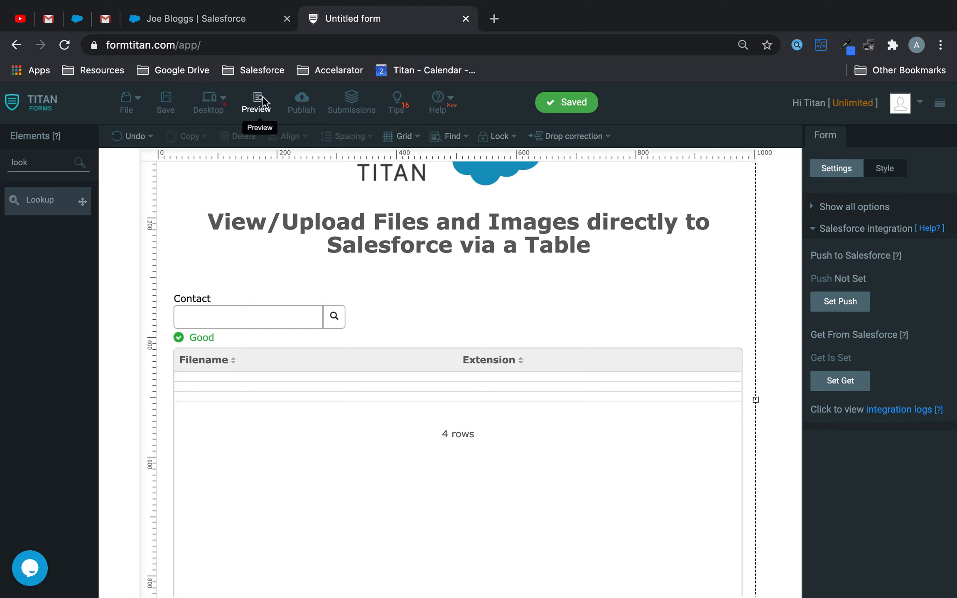
pyautogui.click(261, 100)
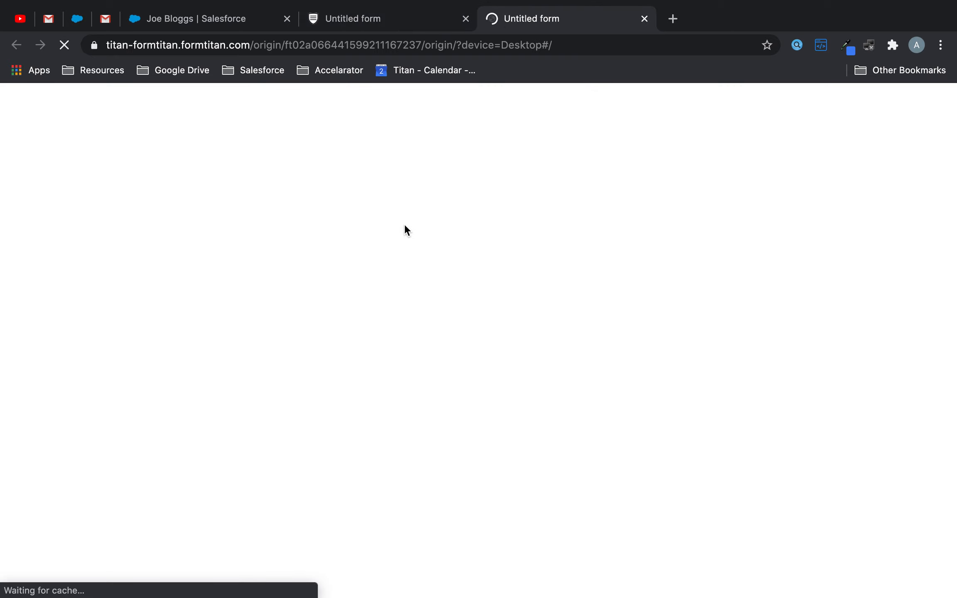
# Step: Test the previewed form by choosing a contact in the Contact lookup and inspecting the file table
pyautogui.scroll(-3, 373, 267)
pyautogui.click(267, 223)
pyautogui.write('joe')
pyautogui.click(210, 248)
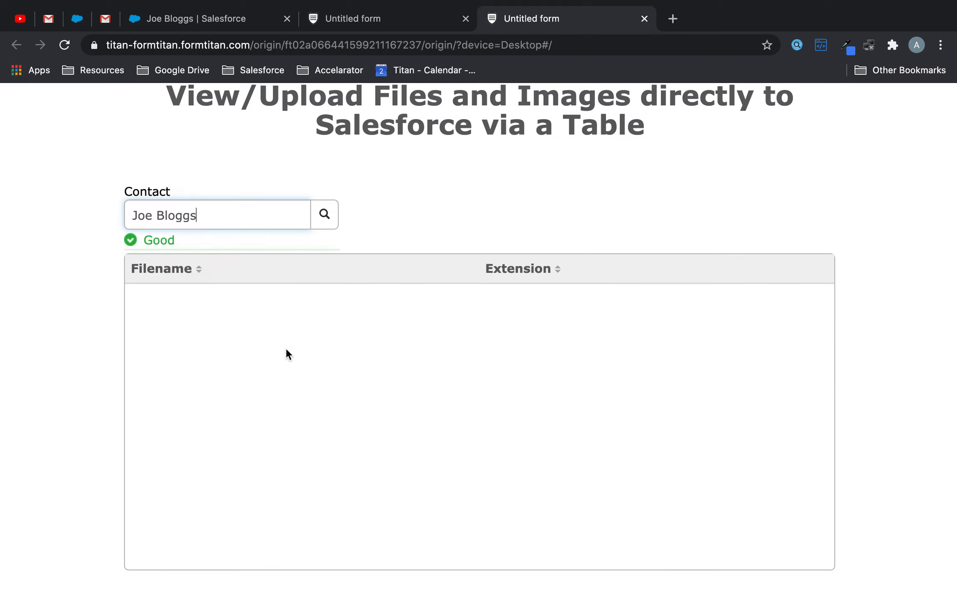
pyautogui.scroll(-2, 285, 351)
# Step: Return to the form editor and check the Content Document object's condition in the Get From Salesforce settings
pyautogui.click(433, 22)
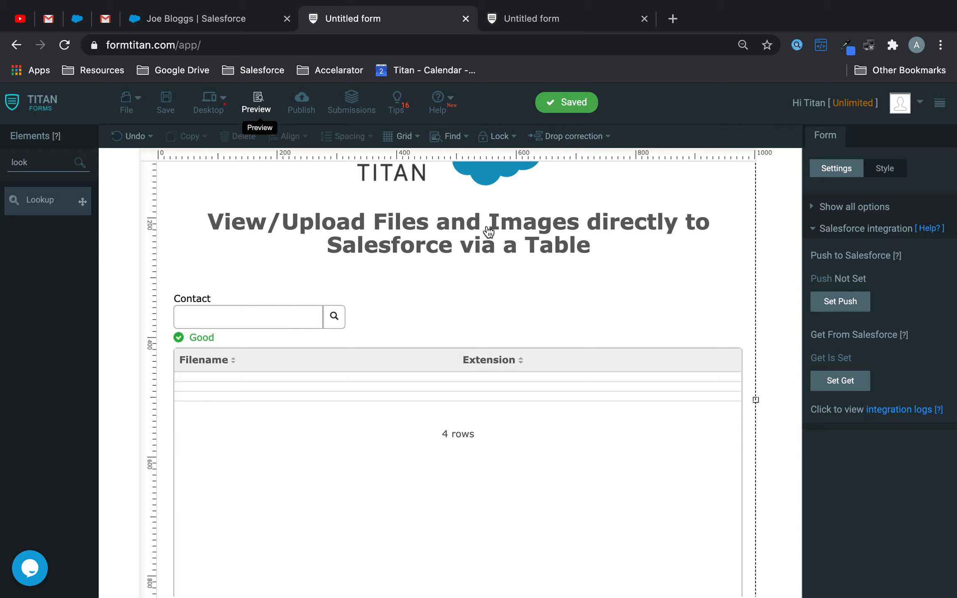
pyautogui.scroll(-2, 487, 249)
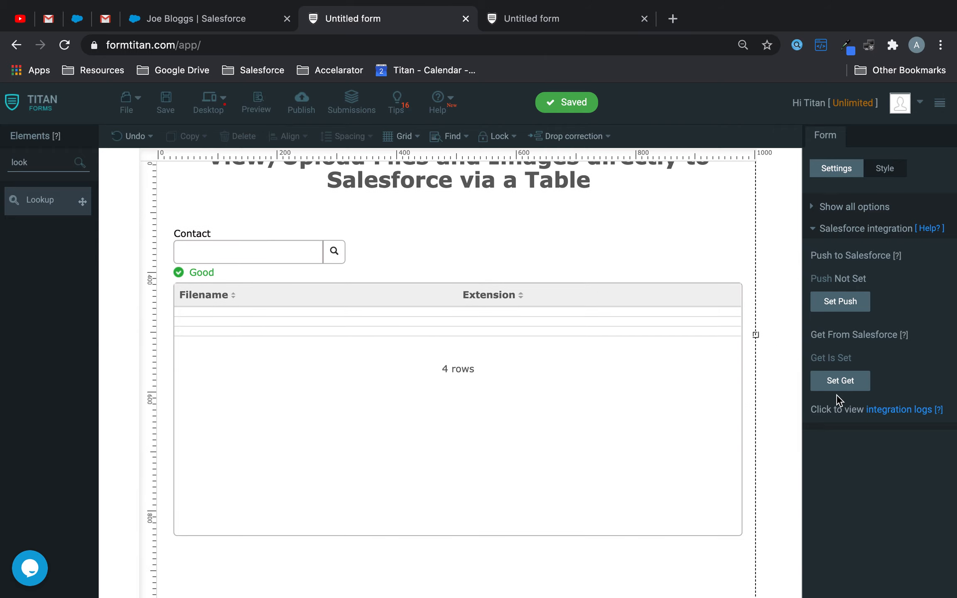
pyautogui.click(840, 381)
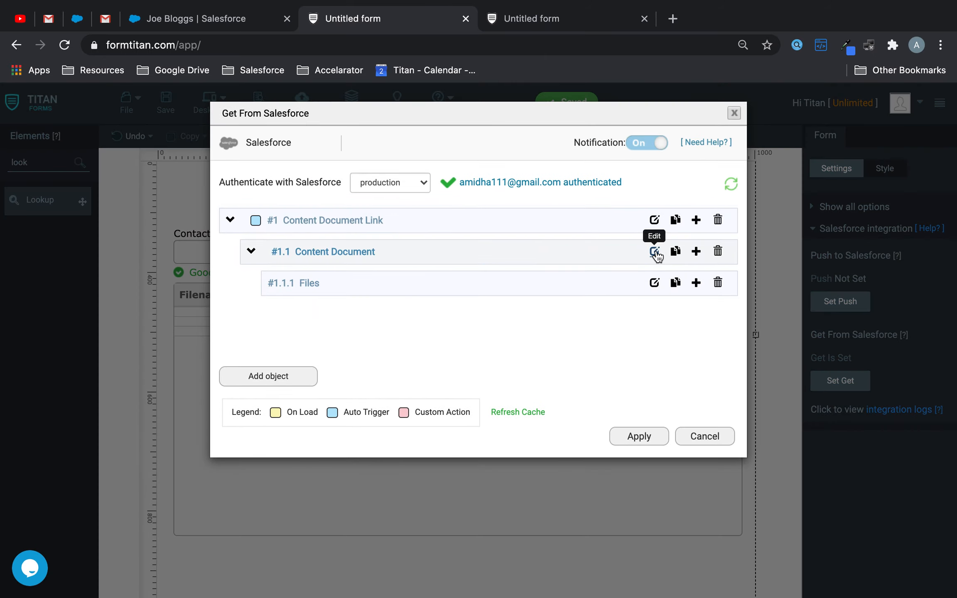
pyautogui.click(655, 251)
pyautogui.click(290, 221)
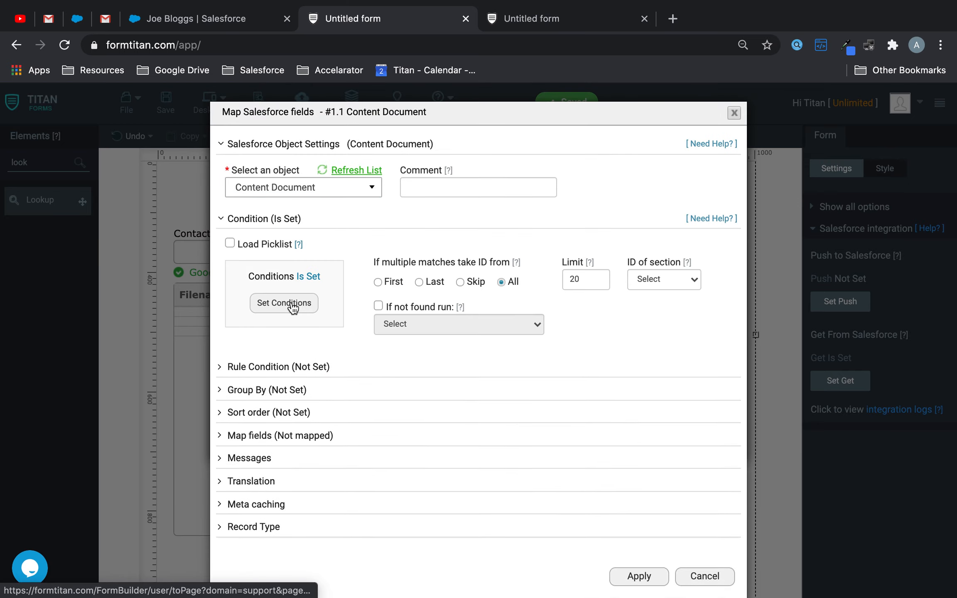
pyautogui.click(293, 304)
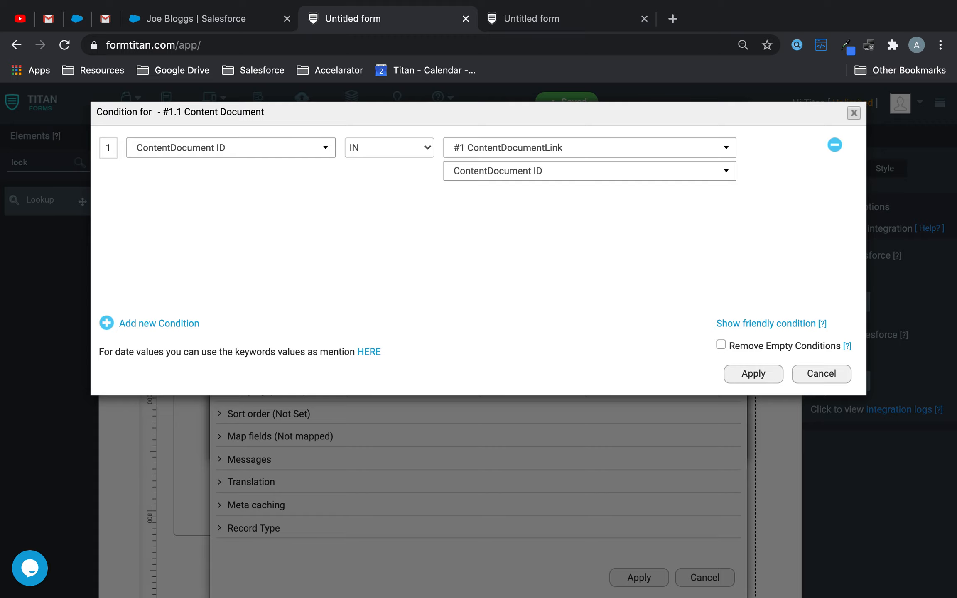
pyautogui.click(762, 386)
pyautogui.click(638, 557)
# Step: Change the operator of the Files object's ContentDocument ID condition to IN and apply the condition
pyautogui.click(654, 282)
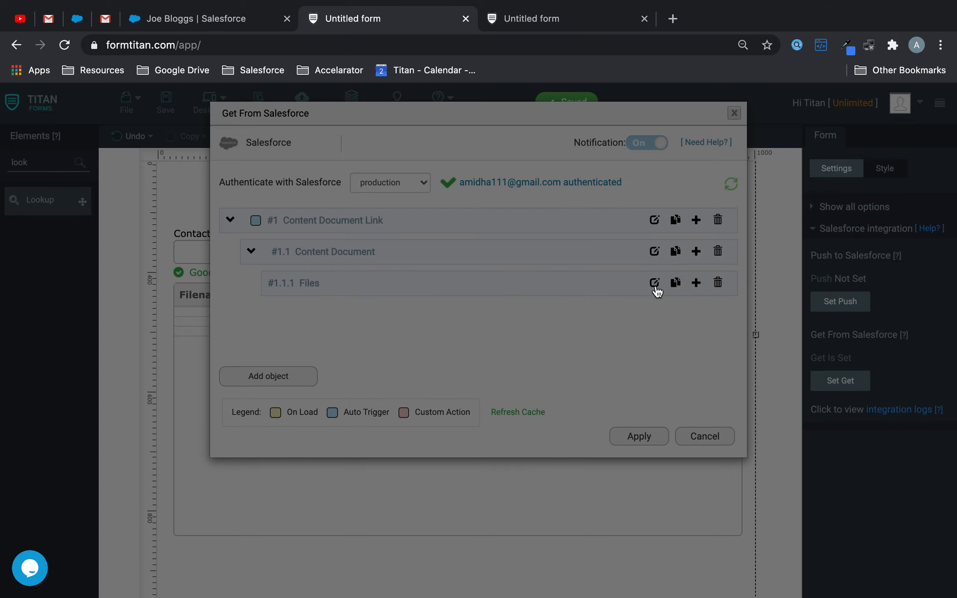
pyautogui.click(282, 226)
pyautogui.click(299, 300)
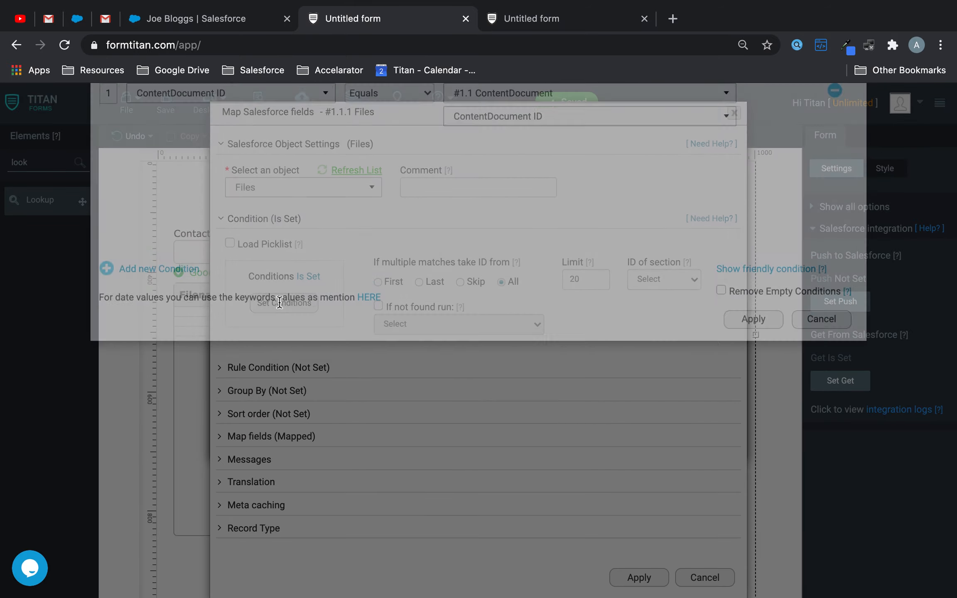
pyautogui.click(410, 146)
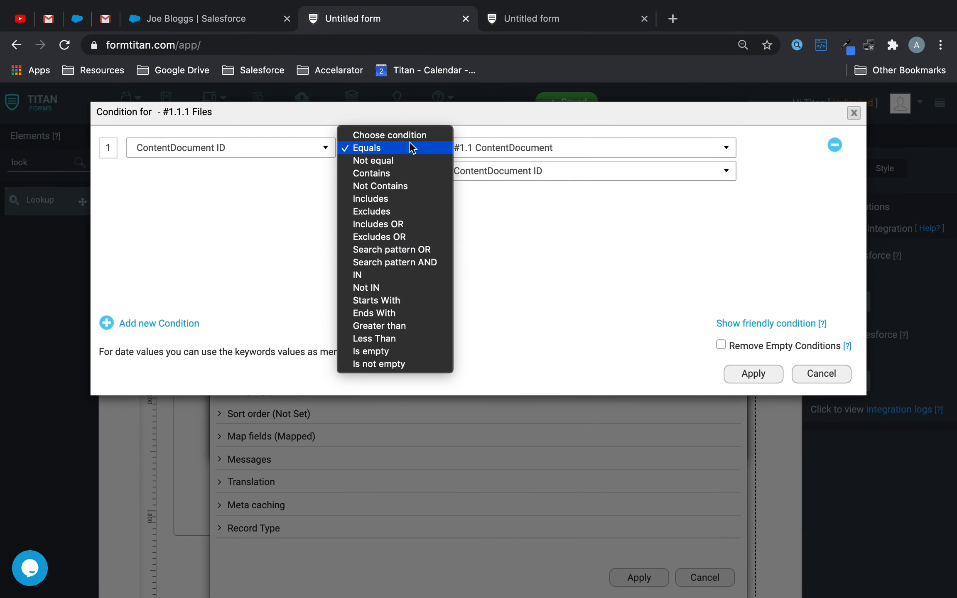
pyautogui.click(357, 274)
pyautogui.click(763, 379)
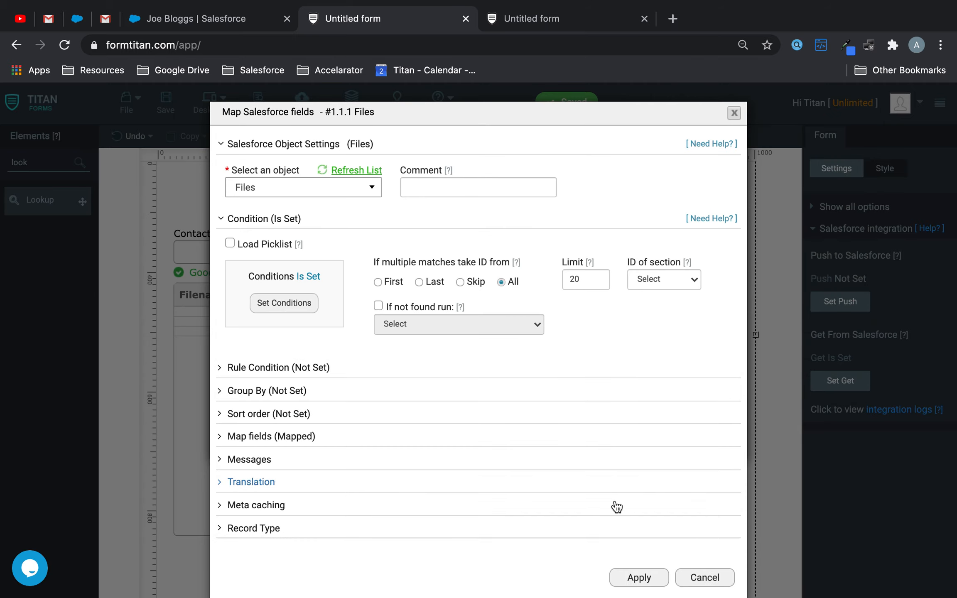
# Step: Apply the Files object and Get From Salesforce settings, and save the form
pyautogui.click(645, 561)
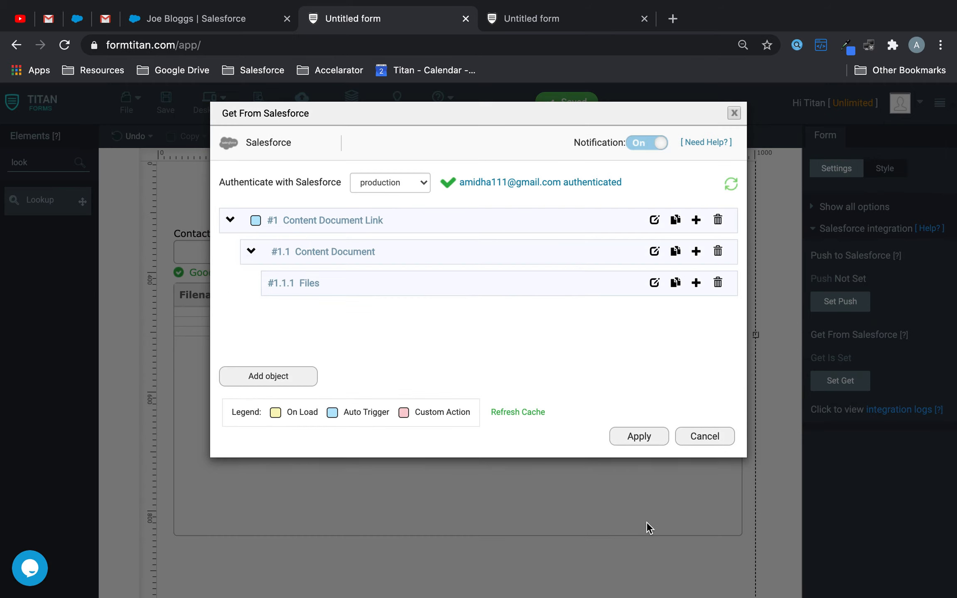
pyautogui.click(638, 436)
pyautogui.click(166, 102)
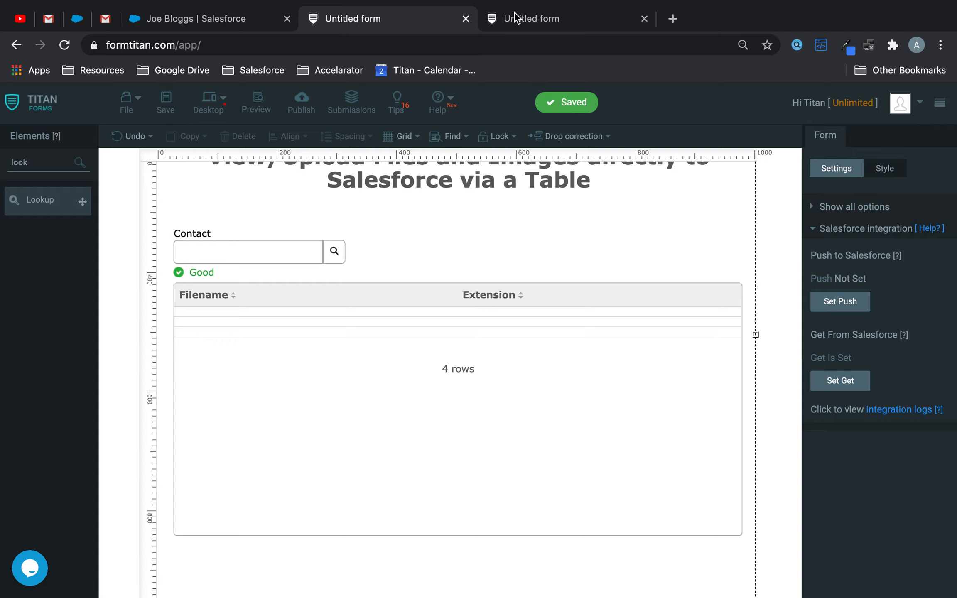
# Step: Reload the form preview and choose the sample contact in the Contact lookup to test the file table
pyautogui.click(515, 18)
pyautogui.click(295, 45)
pyautogui.press('Return')
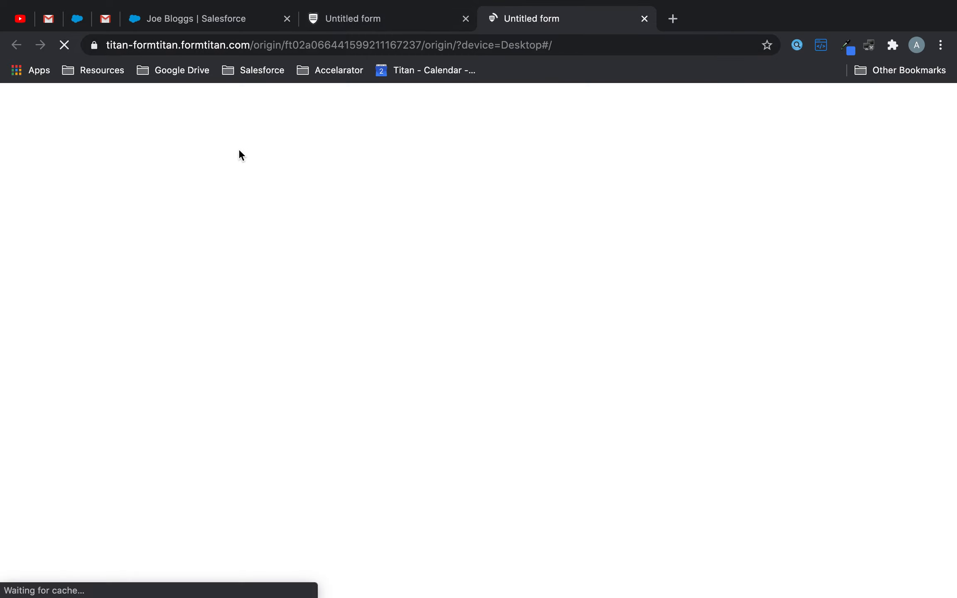
pyautogui.click(234, 153)
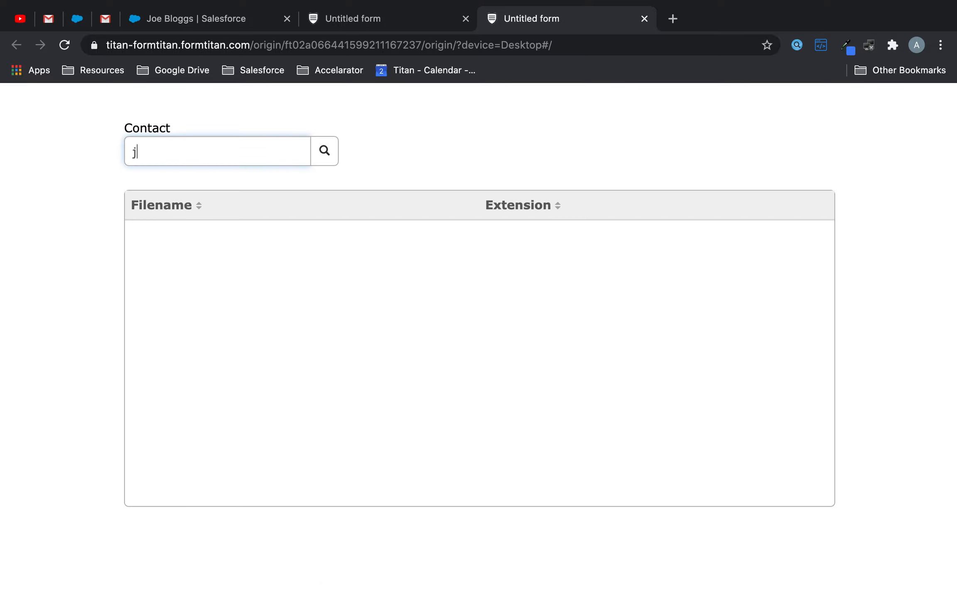
pyautogui.click(214, 179)
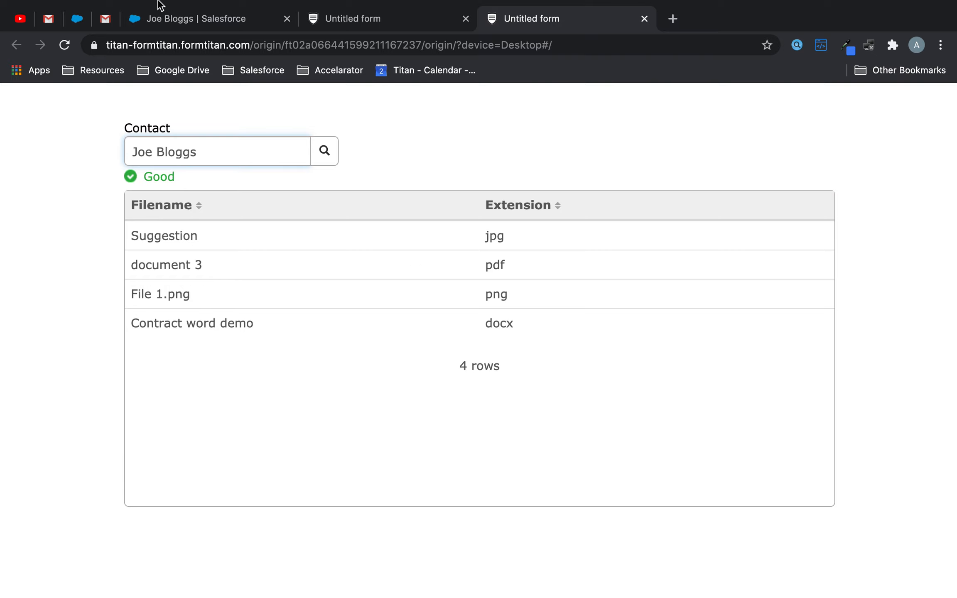
# Step: Open the contact's full Files list in Salesforce and compare it with the filenames and extensions in the form preview
pyautogui.click(161, 18)
pyautogui.click(796, 523)
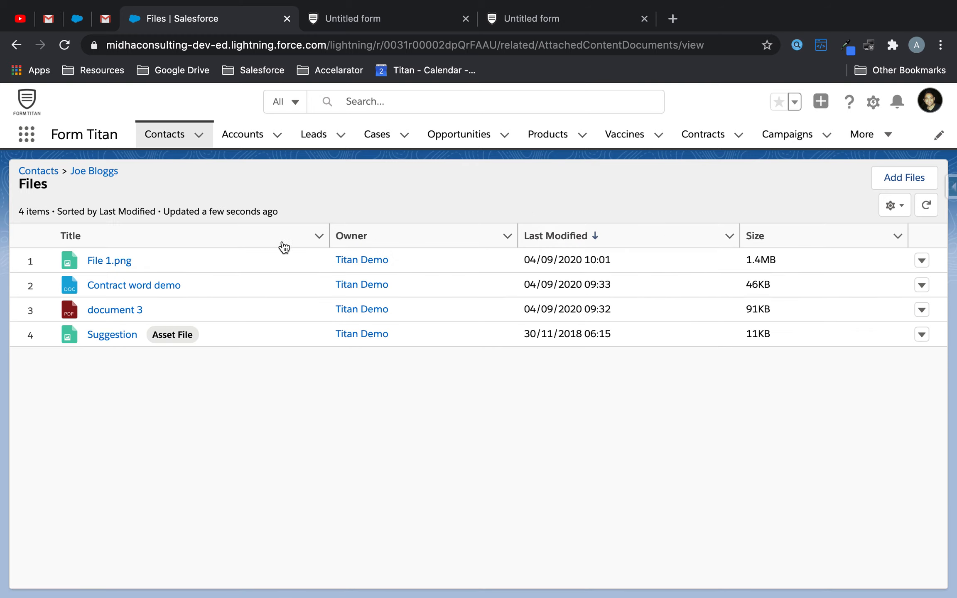
pyautogui.click(454, 20)
pyautogui.click(515, 21)
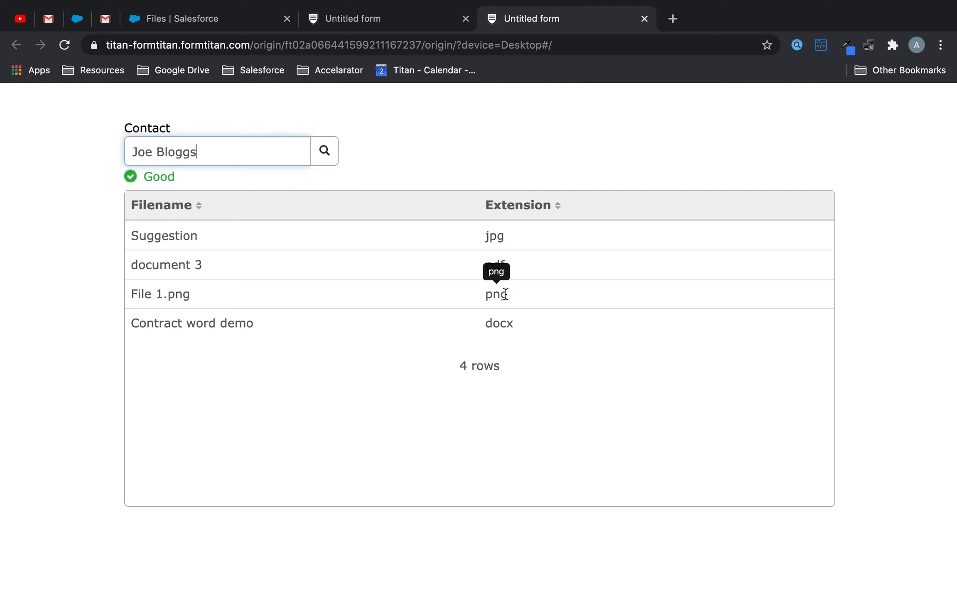
pyautogui.moveTo(485, 263); pyautogui.dragTo(521, 263)
pyautogui.moveTo(484, 323); pyautogui.dragTo(509, 323)
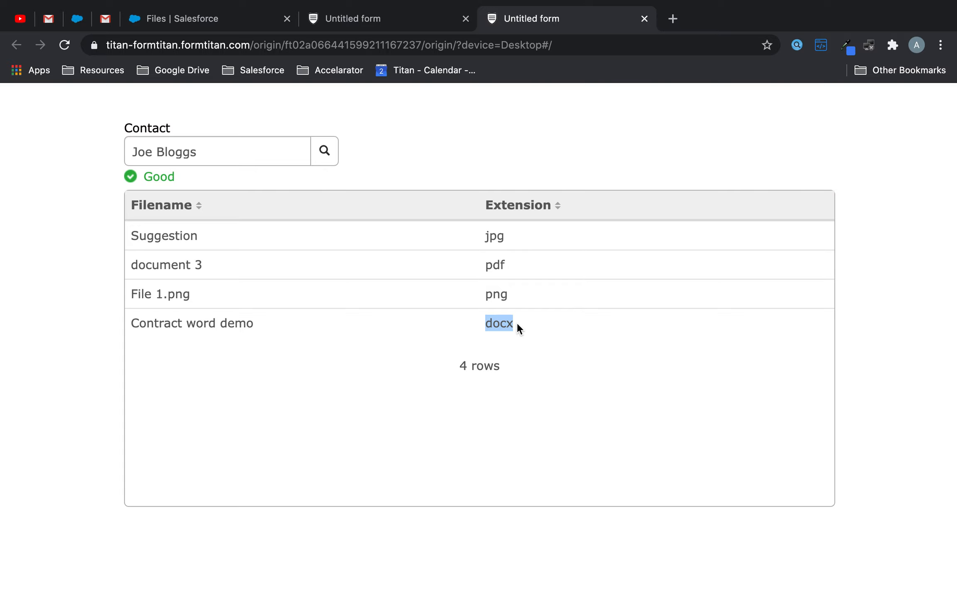
# Step: Return to the form editor, set the form name to Parent Table File and save the form
pyautogui.click(374, 20)
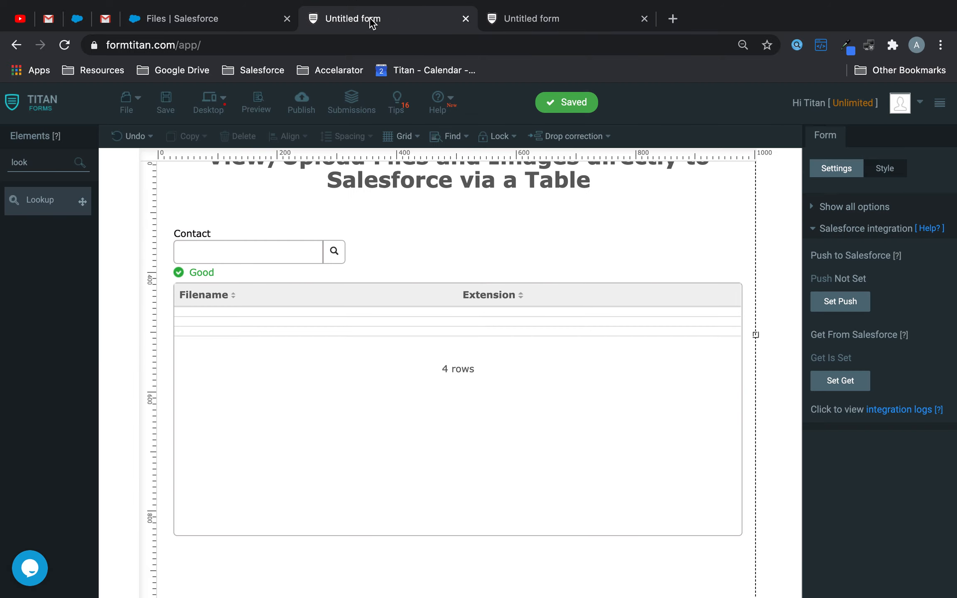
pyautogui.click(826, 212)
pyautogui.click(829, 211)
pyautogui.moveTo(882, 271); pyautogui.dragTo(715, 281)
pyautogui.write('Parent Table File')
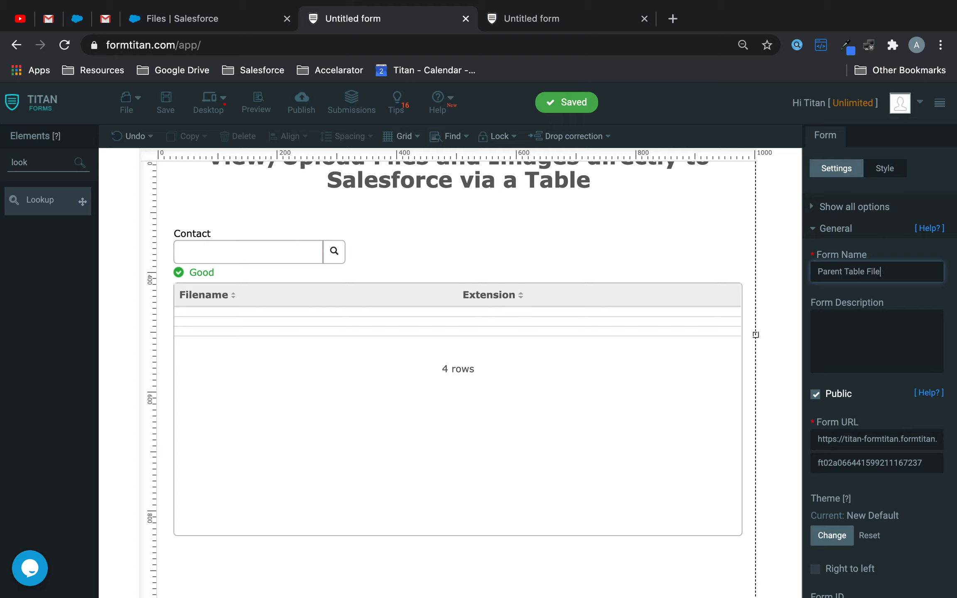
pyautogui.click(165, 102)
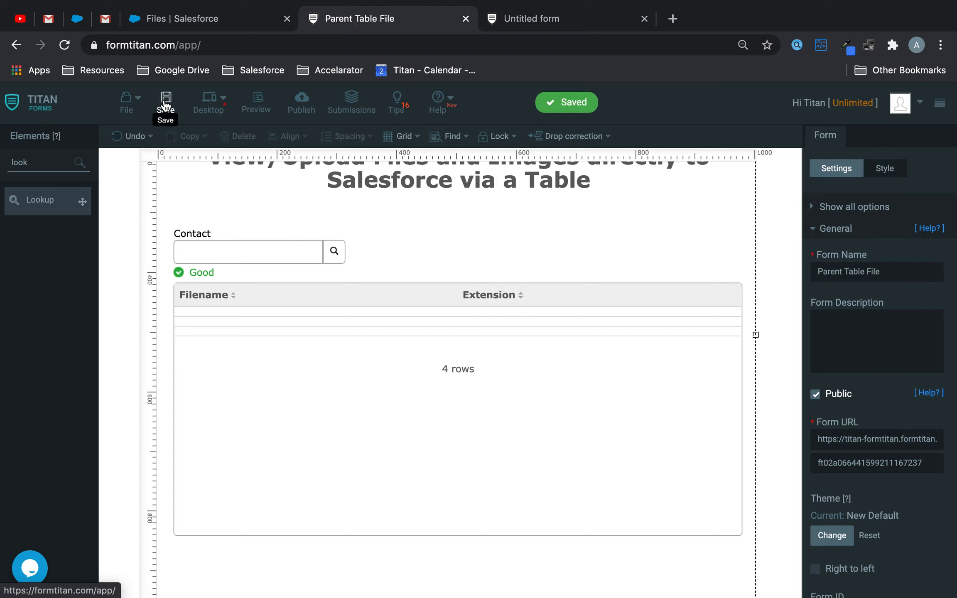
# Step: Add a Hidden element above the table, opposite the Contact lookup, and name it File ID
pyautogui.doubleClick(28, 157)
pyautogui.press('BackSpace')
pyautogui.write('hidd')
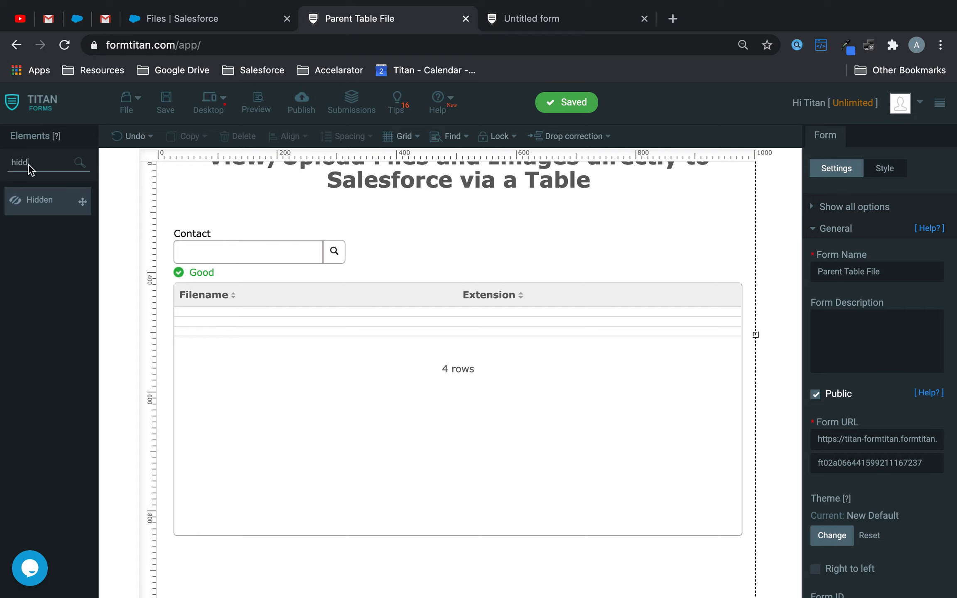
pyautogui.moveTo(45, 201); pyautogui.dragTo(628, 264)
pyautogui.write('File ID')
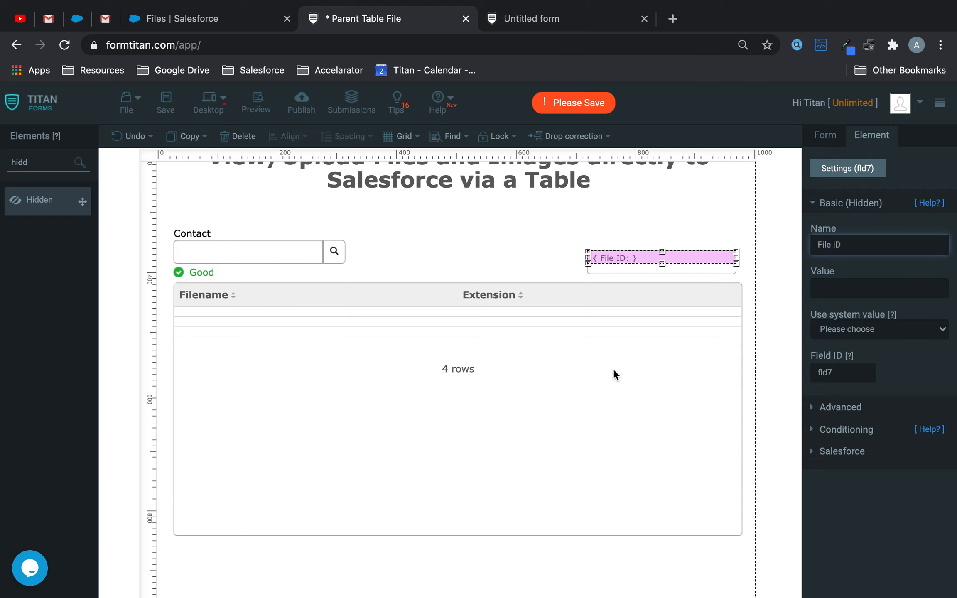
# Step: Enable custom actions in the table's advanced settings
pyautogui.click(634, 378)
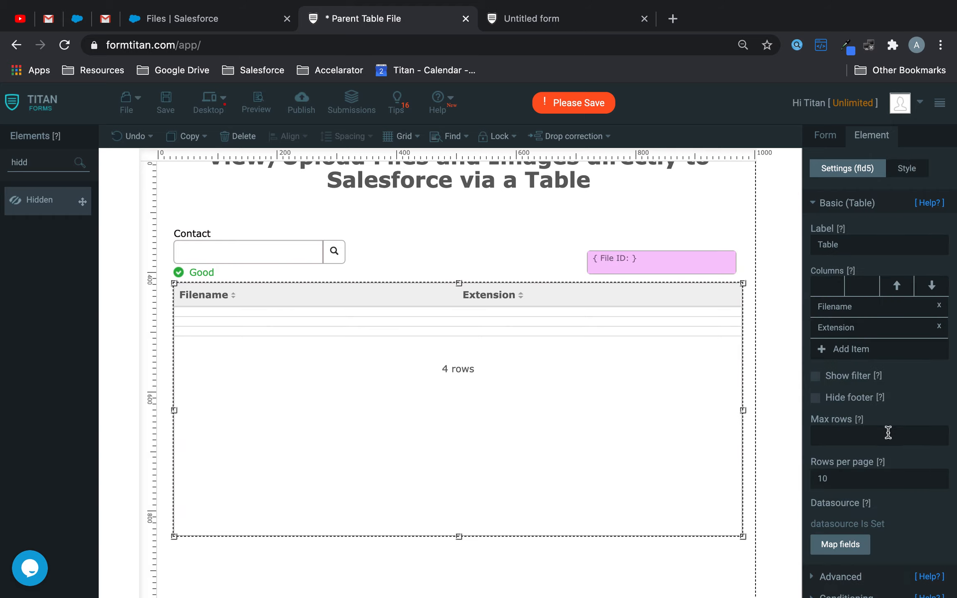
pyautogui.scroll(-1, 885, 432)
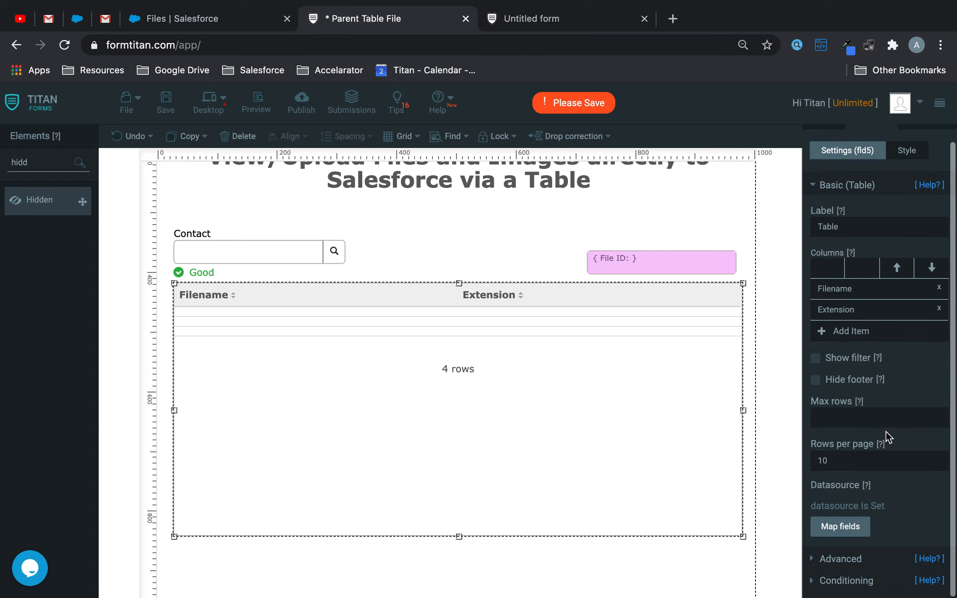
pyautogui.click(846, 559)
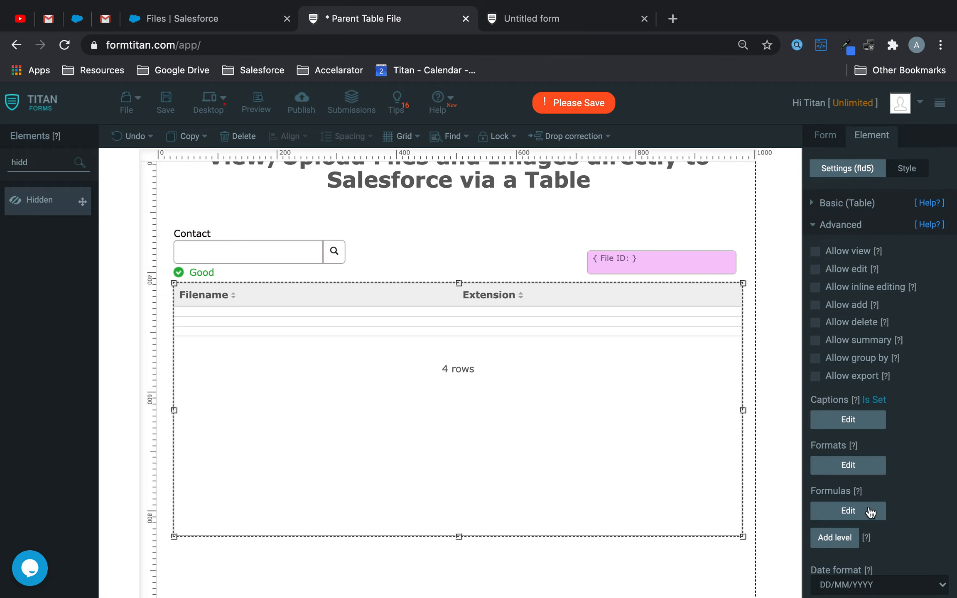
pyautogui.scroll(-5, 871, 513)
pyautogui.click(816, 415)
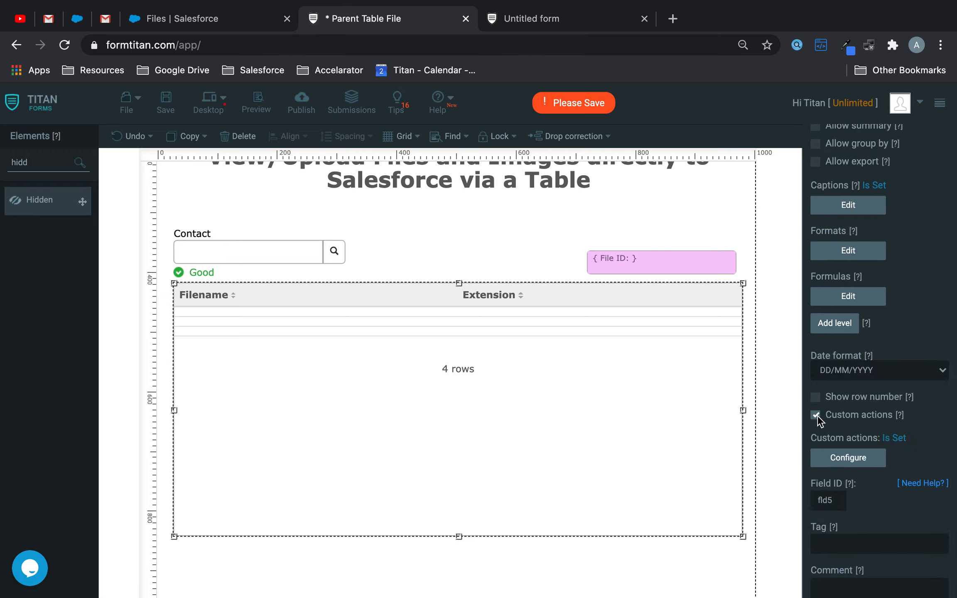
# Step: Configure a custom action named View File that uses the File ID hidden field, and save the form
pyautogui.click(848, 457)
pyautogui.click(218, 188)
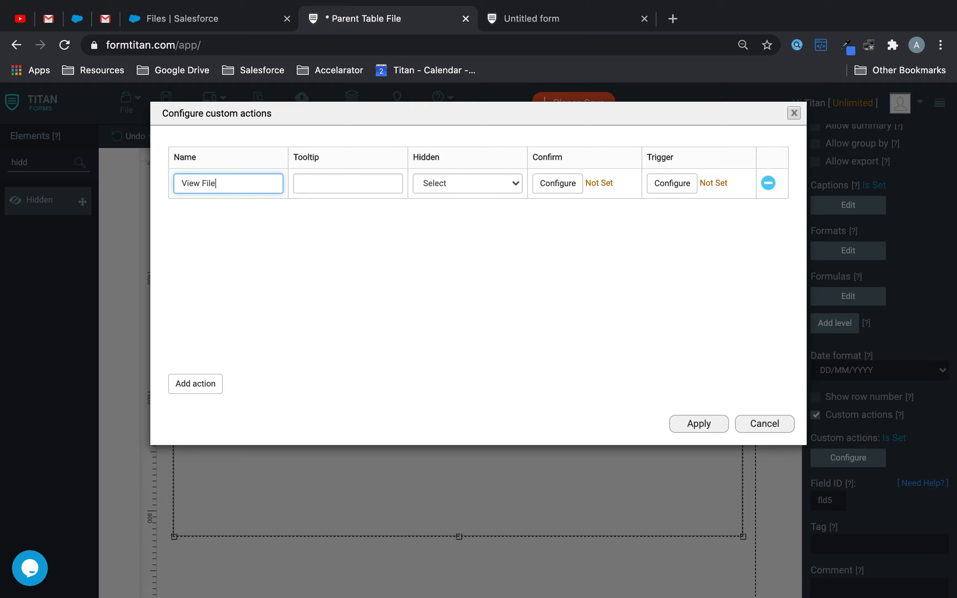
pyautogui.click(450, 183)
pyautogui.click(451, 195)
pyautogui.click(695, 424)
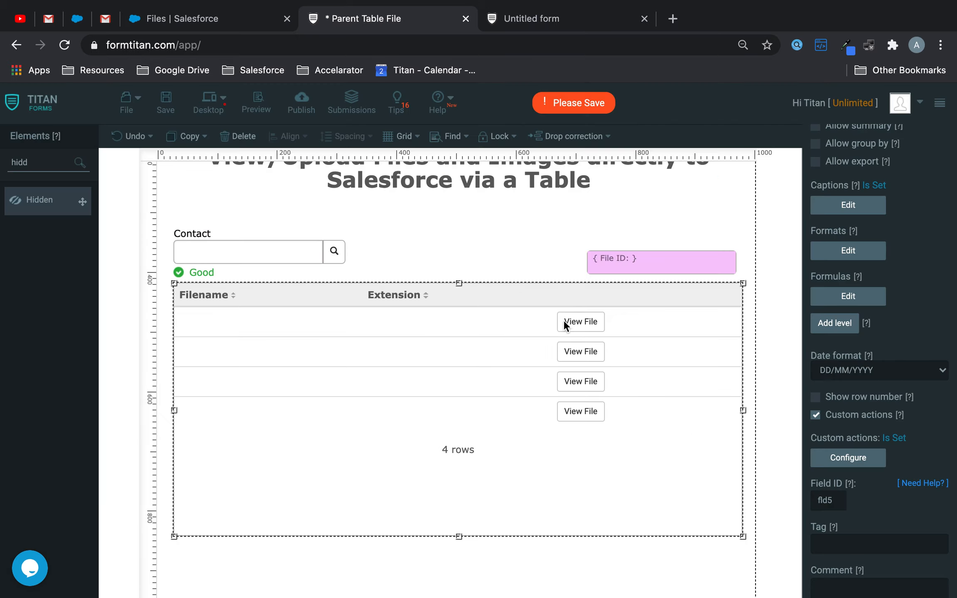
pyautogui.click(162, 98)
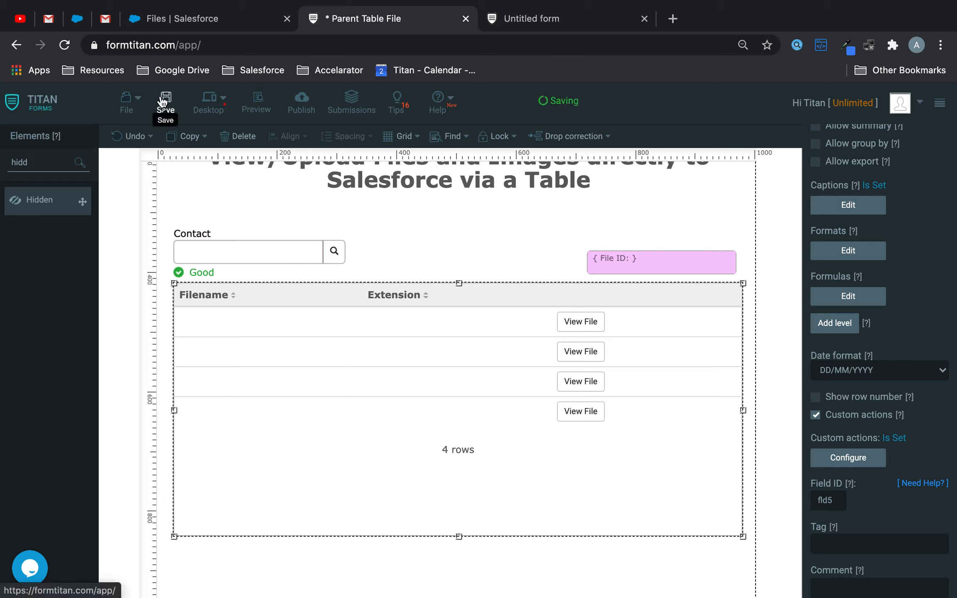
# Step: Enable Show Hidden Fields in the form's Debug Mode settings and save the form
pyautogui.scroll(5, 861, 203)
pyautogui.click(826, 135)
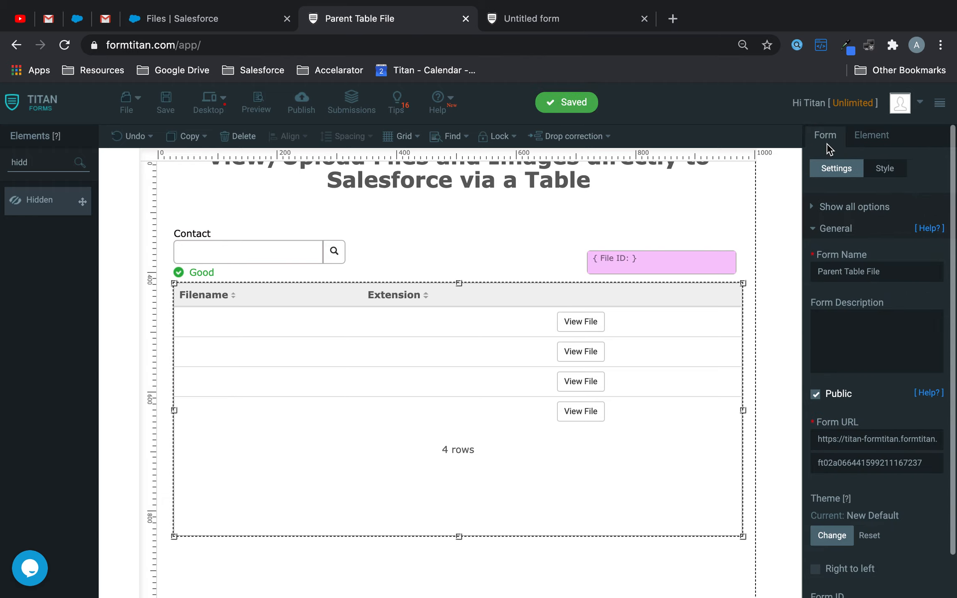
pyautogui.click(851, 232)
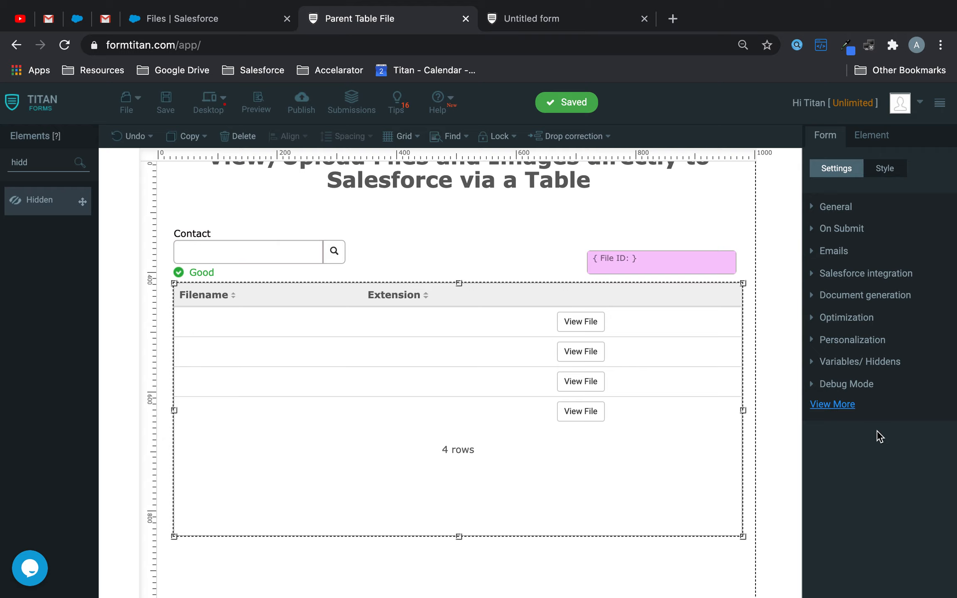
pyautogui.click(870, 386)
pyautogui.click(815, 278)
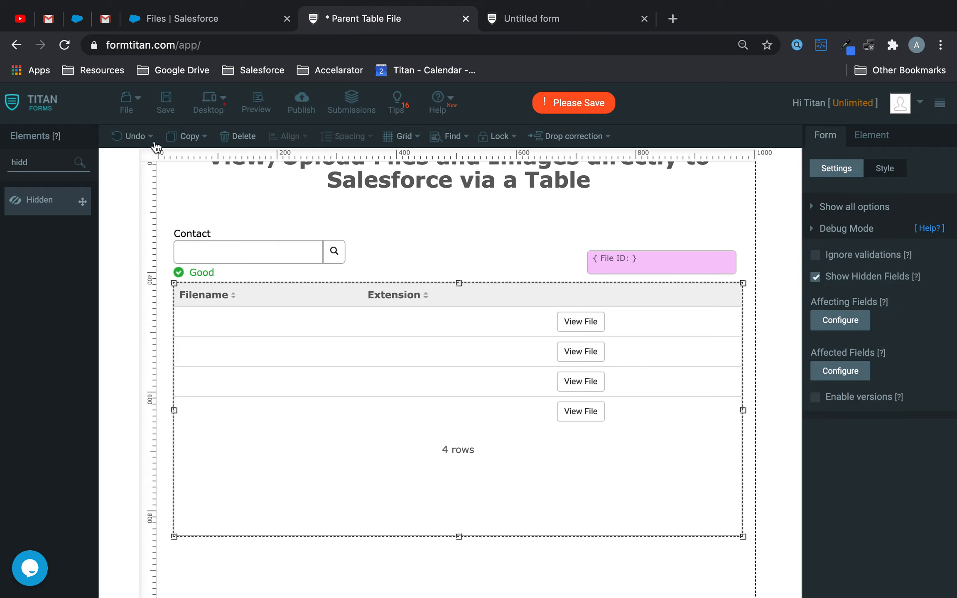
pyautogui.click(165, 99)
# Step: Reload the Parent Table File preview and choose the sample contact in the Contact lookup
pyautogui.click(557, 20)
pyautogui.click(64, 45)
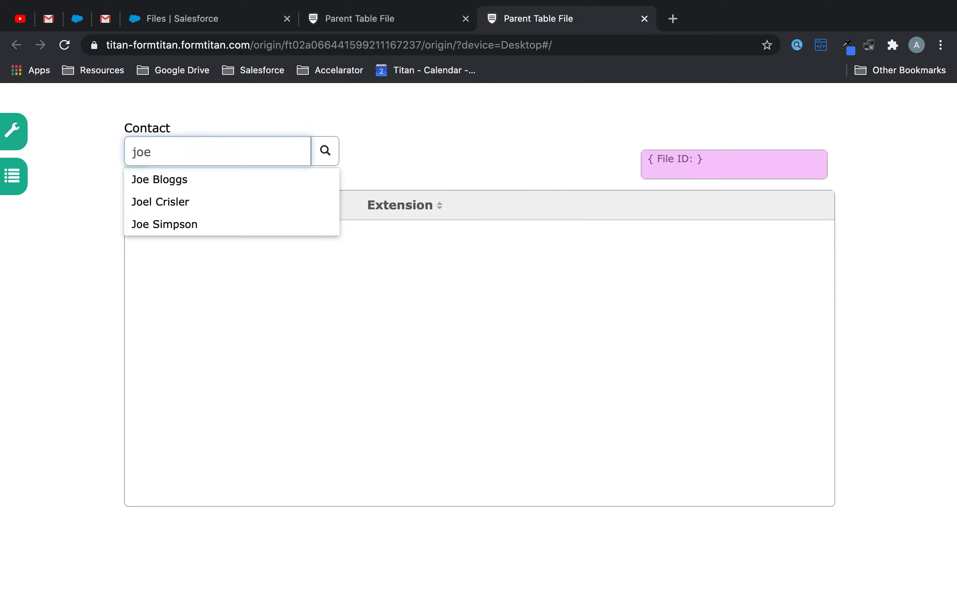
pyautogui.click(230, 188)
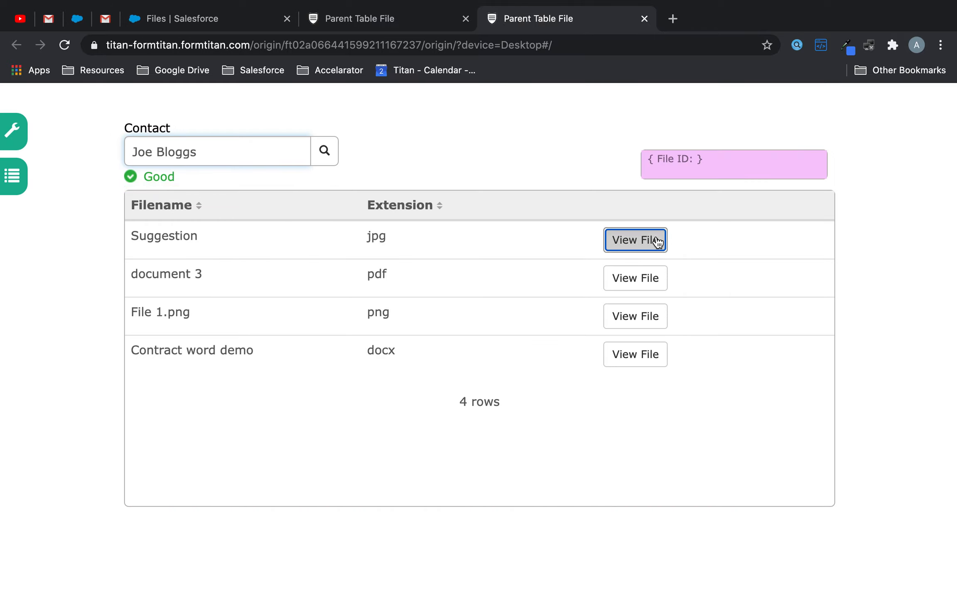
# Step: Test the View File action on each of the four table rows and check the File ID hidden field
pyautogui.click(658, 243)
pyautogui.moveTo(692, 159); pyautogui.dragTo(784, 160)
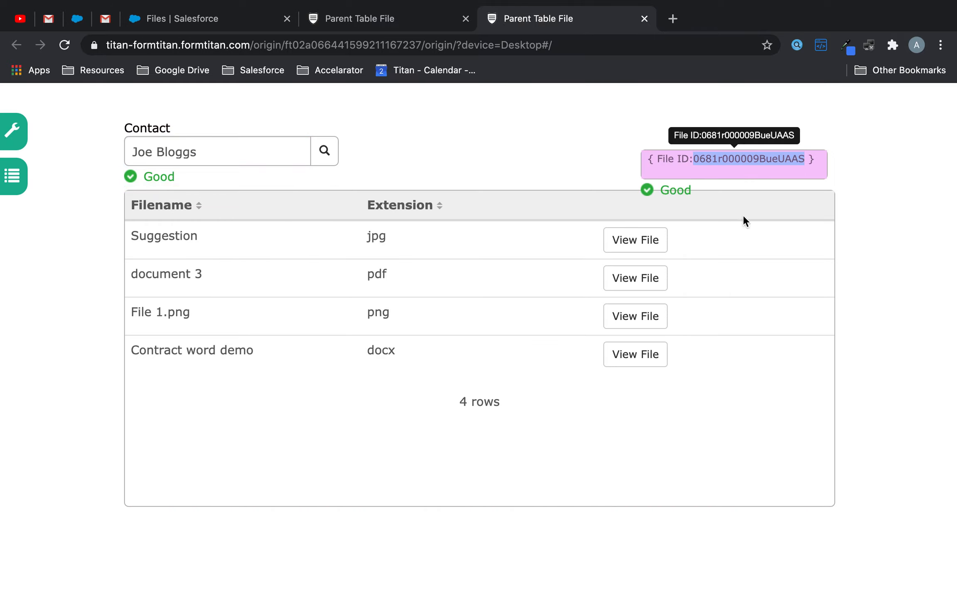
pyautogui.click(636, 278)
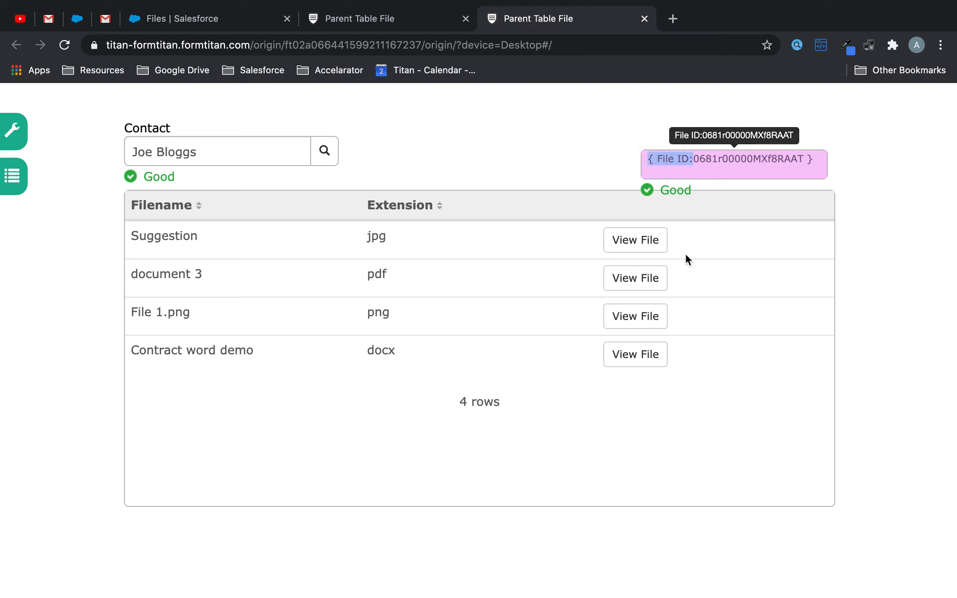
pyautogui.click(635, 316)
pyautogui.moveTo(692, 159); pyautogui.dragTo(809, 159)
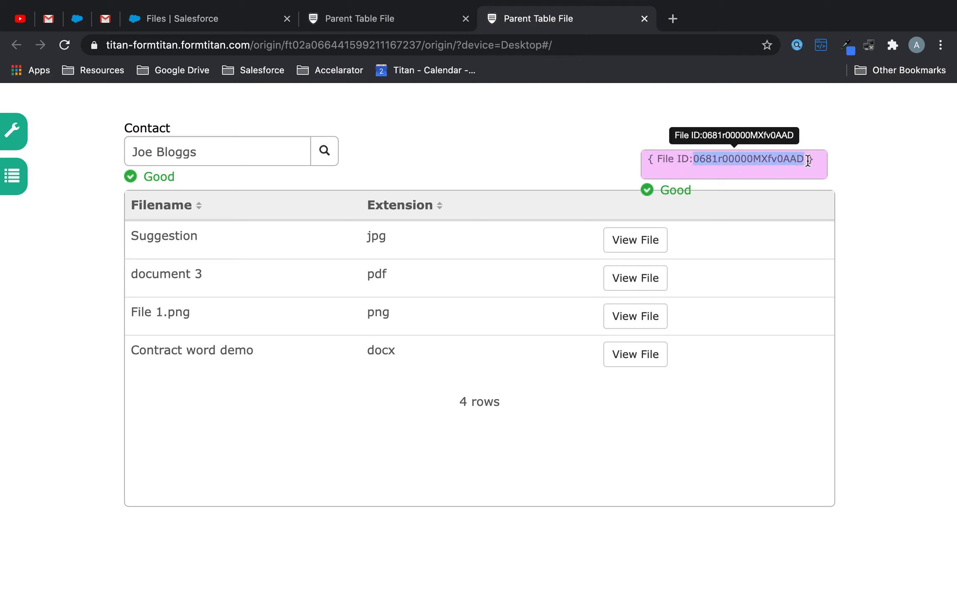
pyautogui.click(645, 353)
pyautogui.moveTo(693, 159); pyautogui.dragTo(794, 160)
# Step: Return to the Parent Table File form editor, open the form builder in a separate browser tab and create a blank form
pyautogui.click(363, 23)
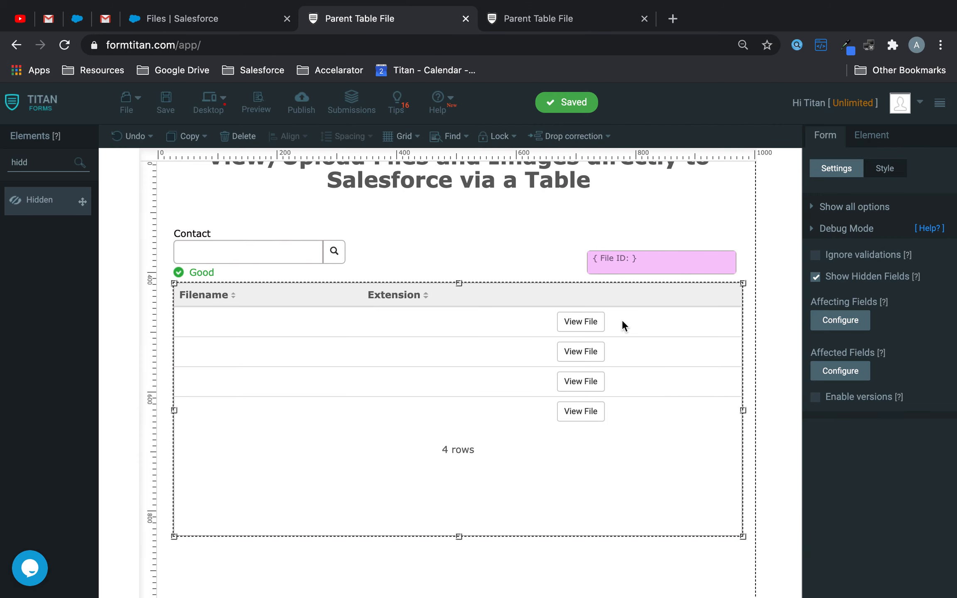
pyautogui.scroll(3, 622, 320)
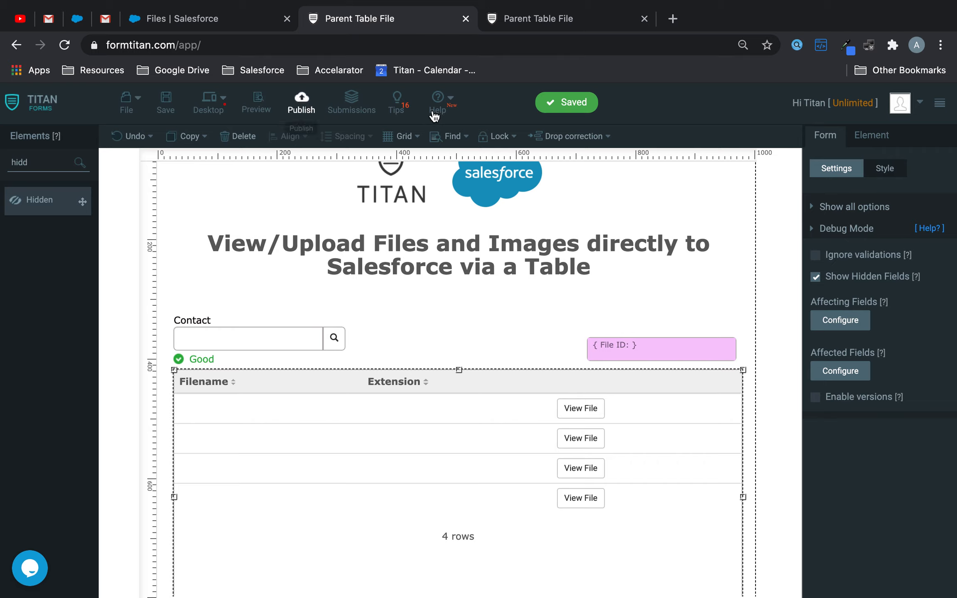
pyautogui.rightClick(134, 102)
pyautogui.click(198, 110)
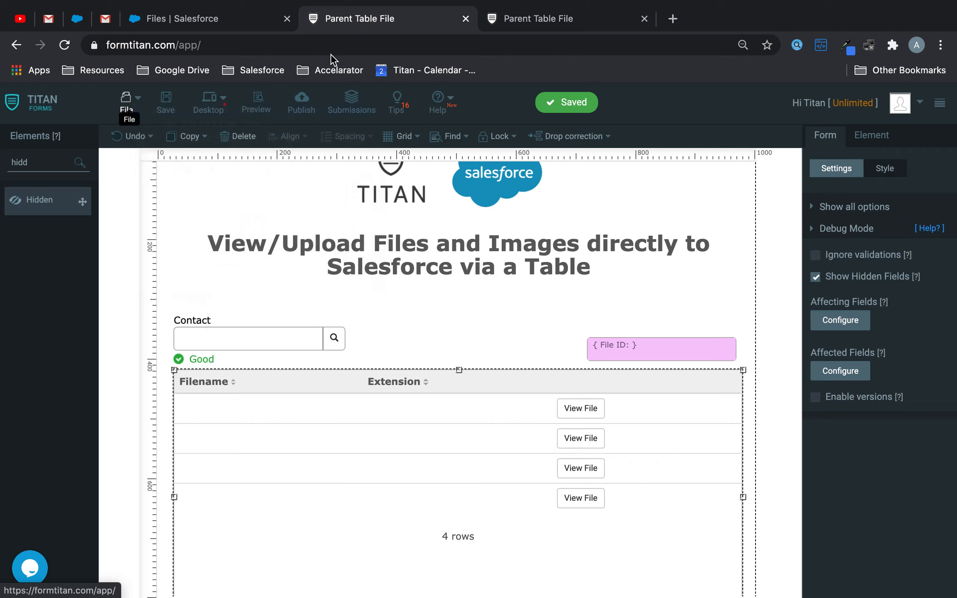
pyautogui.moveTo(753, 26); pyautogui.dragTo(382, 22)
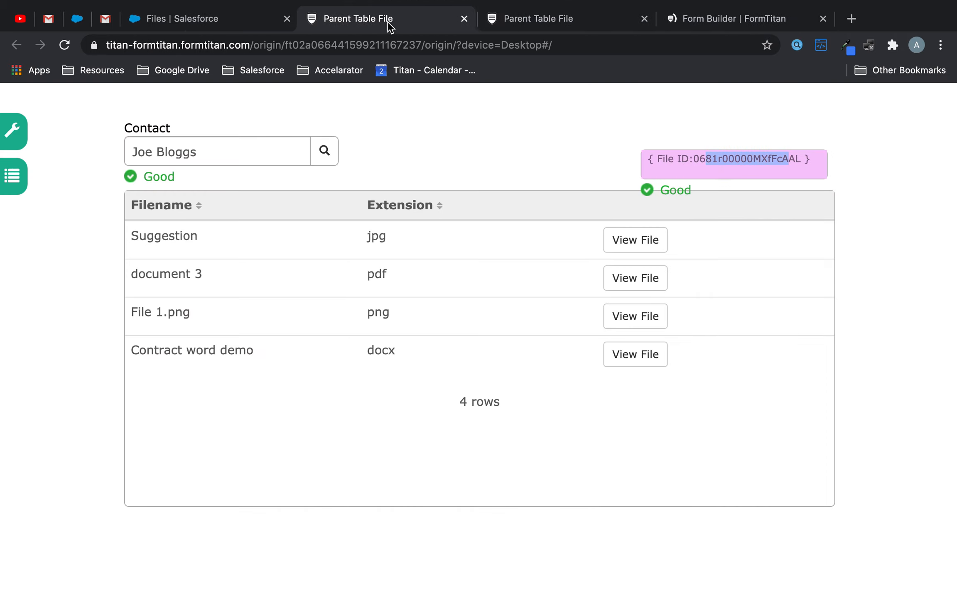
pyautogui.click(711, 18)
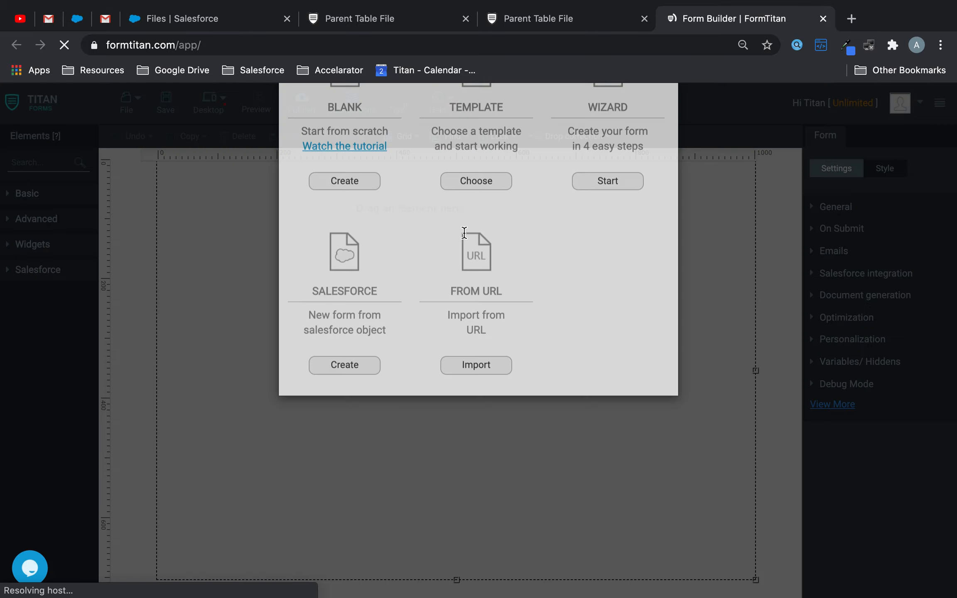
pyautogui.click(355, 274)
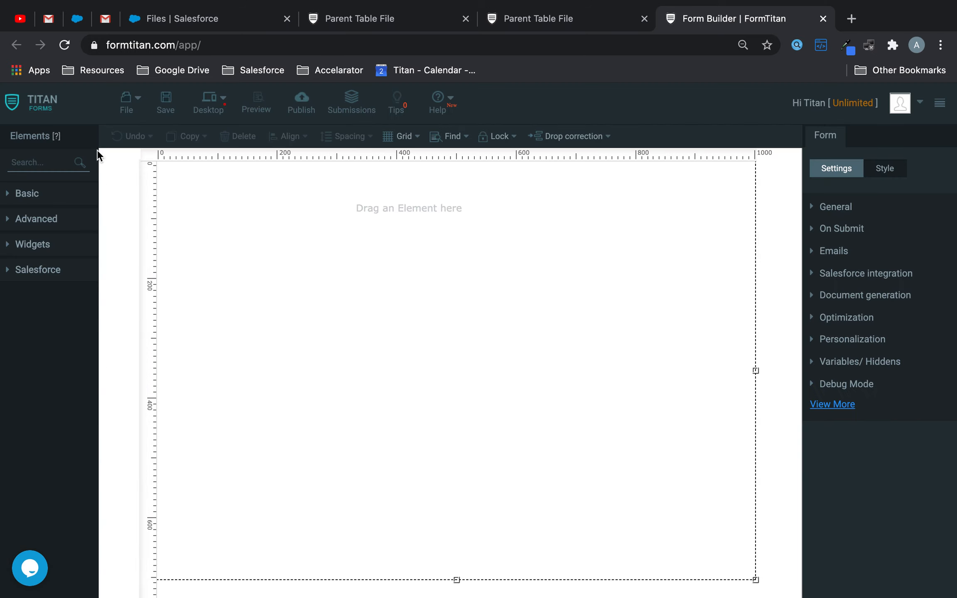
# Step: Add a heading near the top of the blank form and set its text to Child File Viewer
pyautogui.click(55, 160)
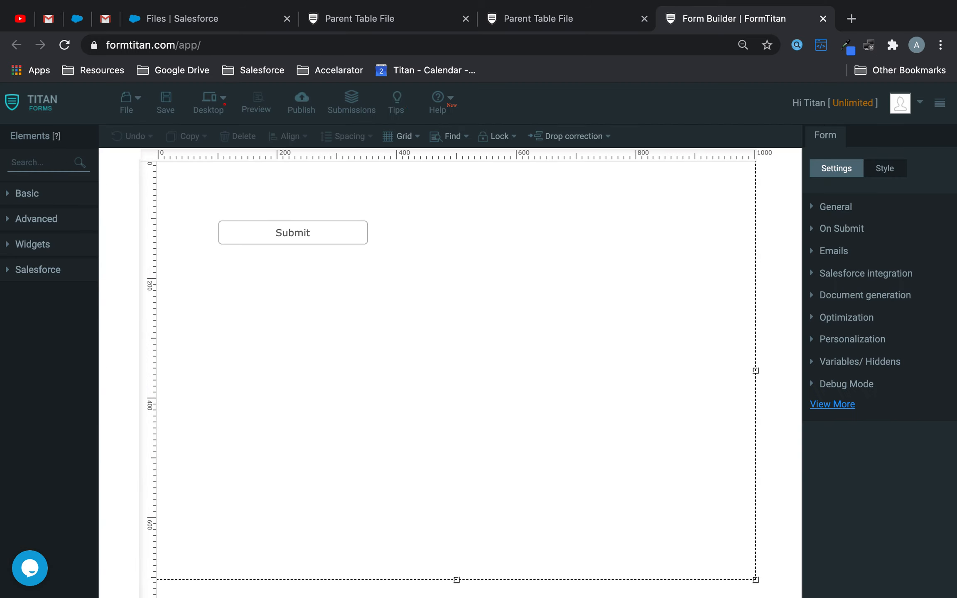
pyautogui.write('head')
pyautogui.moveTo(58, 235); pyautogui.dragTo(428, 199)
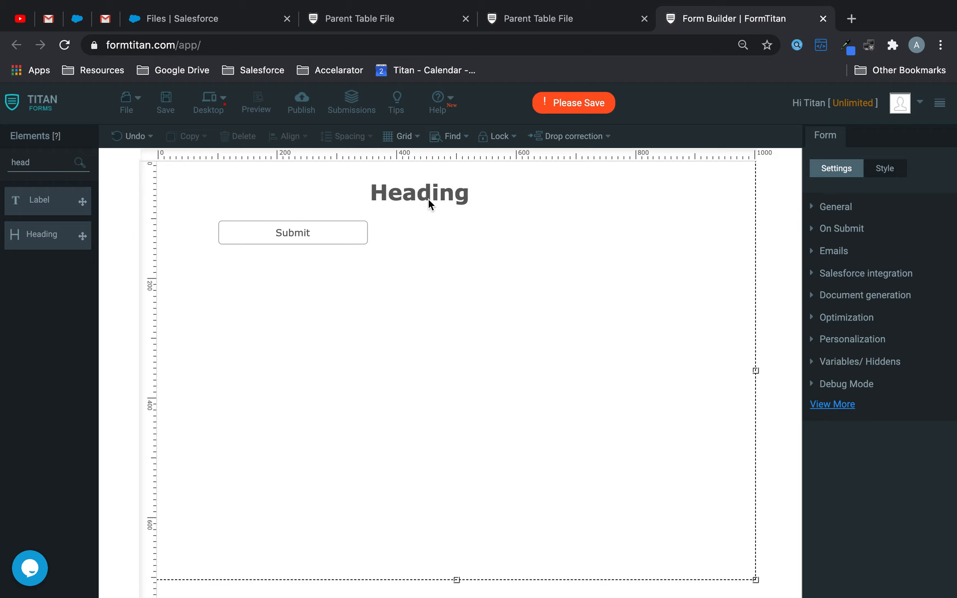
pyautogui.doubleClick(863, 244)
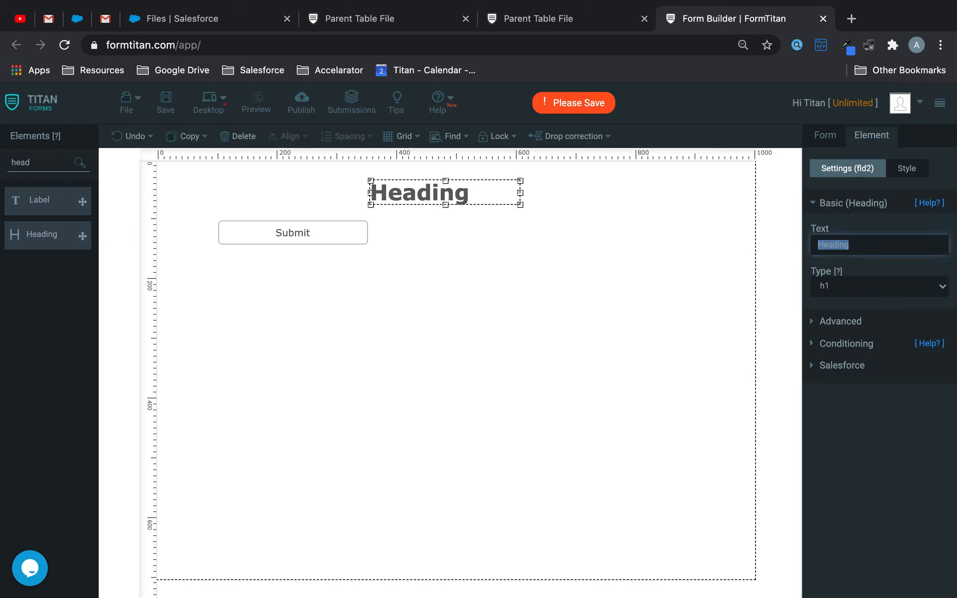
pyautogui.write('Child FIle')
pyautogui.press('BackSpace')
pyautogui.press('BackSpace')
pyautogui.press('BackSpace')
pyautogui.write('le Viewer')
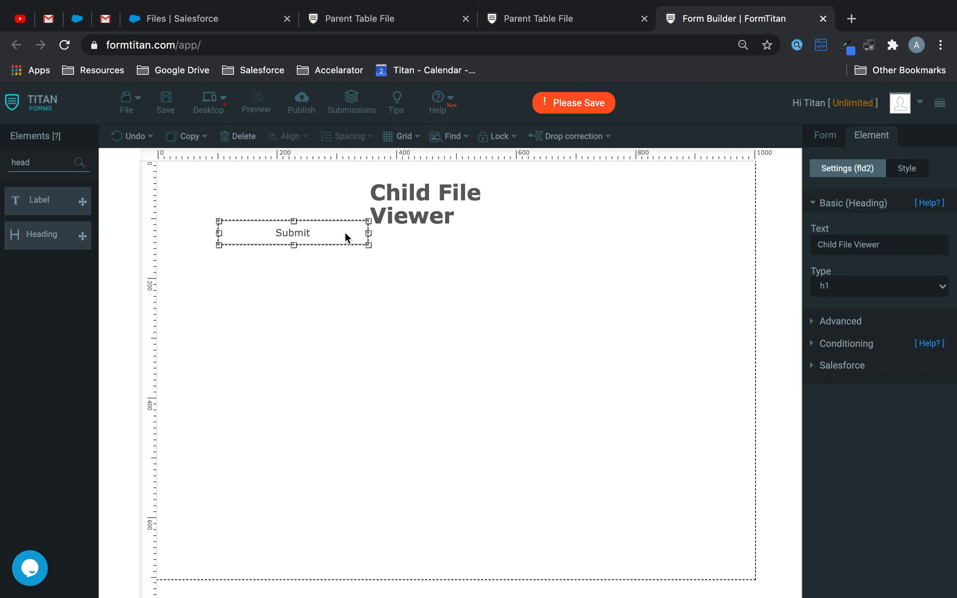
# Step: Move the Submit button down near the bottom of the form and widen the heading to fit on one line
pyautogui.moveTo(345, 231); pyautogui.dragTo(498, 501)
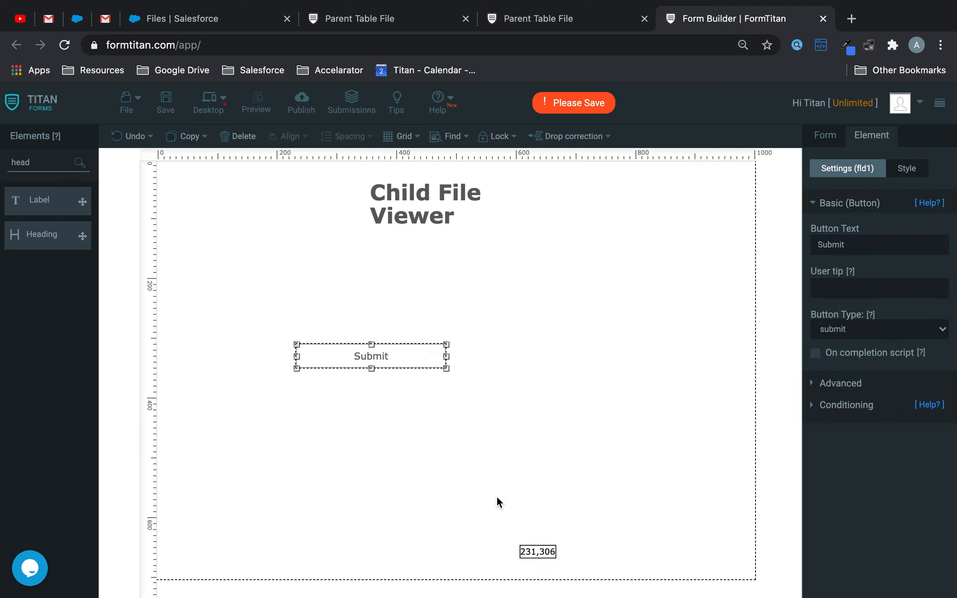
pyautogui.click(459, 197)
pyautogui.moveTo(571, 201)
pyautogui.mouseDown()
pyautogui.moveTo(647, 203)
pyautogui.moveTo(575, 201)
pyautogui.mouseUp()
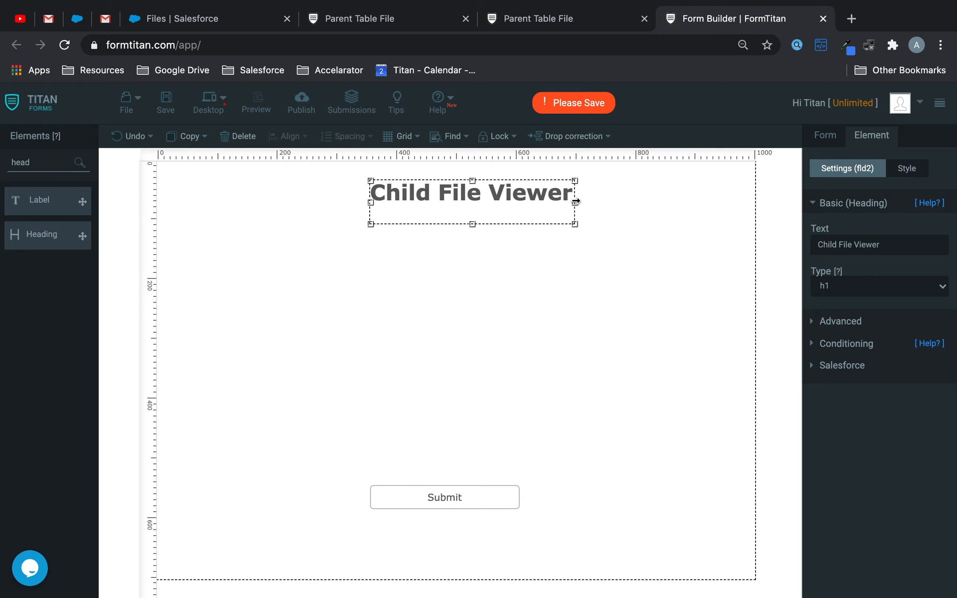
# Step: Copy the heading text into the form name so it reads Child File Viewer, and shift the heading slightly toward the form's centre
pyautogui.tripleClick(844, 248)
pyautogui.hotkey('ctrl', 'c')
pyautogui.click(826, 137)
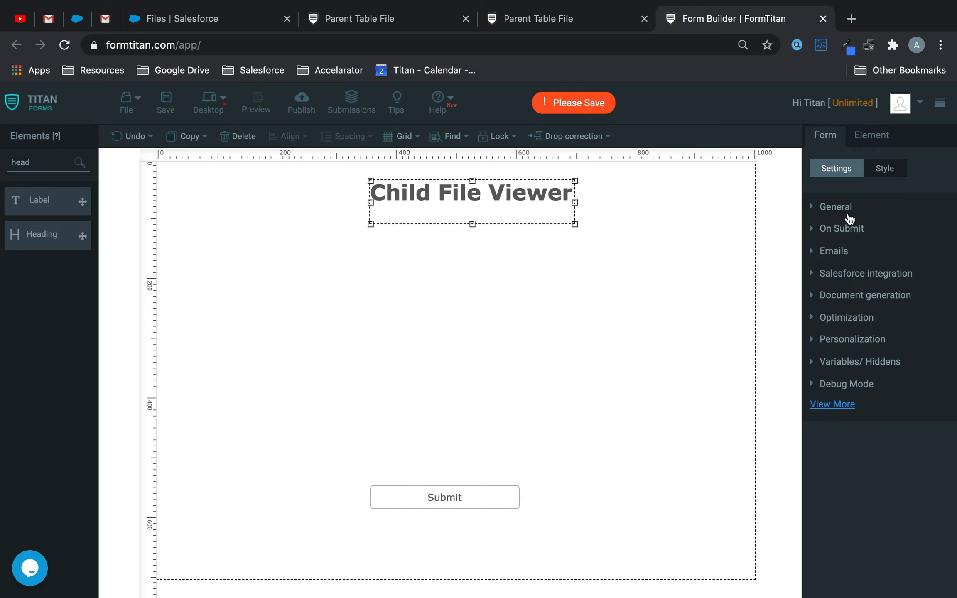
pyautogui.click(847, 207)
pyautogui.tripleClick(851, 270)
pyautogui.hotkey('ctrl', 'v')
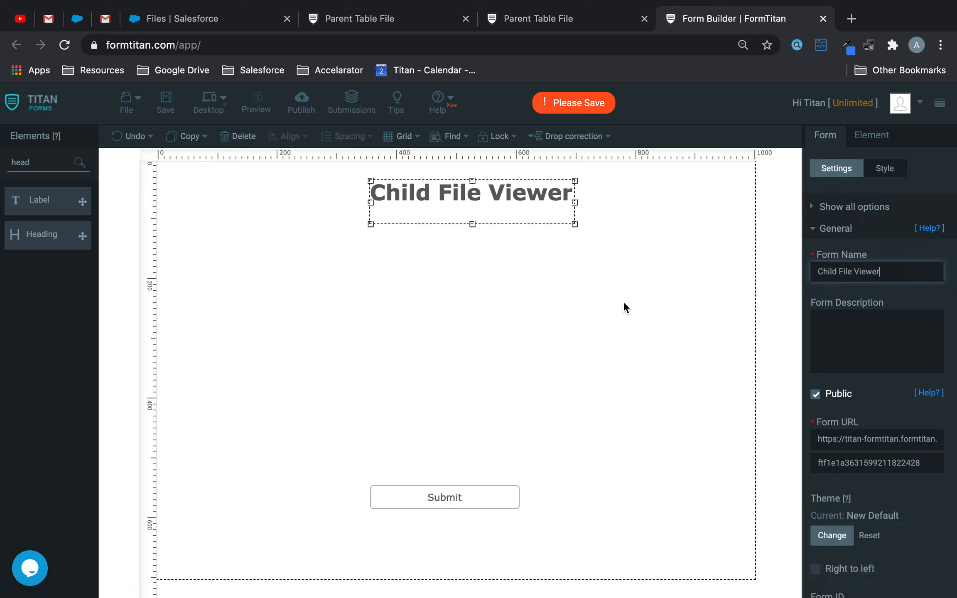
pyautogui.moveTo(507, 196)
pyautogui.mouseDown()
pyautogui.moveTo(477, 196)
pyautogui.moveTo(491, 196)
pyautogui.mouseUp()
# Step: Add two hidden fields beside the heading, one under the other, named File ID and File Extension
pyautogui.click(71, 161)
pyautogui.write('head')
pyautogui.hotkey('ctrl', 'a')
pyautogui.write('hidd')
pyautogui.moveTo(45, 200); pyautogui.dragTo(208, 204)
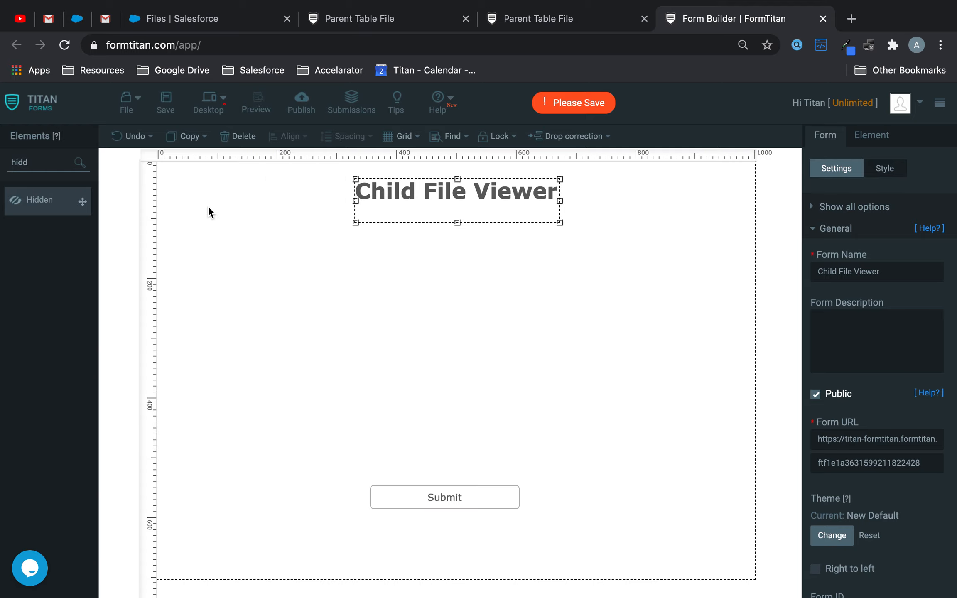
pyautogui.doubleClick(884, 251)
pyautogui.write('File ID')
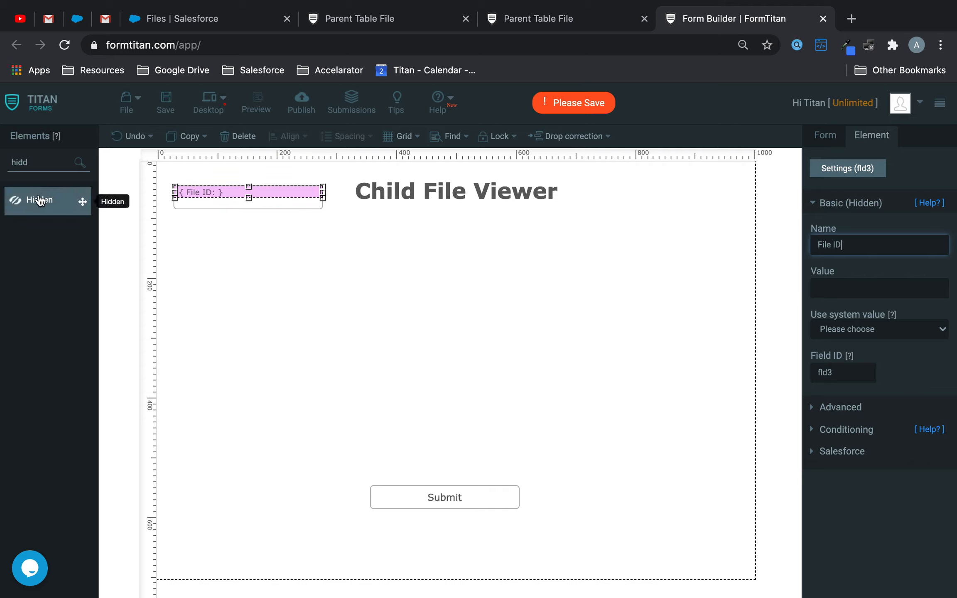
pyautogui.moveTo(82, 201); pyautogui.dragTo(212, 227)
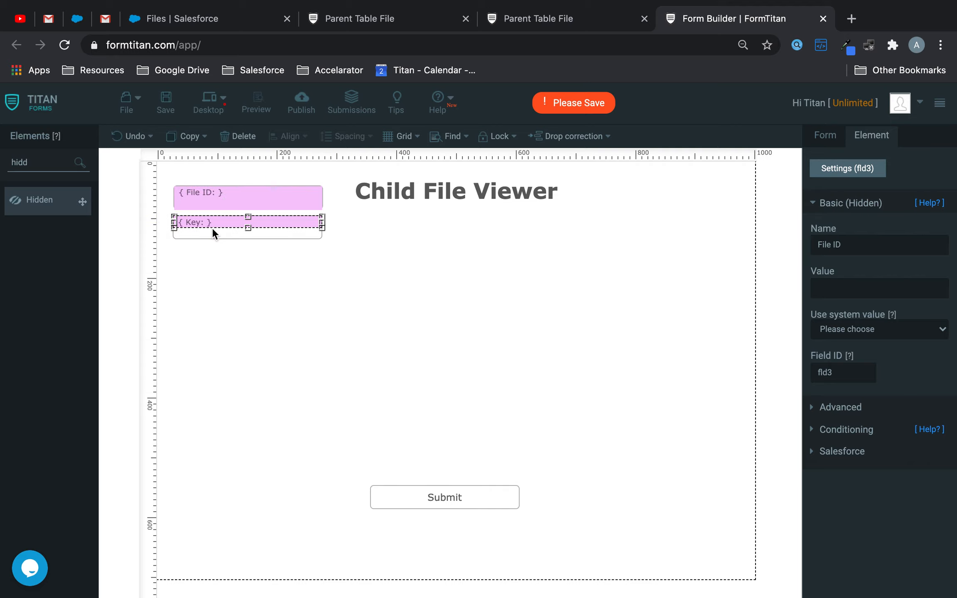
pyautogui.write('File Extension')
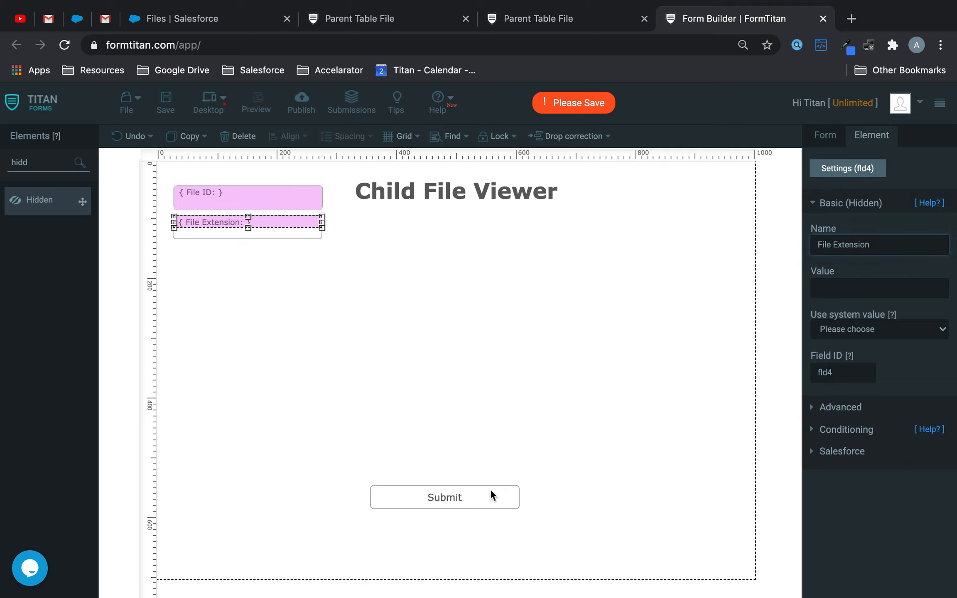
# Step: Delete the Submit button and save the form
pyautogui.click(490, 494)
pyautogui.click(234, 141)
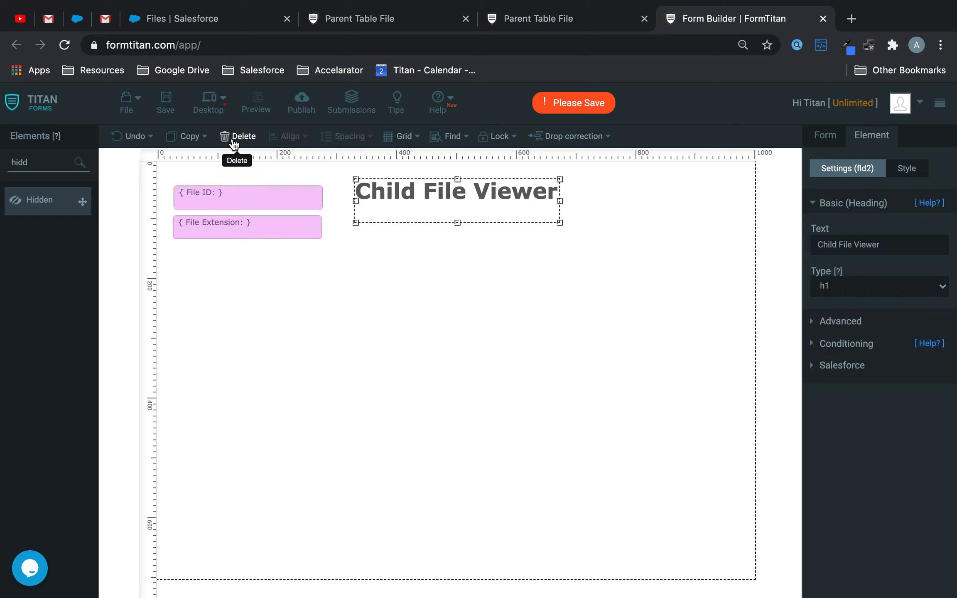
pyautogui.click(166, 102)
pyautogui.moveTo(51, 167); pyautogui.dragTo(2, 154)
# Step: Set the form's width to 800 px in its size and position style settings, and save the form
pyautogui.click(831, 143)
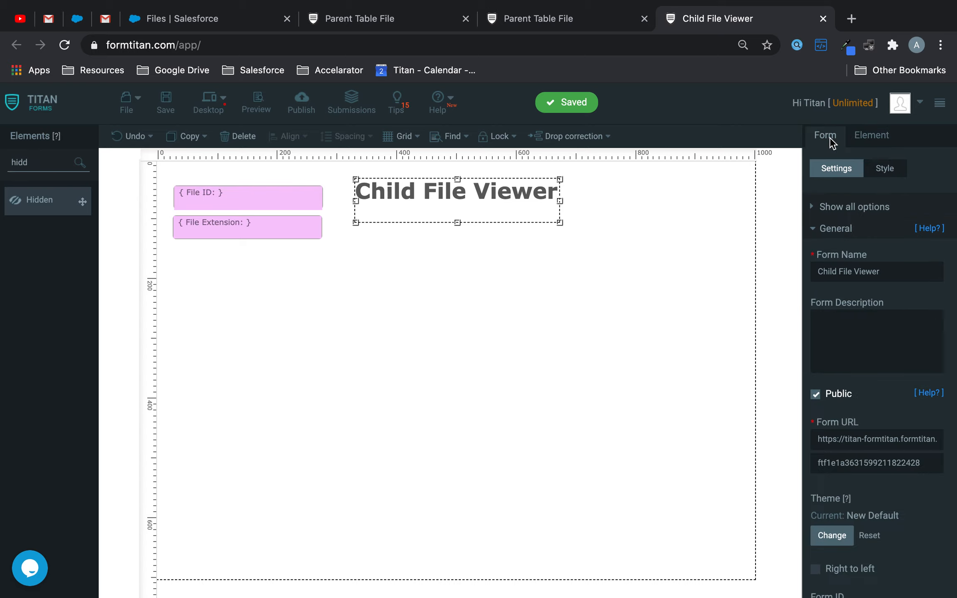
pyautogui.click(887, 175)
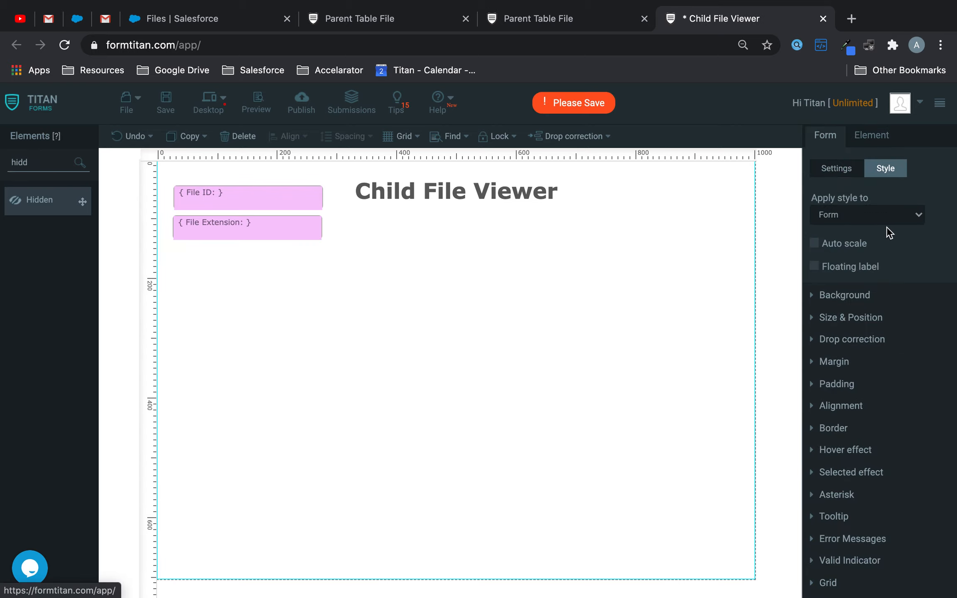
pyautogui.click(875, 316)
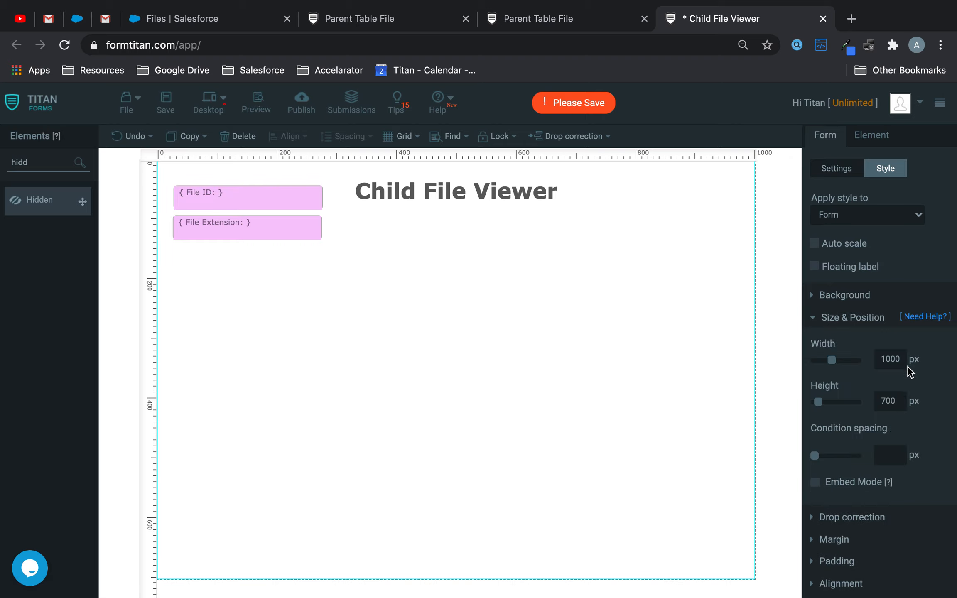
pyautogui.moveTo(905, 358); pyautogui.dragTo(816, 356)
pyautogui.write('800')
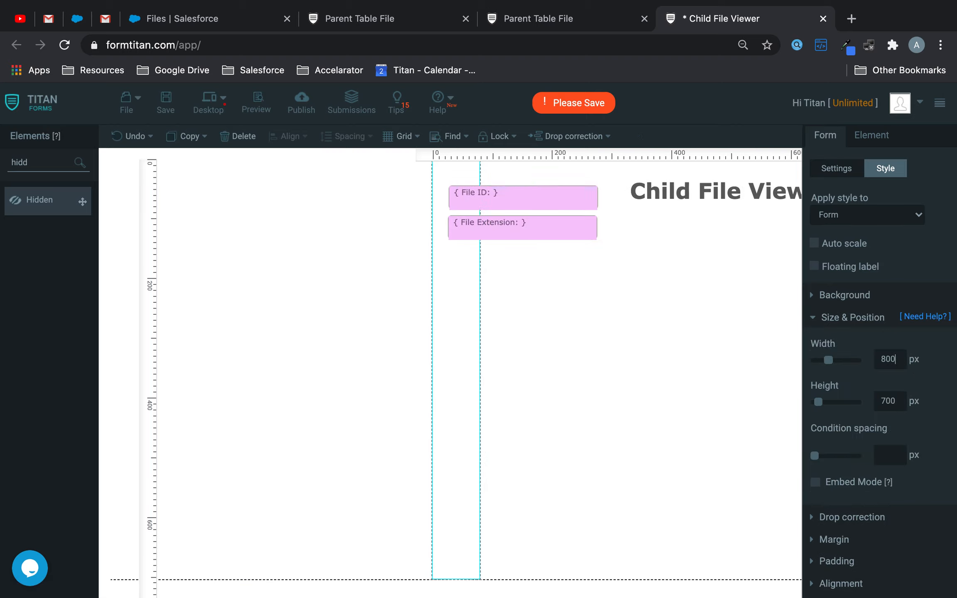
pyautogui.click(167, 109)
pyautogui.click(539, 194)
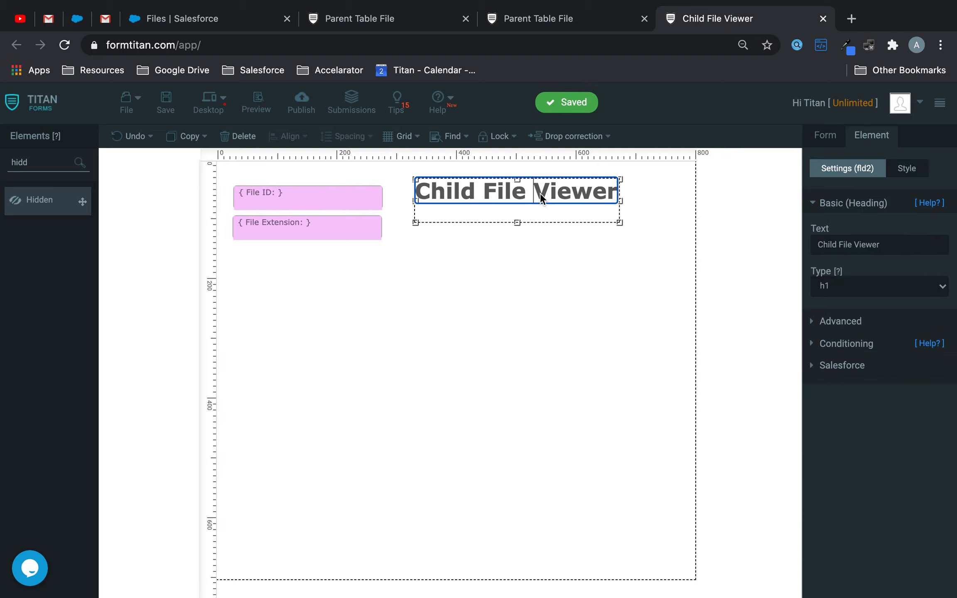
pyautogui.click(535, 260)
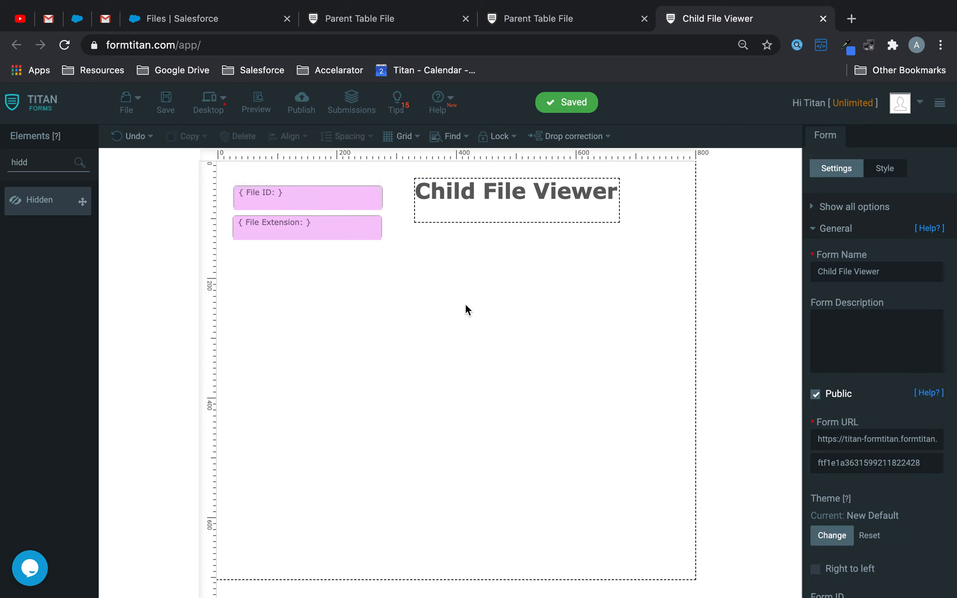
# Step: Add a FileViewer element below the hidden fields and enlarge it to span nearly the full width of the form
pyautogui.moveTo(59, 160); pyautogui.dragTo(1, 154)
pyautogui.write('file')
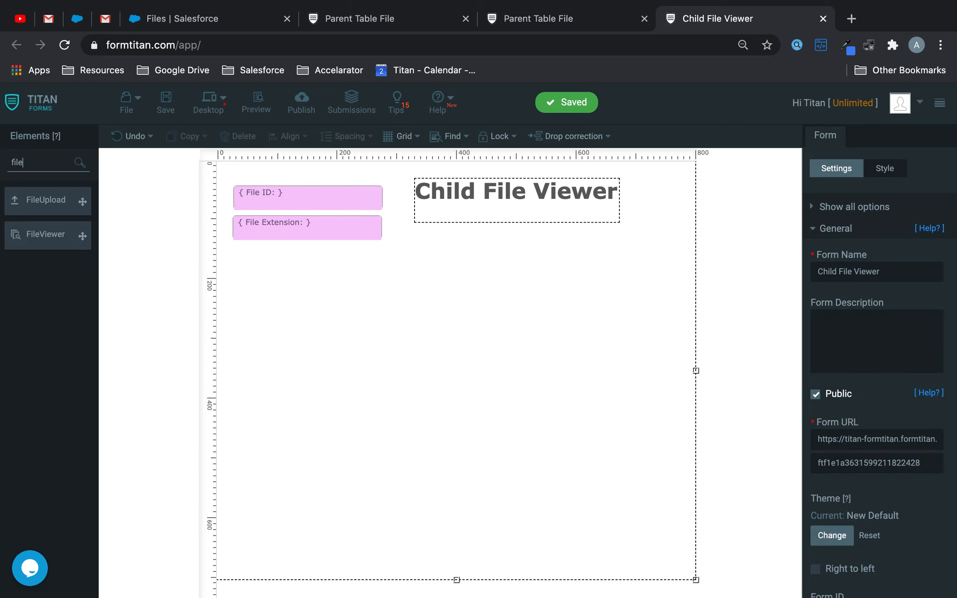
pyautogui.moveTo(46, 235); pyautogui.dragTo(273, 255)
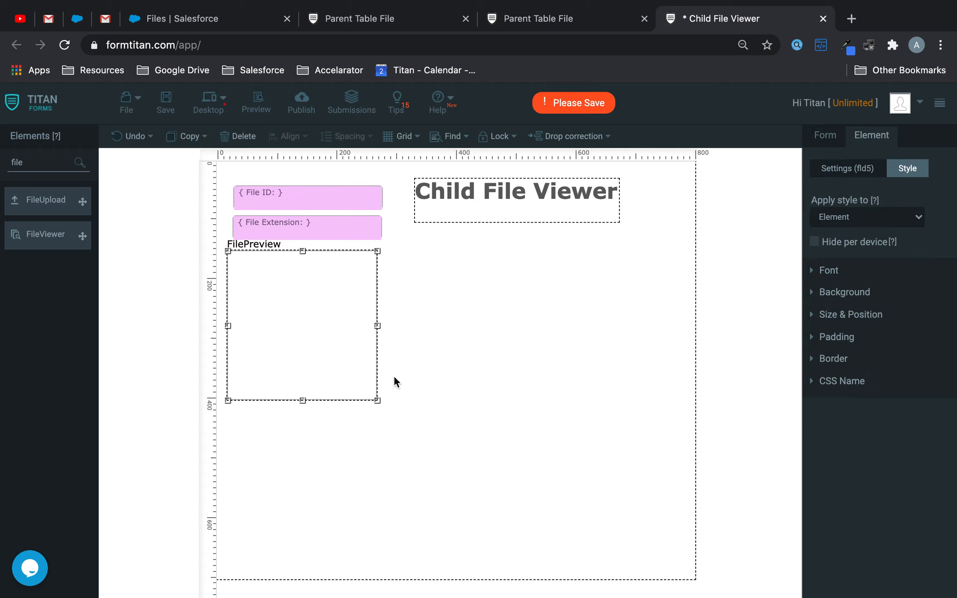
pyautogui.moveTo(700, 429); pyautogui.dragTo(691, 472)
pyautogui.moveTo(621, 395); pyautogui.dragTo(617, 406)
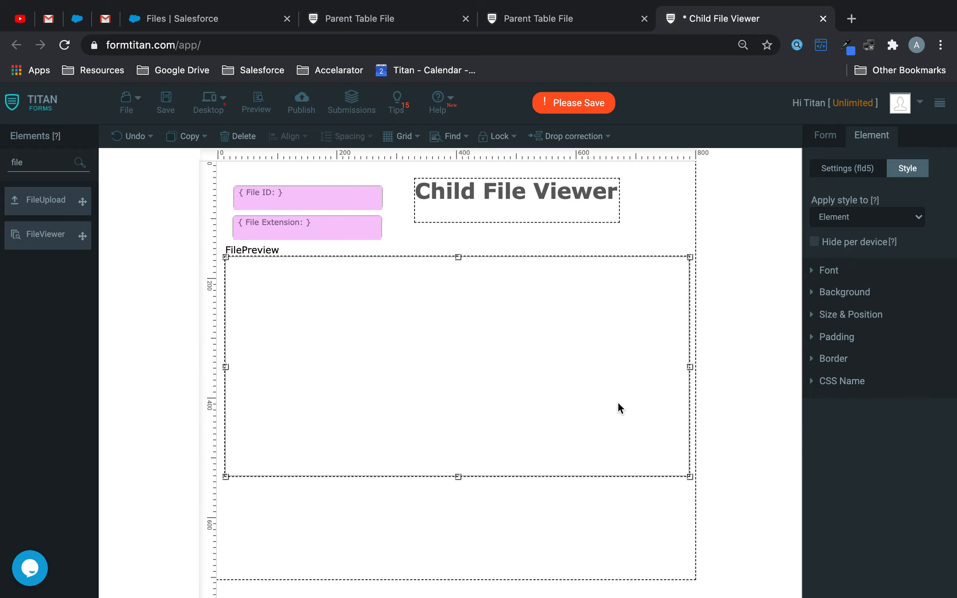
# Step: Extend the form's bottom edge and set the form's height to 800 px
pyautogui.click(514, 583)
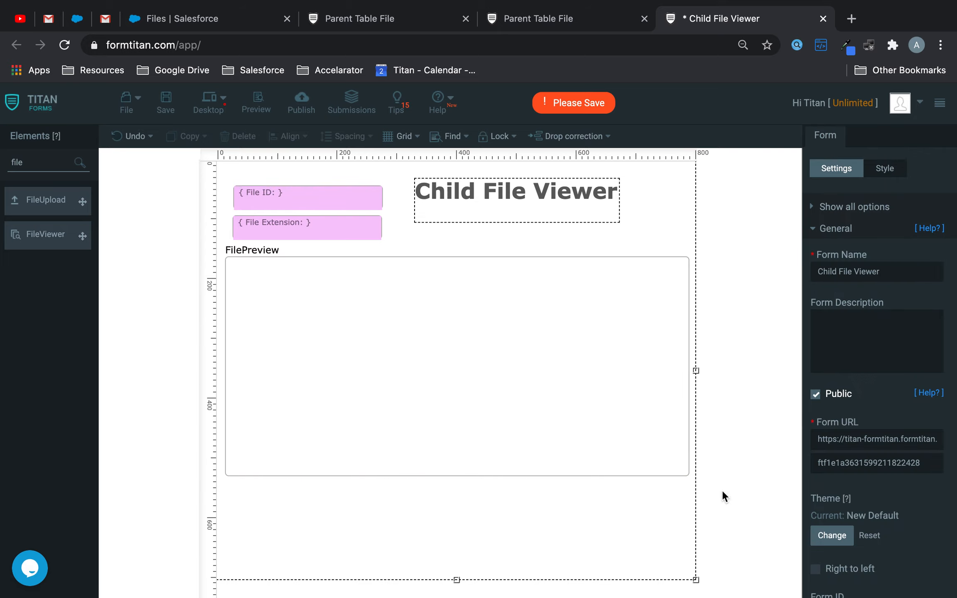
pyautogui.moveTo(457, 581); pyautogui.dragTo(457, 596)
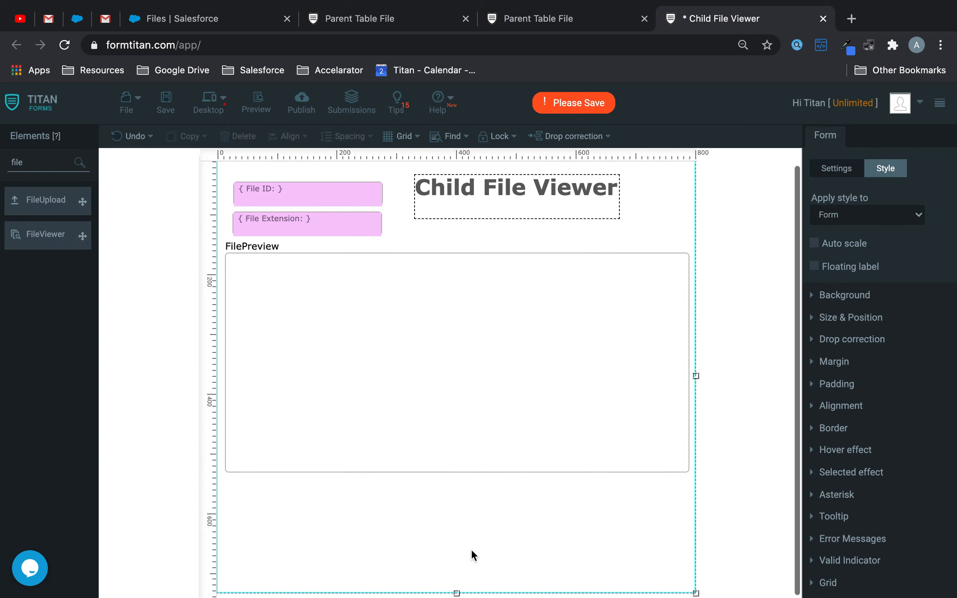
pyautogui.click(862, 326)
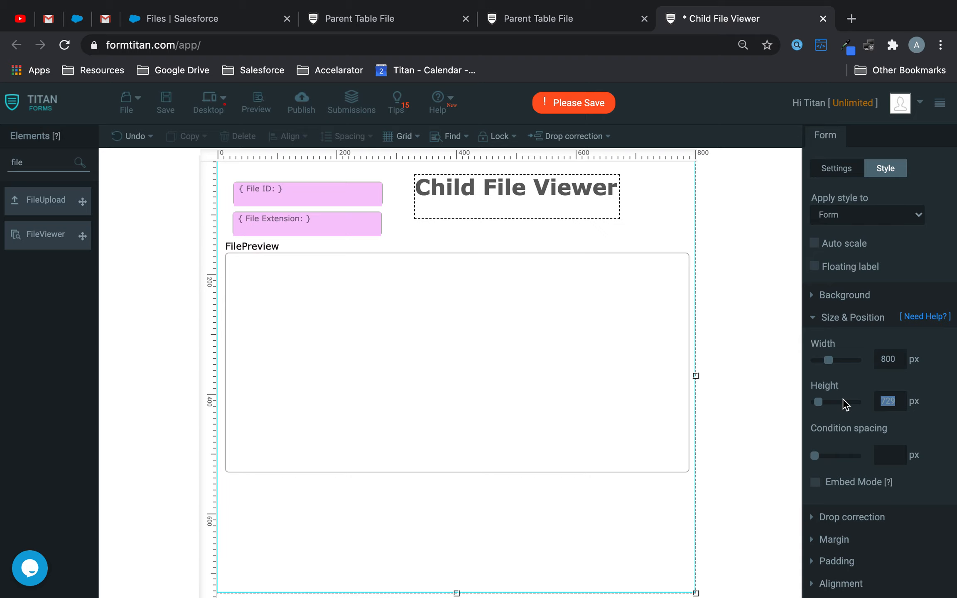
pyautogui.write('800')
pyautogui.scroll(-1, 562, 415)
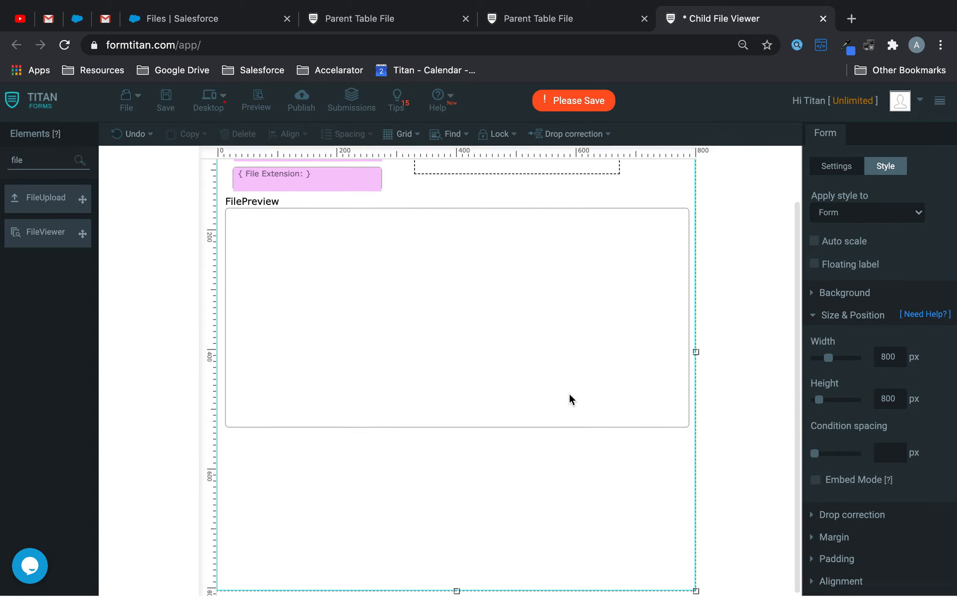
# Step: Set the form's height to 1000 px to leave more room below the file viewer
pyautogui.moveTo(903, 403); pyautogui.dragTo(846, 395)
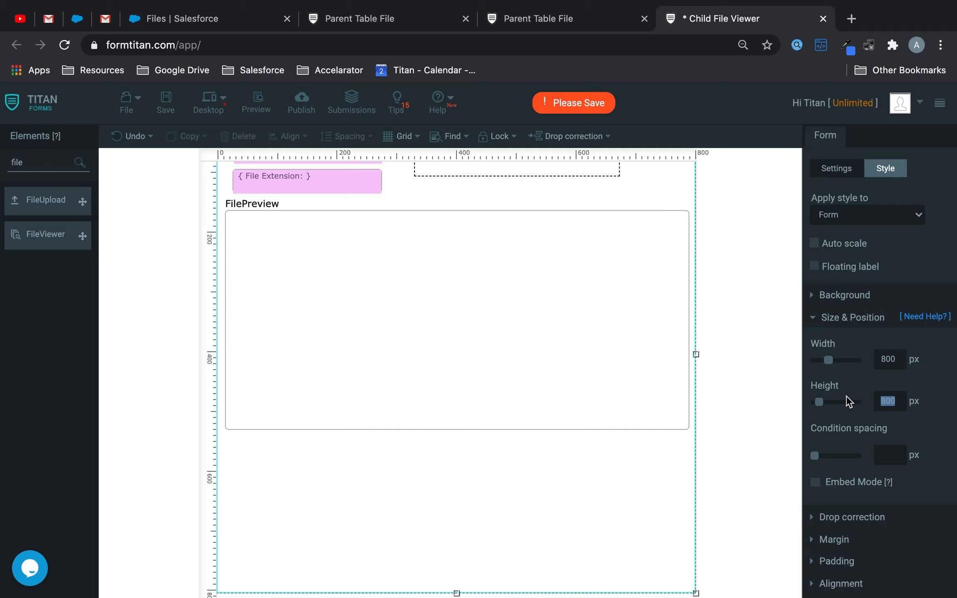
pyautogui.write('600')
pyautogui.press('BackSpace')
pyautogui.press('BackSpace')
pyautogui.press('BackSpace')
pyautogui.write('1')
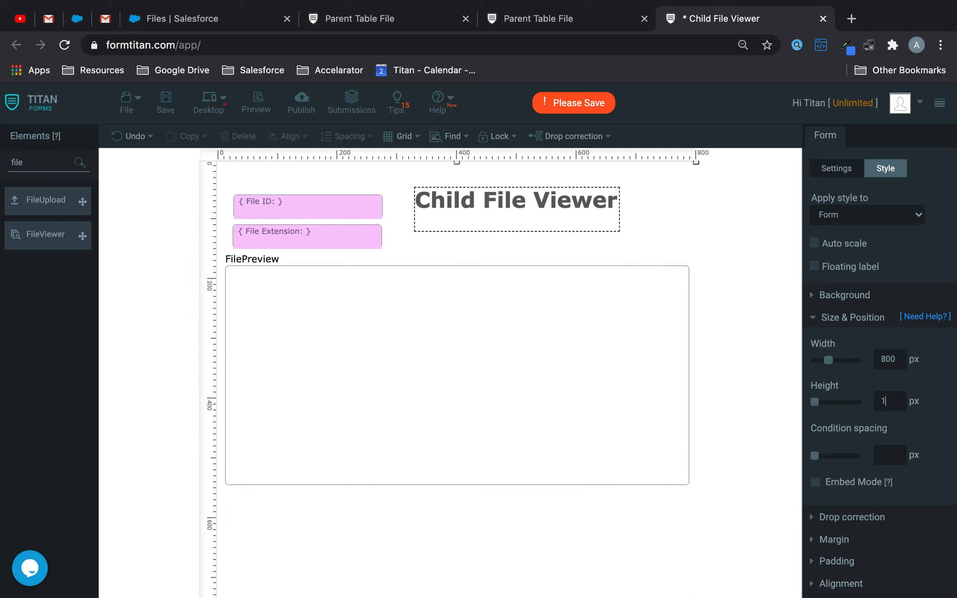
pyautogui.write('000')
pyautogui.scroll(-4, 566, 416)
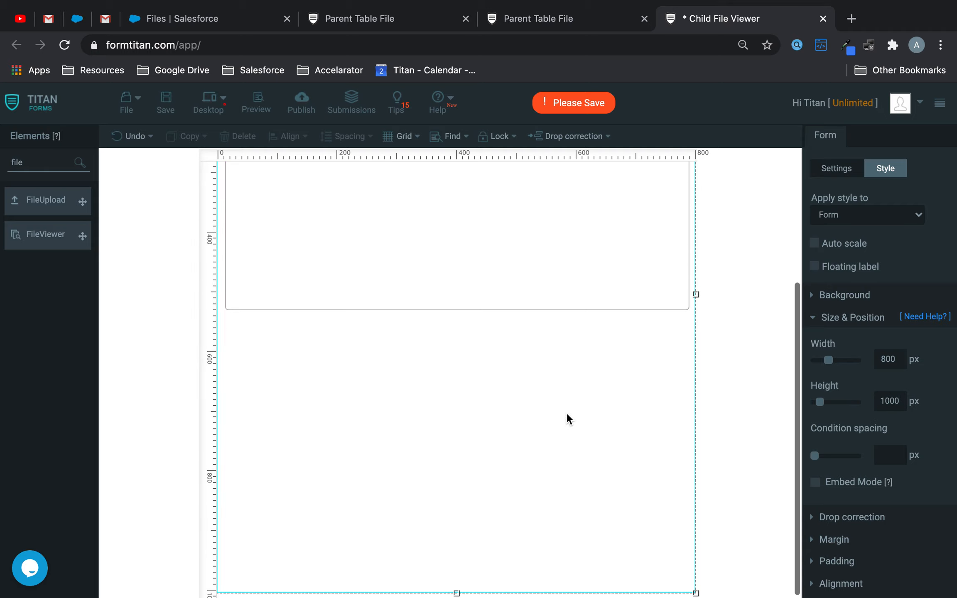
# Step: Find the Image element, add it below the file viewer, and keep its default placeholder picture
pyautogui.doubleClick(59, 161)
pyautogui.write('ime')
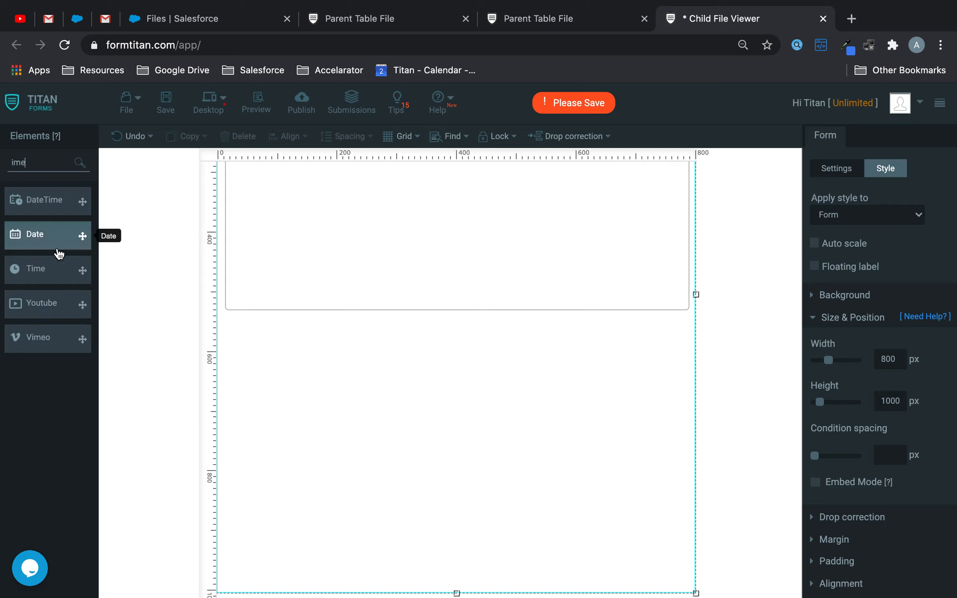
pyautogui.press('BackSpace')
pyautogui.press('BackSpace')
pyautogui.press('BackSpace')
pyautogui.write('image')
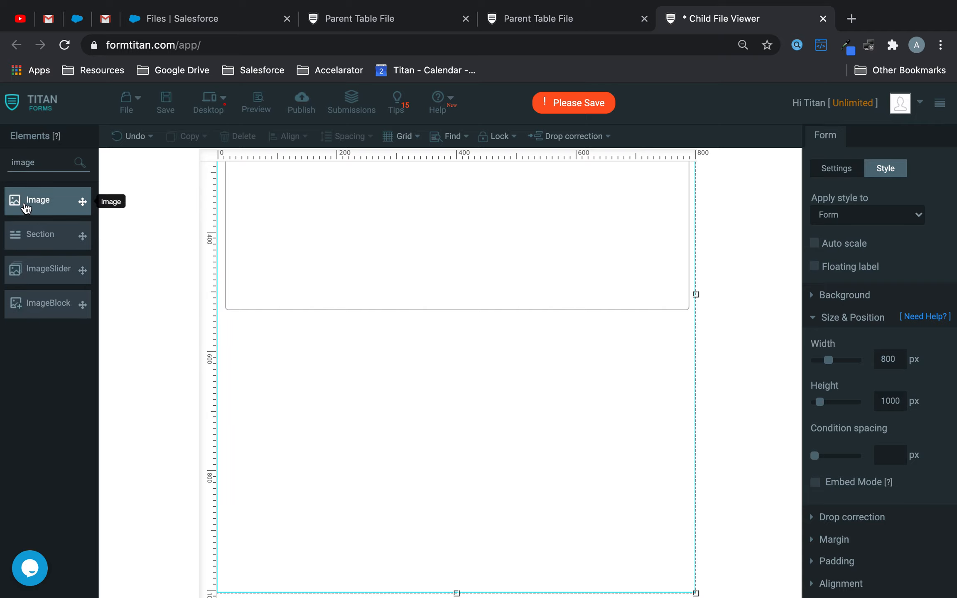
pyautogui.moveTo(26, 205); pyautogui.dragTo(249, 340)
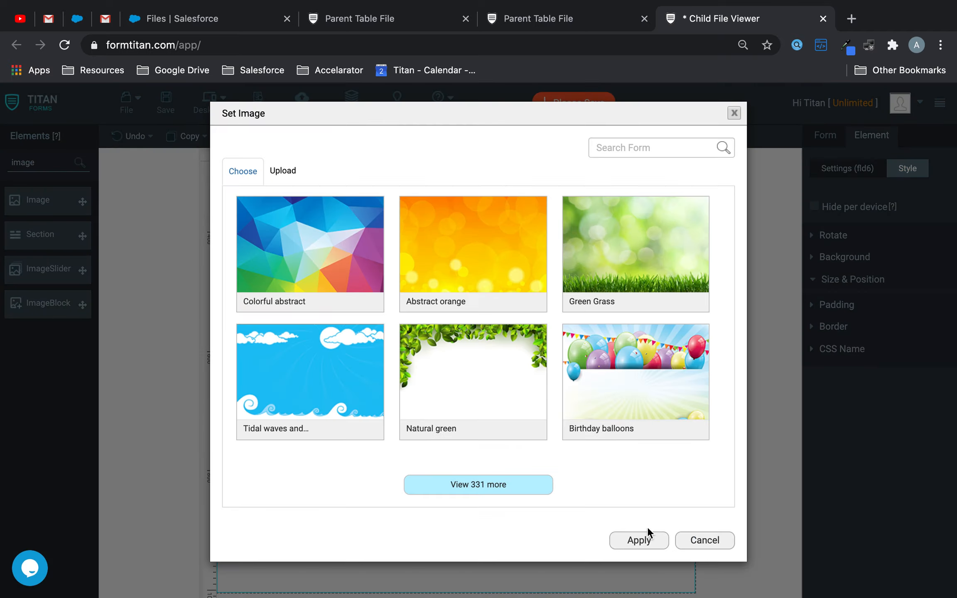
pyautogui.click(644, 538)
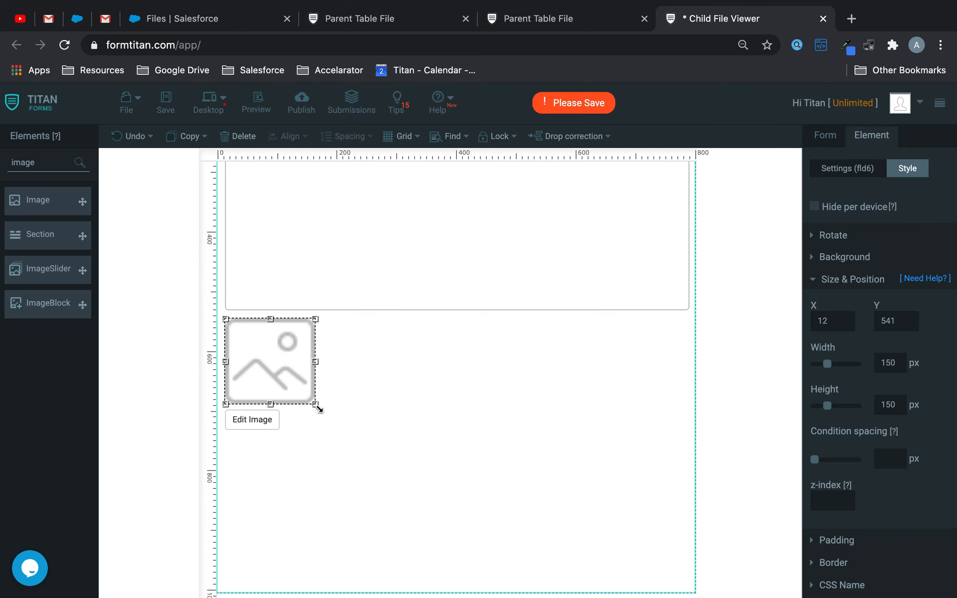
# Step: Try enlarging the image to about 766 px wide and 730 px high so it nearly spans the form's width
pyautogui.moveTo(315, 405); pyautogui.dragTo(632, 545)
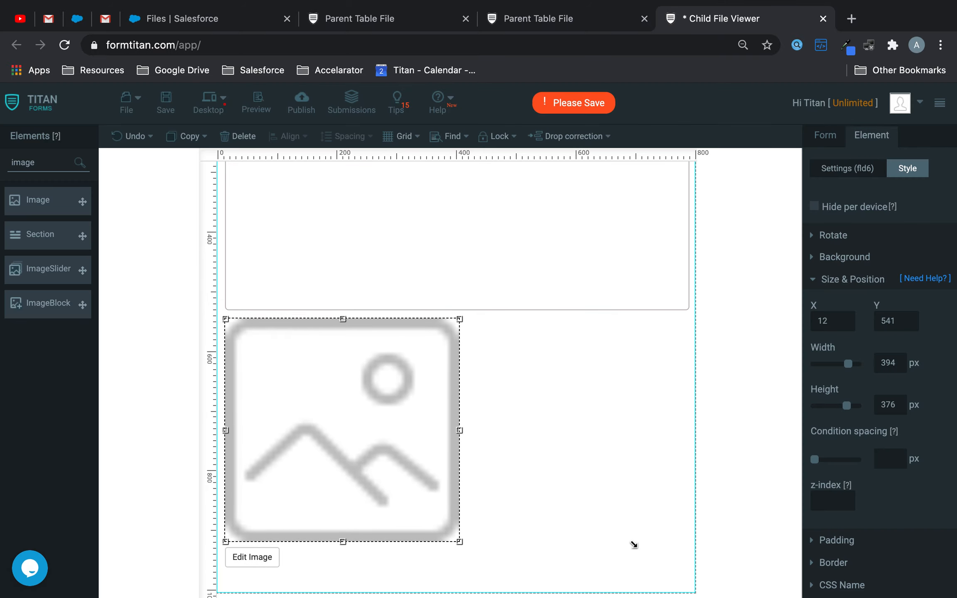
pyautogui.moveTo(497, 577); pyautogui.dragTo(518, 595)
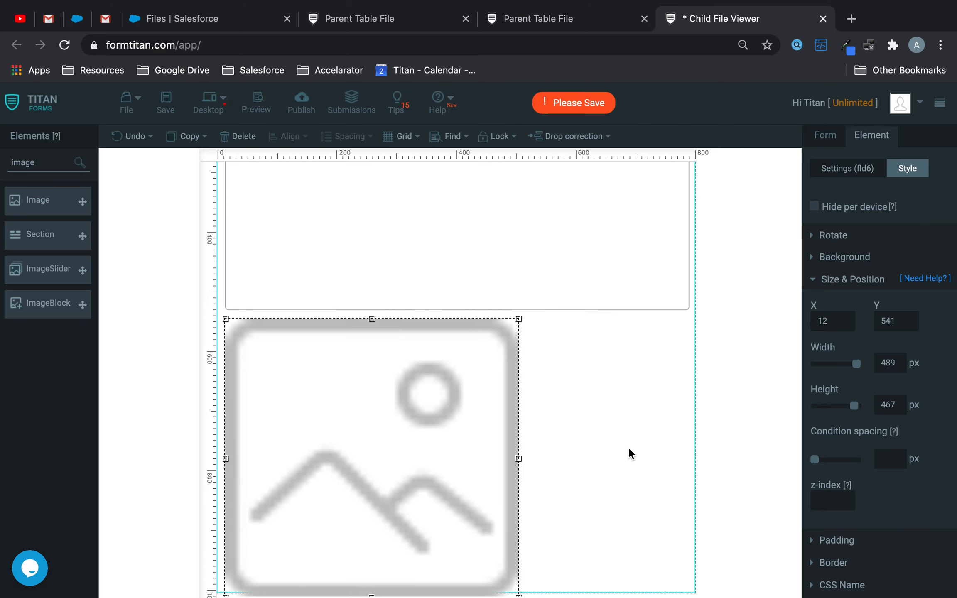
pyautogui.scroll(-1, 630, 453)
pyautogui.moveTo(522, 431); pyautogui.dragTo(684, 429)
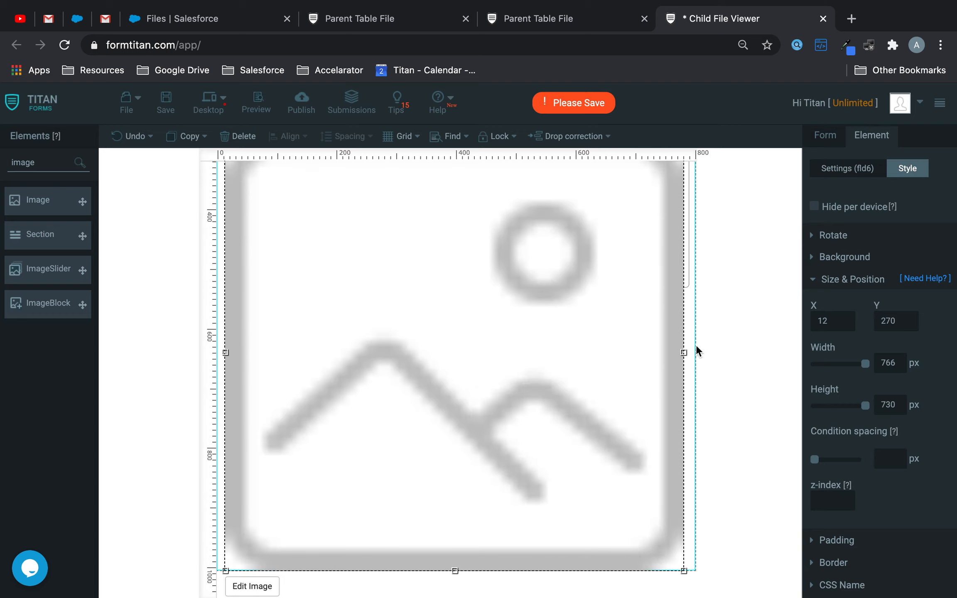
pyautogui.scroll(4, 695, 344)
pyautogui.scroll(-3, 692, 404)
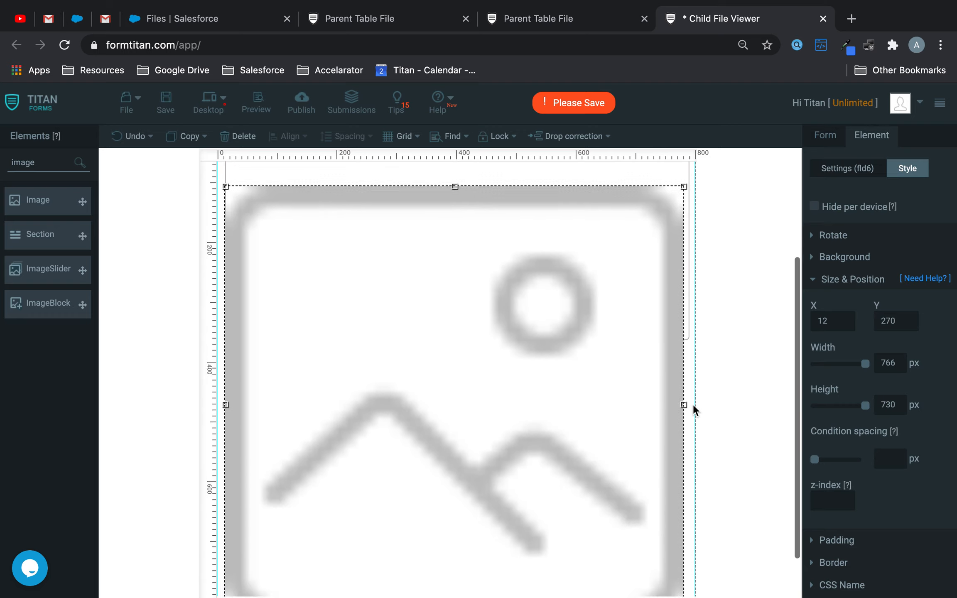
pyautogui.scroll(-2, 693, 404)
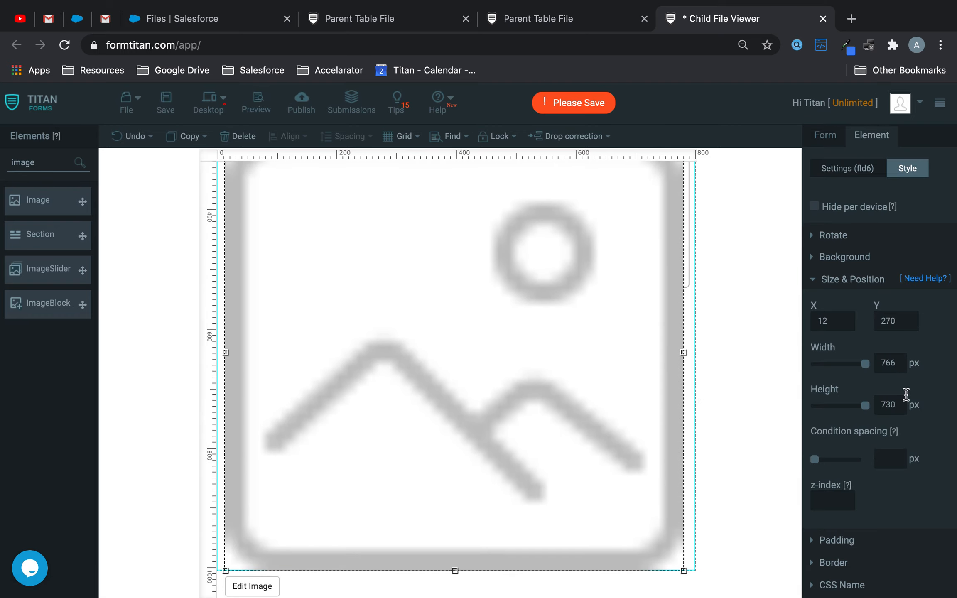
# Step: Try an image height of 1500 px, then reduce the height to 150 px
pyautogui.moveTo(903, 404); pyautogui.dragTo(859, 409)
pyautogui.write('1500')
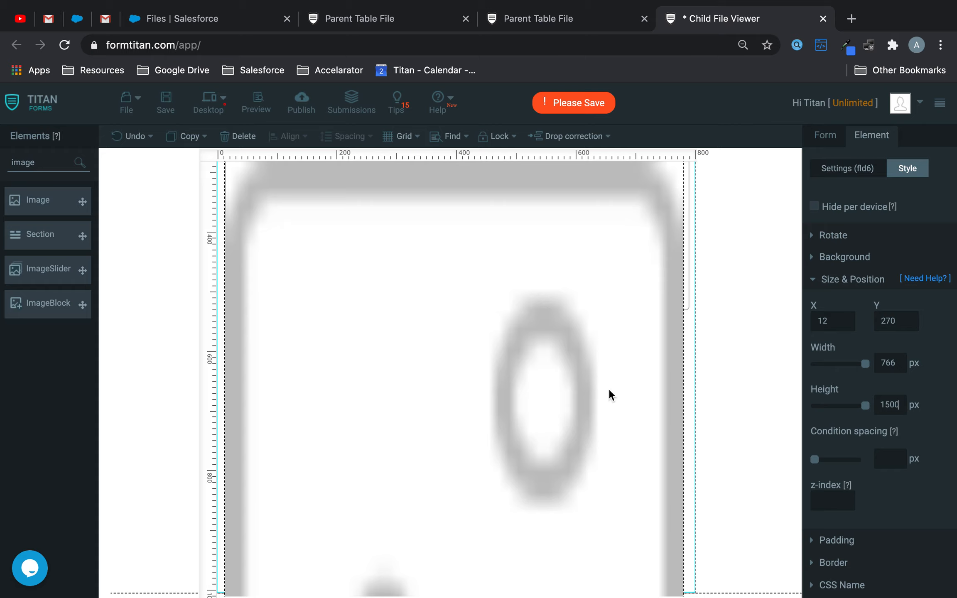
pyautogui.scroll(-10, 522, 368)
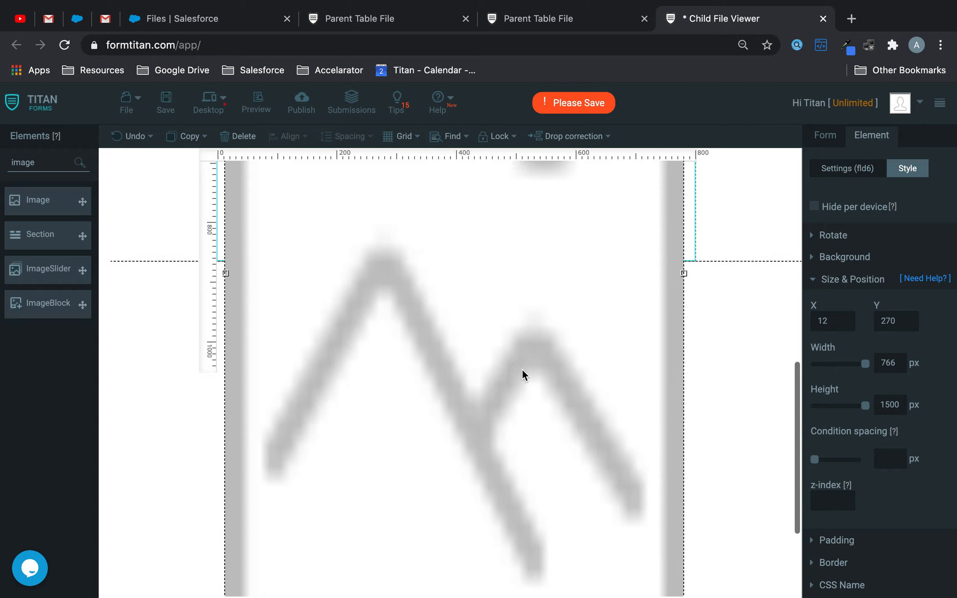
pyautogui.press('BackSpace')
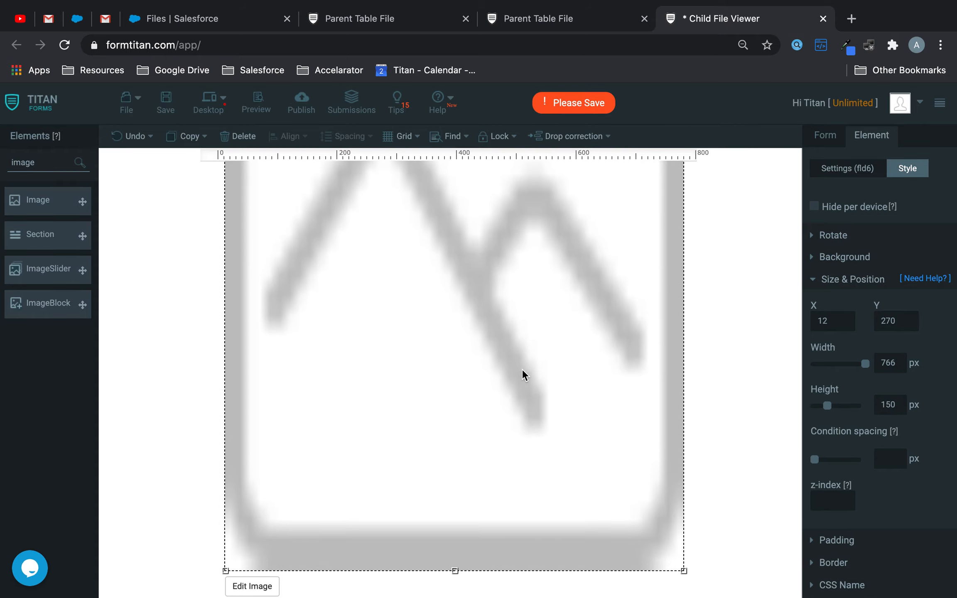
# Step: Move the image below the file viewer, resize it to about 450 by 429 px, and place it near the form's centre
pyautogui.scroll(4, 521, 368)
pyautogui.scroll(-2, 522, 368)
pyautogui.moveTo(532, 298); pyautogui.dragTo(536, 482)
pyautogui.scroll(-2, 536, 482)
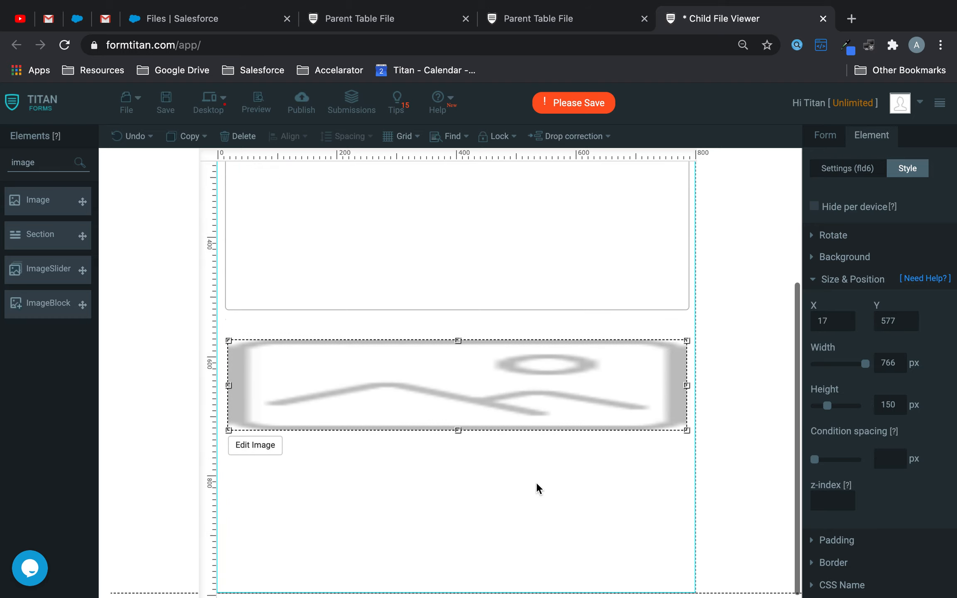
pyautogui.moveTo(457, 432); pyautogui.dragTo(469, 594)
pyautogui.scroll(-1, 510, 444)
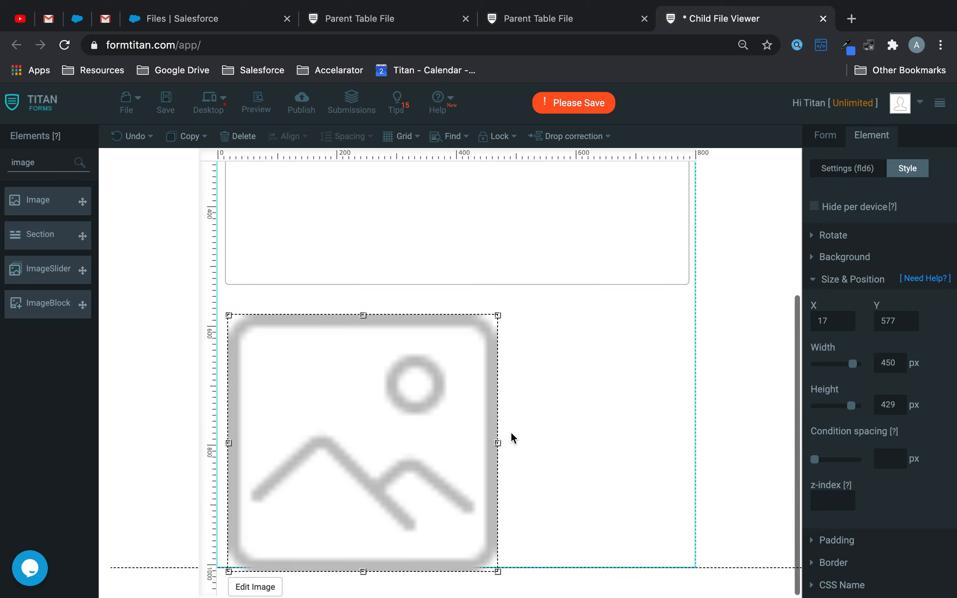
pyautogui.moveTo(438, 449); pyautogui.dragTo(524, 467)
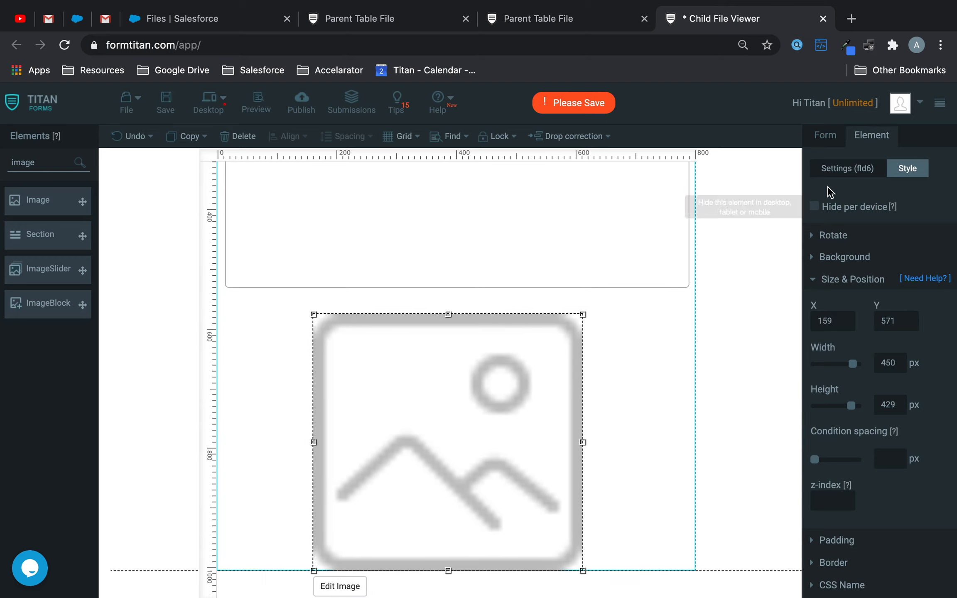
# Step: Set the form's height to 2000 px in its size and position style settings
pyautogui.click(824, 136)
pyautogui.click(893, 176)
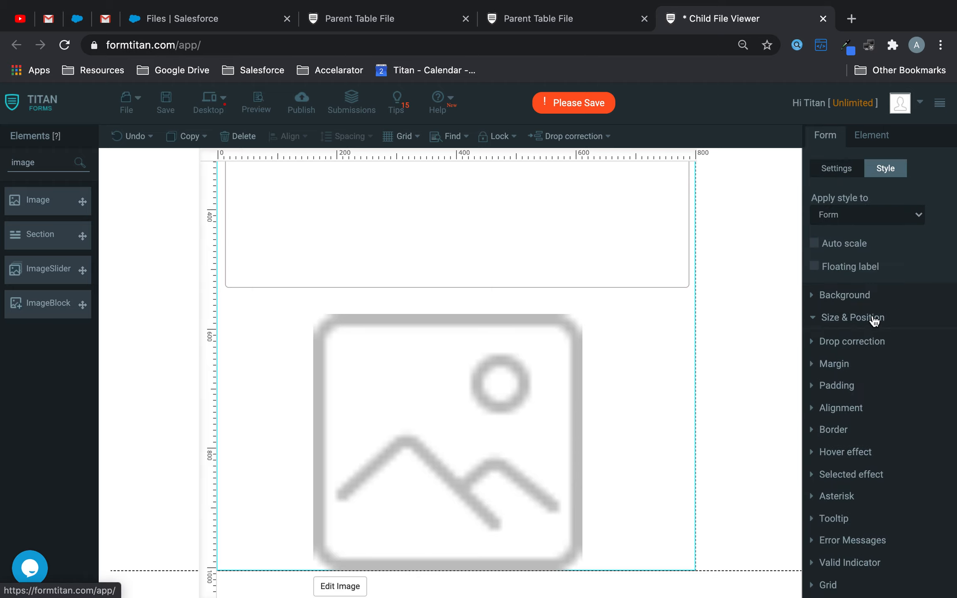
pyautogui.click(871, 319)
pyautogui.moveTo(906, 399); pyautogui.dragTo(826, 405)
pyautogui.write('2000')
# Step: Move the image to the form's left margin just below the file viewer and enlarge it to span nearly the full form width
pyautogui.click(480, 443)
pyautogui.moveTo(481, 443); pyautogui.dragTo(399, 427)
pyautogui.moveTo(497, 553); pyautogui.dragTo(542, 594)
pyautogui.scroll(-7, 517, 416)
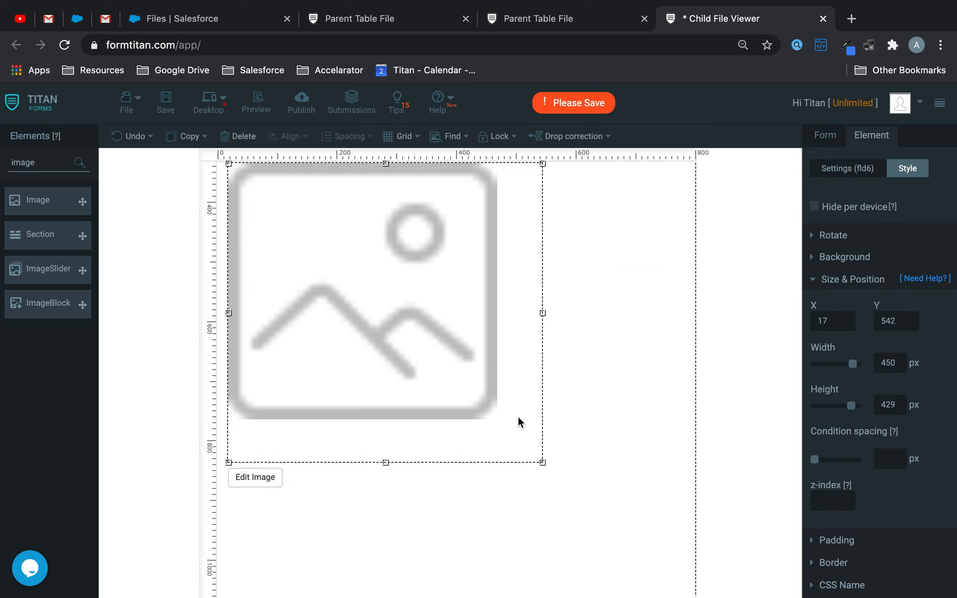
pyautogui.click(570, 425)
pyautogui.click(478, 268)
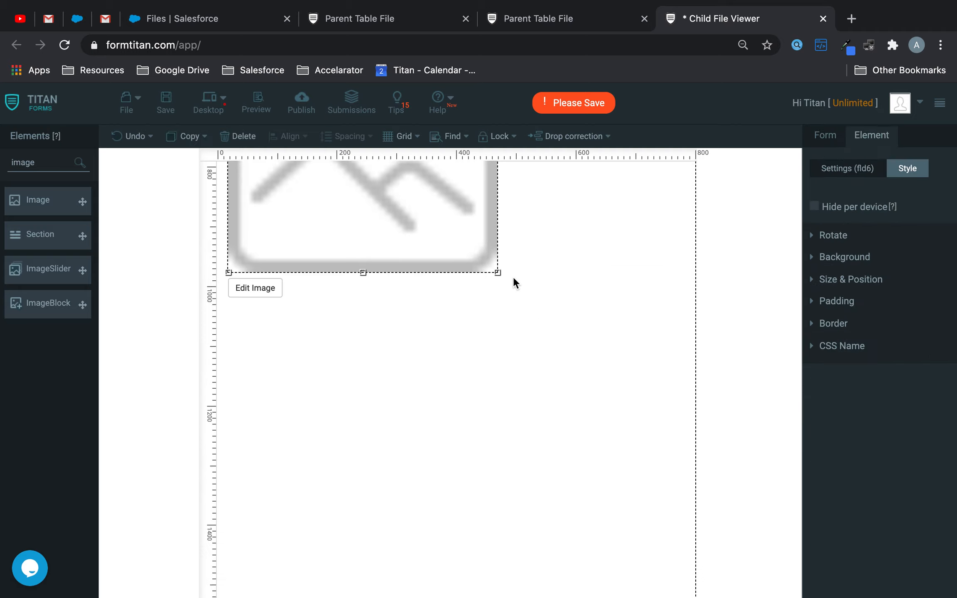
pyautogui.moveTo(501, 274); pyautogui.dragTo(717, 458)
pyautogui.scroll(10, 672, 444)
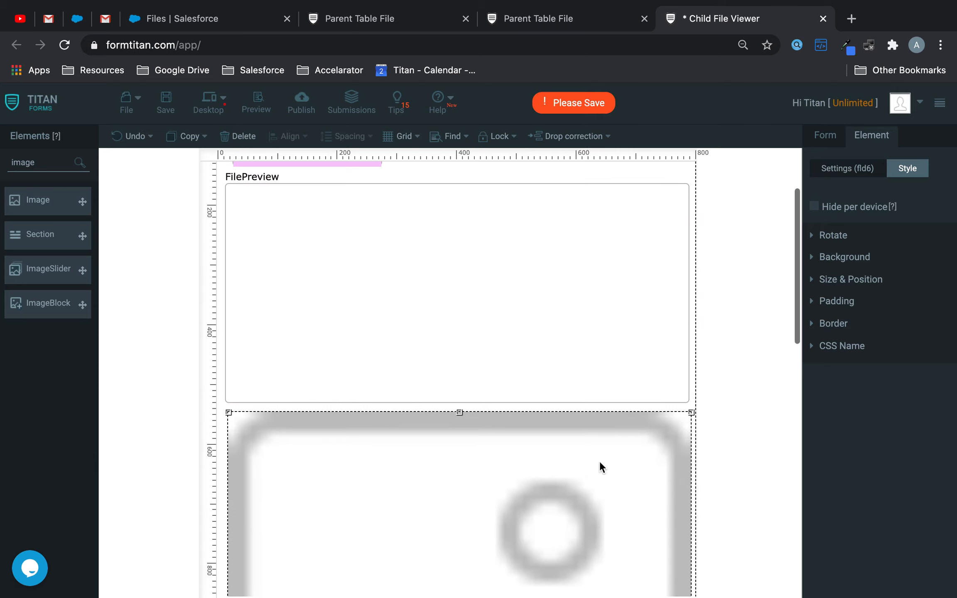
# Step: Shift the image down, extend the file viewer's bottom edge to about the 600 px mark, and reposition the image beneath it
pyautogui.scroll(1, 574, 289)
pyautogui.scroll(-3, 574, 289)
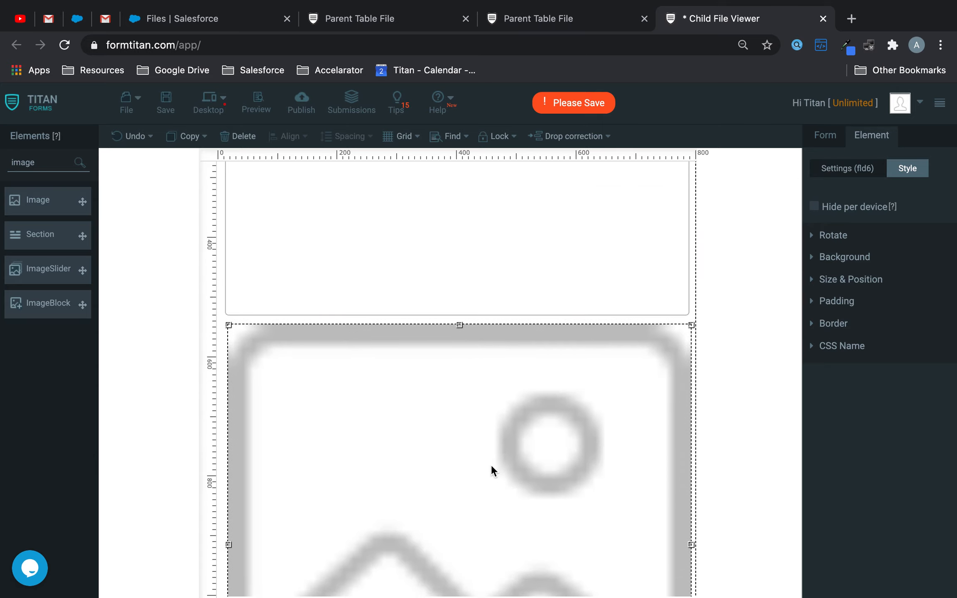
pyautogui.scroll(4, 491, 464)
pyautogui.scroll(-7, 480, 512)
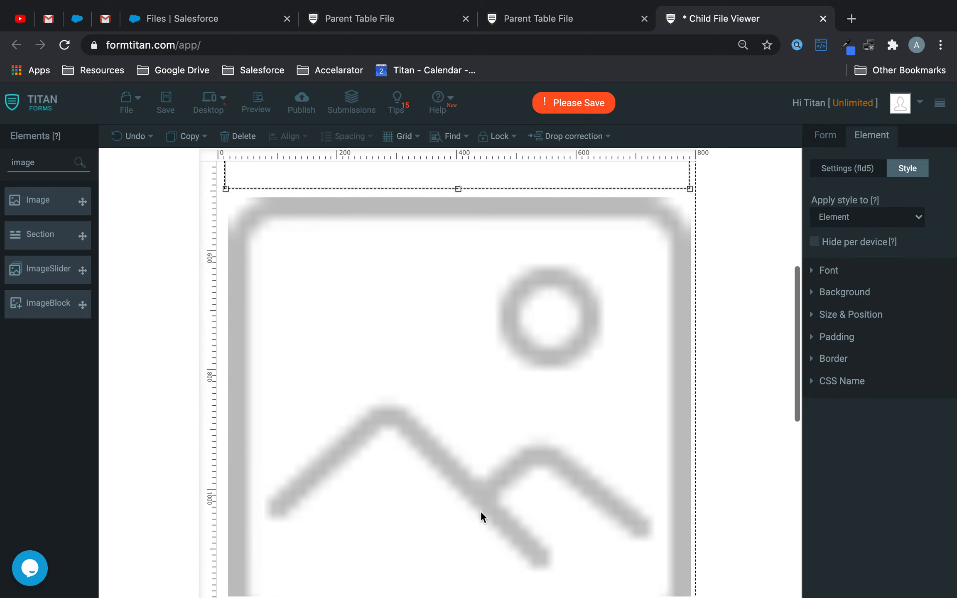
pyautogui.scroll(5, 470, 427)
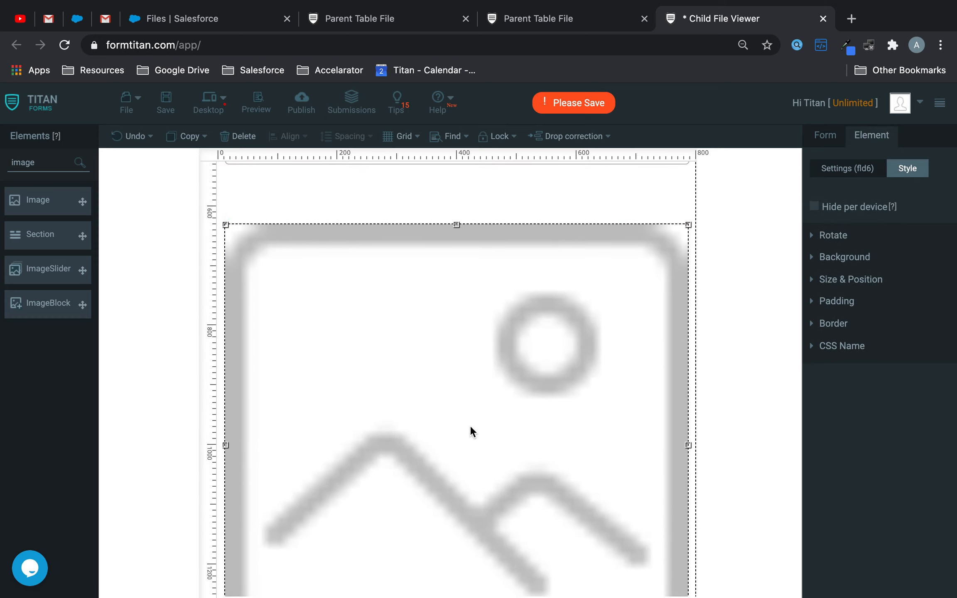
pyautogui.click(500, 247)
pyautogui.moveTo(457, 317); pyautogui.dragTo(460, 361)
pyautogui.click(483, 454)
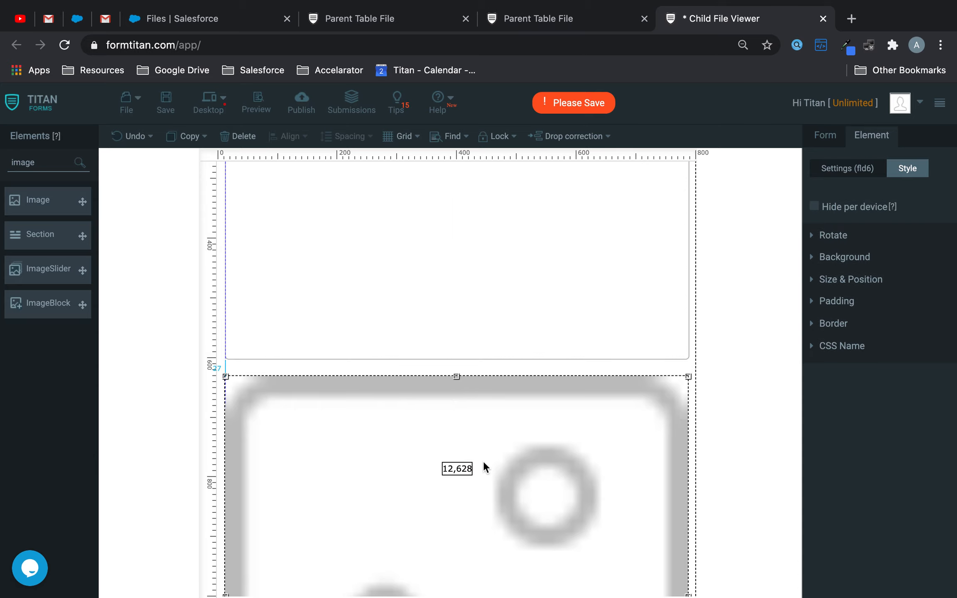
# Step: Save the Child File Viewer form and copy its published form URL
pyautogui.scroll(2, 559, 359)
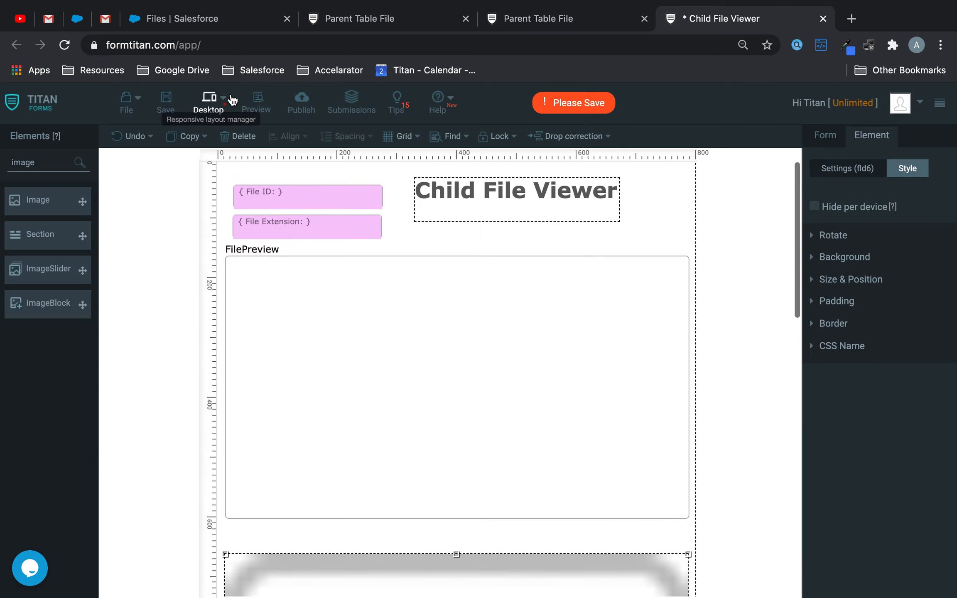
pyautogui.click(170, 101)
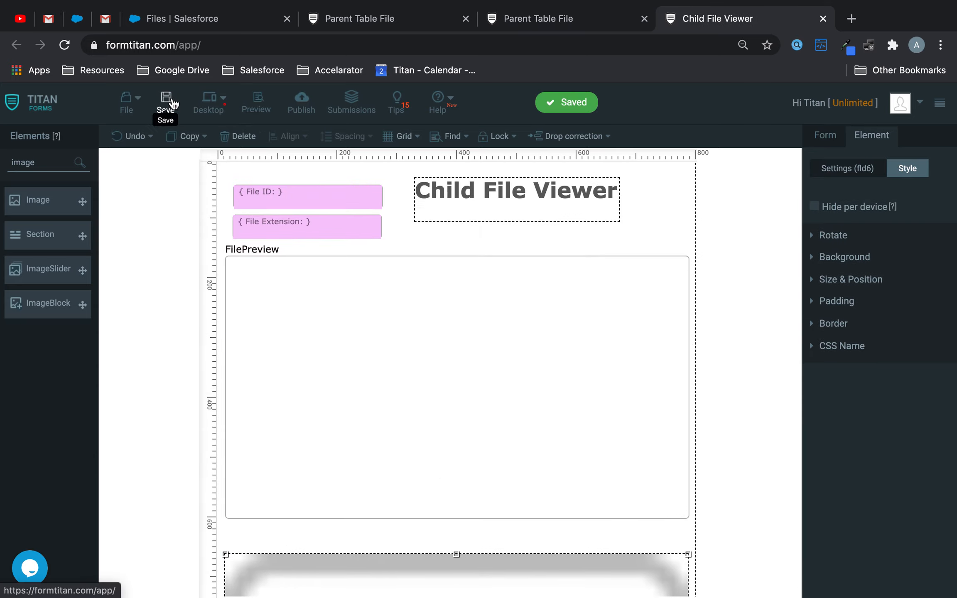
pyautogui.click(303, 105)
pyautogui.moveTo(530, 163); pyautogui.dragTo(225, 161)
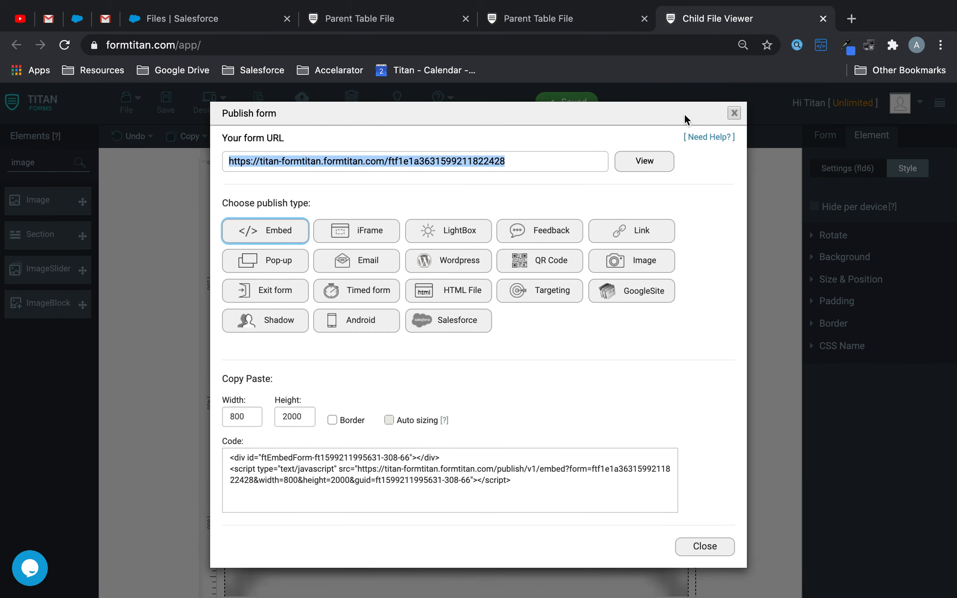
pyautogui.click(733, 113)
# Step: In the Parent Table File form editor, start a condition on the hidden File ID field that applies when it is not empty
pyautogui.click(327, 195)
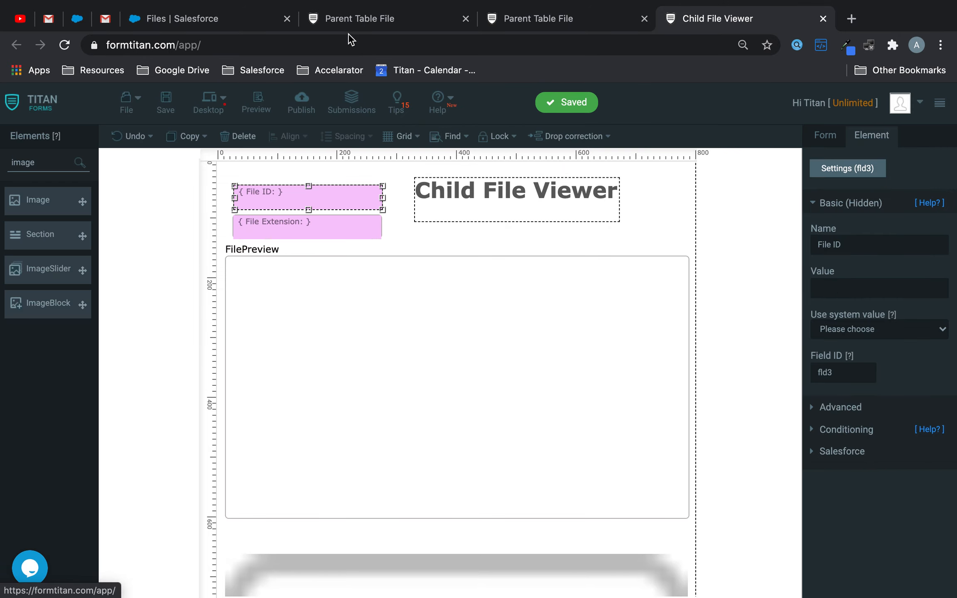
pyautogui.click(355, 18)
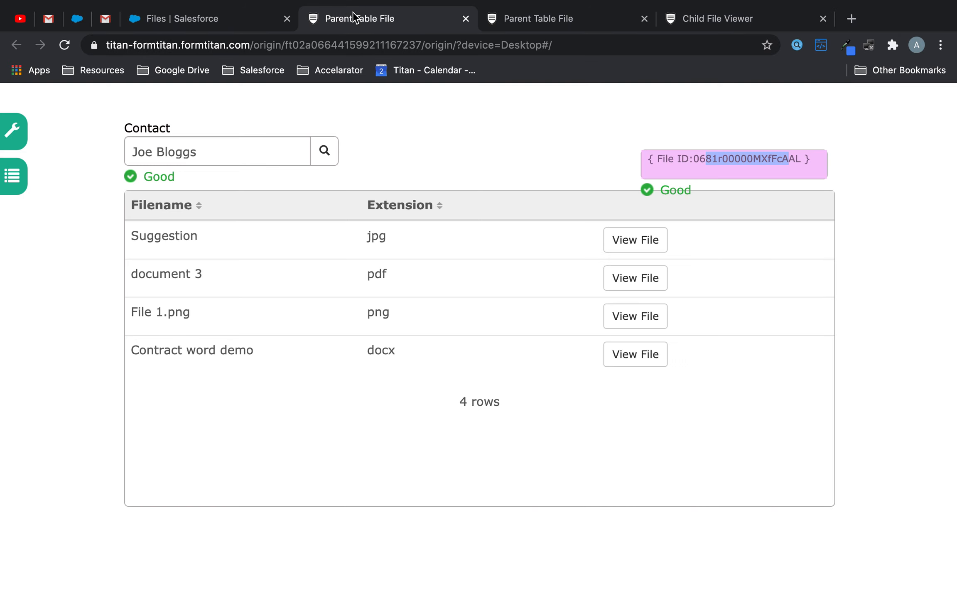
pyautogui.click(566, 21)
pyautogui.click(668, 344)
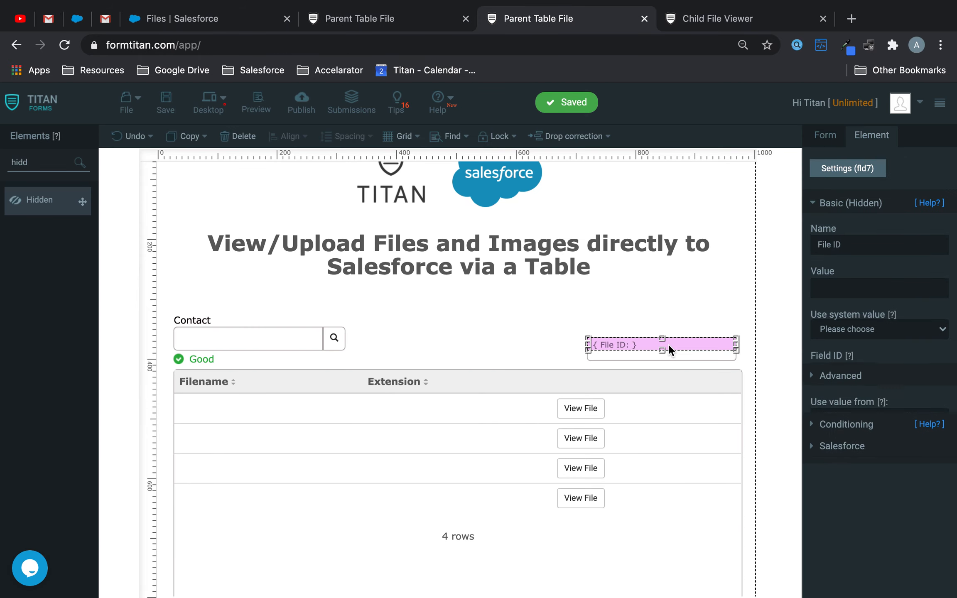
pyautogui.click(839, 434)
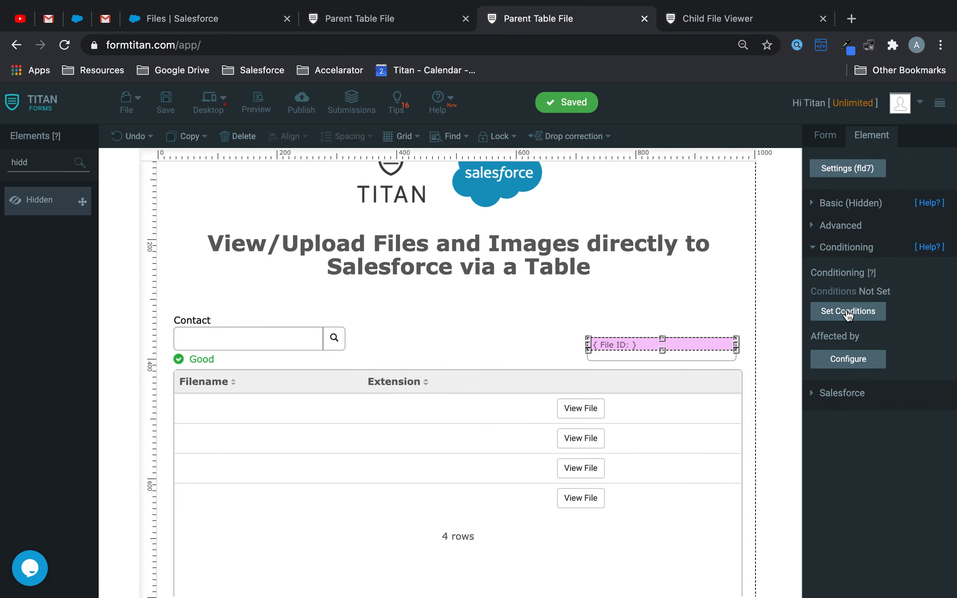
pyautogui.click(825, 311)
pyautogui.click(362, 223)
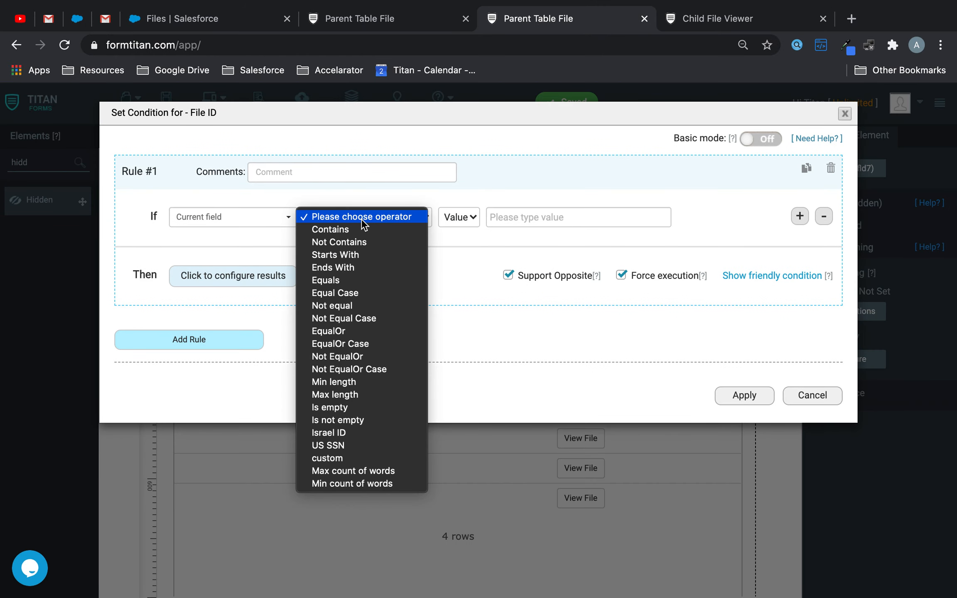
pyautogui.click(367, 421)
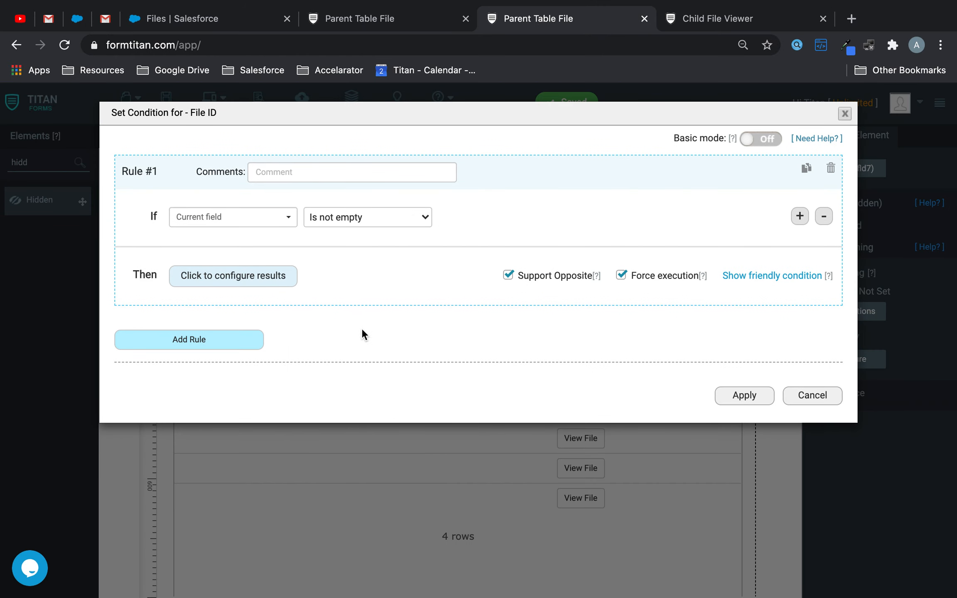
# Step: Set the condition's result to redirect to the copied Child File Viewer URL as an Other address, opened in a modal
pyautogui.click(279, 276)
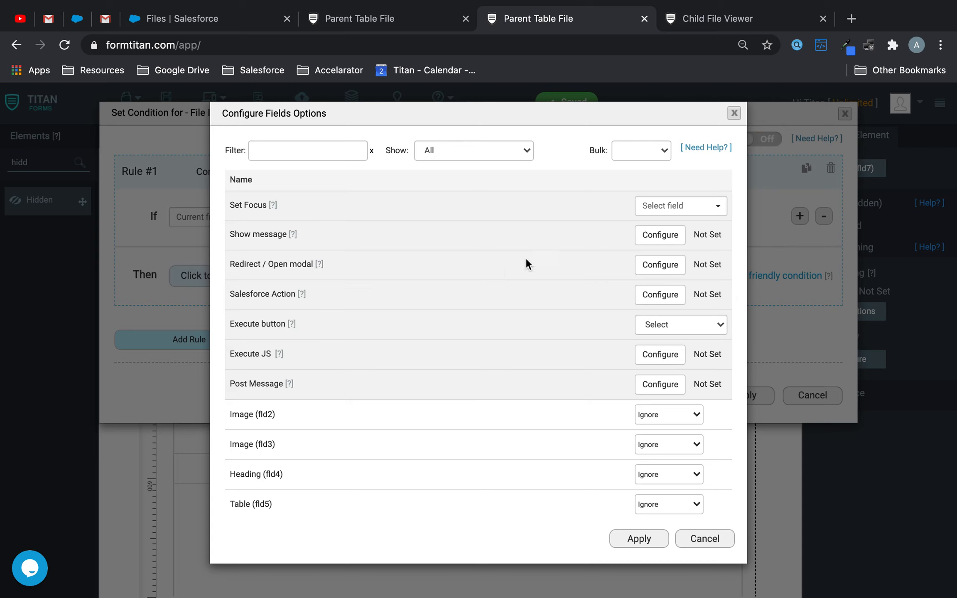
pyautogui.click(673, 265)
pyautogui.click(413, 155)
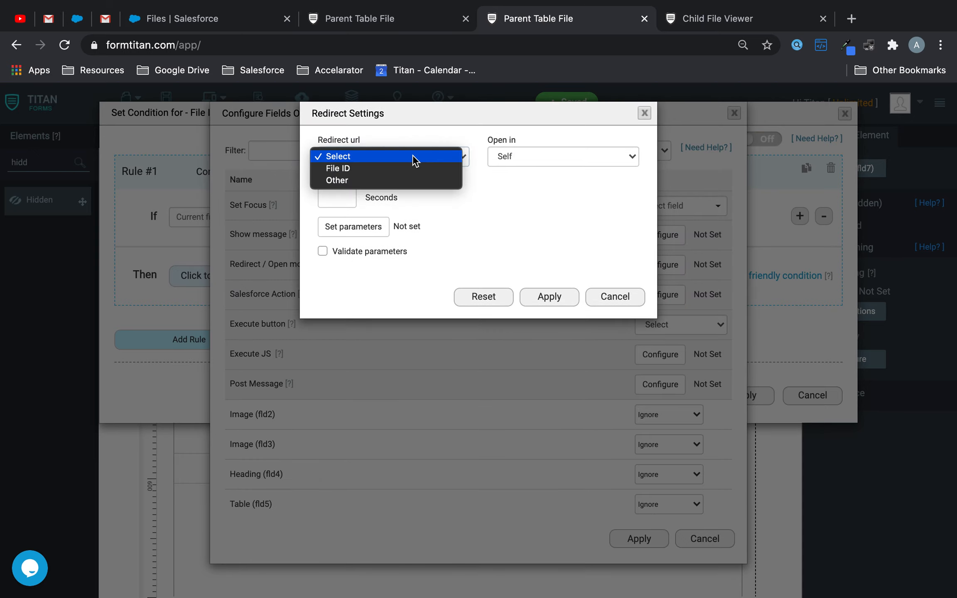
pyautogui.click(389, 179)
pyautogui.click(388, 182)
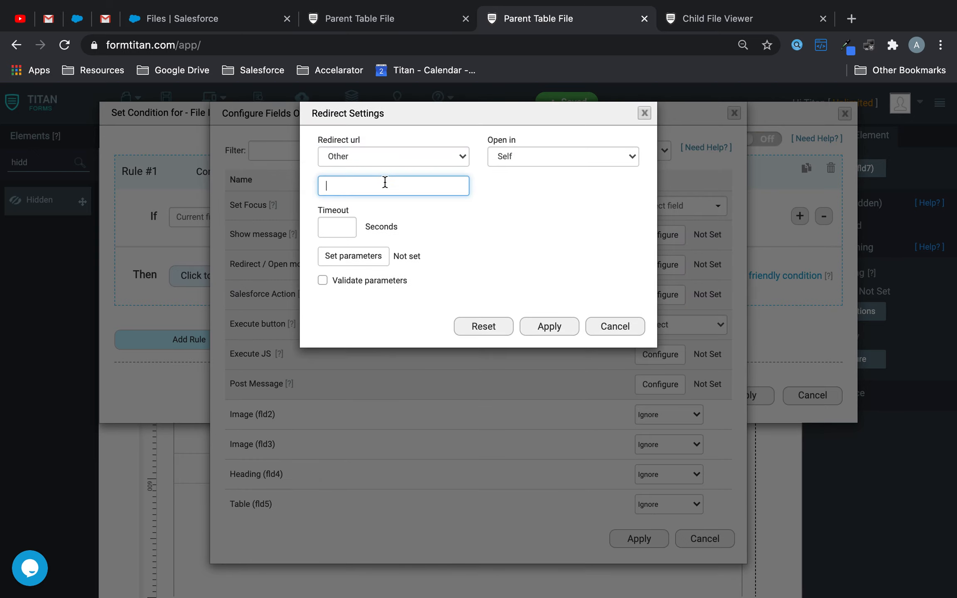
pyautogui.press('super+v')
pyautogui.click(545, 155)
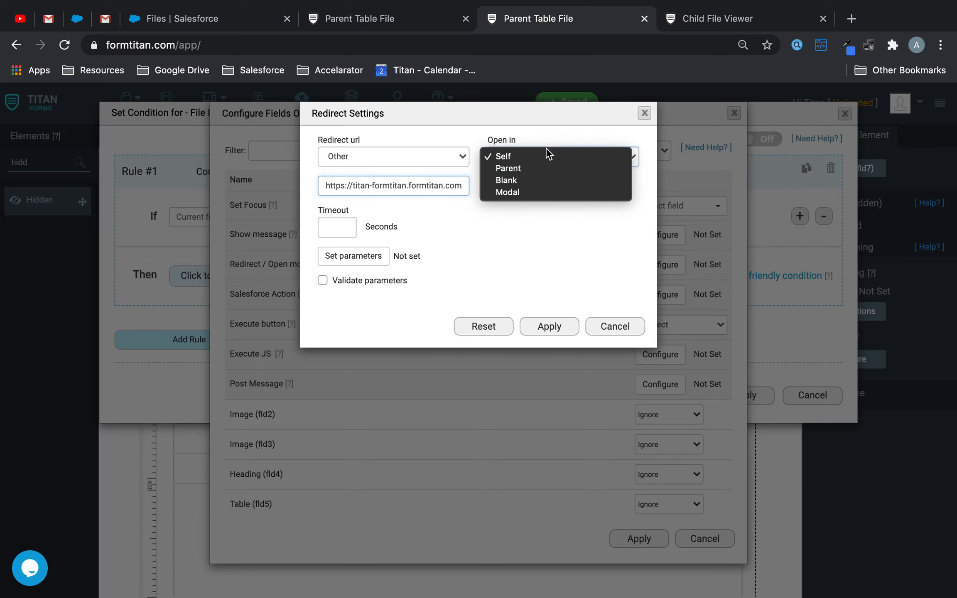
pyautogui.click(531, 192)
# Step: Set the modal's width to 800 and its height to 1000
pyautogui.click(357, 225)
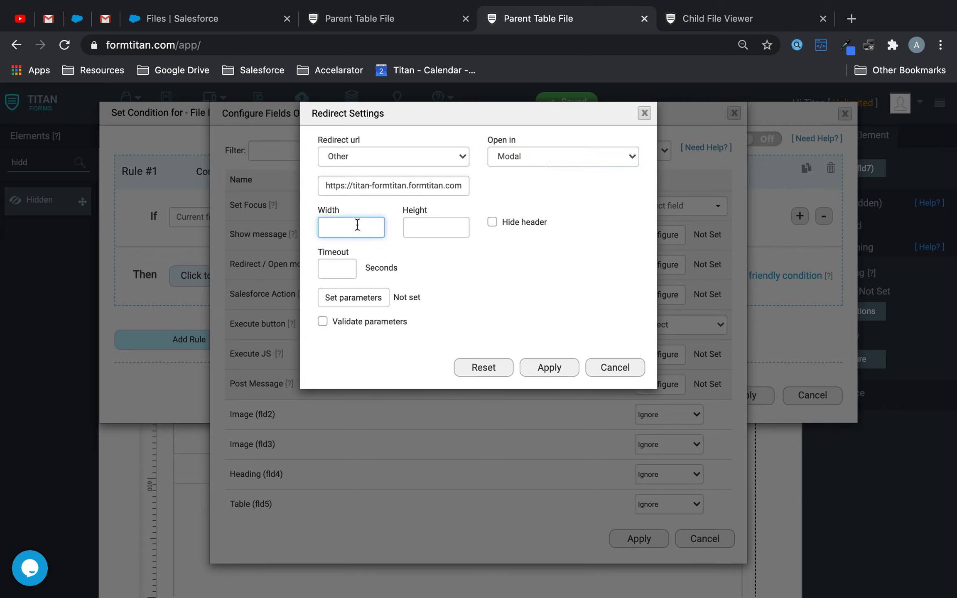
pyautogui.press('Tab')
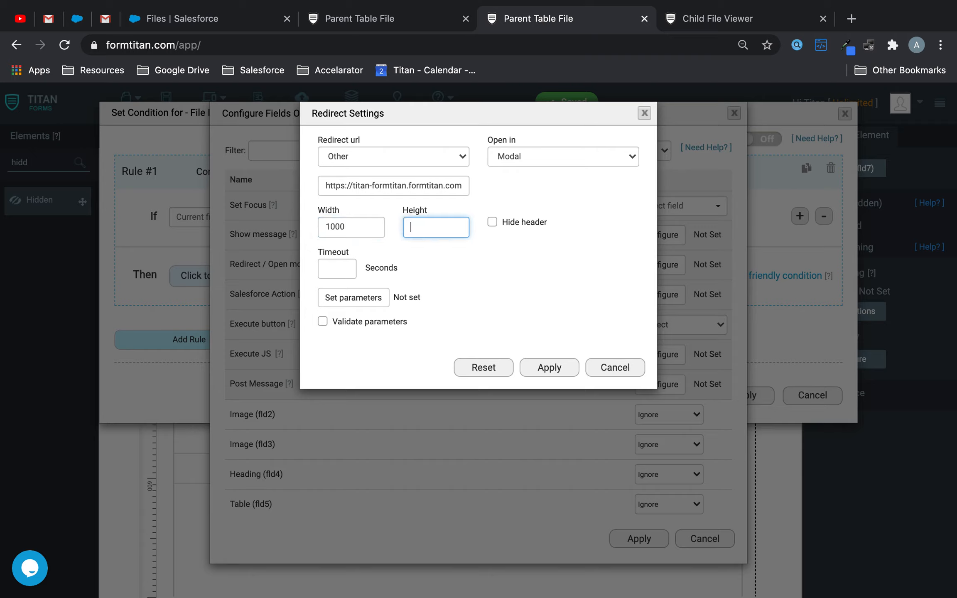
pyautogui.hotkey('shift', 'Tab')
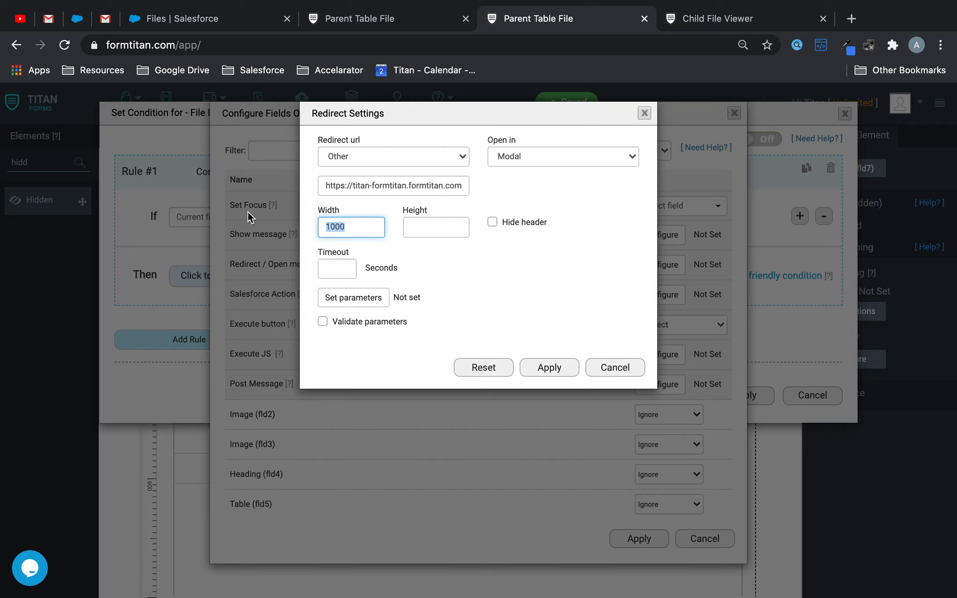
pyautogui.click(436, 235)
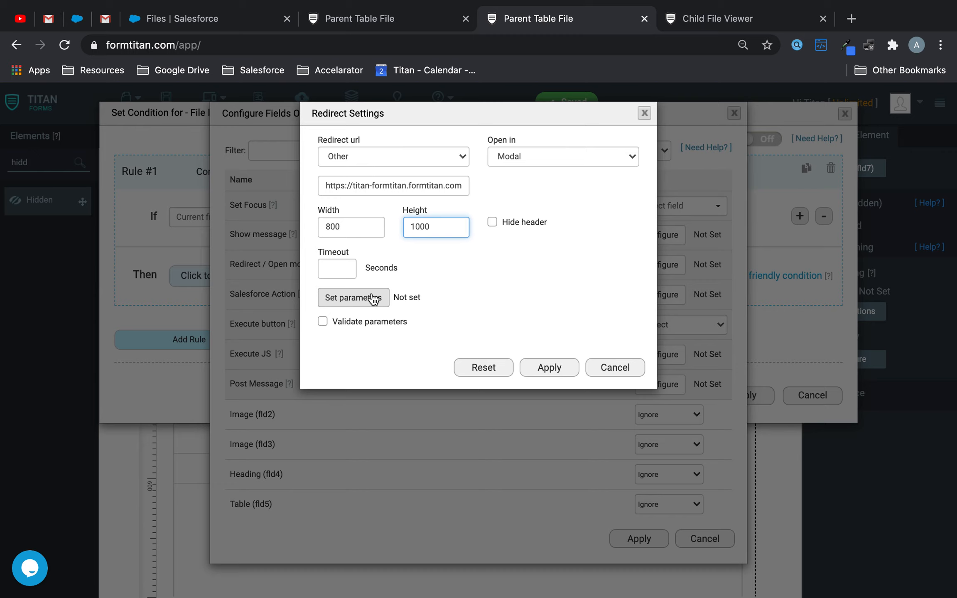
# Step: Look up the File ID field's ID in Child File Viewer and pass the parent's File ID as redirect parameter fld3
pyautogui.click(747, 21)
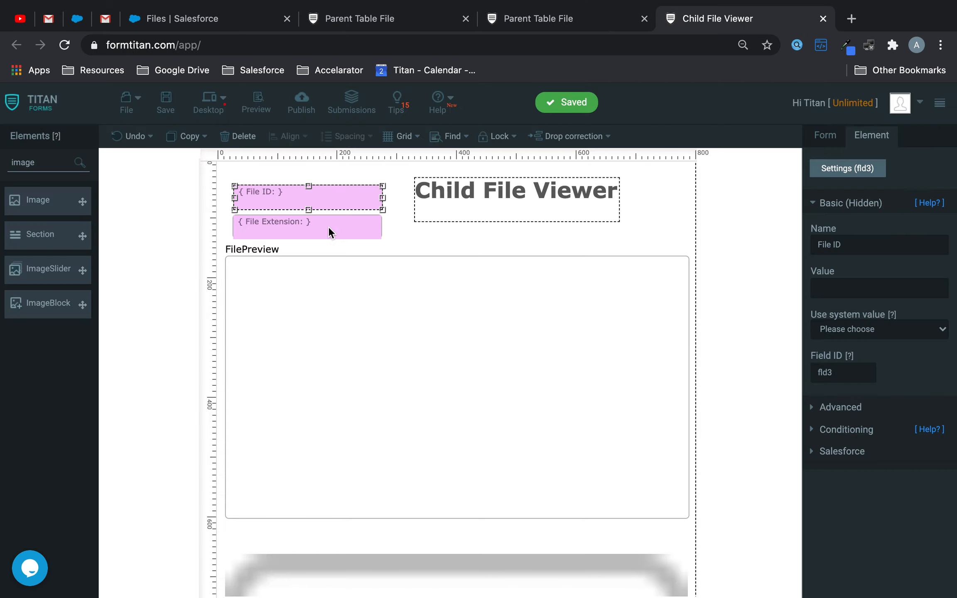
pyautogui.click(328, 245)
pyautogui.click(362, 194)
pyautogui.click(572, 18)
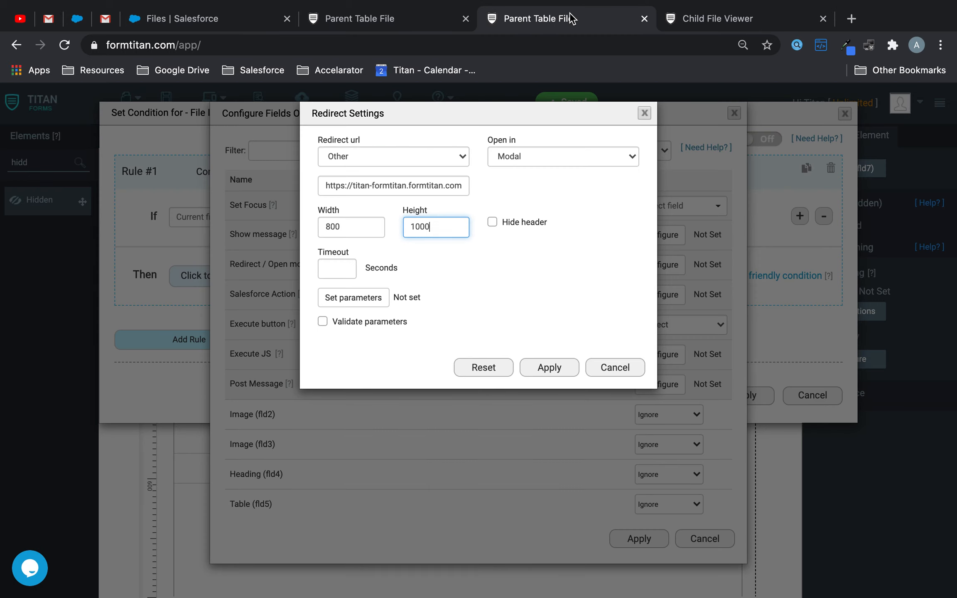
pyautogui.click(375, 298)
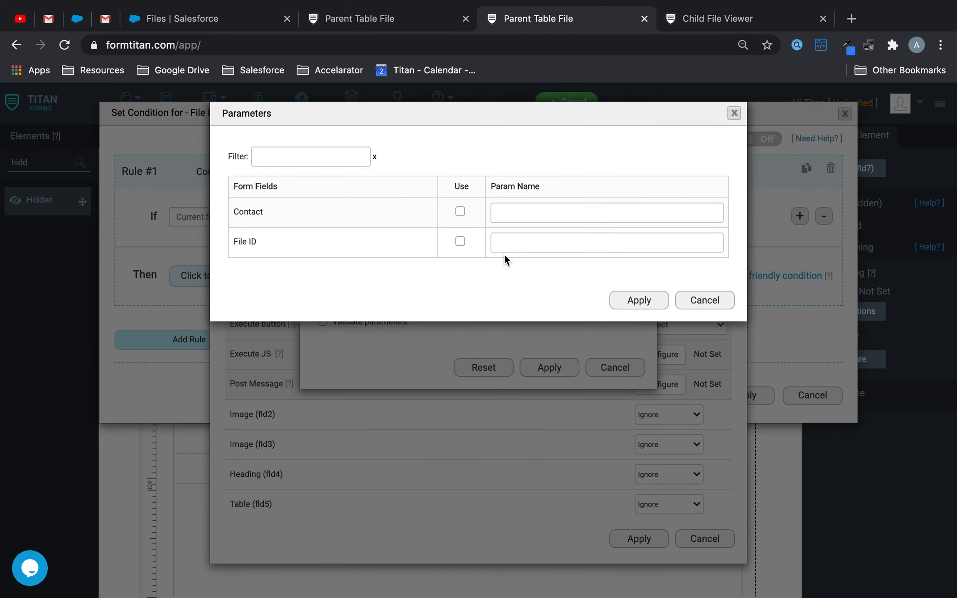
pyautogui.click(543, 240)
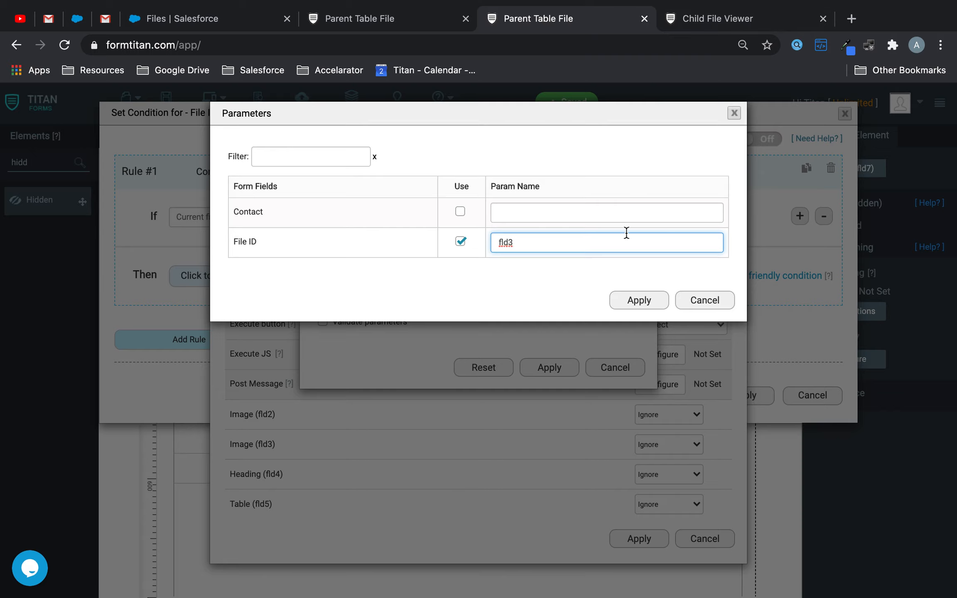
pyautogui.click(630, 301)
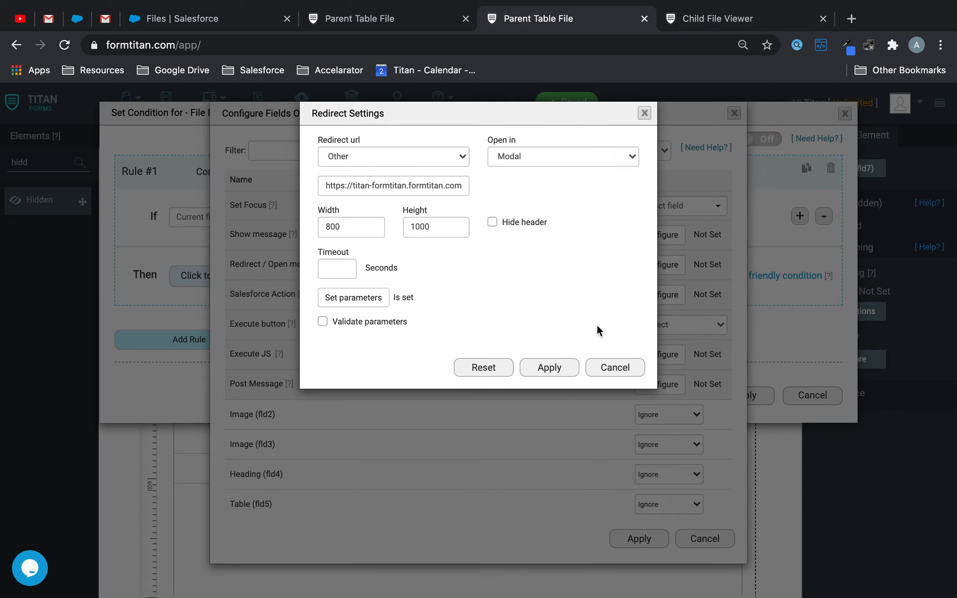
# Step: Apply the redirect settings and the File ID condition, and save the Parent Table File form
pyautogui.click(554, 365)
pyautogui.click(640, 540)
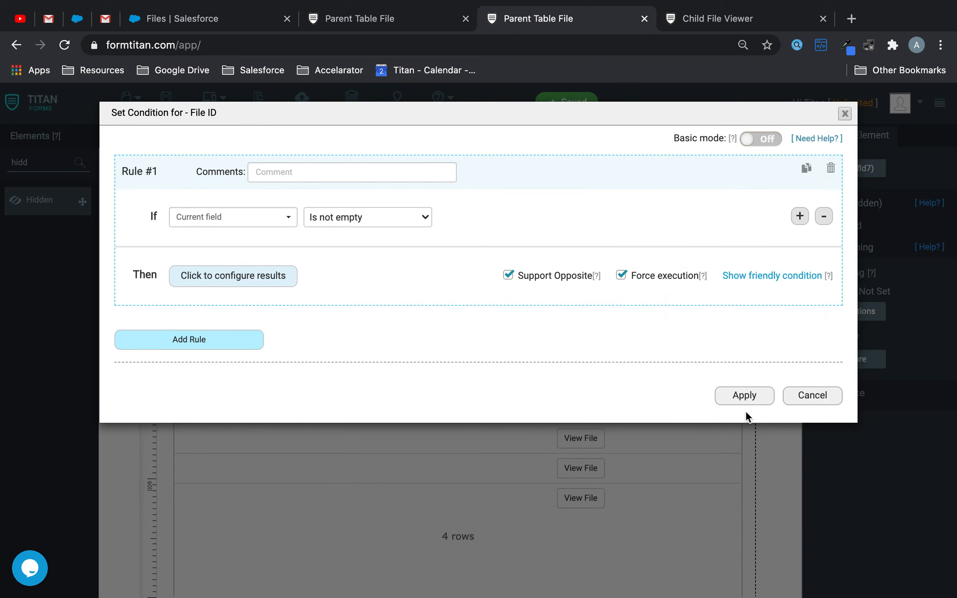
pyautogui.click(744, 397)
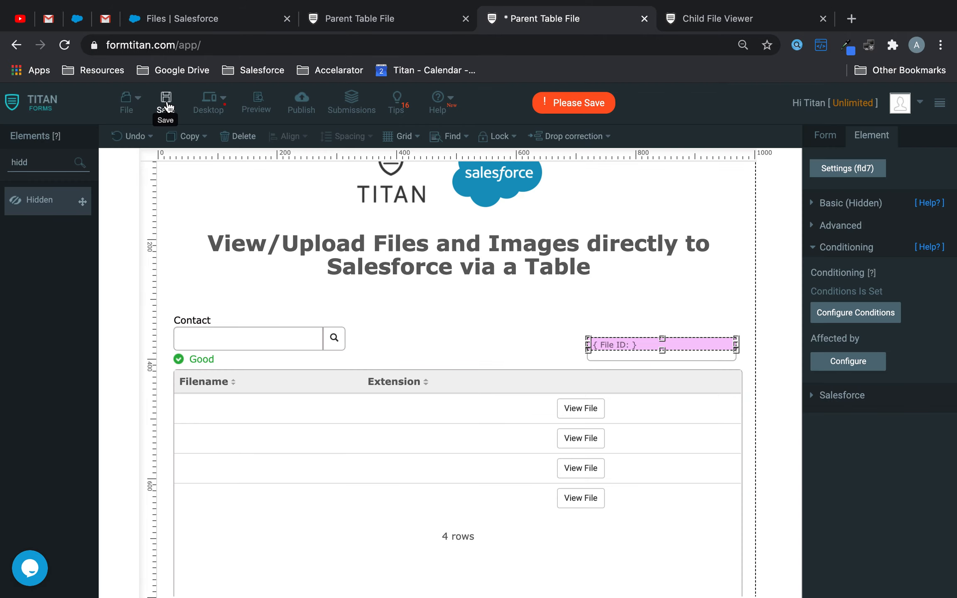
pyautogui.click(166, 100)
# Step: Enable Show Hidden Fields in the Child File Viewer form's debug mode and save the form
pyautogui.click(775, 20)
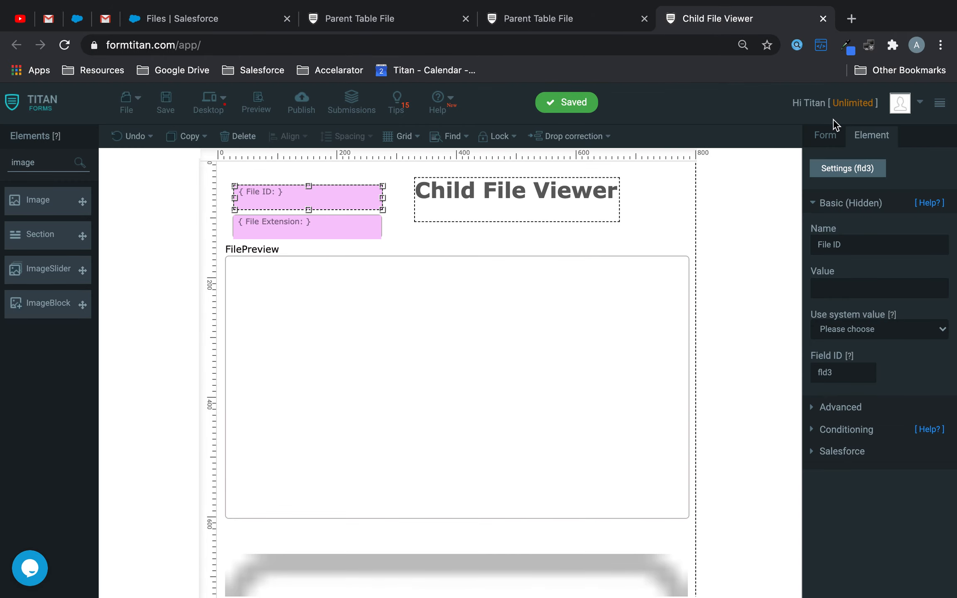
pyautogui.click(826, 136)
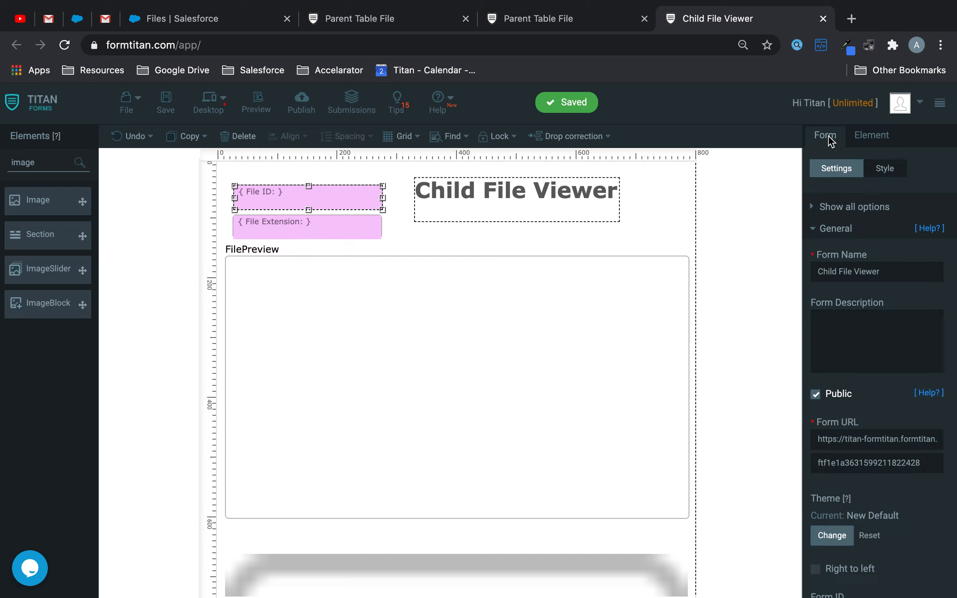
pyautogui.click(842, 241)
pyautogui.click(859, 386)
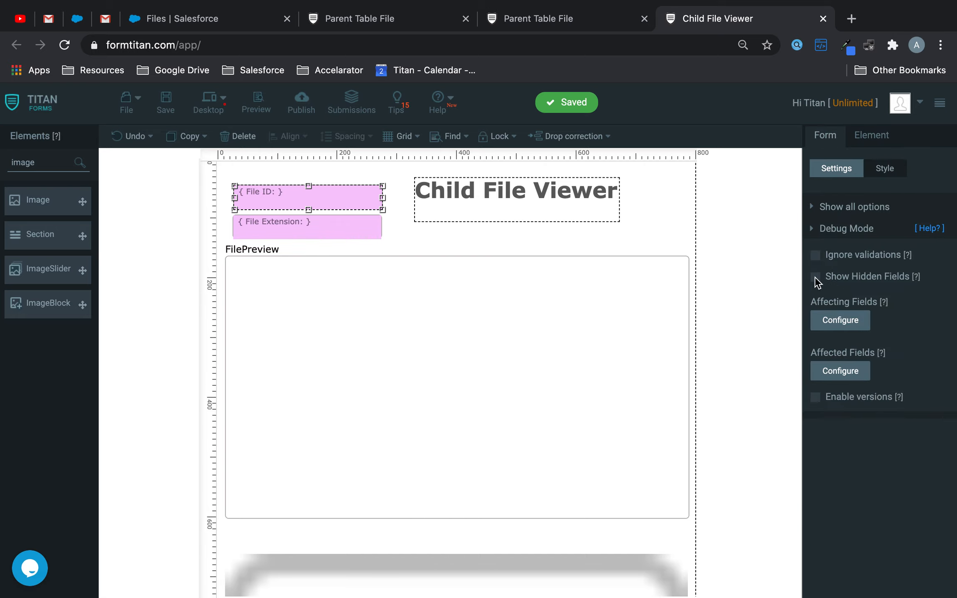
pyautogui.click(815, 278)
pyautogui.click(165, 101)
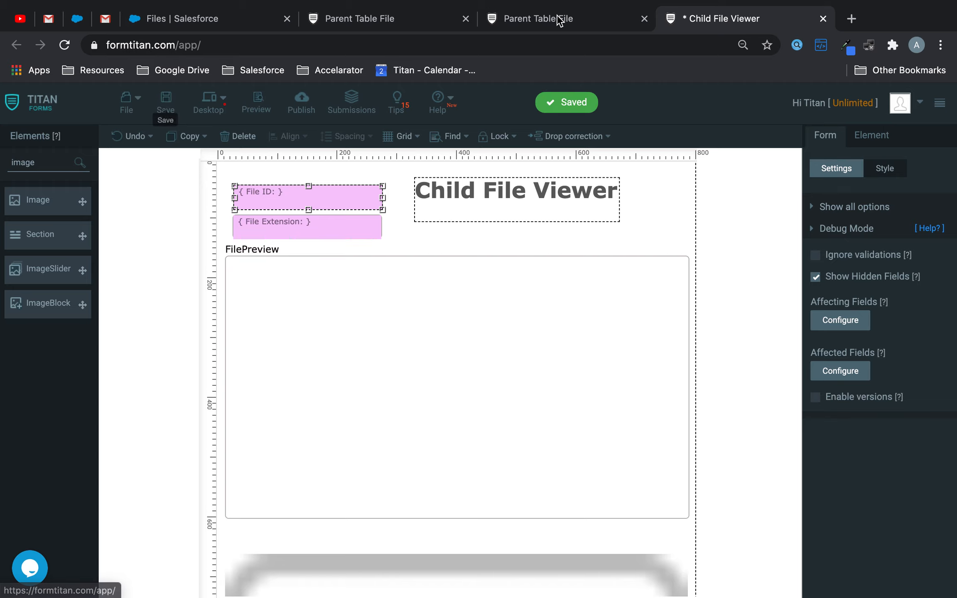
# Step: Reload the Parent Table File live form and select the test contact to list its files
pyautogui.click(552, 19)
pyautogui.click(410, 17)
pyautogui.click(293, 45)
pyautogui.press('Return')
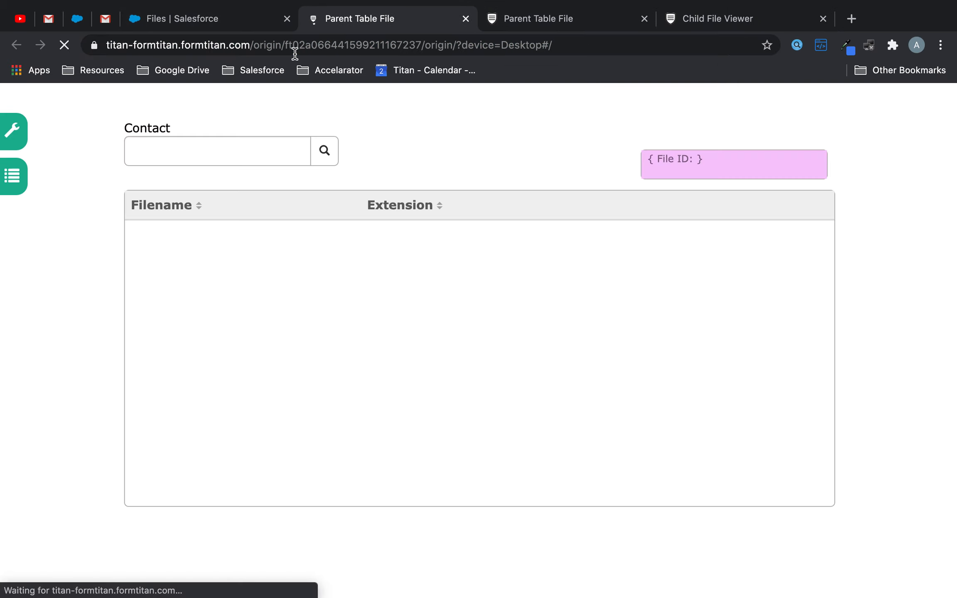
pyautogui.click(248, 158)
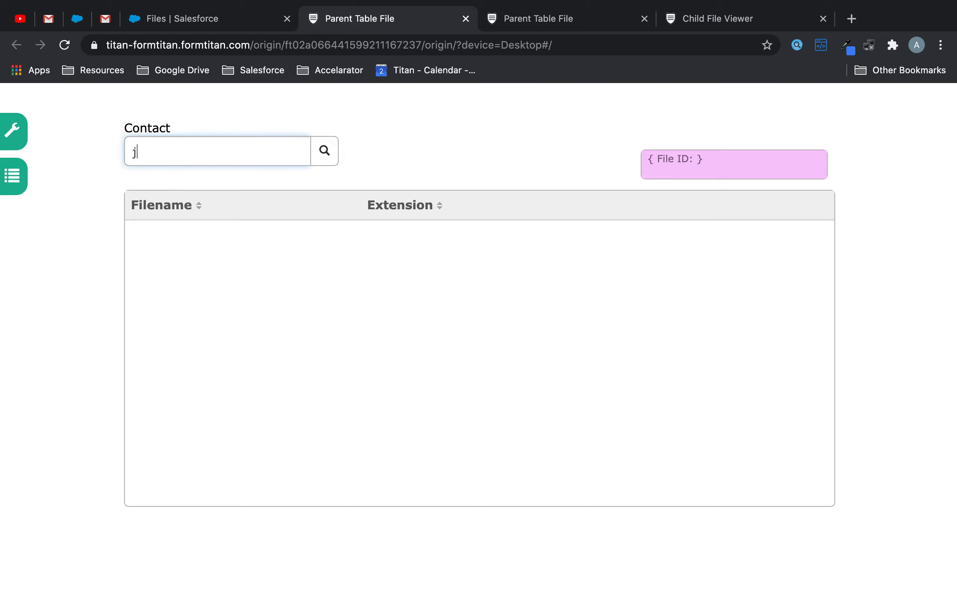
pyautogui.click(224, 178)
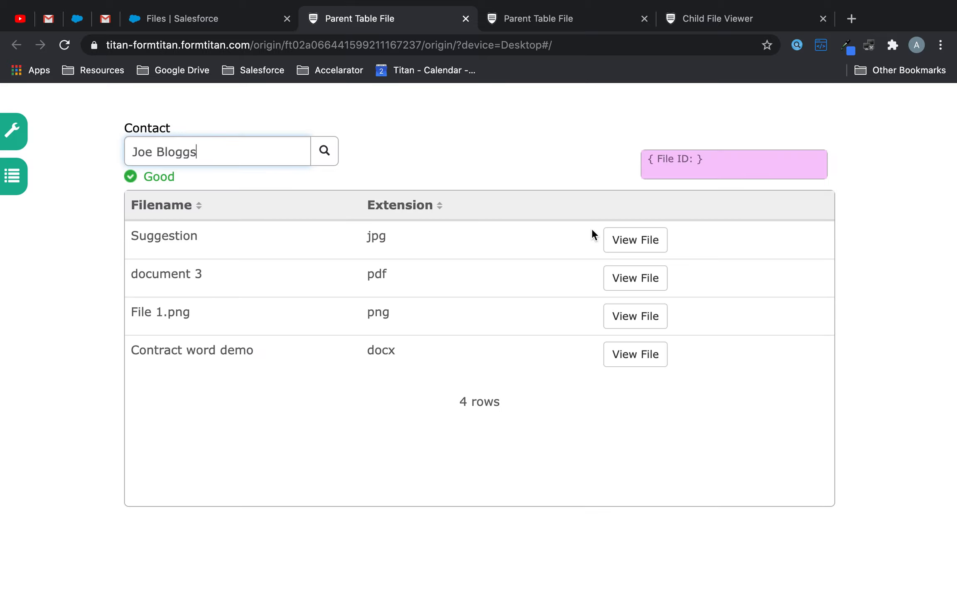
# Step: View the document 3 PDF from the table, examine the modal's File ID and File Extension fields, and close it
pyautogui.click(650, 278)
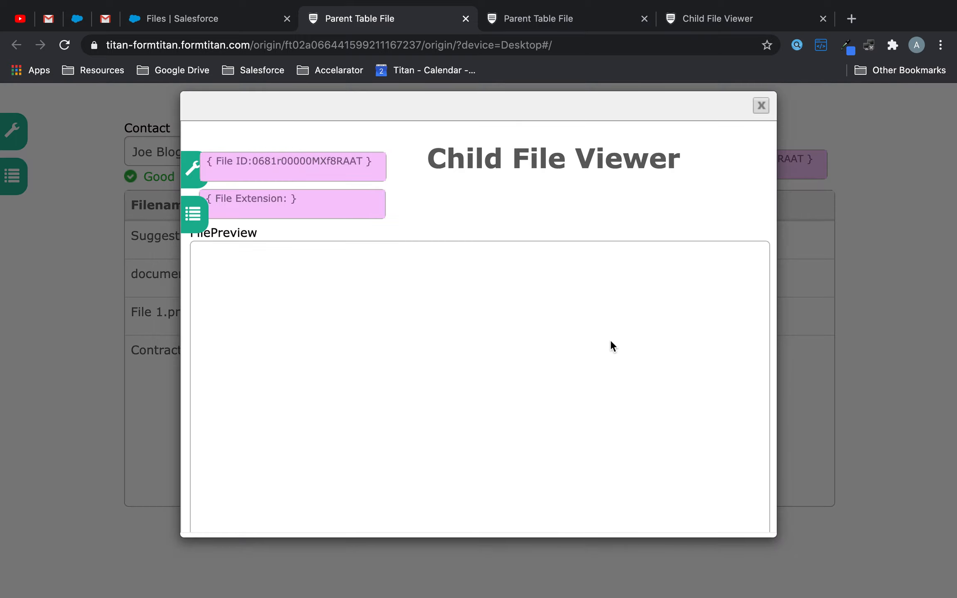
pyautogui.scroll(-6, 623, 366)
pyautogui.scroll(6, 623, 366)
pyautogui.moveTo(253, 160); pyautogui.dragTo(360, 166)
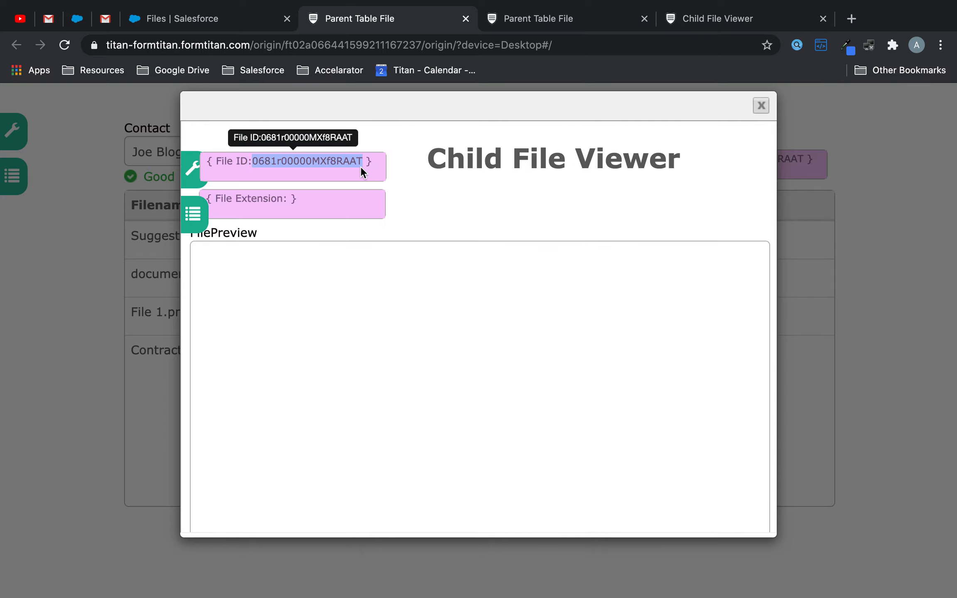
pyautogui.click(332, 196)
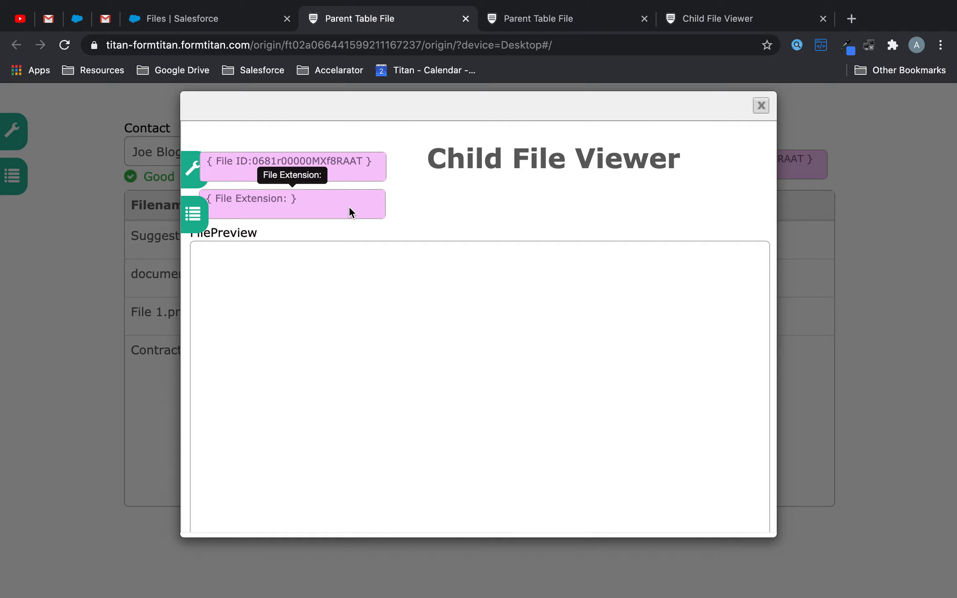
pyautogui.scroll(-10, 669, 223)
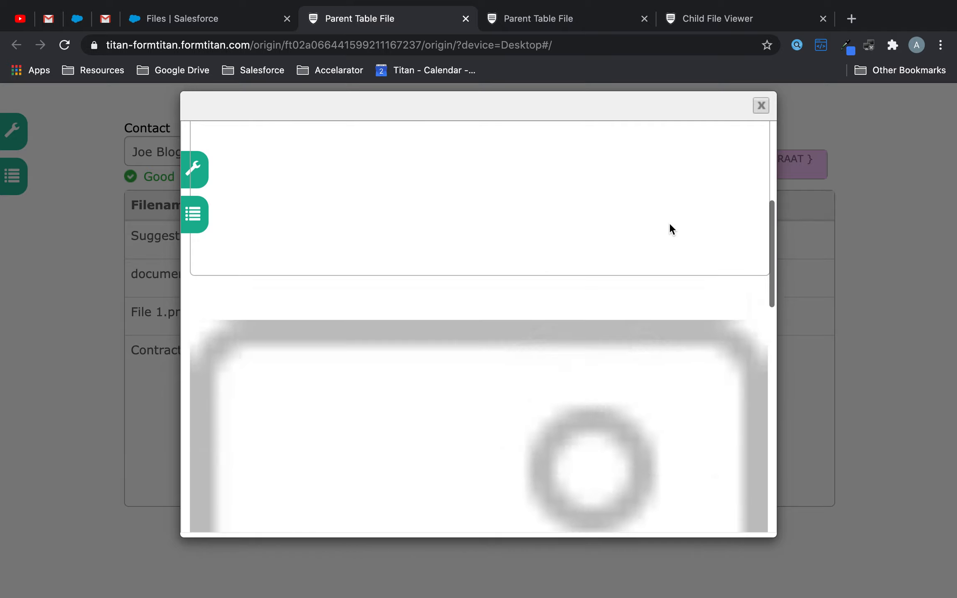
pyautogui.scroll(10, 671, 228)
pyautogui.click(760, 105)
# Step: In the Child File Viewer editor, start a Get From Salesforce mapping on the Files object
pyautogui.click(749, 21)
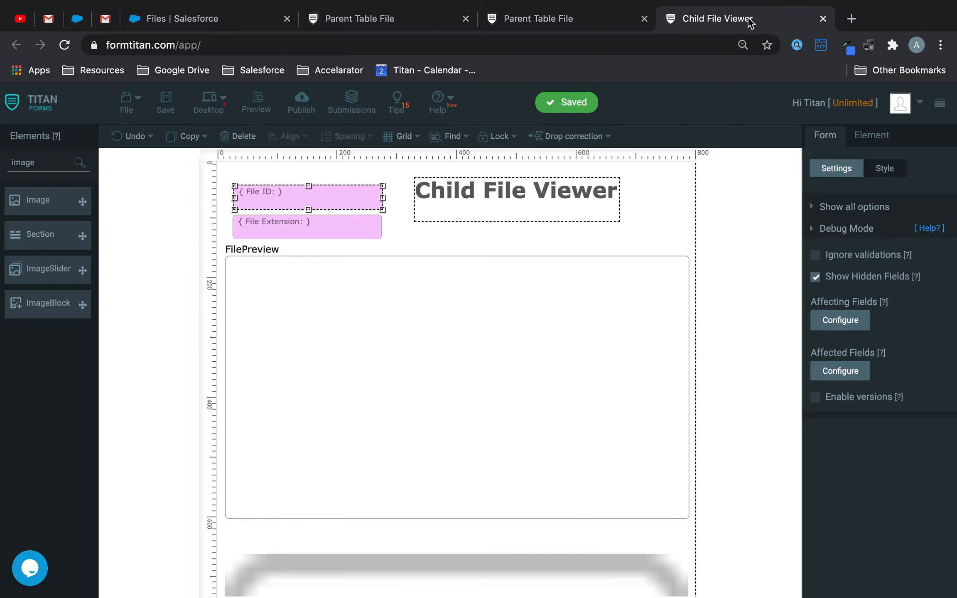
pyautogui.click(833, 208)
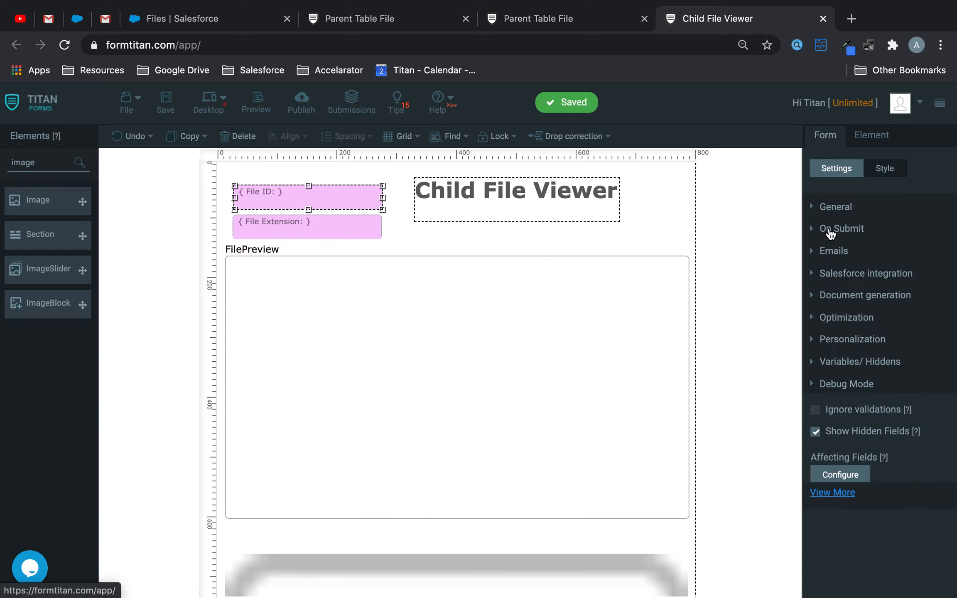
pyautogui.click(857, 272)
pyautogui.click(840, 381)
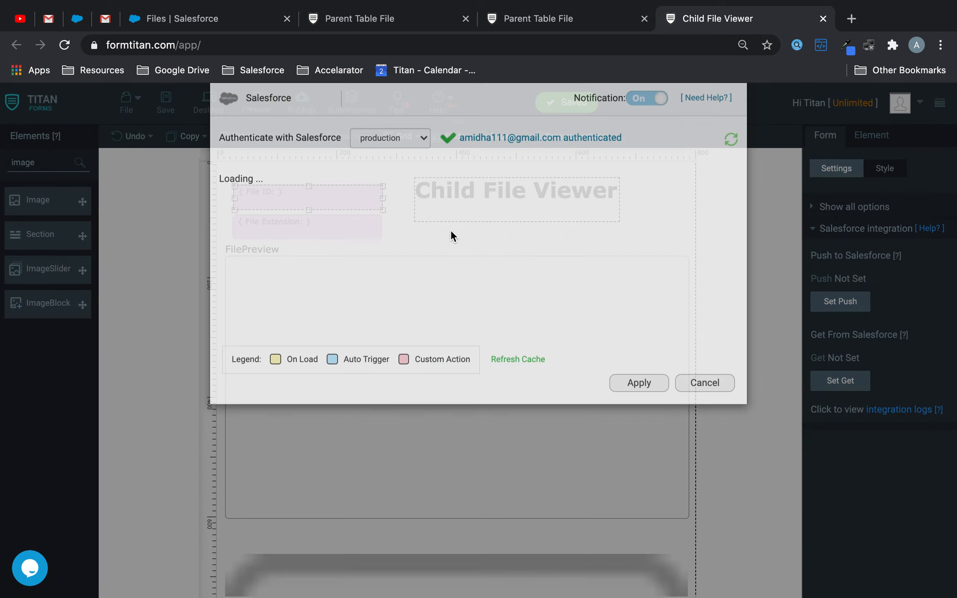
pyautogui.click(325, 188)
pyautogui.write('ile')
pyautogui.press('BackSpace')
pyautogui.press('BackSpace')
pyautogui.press('BackSpace')
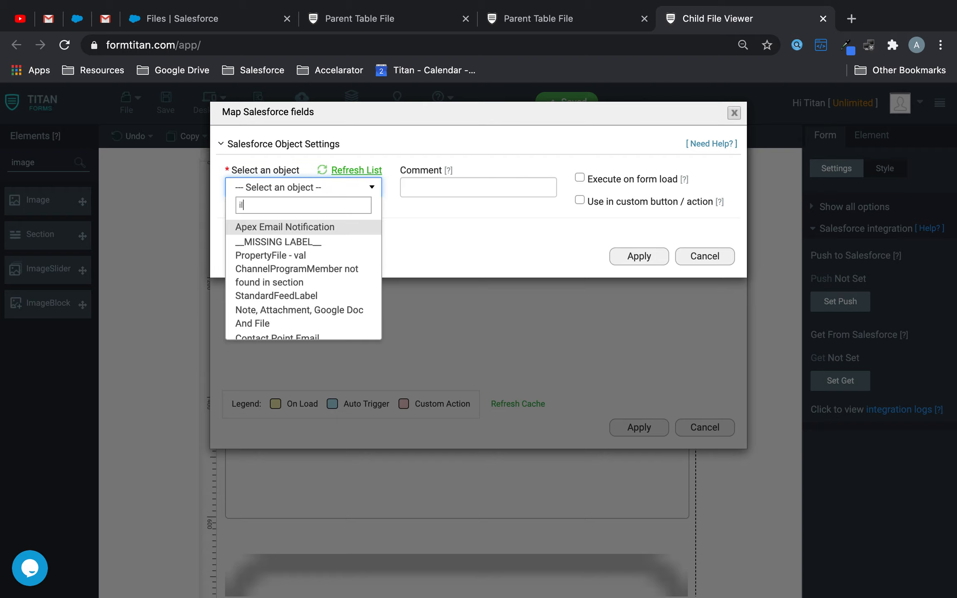
pyautogui.write('ile')
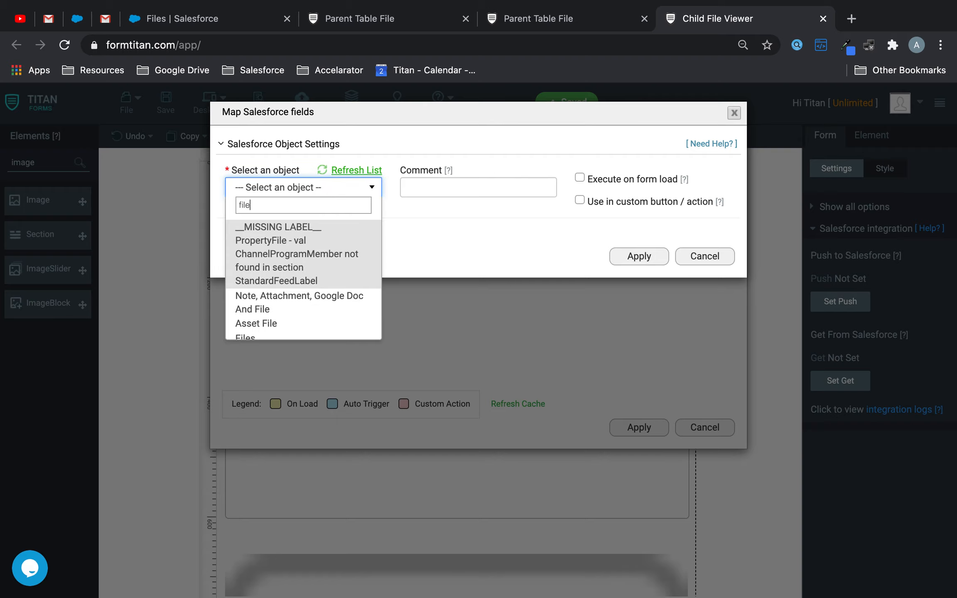
pyautogui.scroll(-3, 278, 276)
pyautogui.click(277, 276)
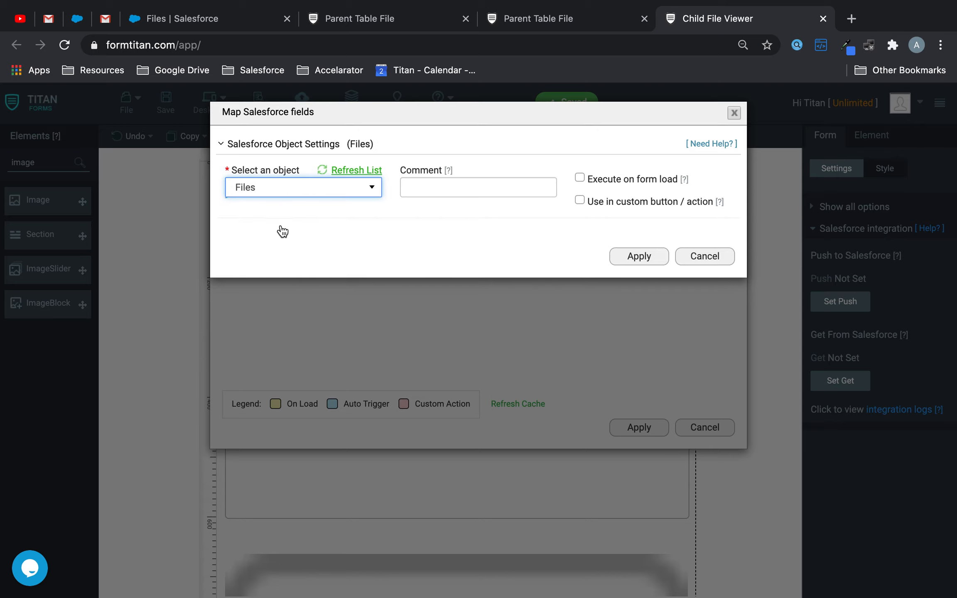
# Step: Set the Files lookup condition to compare ContentVersion ID with the form's File ID field, and apply it
pyautogui.click(276, 229)
pyautogui.click(328, 314)
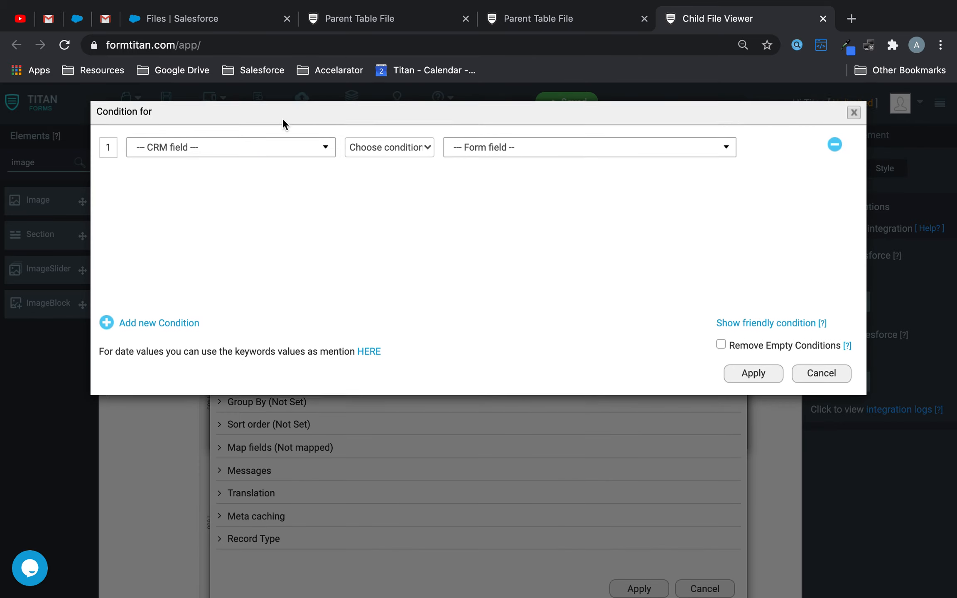
pyautogui.click(257, 149)
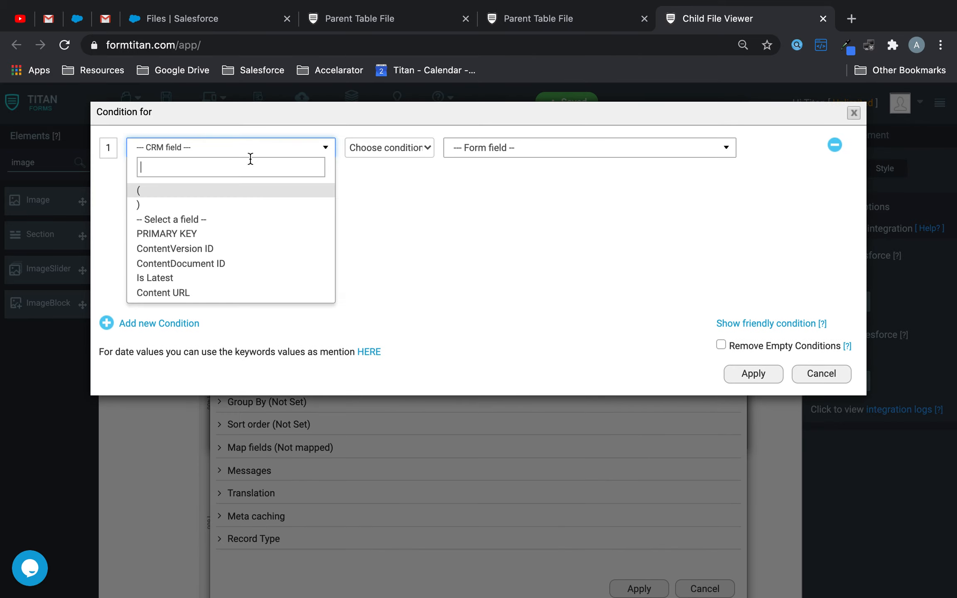
pyautogui.click(217, 250)
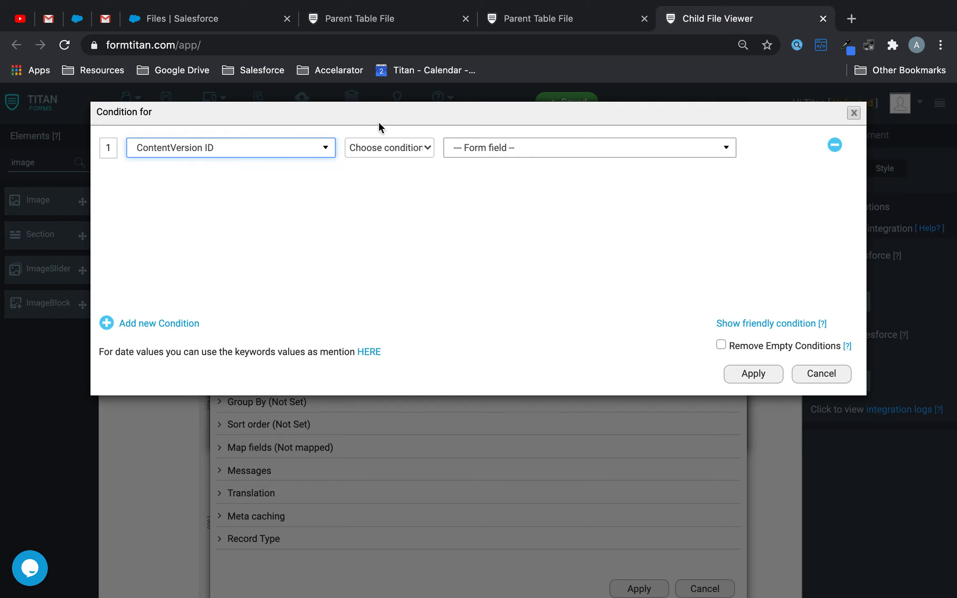
pyautogui.click(386, 147)
pyautogui.click(385, 155)
pyautogui.click(501, 146)
pyautogui.click(486, 190)
pyautogui.click(738, 375)
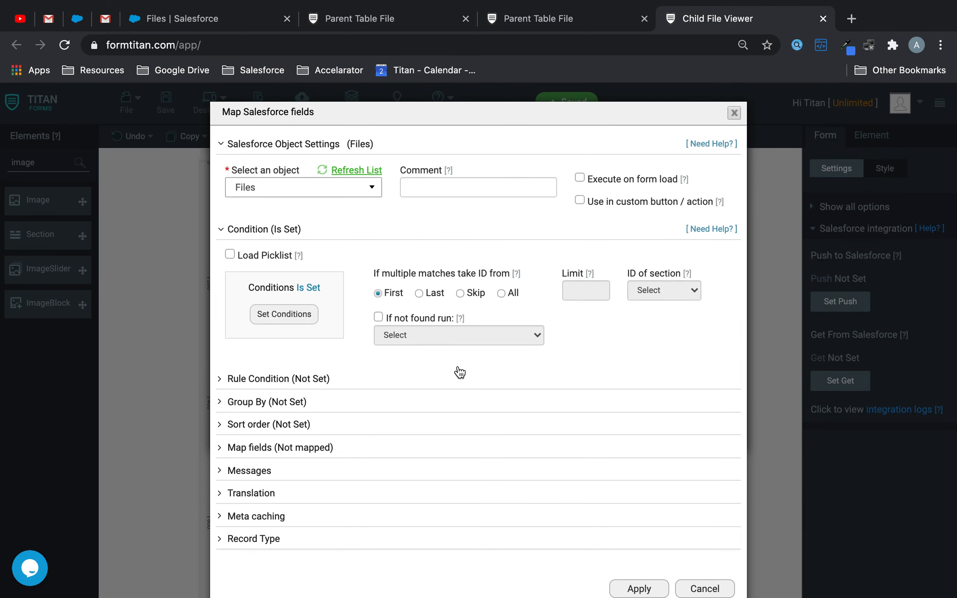
# Step: Map the form's File Extension (fld4) field to the Salesforce File Extension field
pyautogui.scroll(-2, 415, 394)
pyautogui.click(319, 417)
pyautogui.click(283, 478)
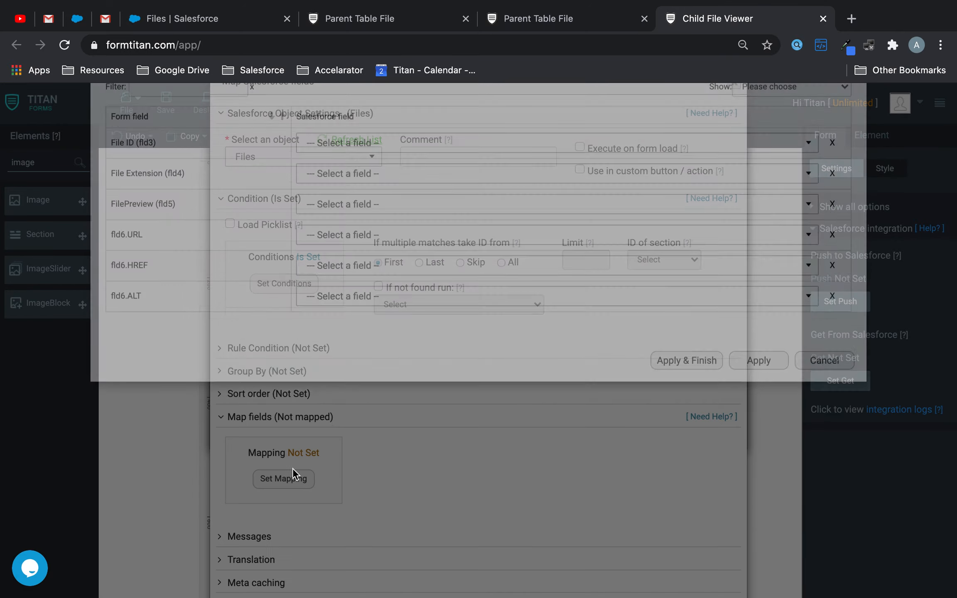
pyautogui.click(348, 240)
pyautogui.write('exte')
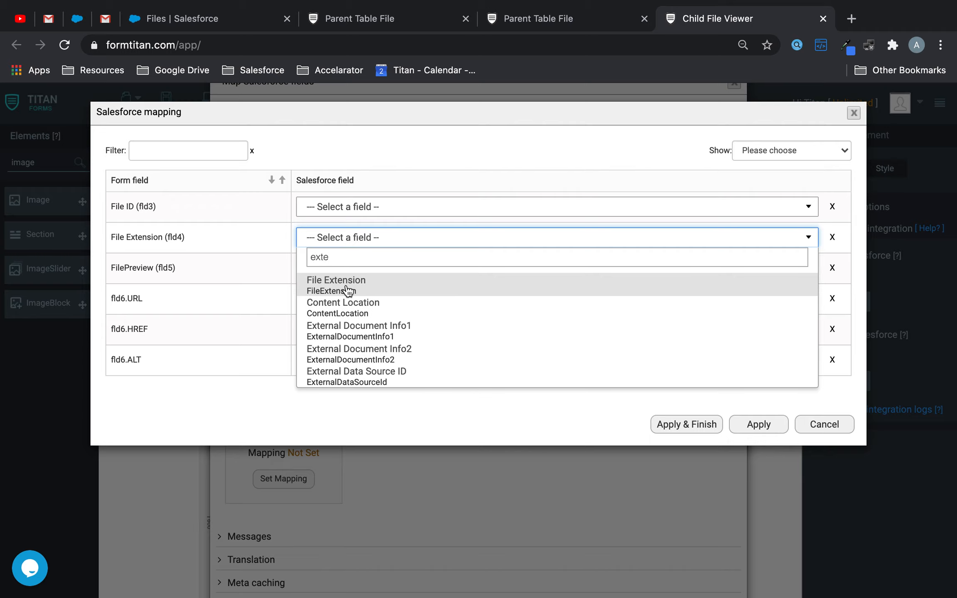
pyautogui.click(348, 286)
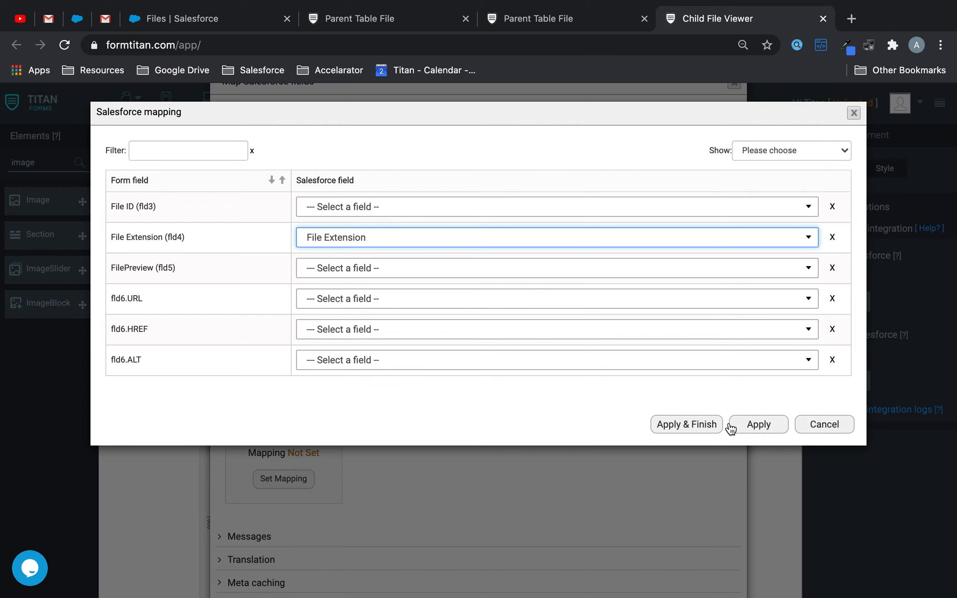
# Step: Apply the Salesforce mapping of the File Extension field and save the Child File Viewer form
pyautogui.click(690, 423)
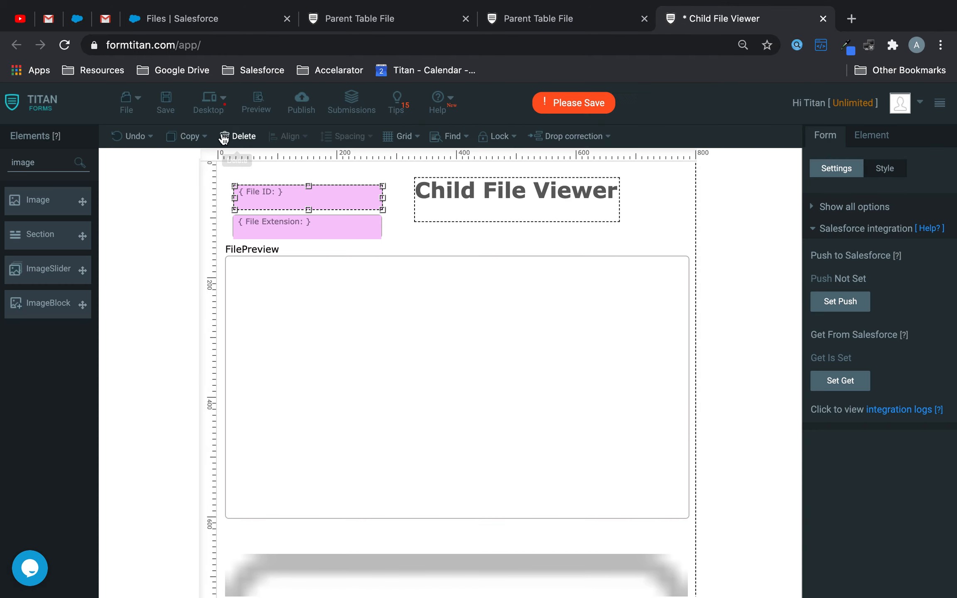
pyautogui.click(165, 102)
# Step: On the published Parent Table File page, view the Suggestion and document 3 files and check the File Extension value in the viewer
pyautogui.click(574, 18)
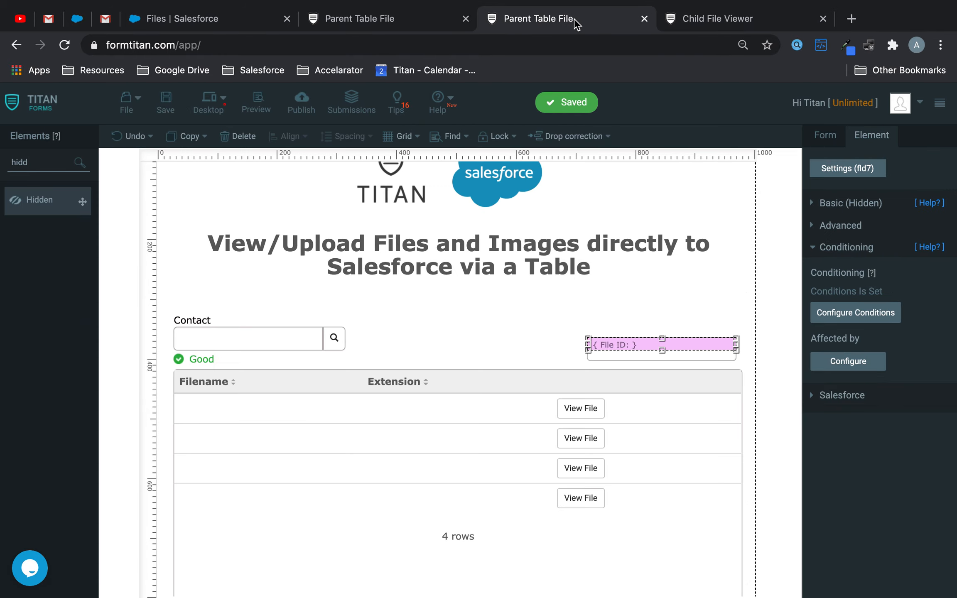
pyautogui.click(378, 25)
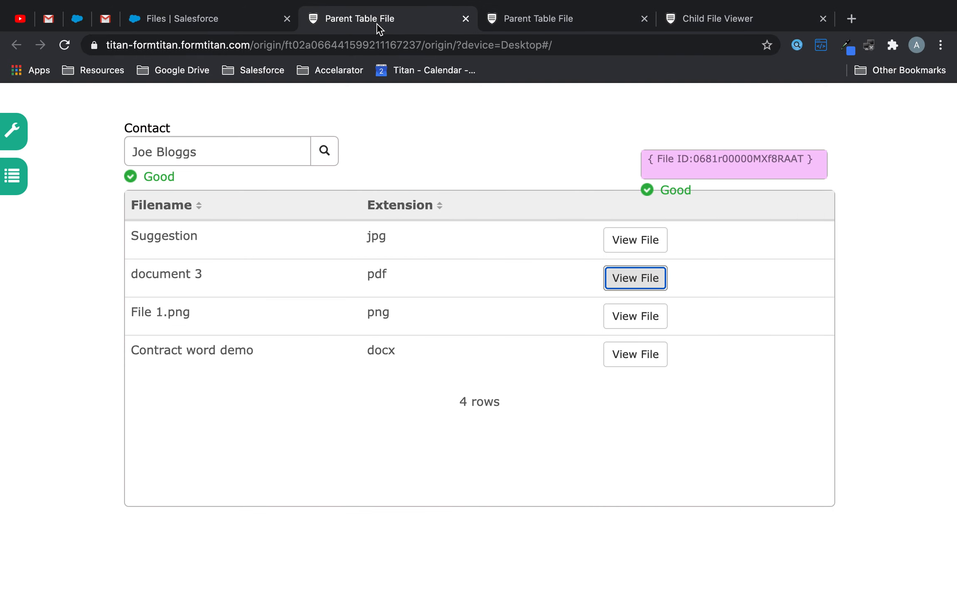
pyautogui.click(636, 240)
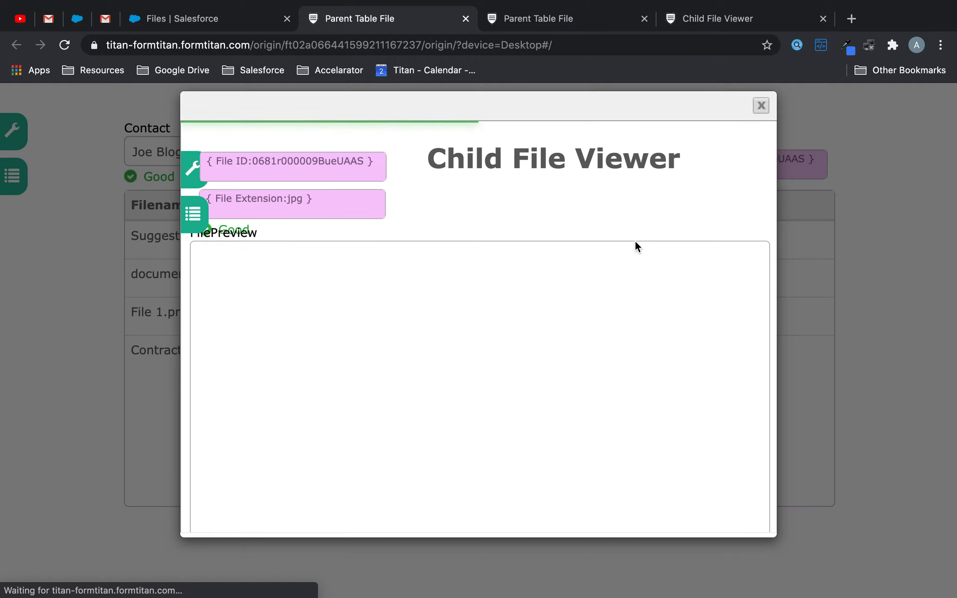
pyautogui.doubleClick(293, 199)
pyautogui.click(760, 105)
pyautogui.click(635, 282)
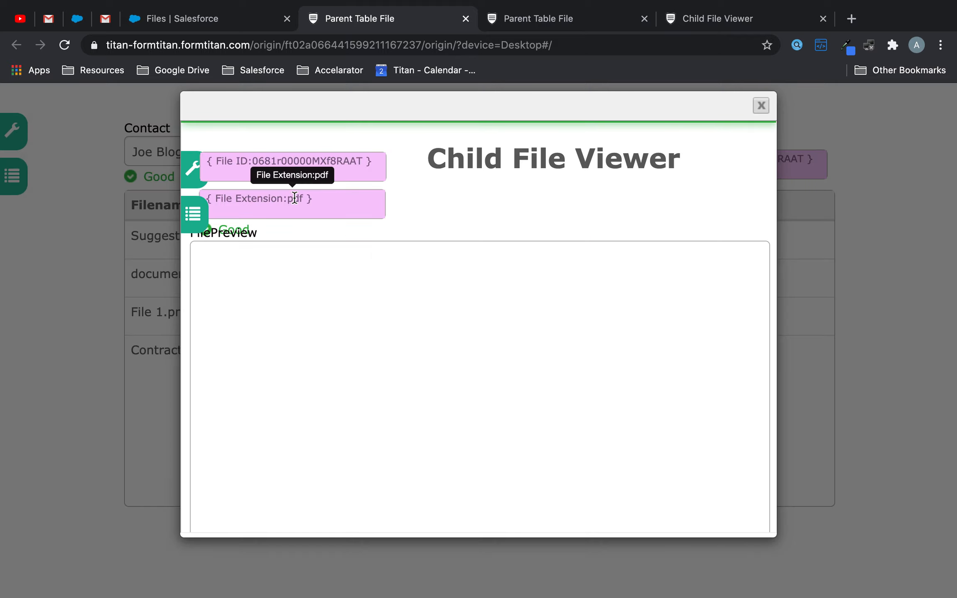
pyautogui.click(762, 104)
# Step: In the Child File Viewer form, give the File Extension field a condition rule where the current field is EqualOr "pdf,docx,doc"
pyautogui.click(573, 17)
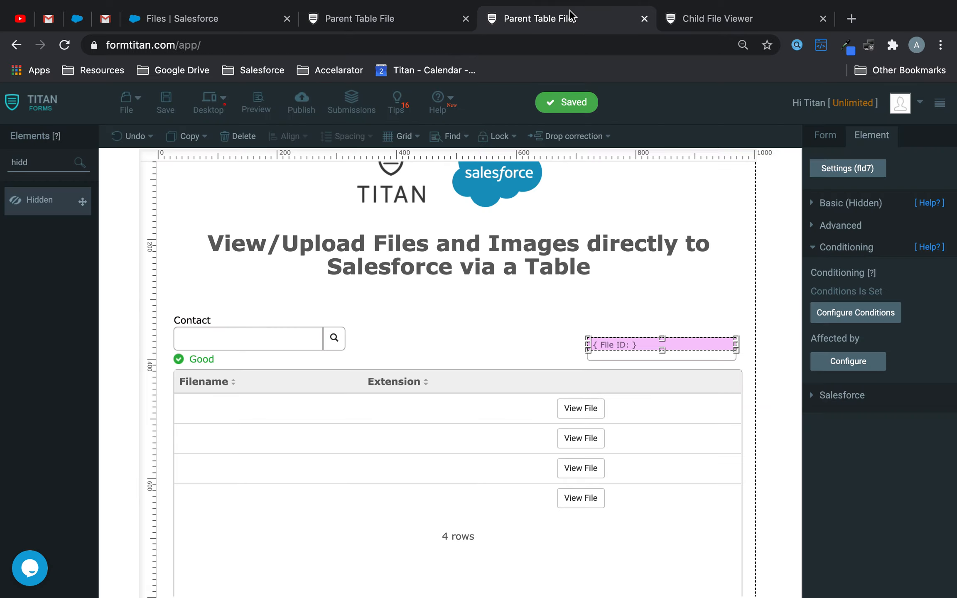
pyautogui.click(702, 21)
pyautogui.scroll(-1, 513, 269)
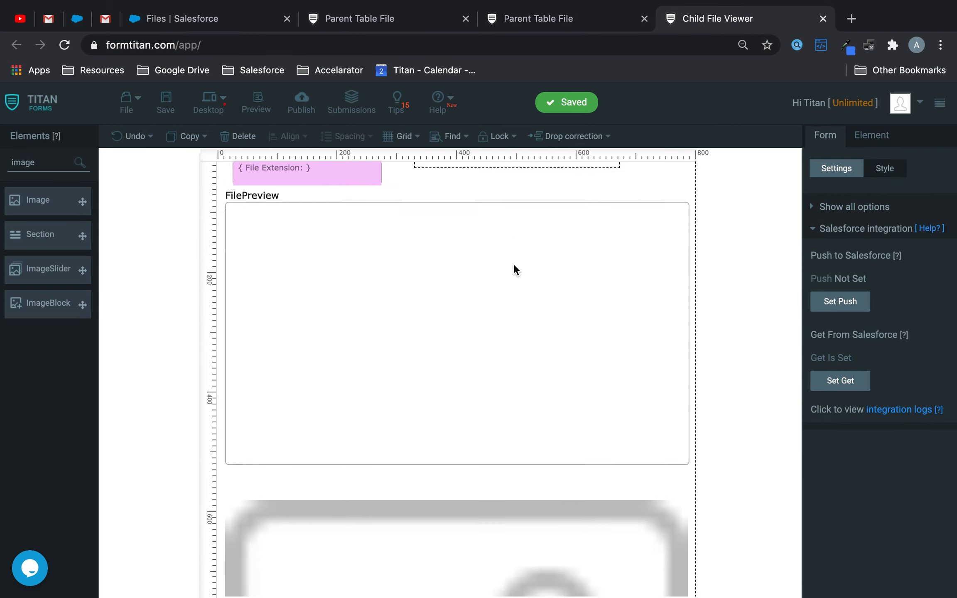
pyautogui.click(368, 207)
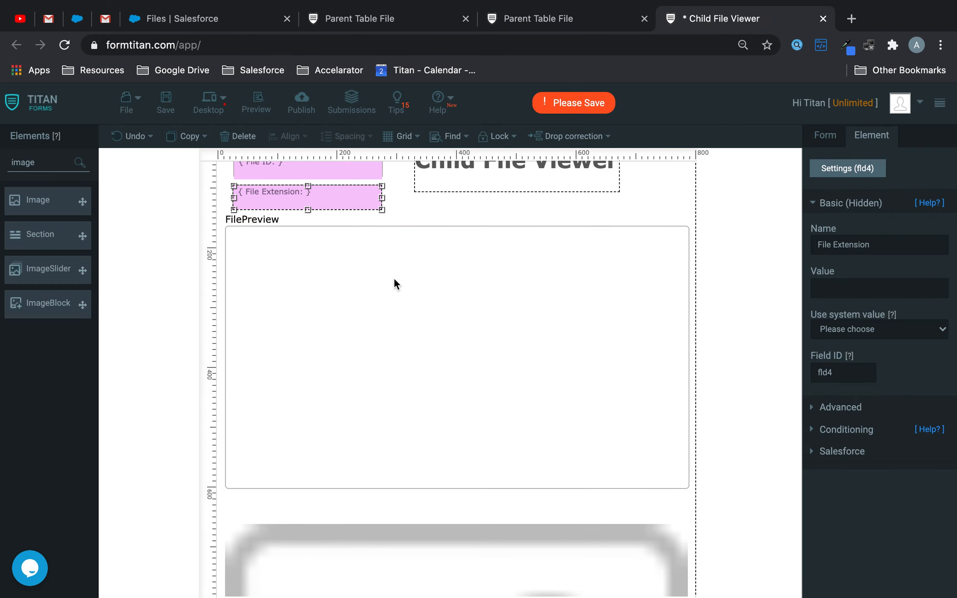
pyautogui.click(864, 430)
pyautogui.click(863, 313)
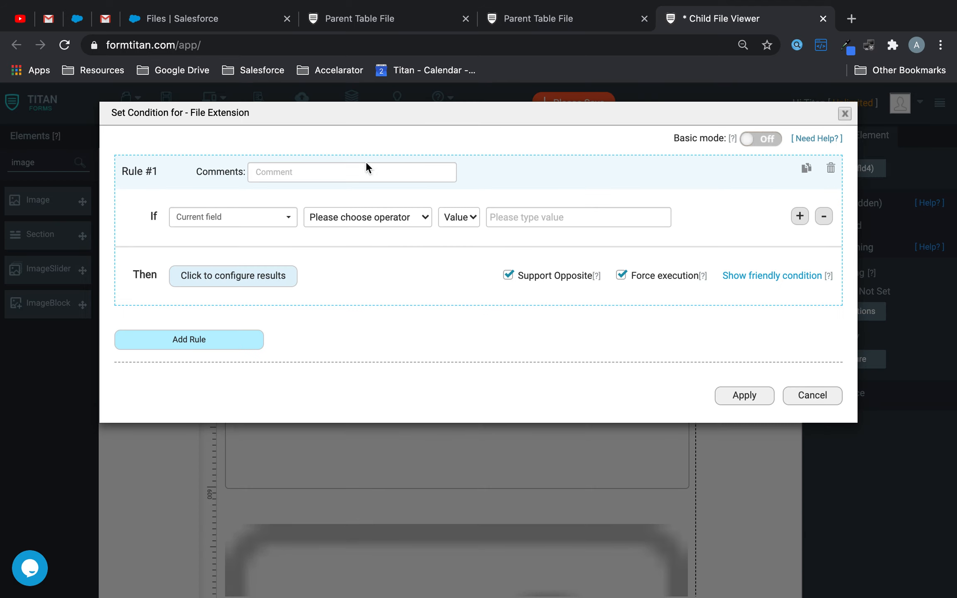
pyautogui.click(355, 208)
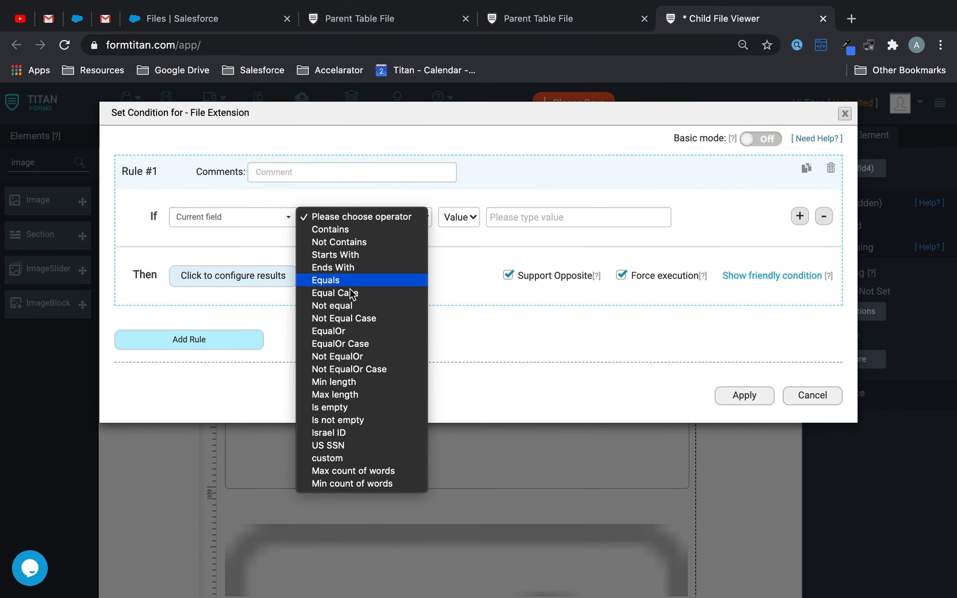
pyautogui.click(346, 329)
pyautogui.click(516, 223)
pyautogui.write('pdf,docx,doc')
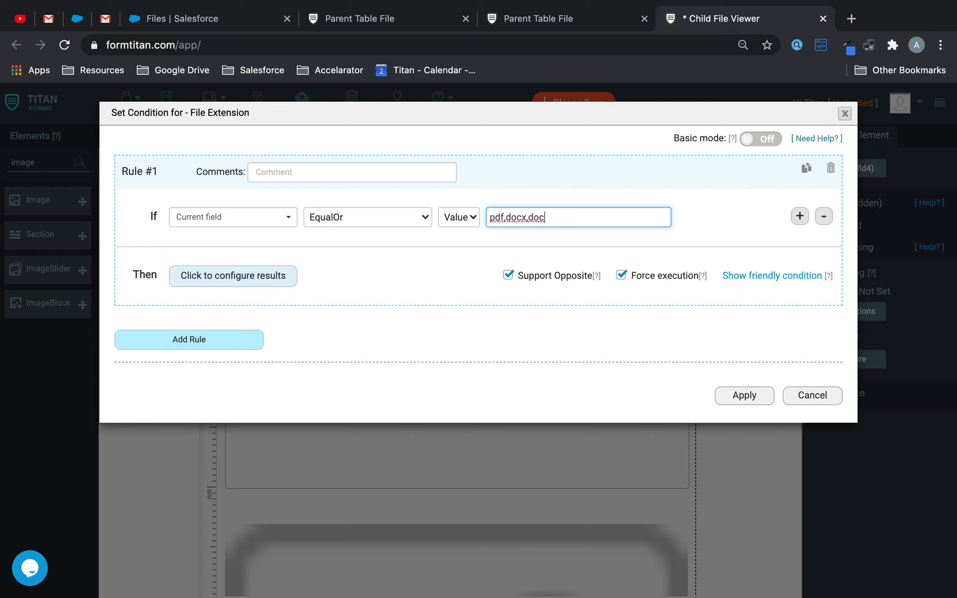
# Step: Configure the results of Rule #1 to show FilePreview (fld5) and hide Image (fld6), with Support Opposite turned off
pyautogui.click(267, 279)
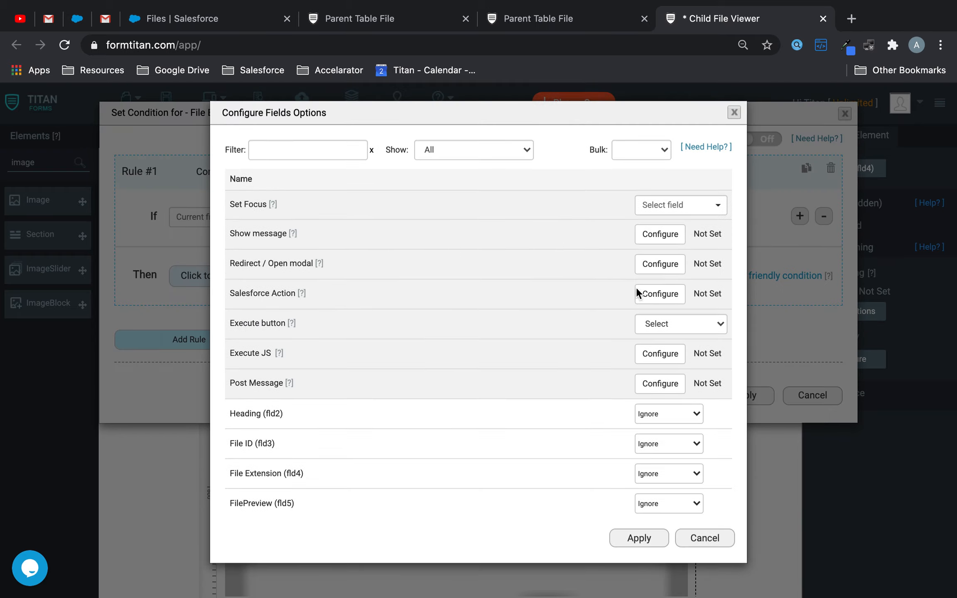
pyautogui.click(675, 460)
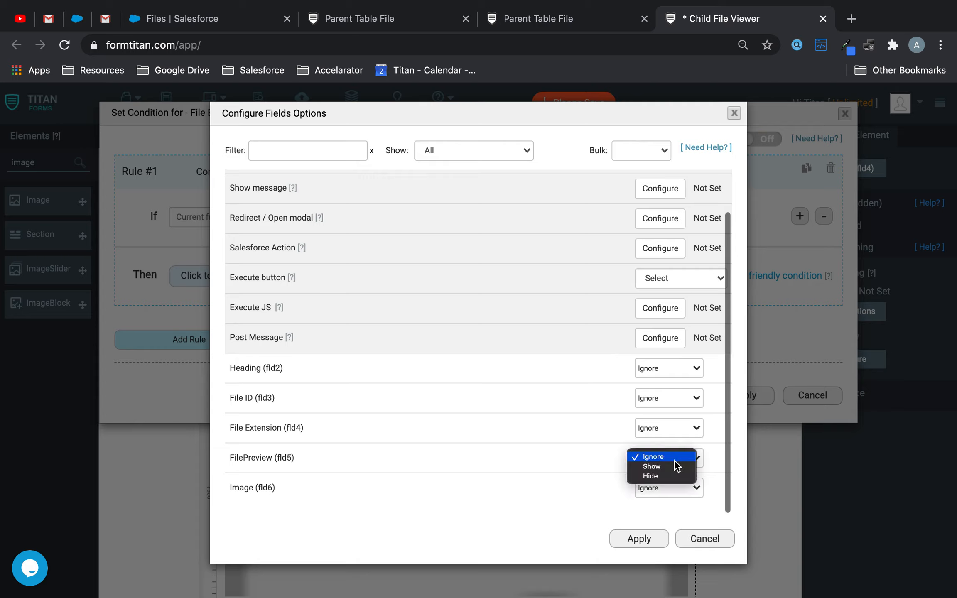
pyautogui.click(666, 474)
pyautogui.click(666, 461)
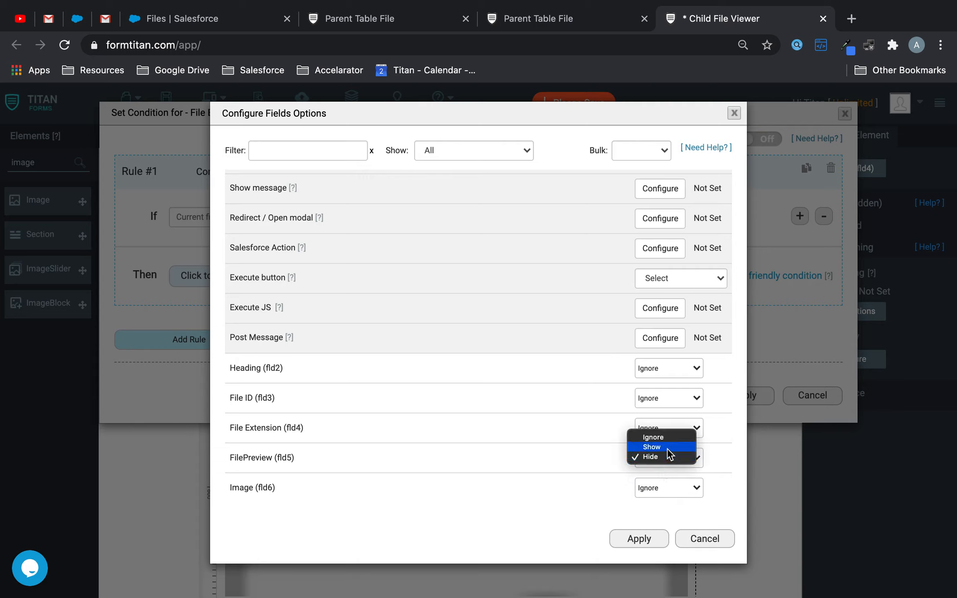
pyautogui.click(667, 448)
pyautogui.click(665, 485)
pyautogui.click(650, 506)
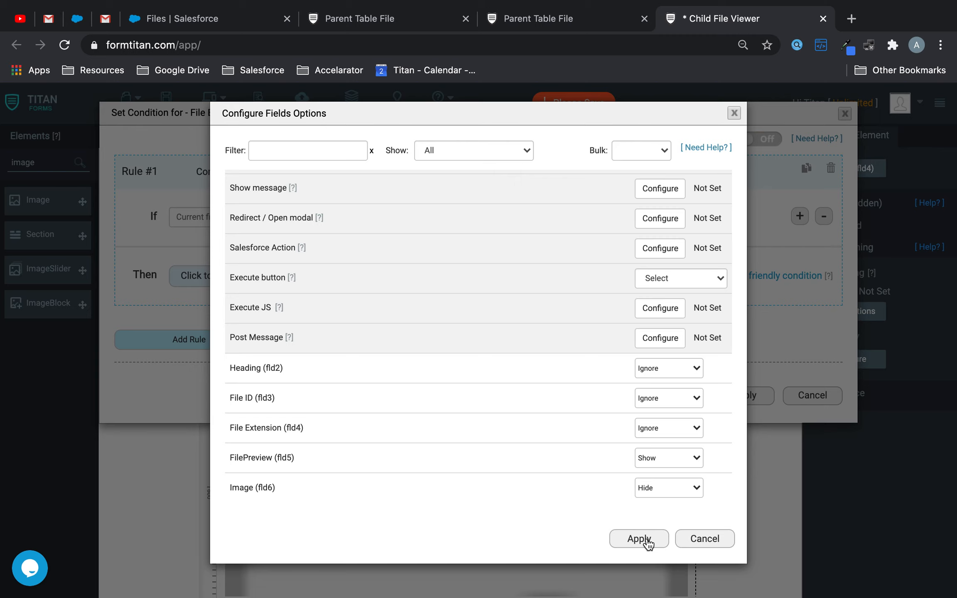
pyautogui.click(637, 538)
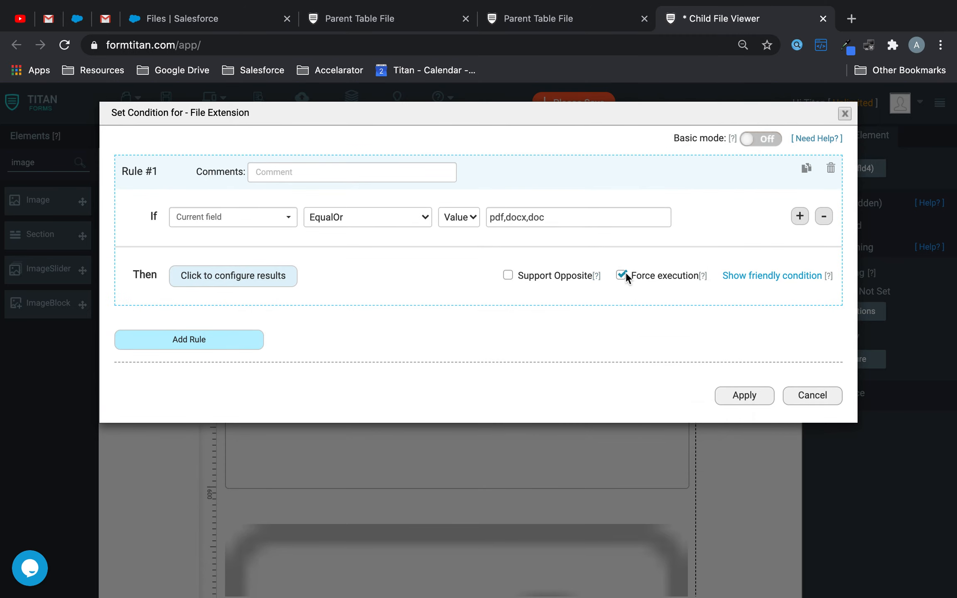
# Step: Duplicate Rule #1, enable Force execution on the copy only, and set the copy's comparison value to "jpg,png,jpeg"
pyautogui.click(806, 169)
pyautogui.click(622, 435)
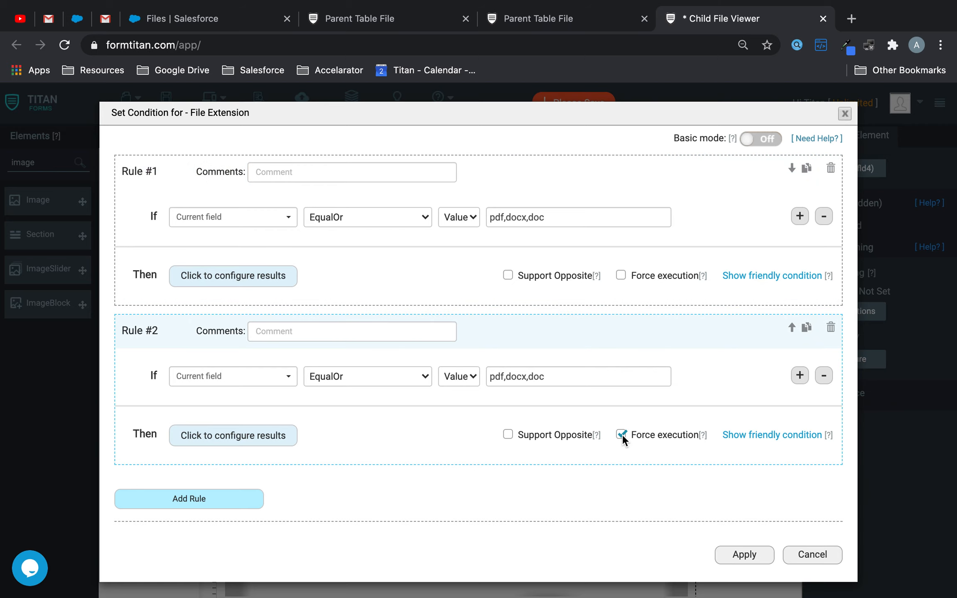
pyautogui.click(504, 376)
pyautogui.hotkey('shift', 'Home')
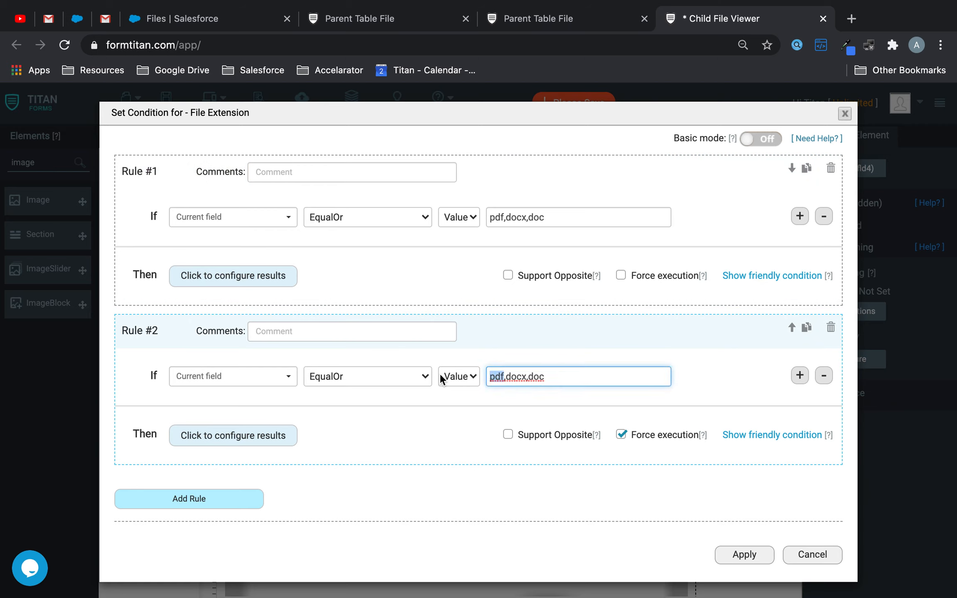
pyautogui.write('jpg')
pyautogui.click(524, 380)
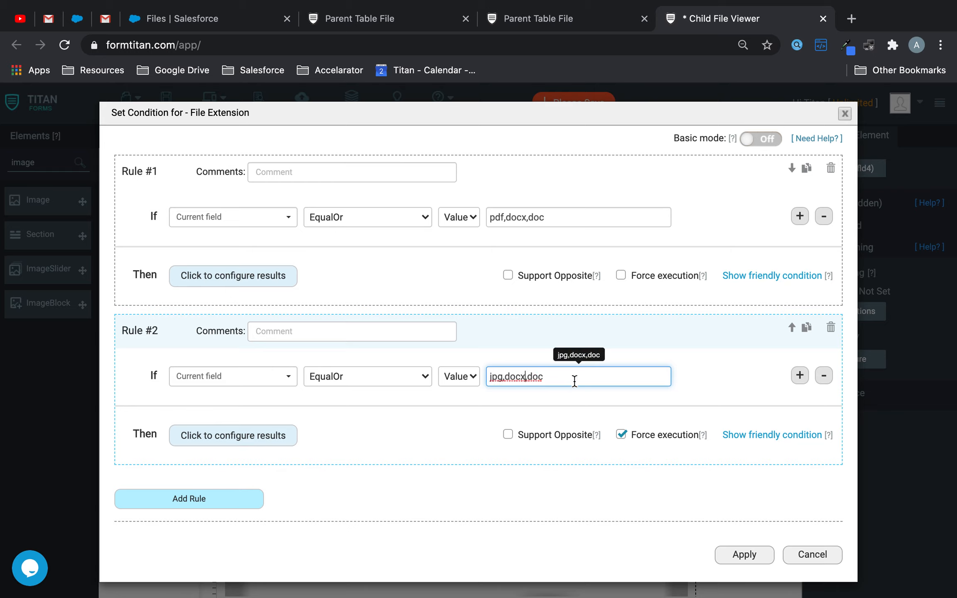
pyautogui.press('BackSpace')
pyautogui.press('BackSpace')
pyautogui.press('BackSpace')
pyautogui.press('BackSpace')
pyautogui.write('png')
pyautogui.click(598, 376)
pyautogui.press('BackSpace')
pyautogui.press('BackSpace')
pyautogui.press('BackSpace')
pyautogui.write('g,')
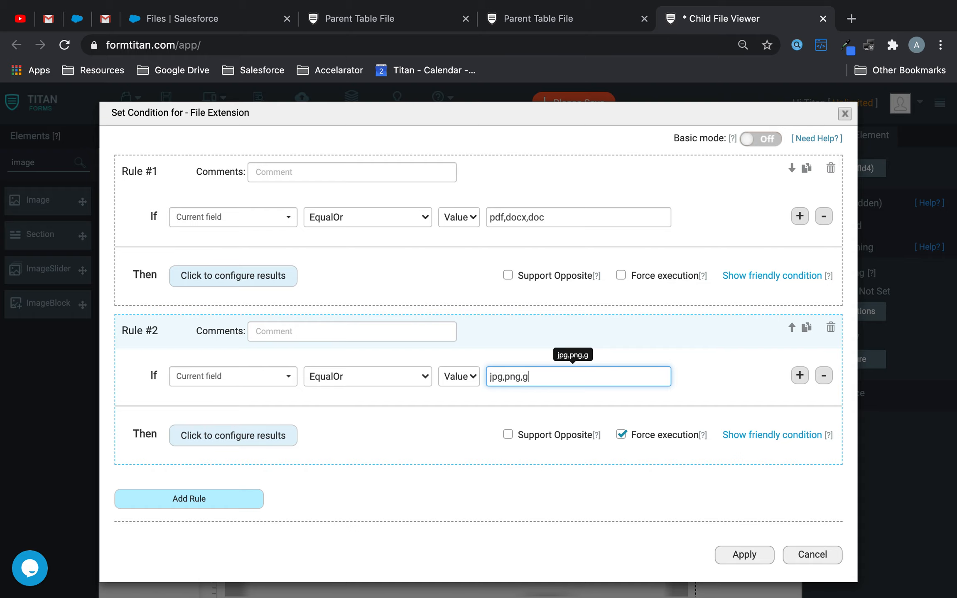
pyautogui.write('jpeg')
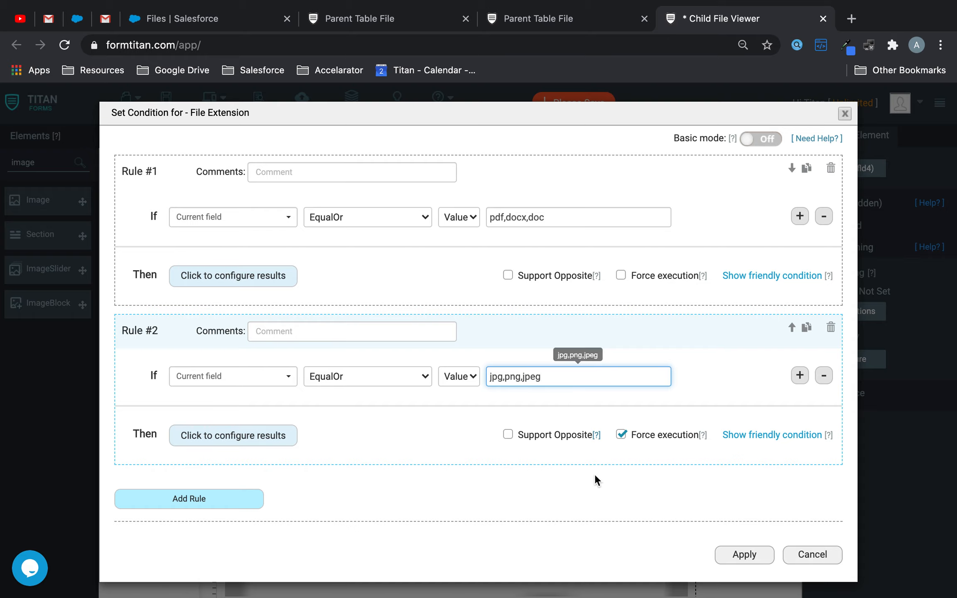
# Step: Configure the results of Rule #2 to show Image (fld6) and hide FilePreview (fld5)
pyautogui.click(260, 438)
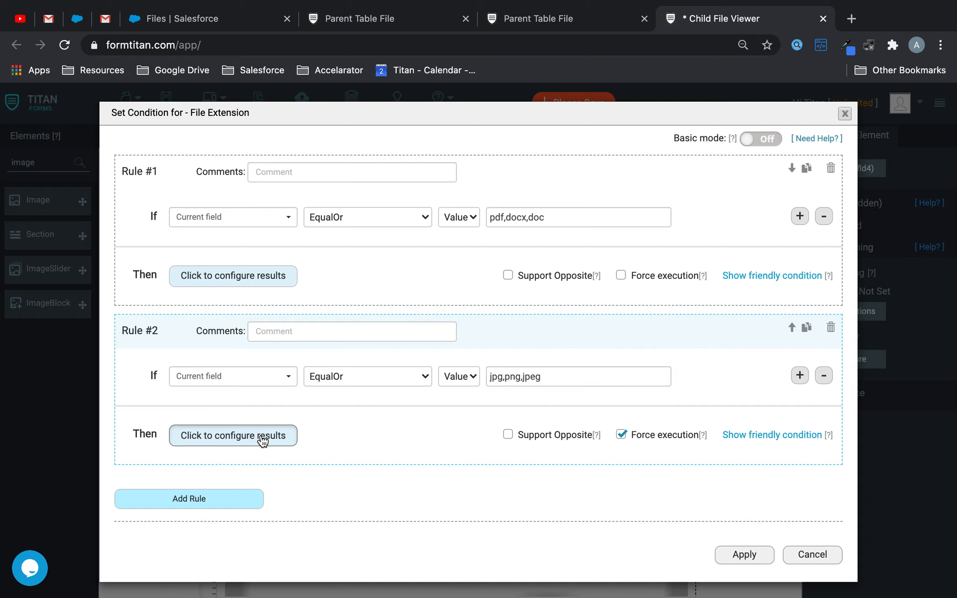
pyautogui.scroll(-2, 565, 341)
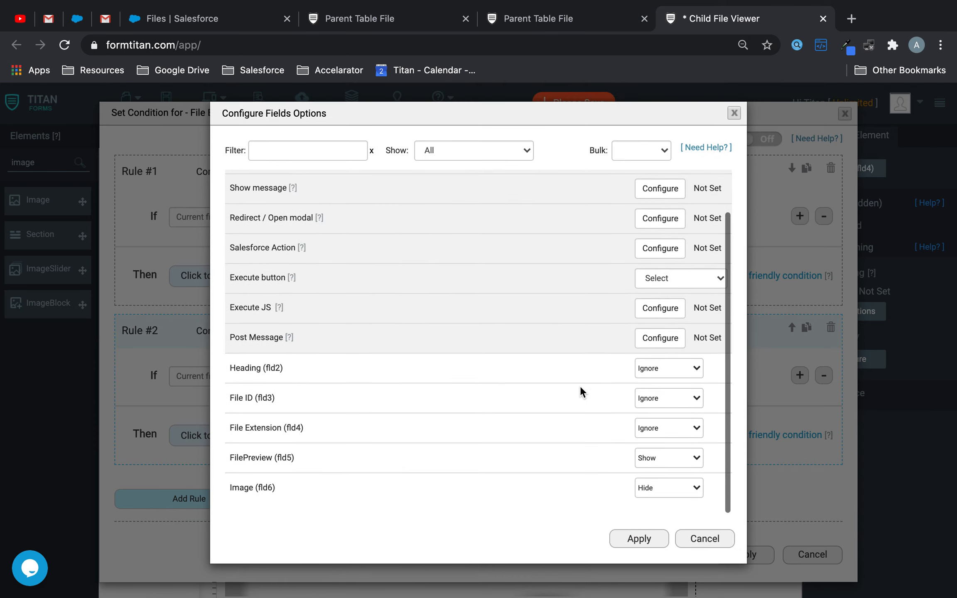
pyautogui.click(681, 489)
pyautogui.click(674, 477)
pyautogui.click(674, 458)
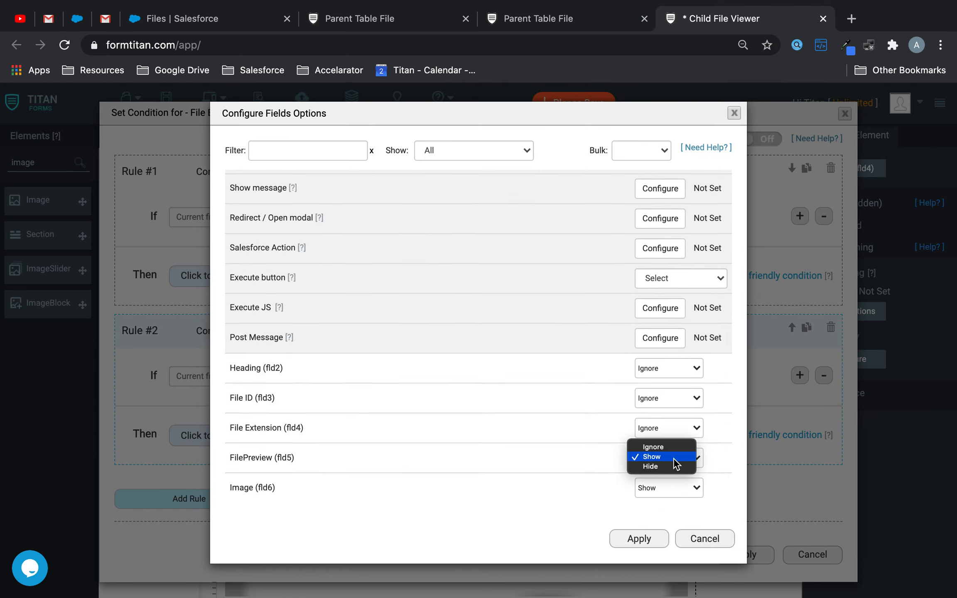
pyautogui.click(660, 465)
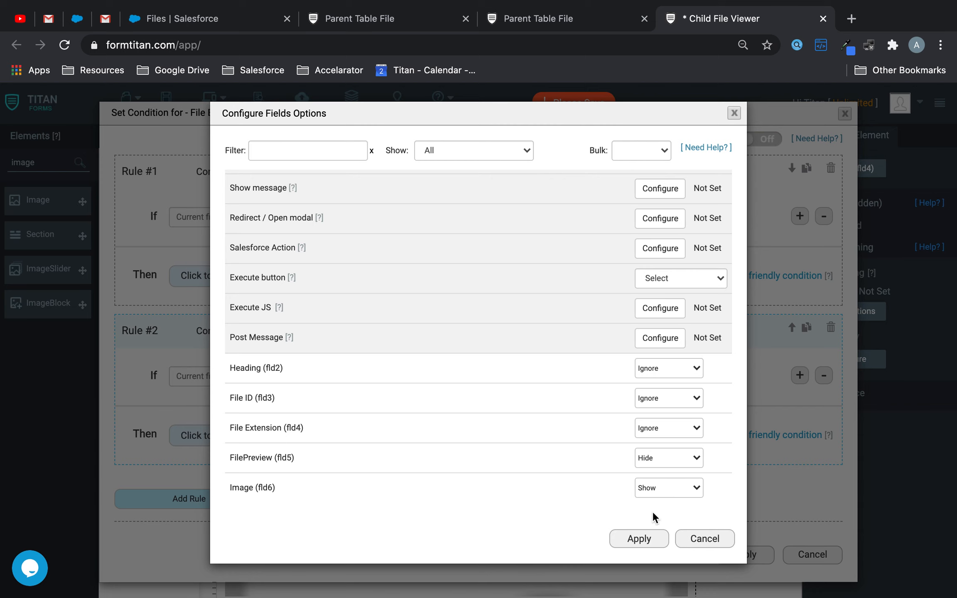
pyautogui.click(639, 538)
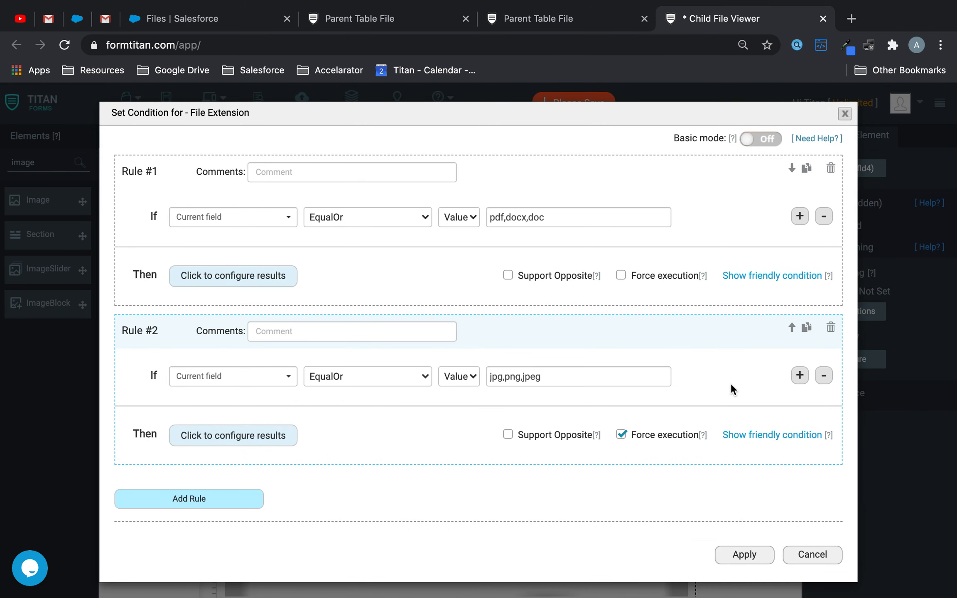
# Step: Apply both conditions to the File Extension field and save the Child File Viewer form
pyautogui.click(511, 377)
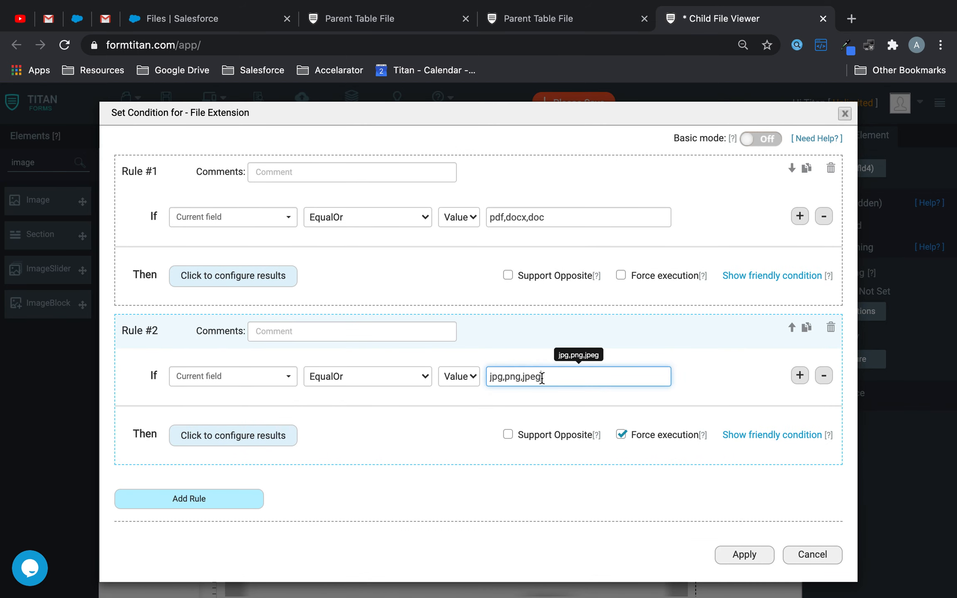
pyautogui.tripleClick(505, 377)
pyautogui.click(504, 377)
pyautogui.click(739, 557)
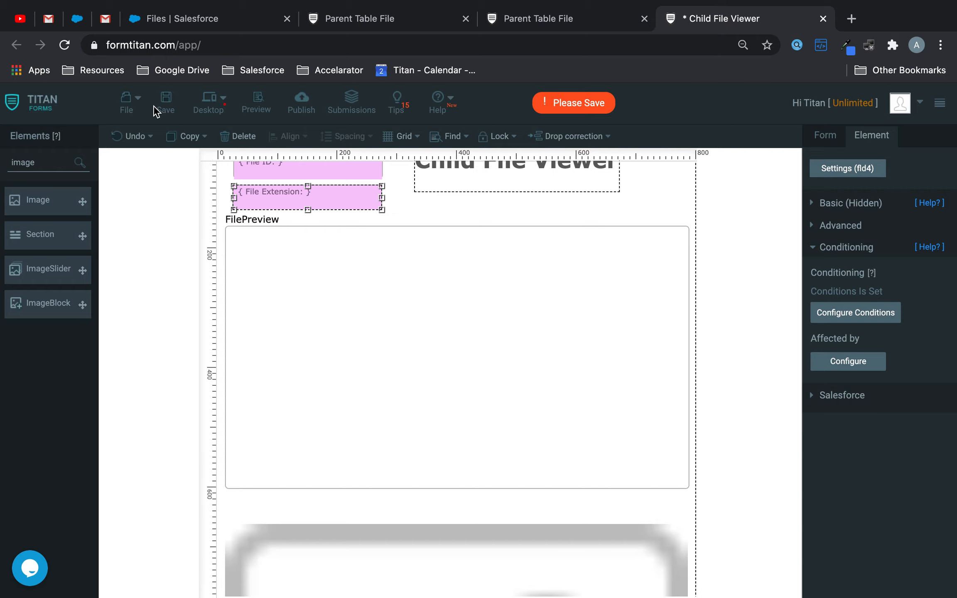
pyautogui.click(166, 101)
# Step: On the published Parent Table File page, open the Contract word demo and Suggestion files and inspect which preview element each one displays
pyautogui.click(536, 19)
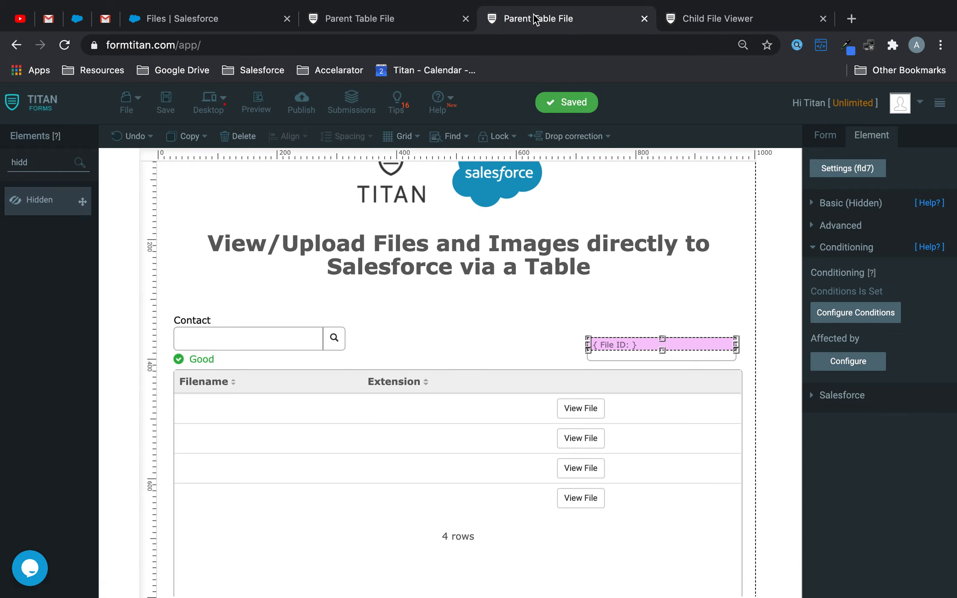
pyautogui.click(379, 21)
pyautogui.click(628, 354)
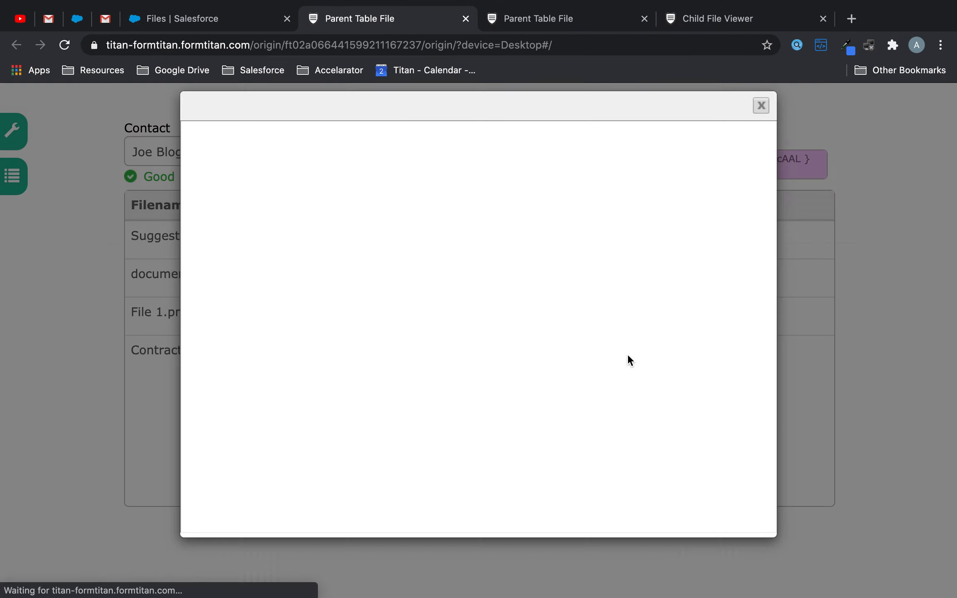
pyautogui.scroll(-5, 549, 358)
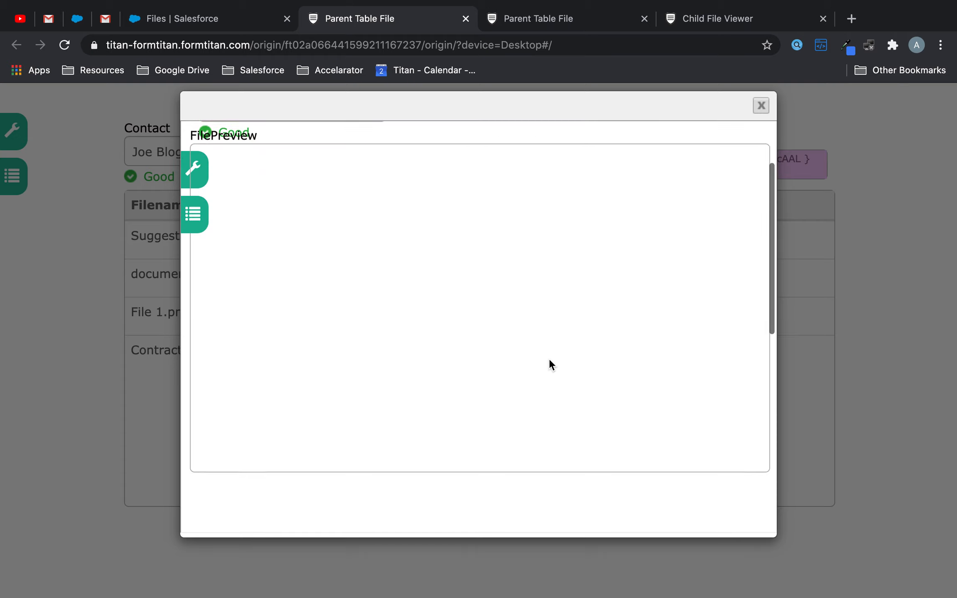
pyautogui.scroll(3, 466, 202)
pyautogui.scroll(-4, 466, 202)
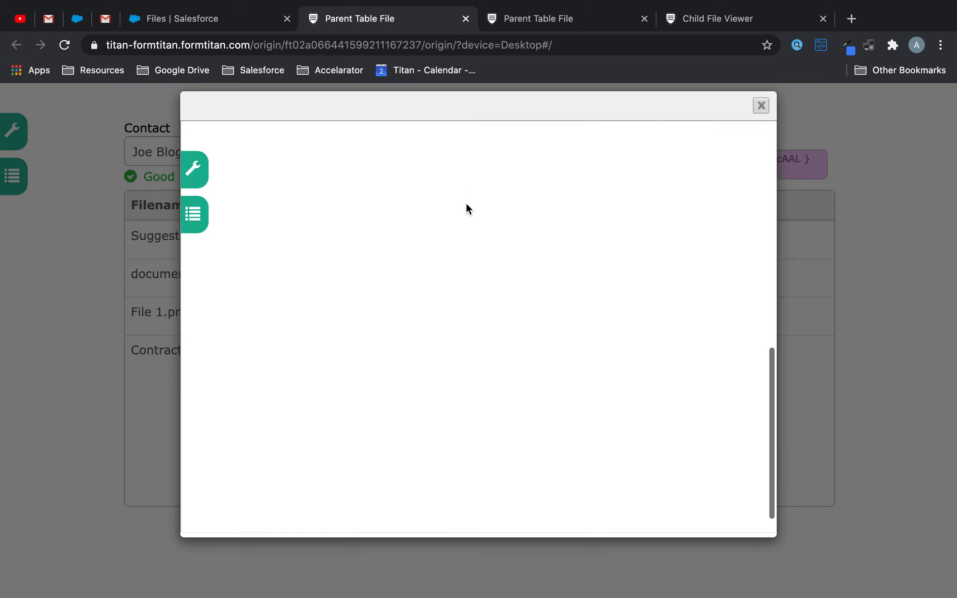
pyautogui.scroll(8, 466, 202)
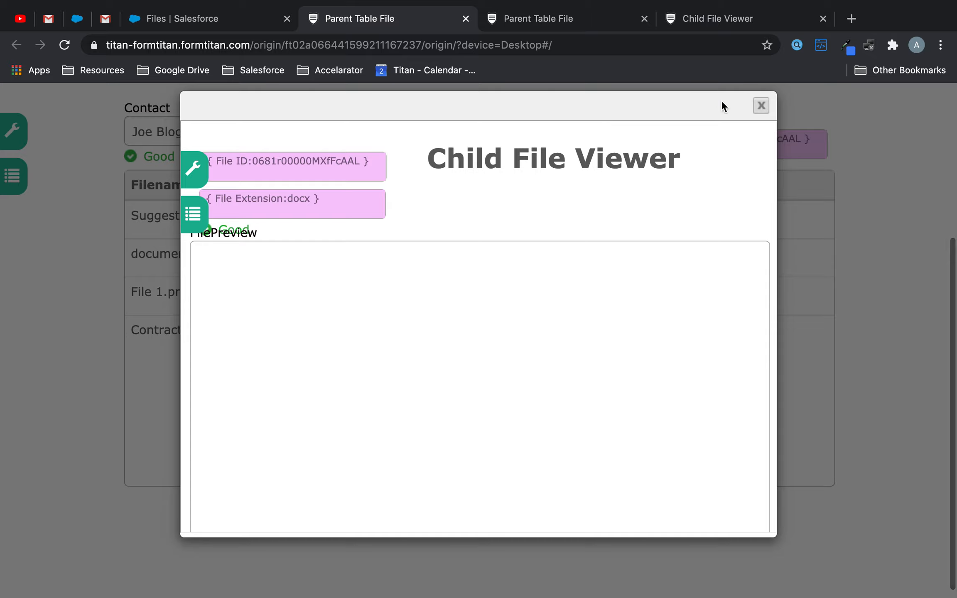
pyautogui.click(760, 105)
pyautogui.click(640, 219)
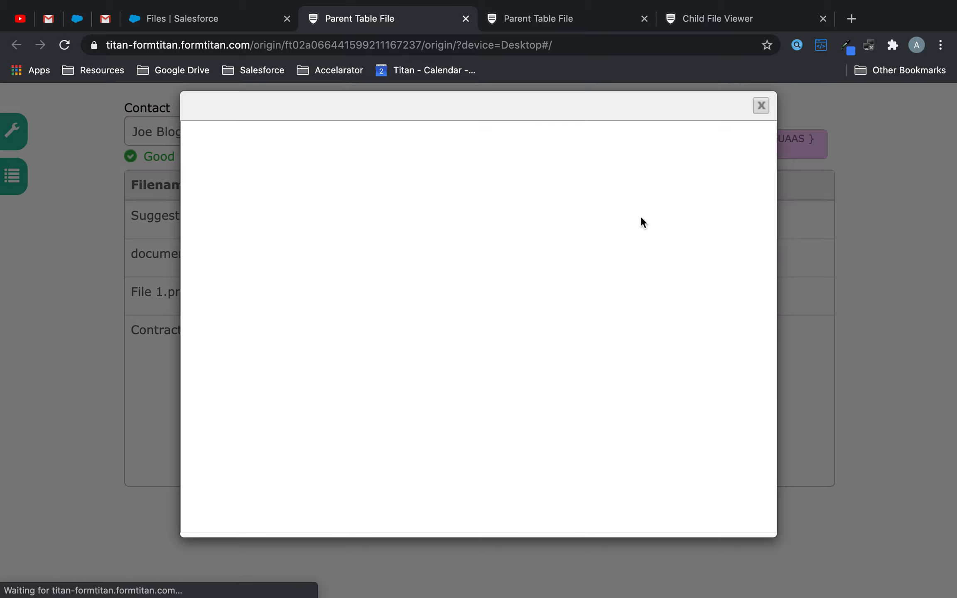
pyautogui.scroll(-5, 641, 219)
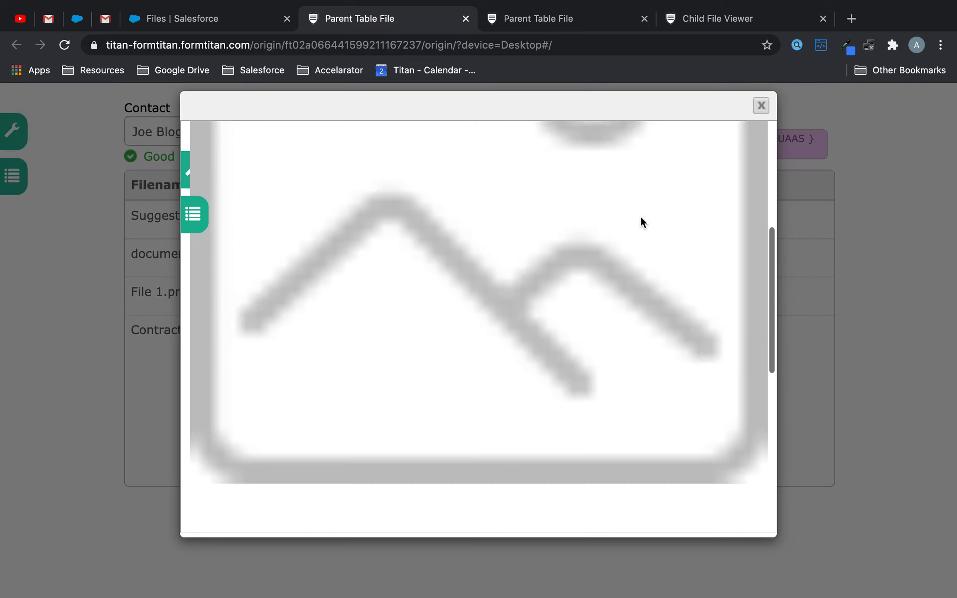
# Step: Examine the file ID, file extension and image element shown for the Suggestion file, and close the viewer
pyautogui.scroll(4, 641, 218)
pyautogui.scroll(2, 641, 219)
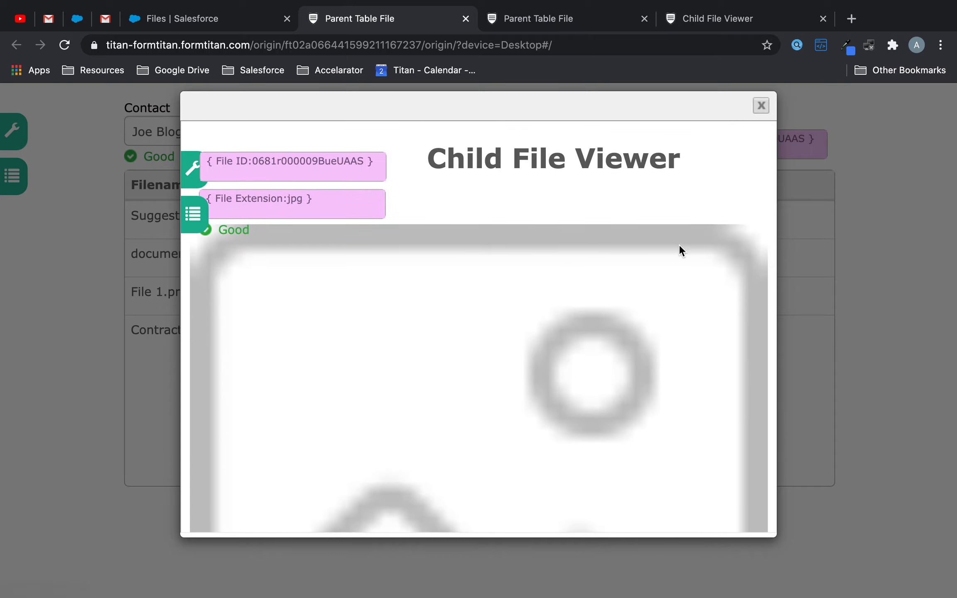
pyautogui.scroll(-3, 678, 244)
pyautogui.click(761, 106)
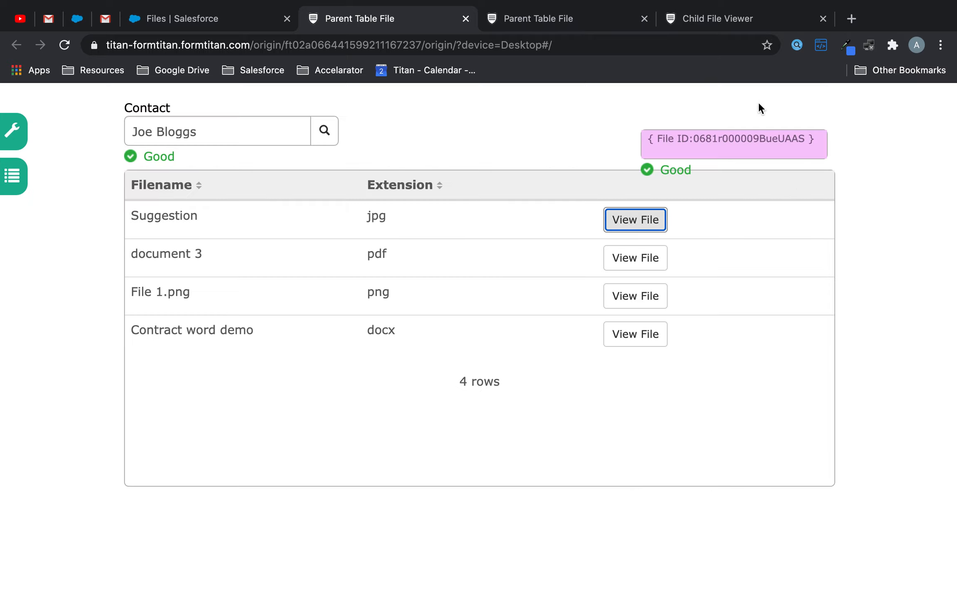
# Step: In the Child File Viewer form's Get From Salesforce setup, duplicate the #1 Files object and nest the copy beneath it as a child
pyautogui.click(564, 21)
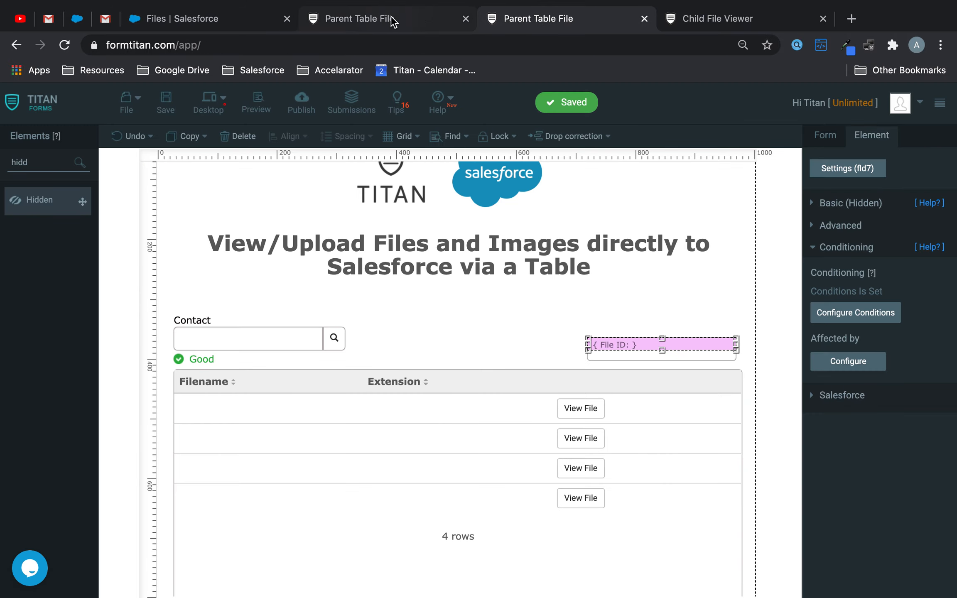
pyautogui.click(677, 19)
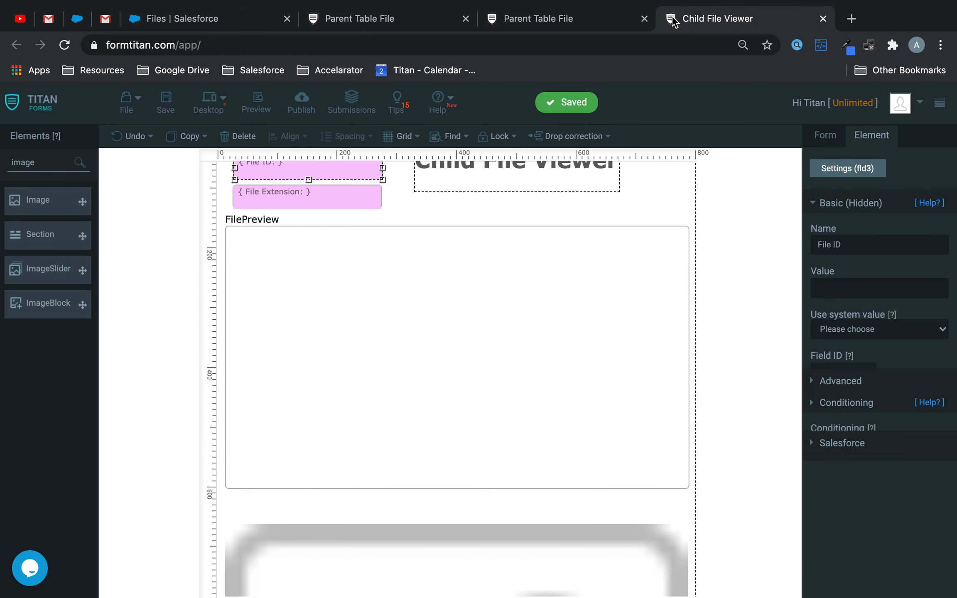
pyautogui.click(824, 135)
pyautogui.click(843, 383)
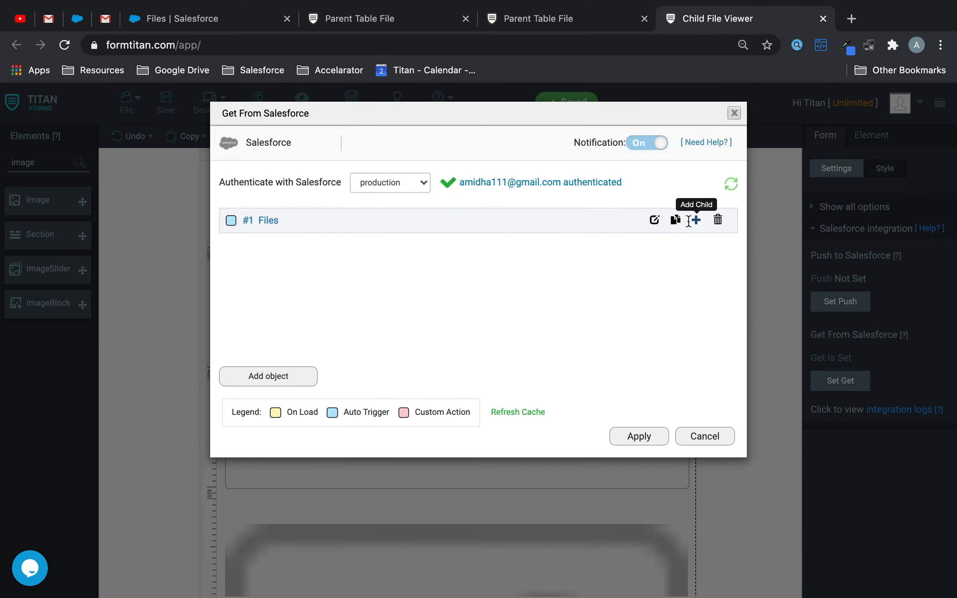
pyautogui.click(675, 220)
pyautogui.moveTo(368, 252); pyautogui.dragTo(409, 252)
# Step: Edit the nested #1.1 Files object and set its comment to "File Viewer"
pyautogui.click(654, 252)
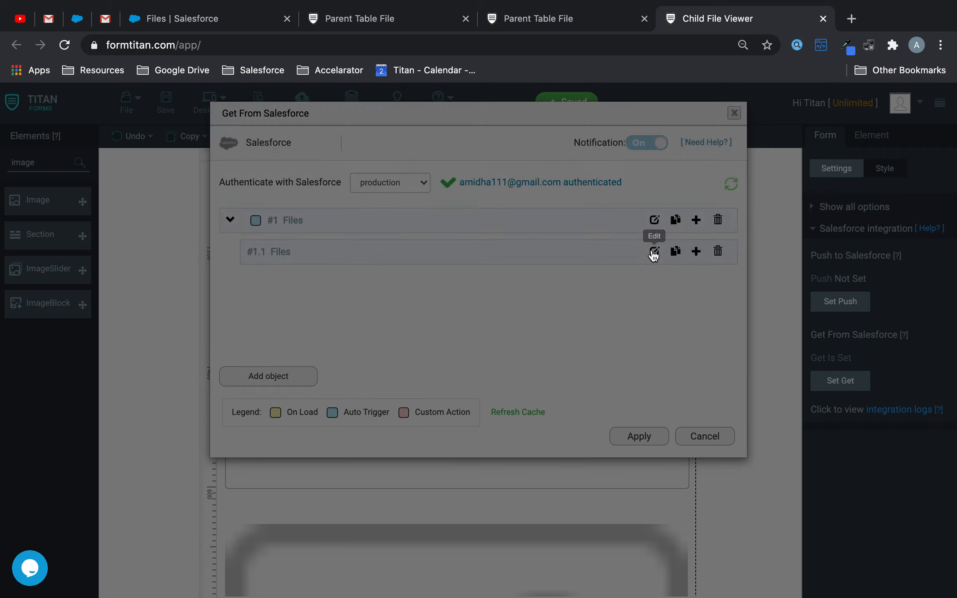
pyautogui.click(443, 182)
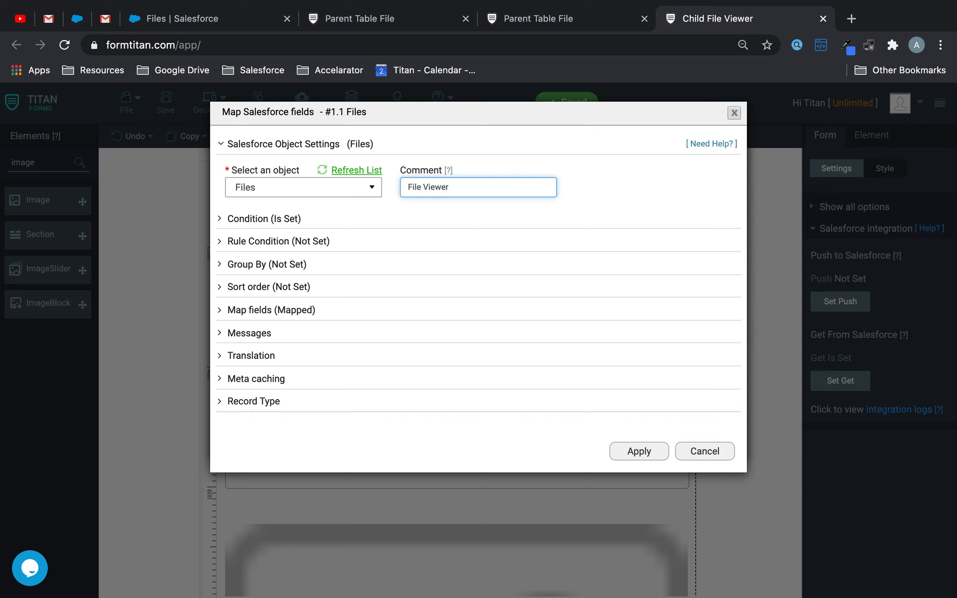
pyautogui.click(229, 219)
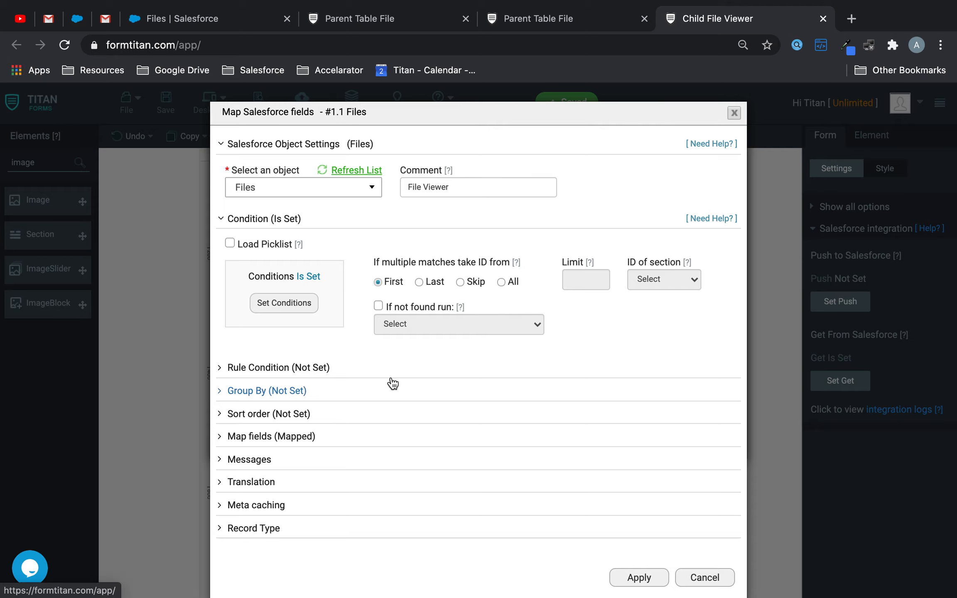
# Step: In the File Viewer object's field mapping, remove the File Extension mapping and map FilePreview (fld5) to Version Data
pyautogui.click(291, 437)
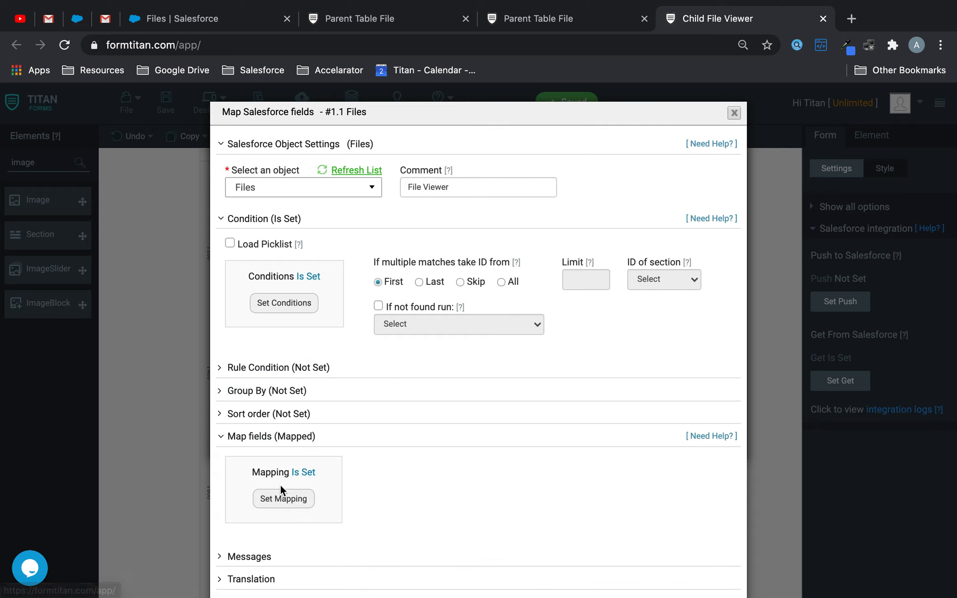
pyautogui.click(281, 499)
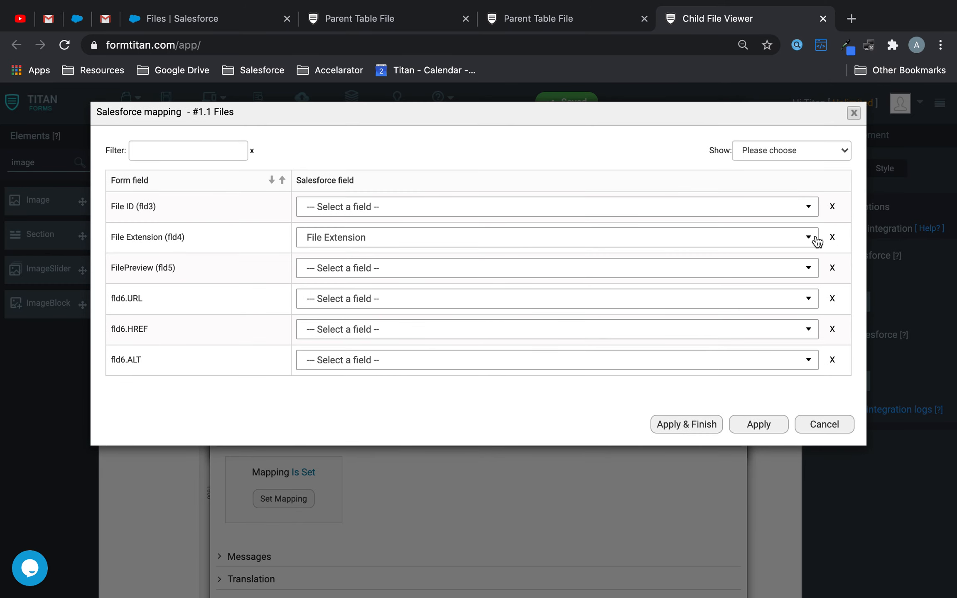
pyautogui.click(831, 237)
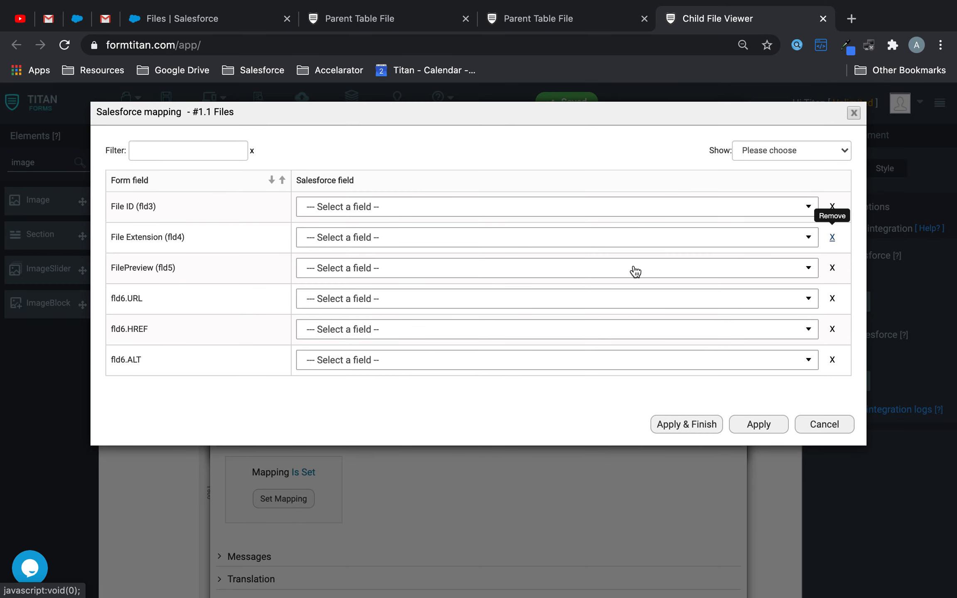
pyautogui.click(339, 269)
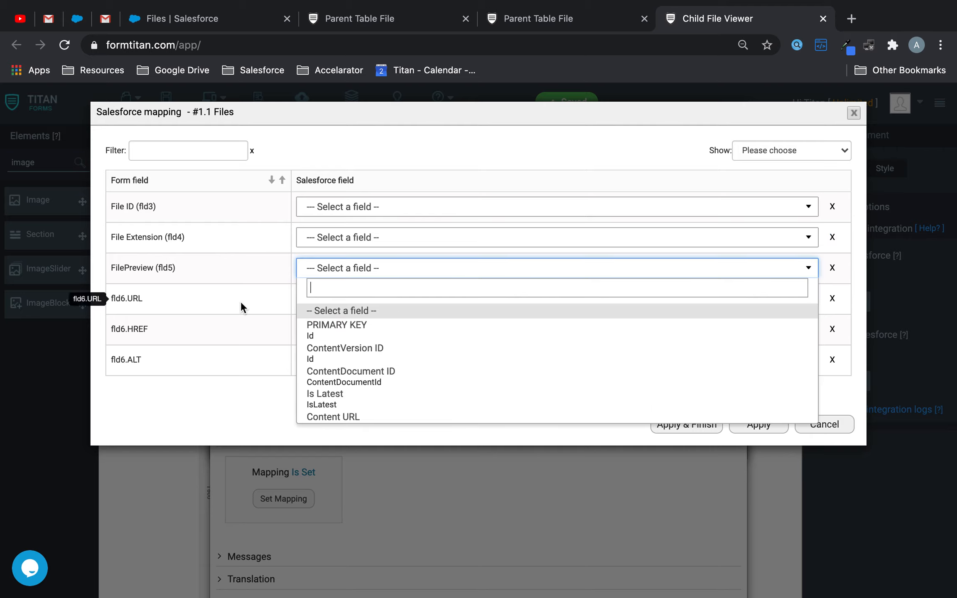
pyautogui.write('vers')
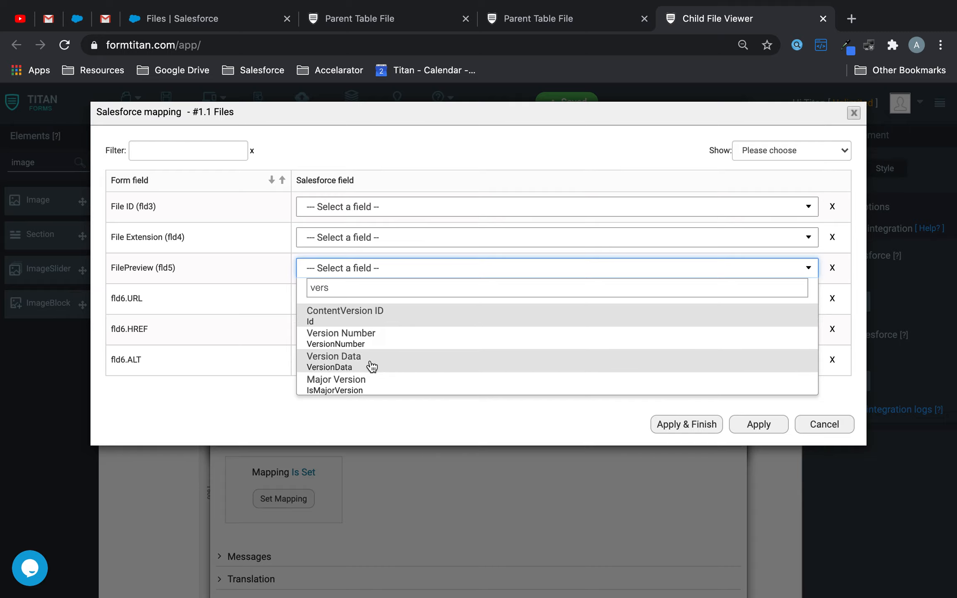
pyautogui.click(371, 365)
pyautogui.click(700, 424)
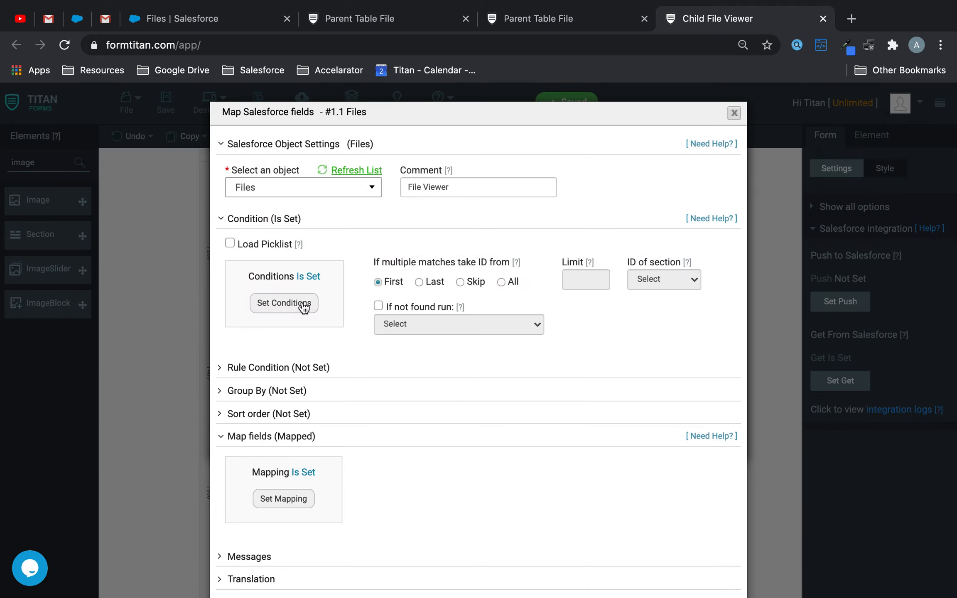
# Step: Set the File Viewer object's condition so ContentVersion ID equals the ContentVersion ID of #1 ContentVersion, and apply it
pyautogui.click(284, 303)
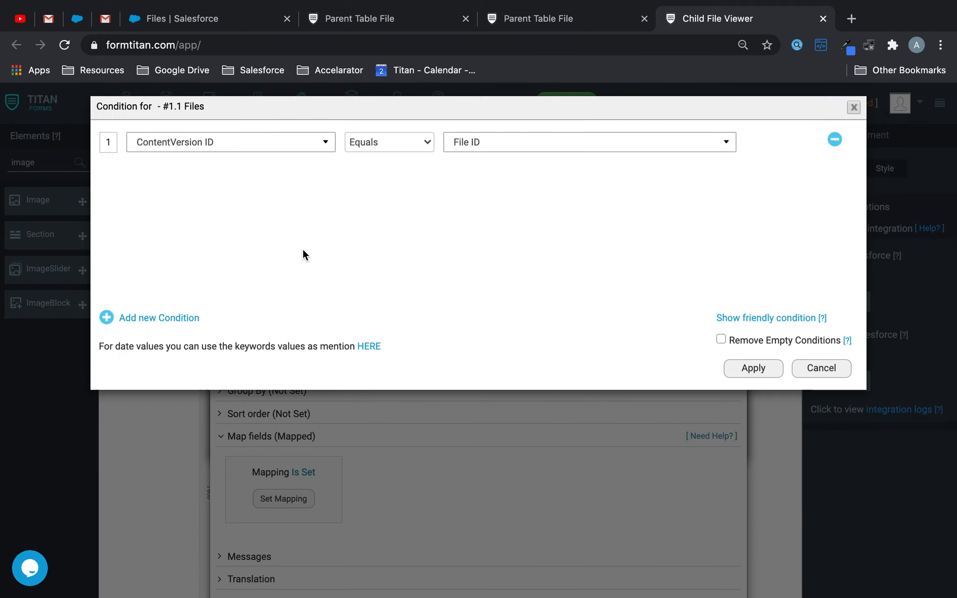
pyautogui.click(270, 154)
pyautogui.click(524, 153)
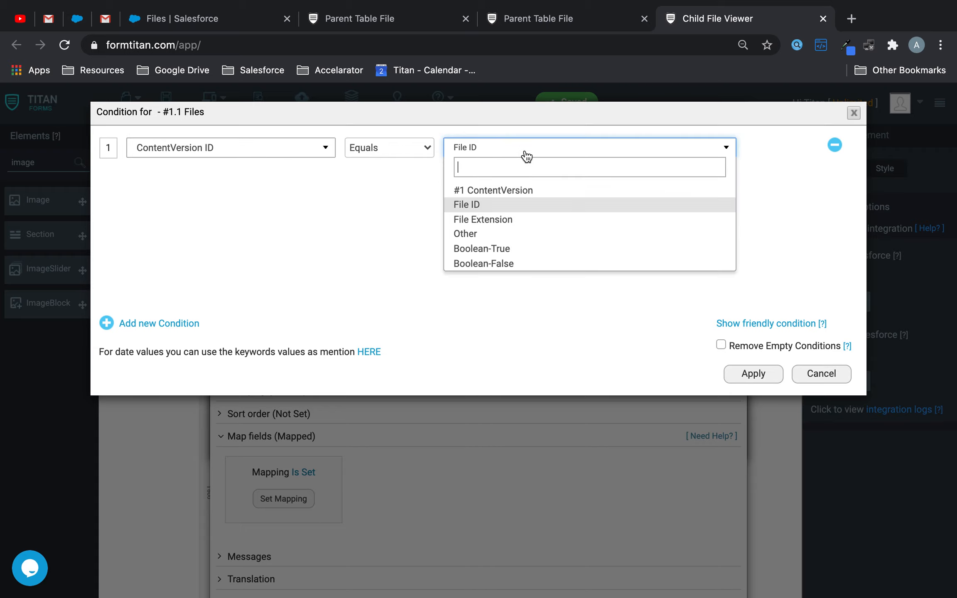
pyautogui.click(513, 191)
pyautogui.click(517, 174)
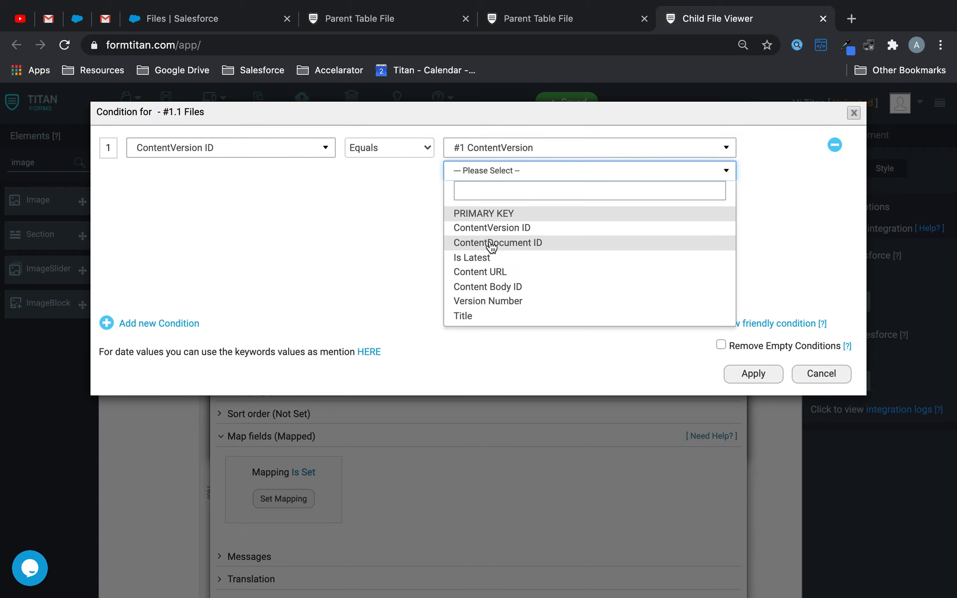
pyautogui.click(493, 227)
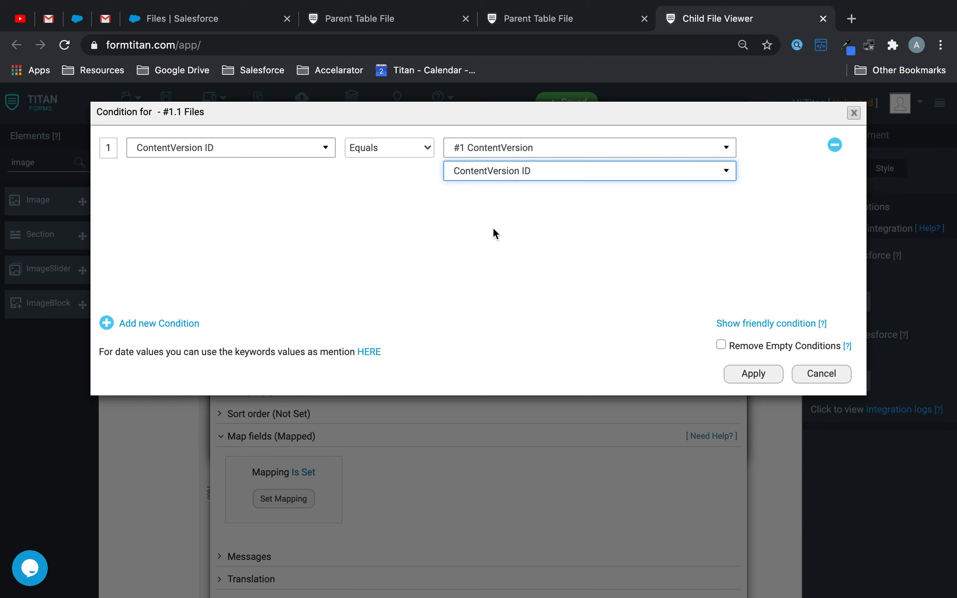
pyautogui.click(753, 374)
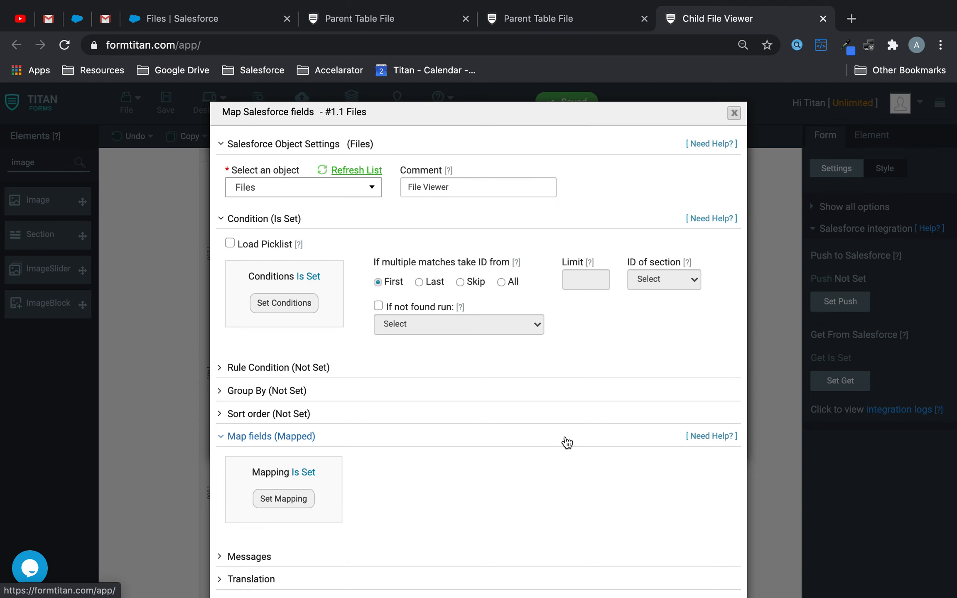
# Step: Add a rule condition to the File Viewer object requiring File Extension to equal "docx"
pyautogui.click(308, 367)
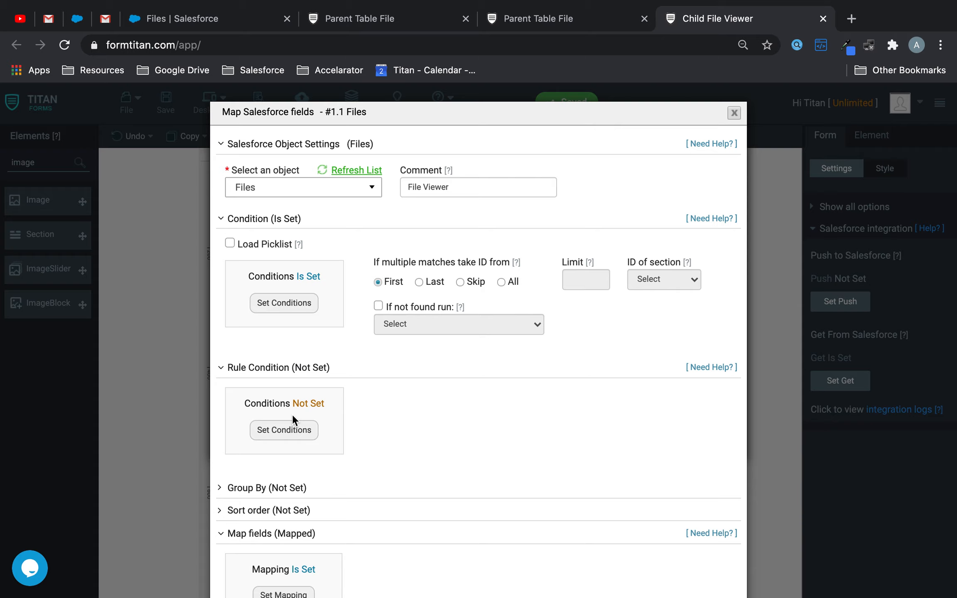
pyautogui.click(282, 429)
pyautogui.click(326, 153)
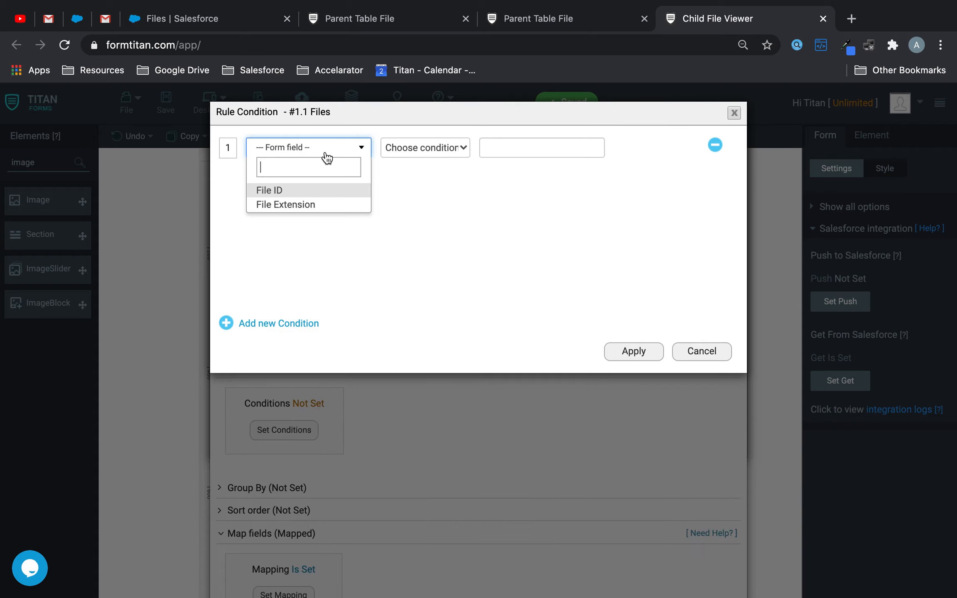
pyautogui.click(309, 205)
pyautogui.click(417, 149)
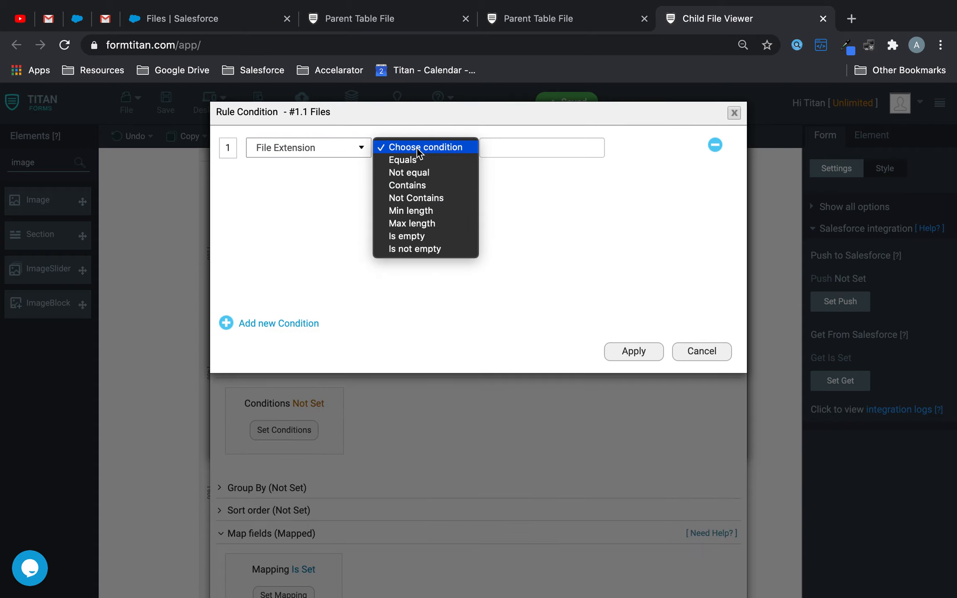
pyautogui.click(416, 158)
pyautogui.click(523, 139)
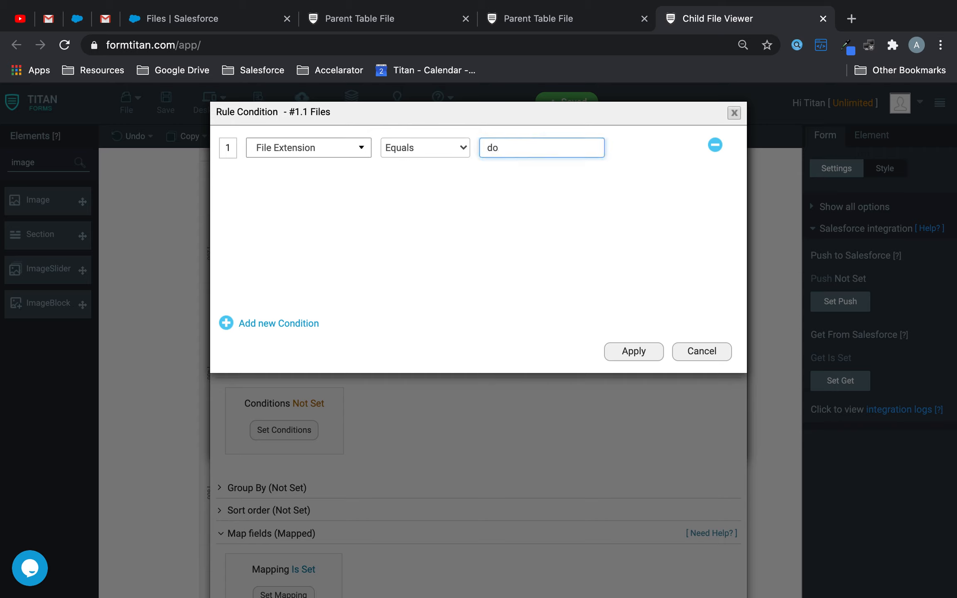
# Step: Add an Or alternative where File Extension equals "pdf", and apply the rule condition and the File Viewer object's settings
pyautogui.click(293, 316)
pyautogui.click(665, 148)
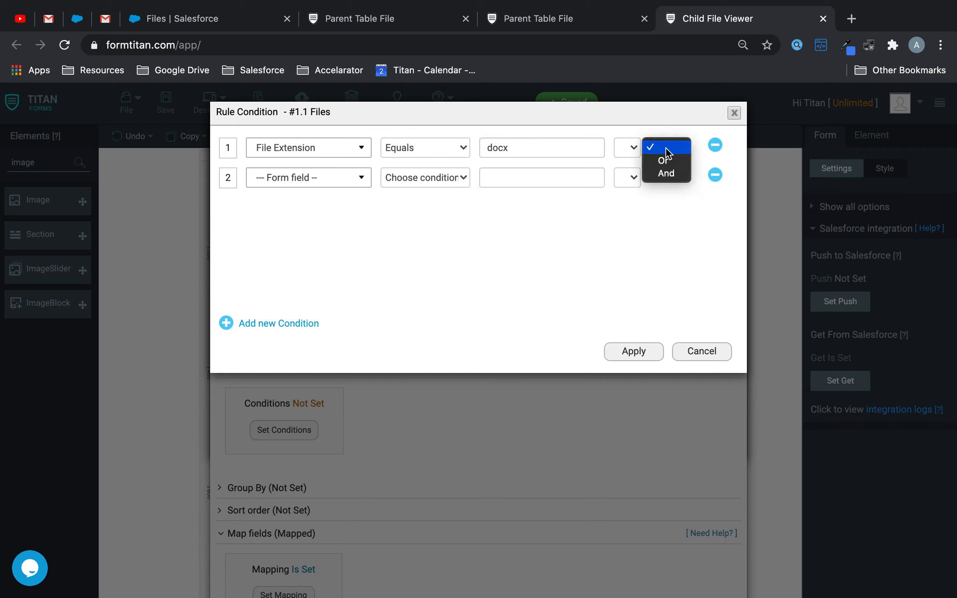
pyautogui.click(664, 161)
pyautogui.click(307, 182)
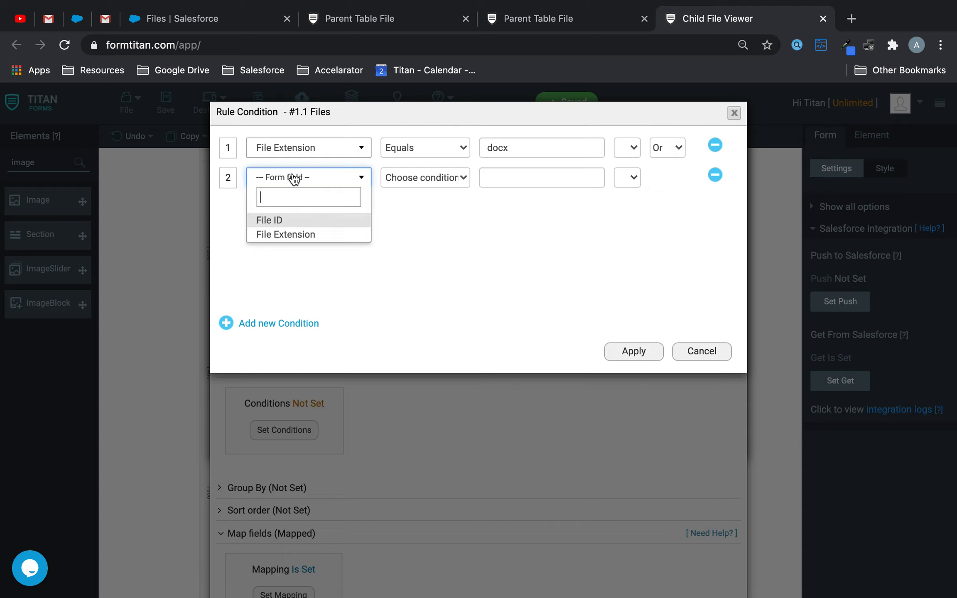
pyautogui.click(295, 238)
pyautogui.click(417, 178)
pyautogui.click(416, 189)
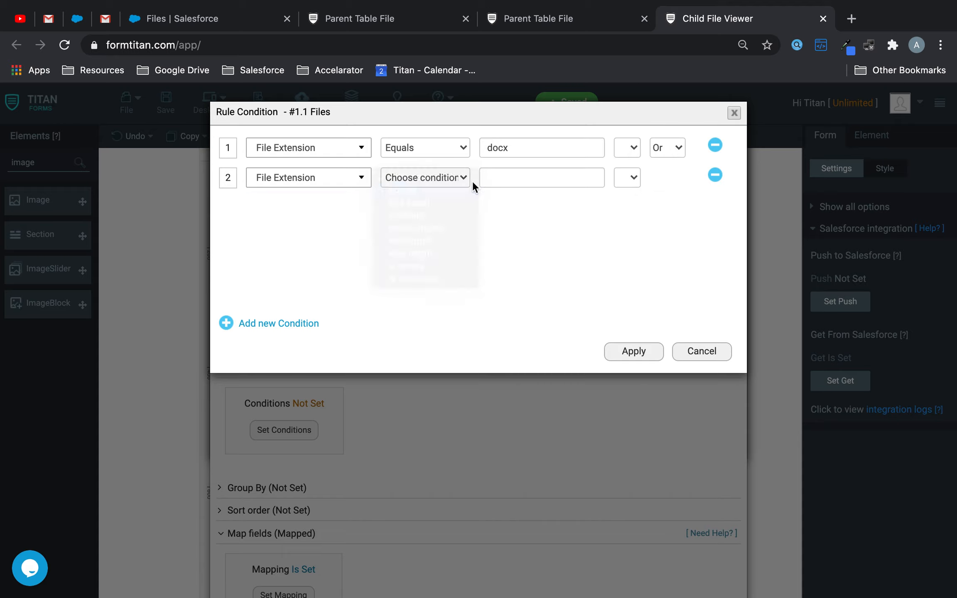
pyautogui.click(488, 177)
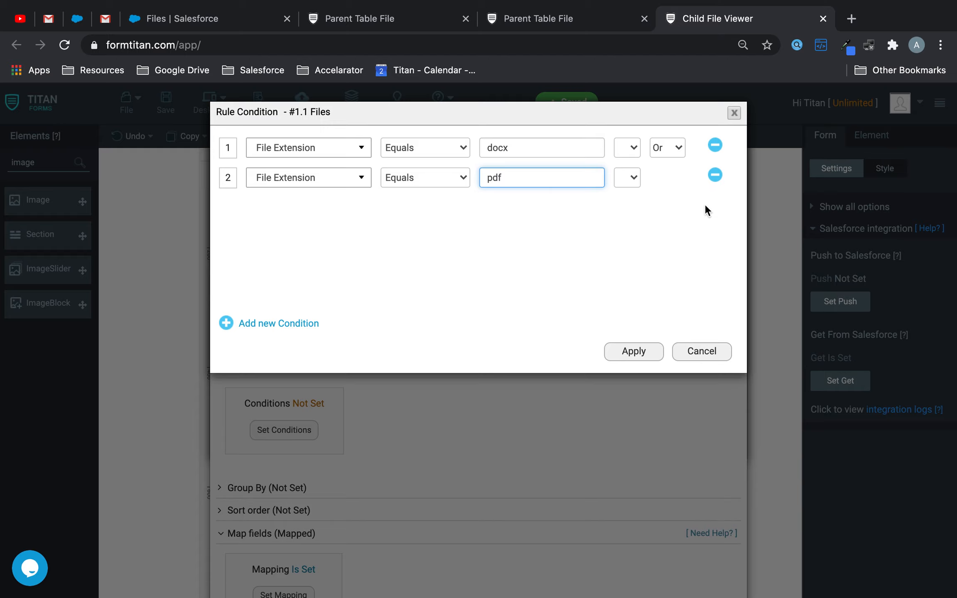
pyautogui.write('pdf')
pyautogui.click(640, 356)
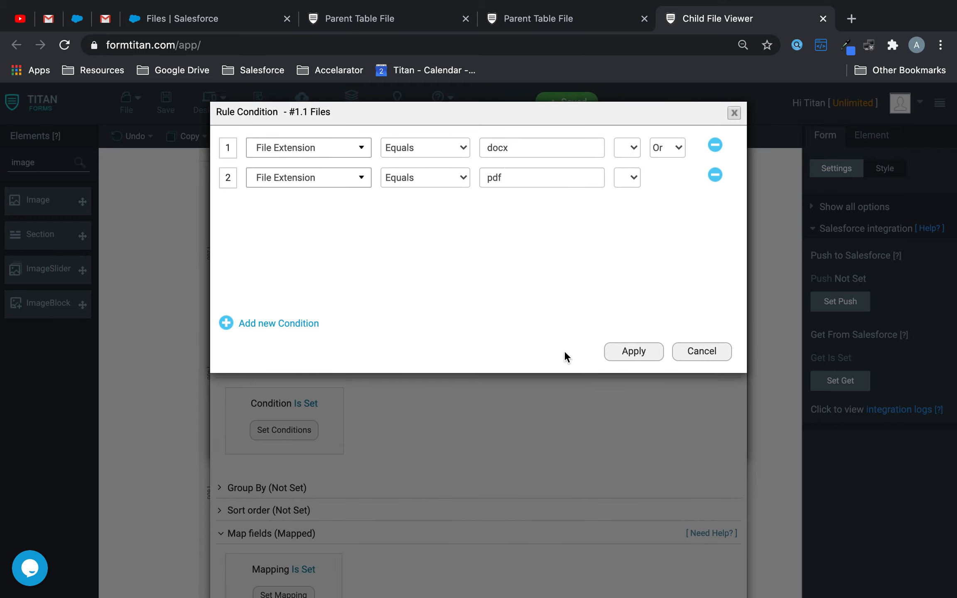
pyautogui.click(642, 357)
pyautogui.scroll(-5, 596, 446)
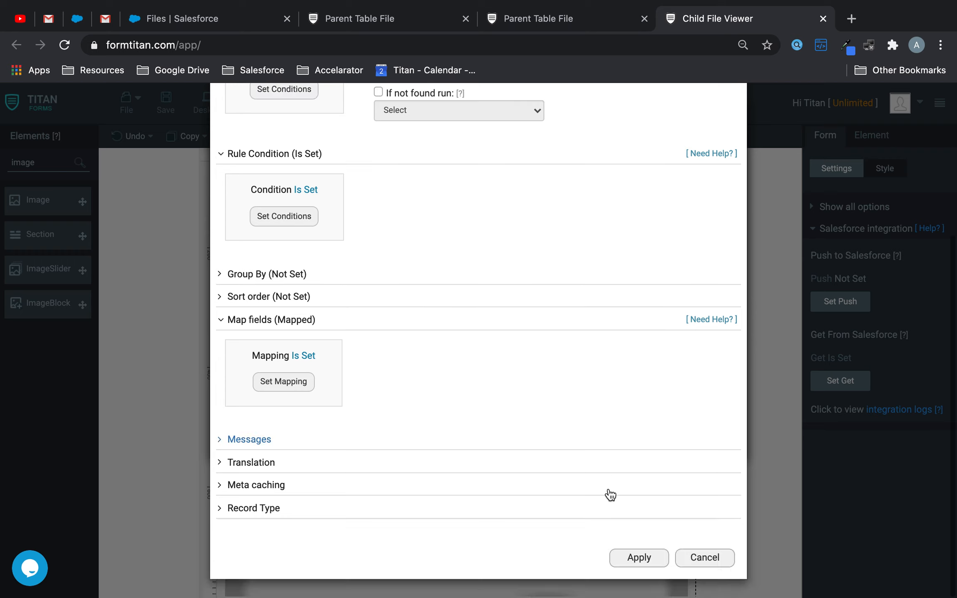
pyautogui.click(640, 560)
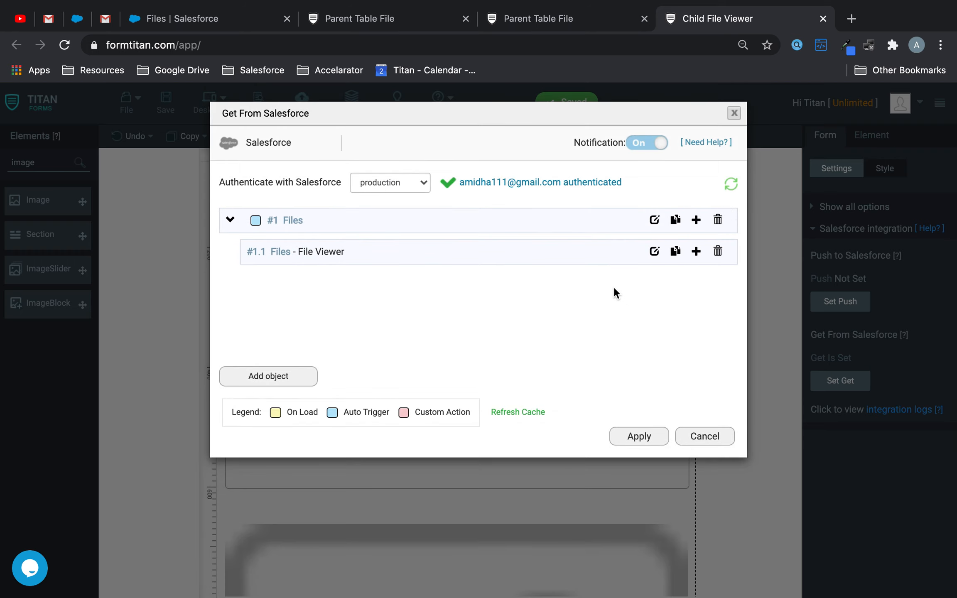
# Step: Duplicate the nested File Viewer object and set the copy's comment to "Image"
pyautogui.click(676, 251)
pyautogui.click(655, 281)
pyautogui.tripleClick(504, 186)
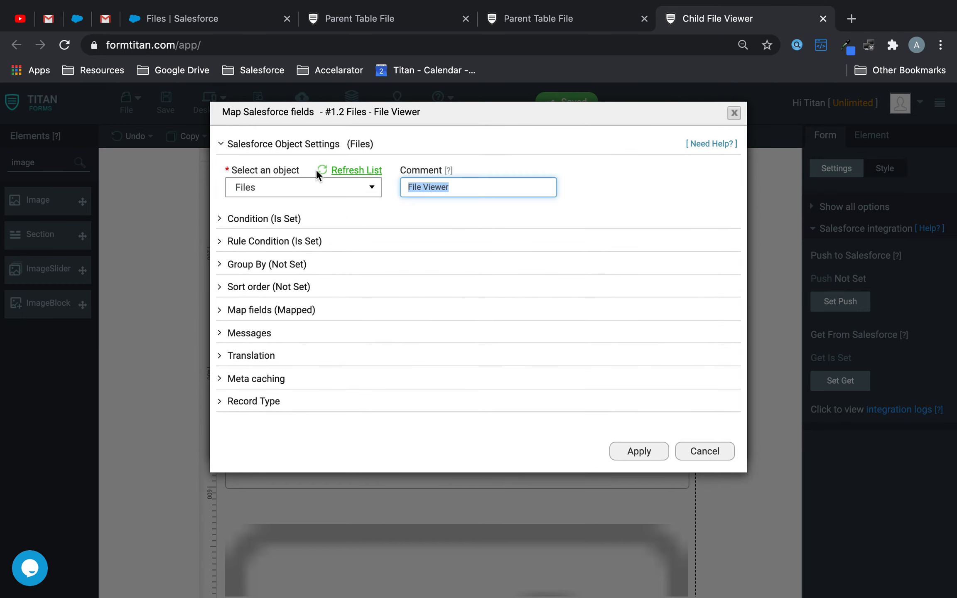
pyautogui.write('Image')
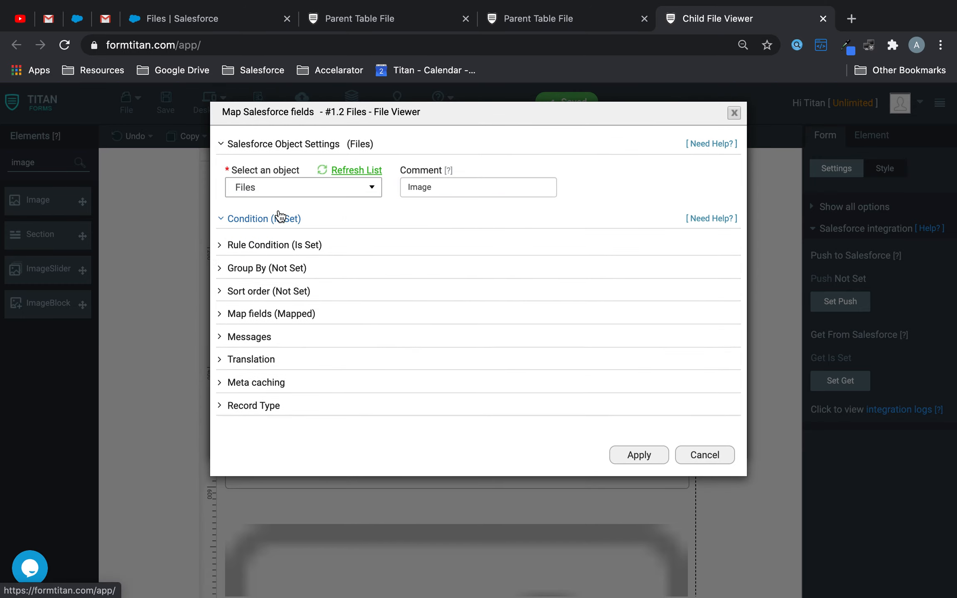
# Step: Review the ContentVersion ID condition of the Image copy and apply it
pyautogui.click(275, 218)
pyautogui.click(291, 306)
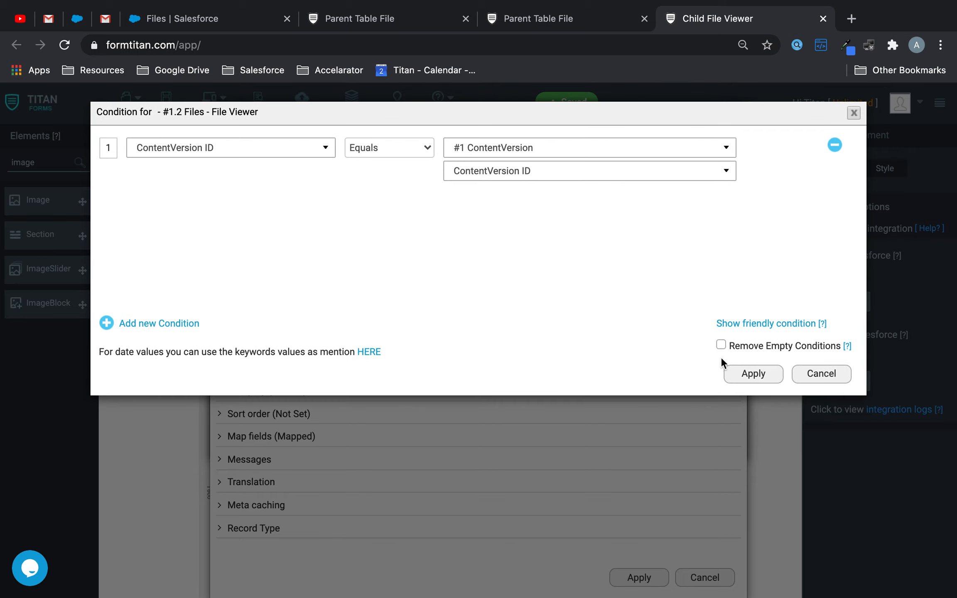
pyautogui.click(749, 358)
# Step: Change the Image copy's rule condition so File Extension equals "jpg" or "jpeg"
pyautogui.click(297, 367)
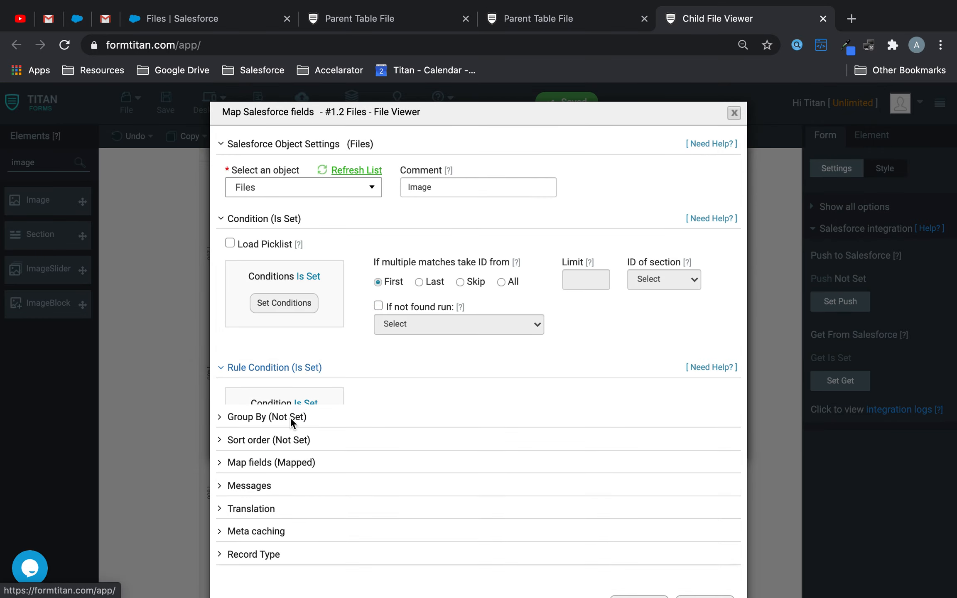
pyautogui.click(279, 431)
pyautogui.click(539, 144)
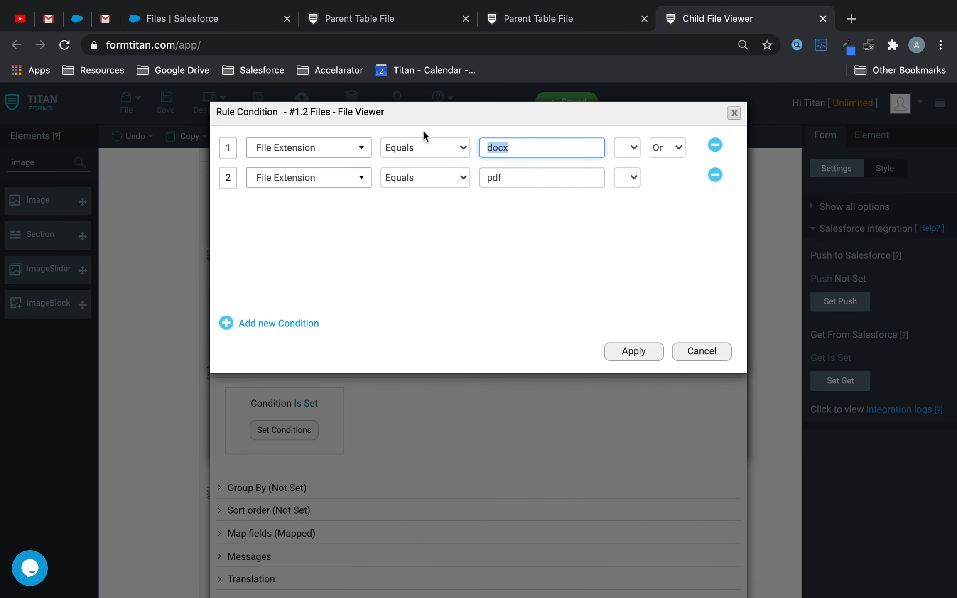
pyautogui.write('jpg')
pyautogui.doubleClick(508, 179)
pyautogui.write('jpeg')
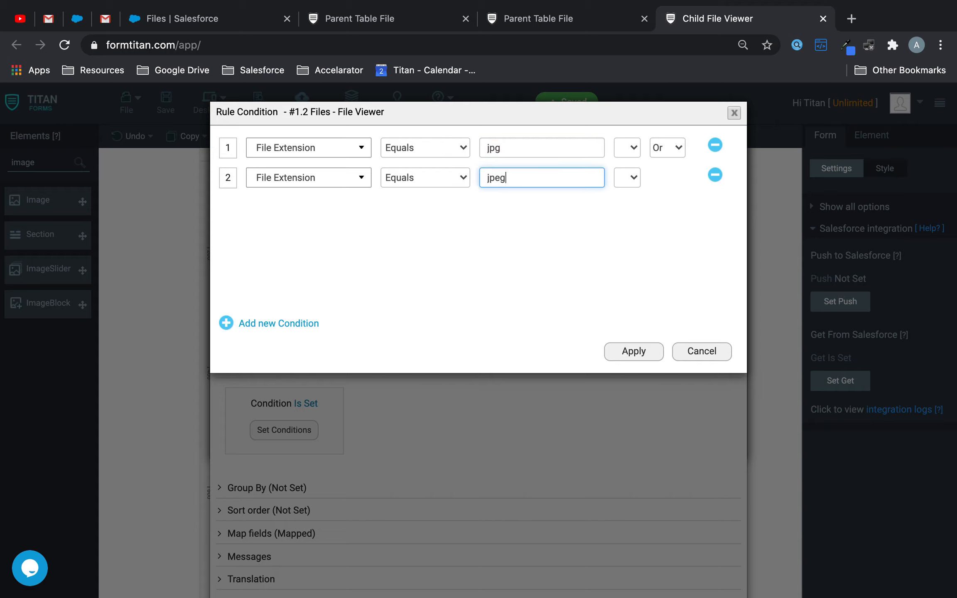
# Step: Add a third Or alternative where File Extension equals "png", and apply the rule condition
pyautogui.click(282, 323)
pyautogui.click(670, 177)
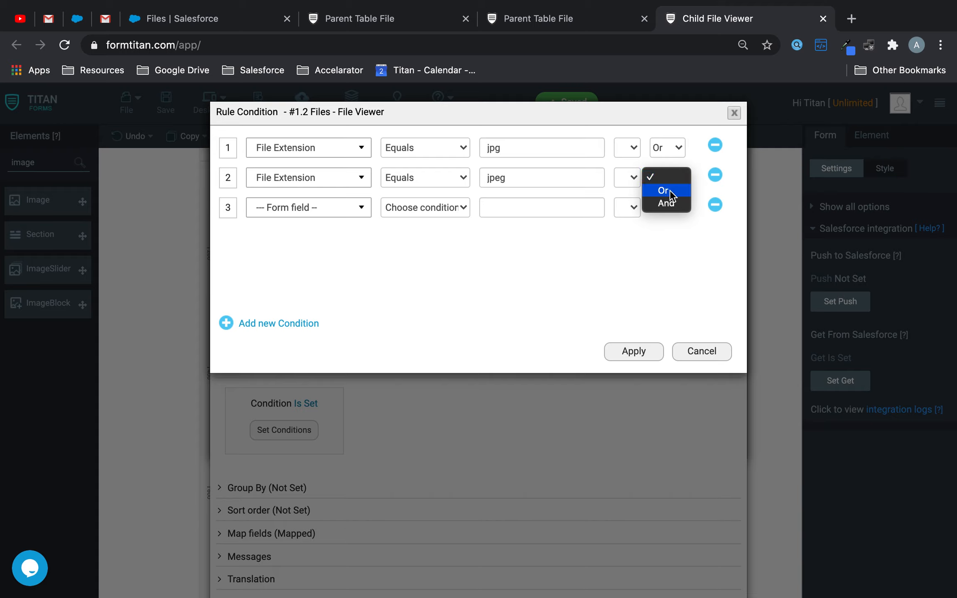
pyautogui.click(669, 189)
pyautogui.click(278, 207)
pyautogui.click(284, 264)
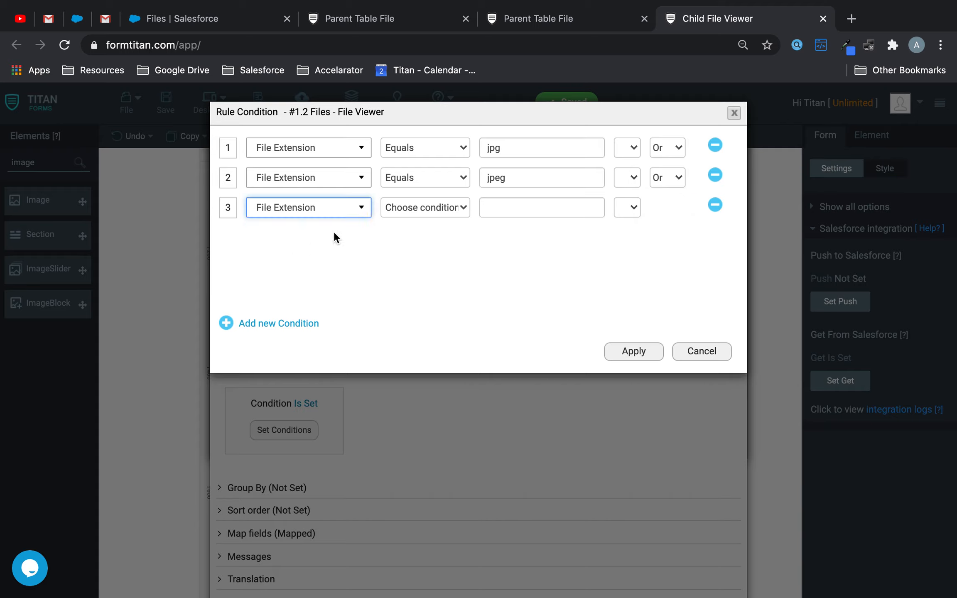
pyautogui.click(420, 206)
pyautogui.click(412, 221)
pyautogui.click(502, 208)
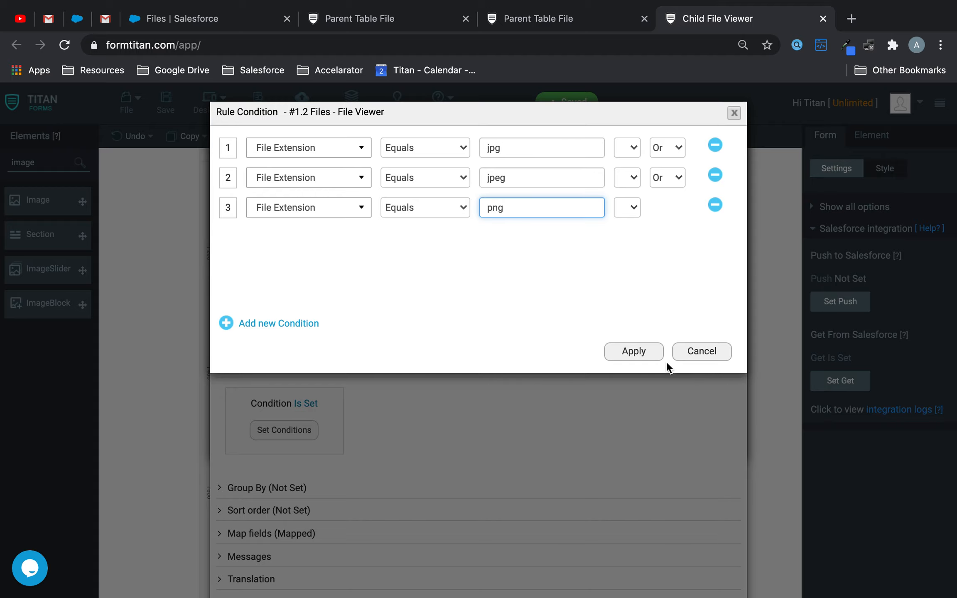
pyautogui.click(648, 352)
# Step: Remove the FilePreview field's Salesforce mapping from the Image copy
pyautogui.click(272, 535)
pyautogui.click(284, 592)
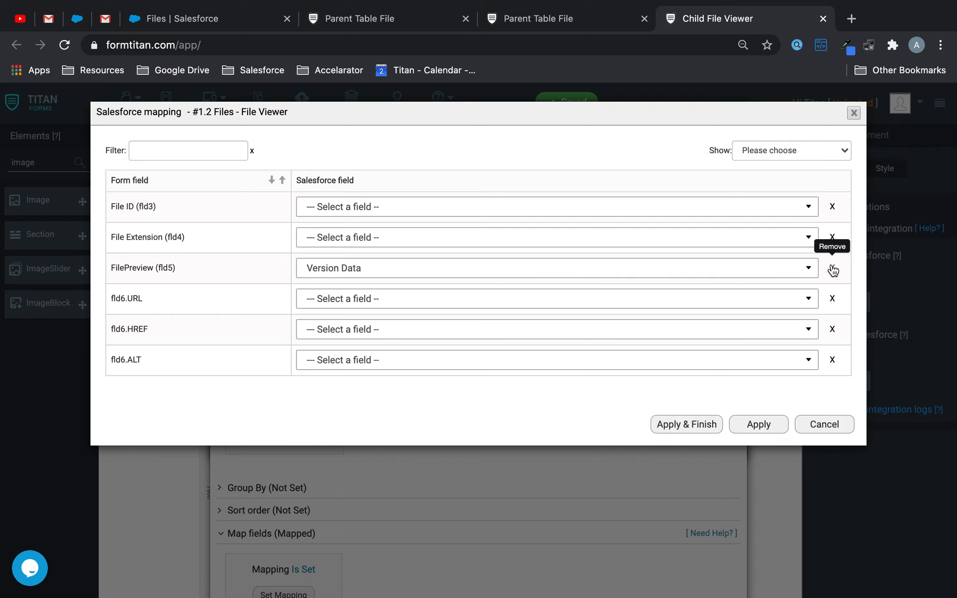
pyautogui.click(832, 268)
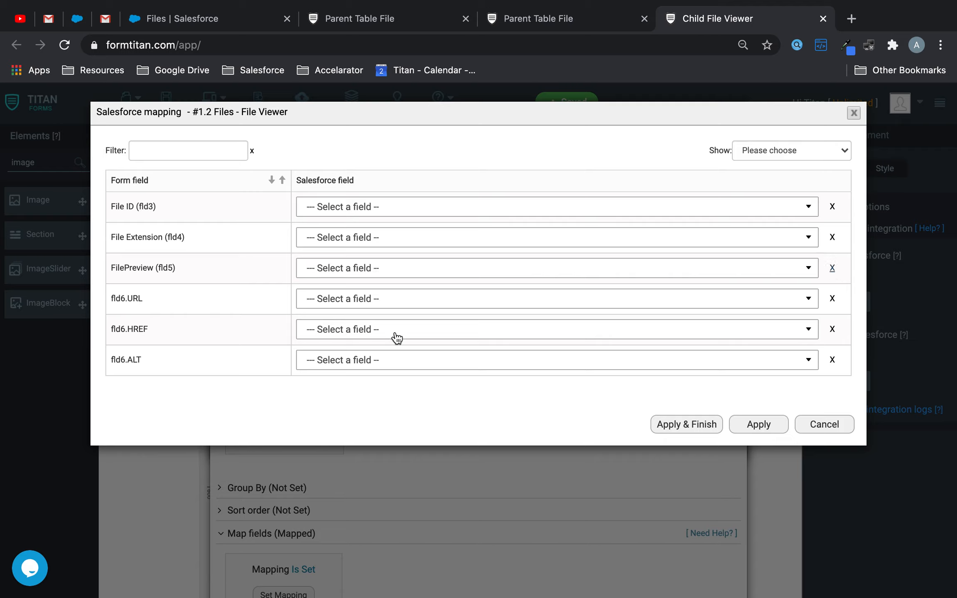
# Step: Map the image element's fld6.URL to Version Data, apply and finish the Salesforce mapping, and save the form
pyautogui.click(385, 299)
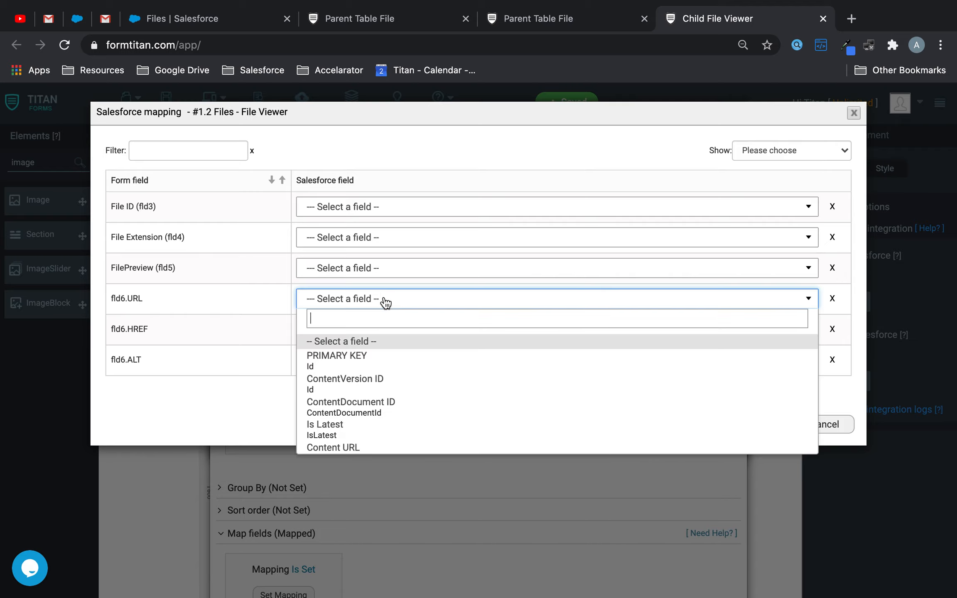
pyautogui.write('ver')
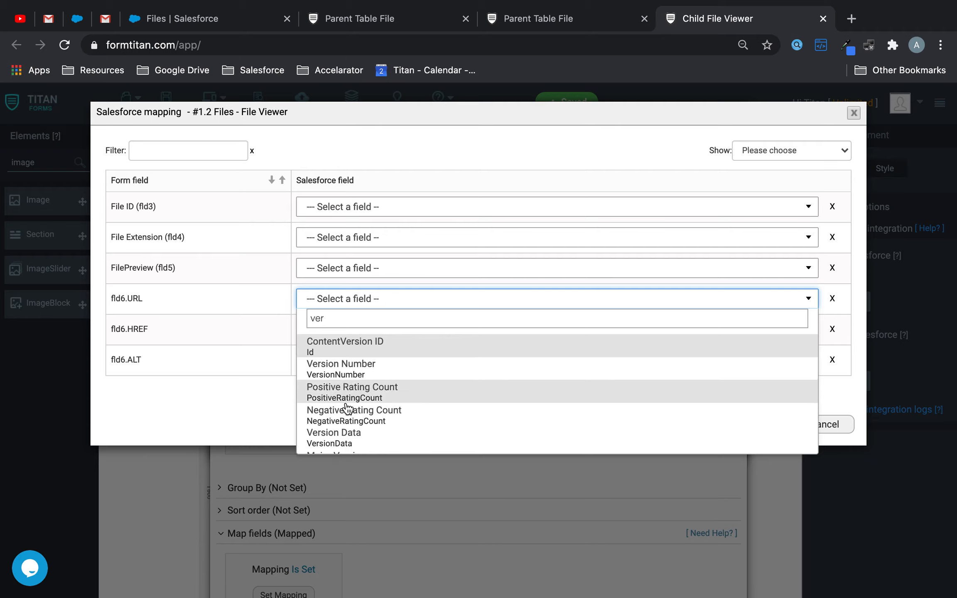
pyautogui.click(340, 432)
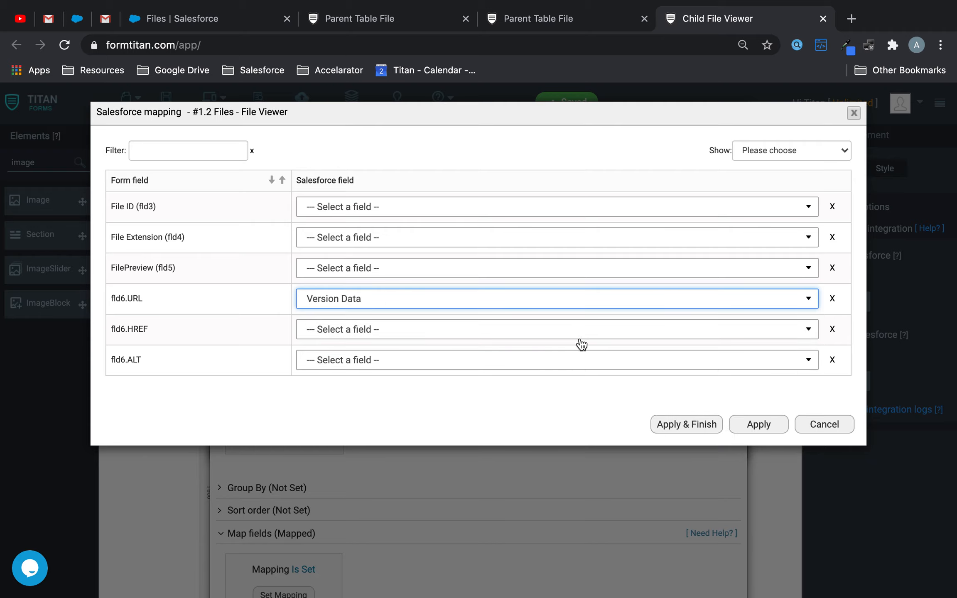
pyautogui.click(691, 425)
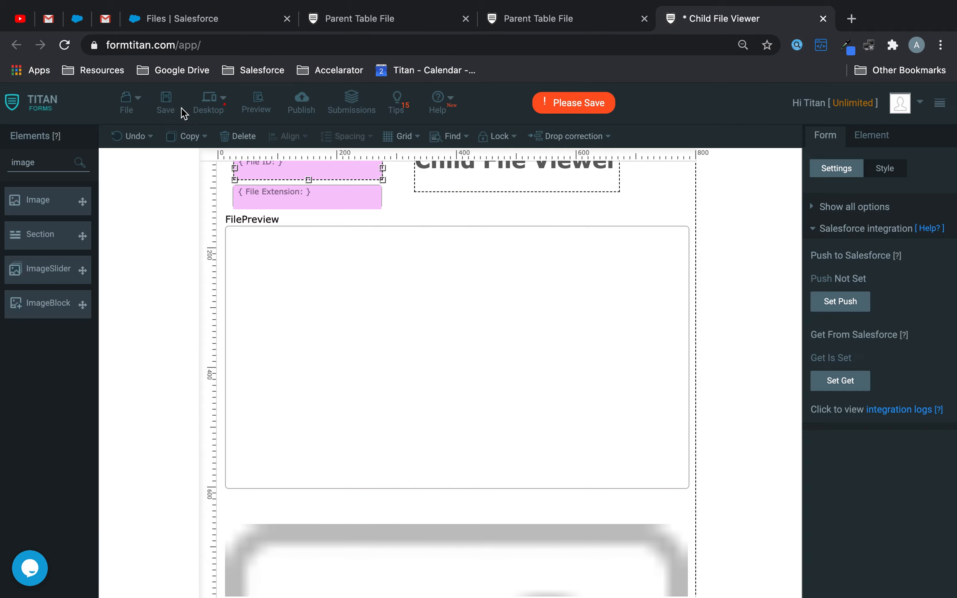
pyautogui.click(166, 102)
# Step: Review the nested File Viewer and Image objects in the Get From Salesforce settings, apply them and save the form again
pyautogui.click(865, 380)
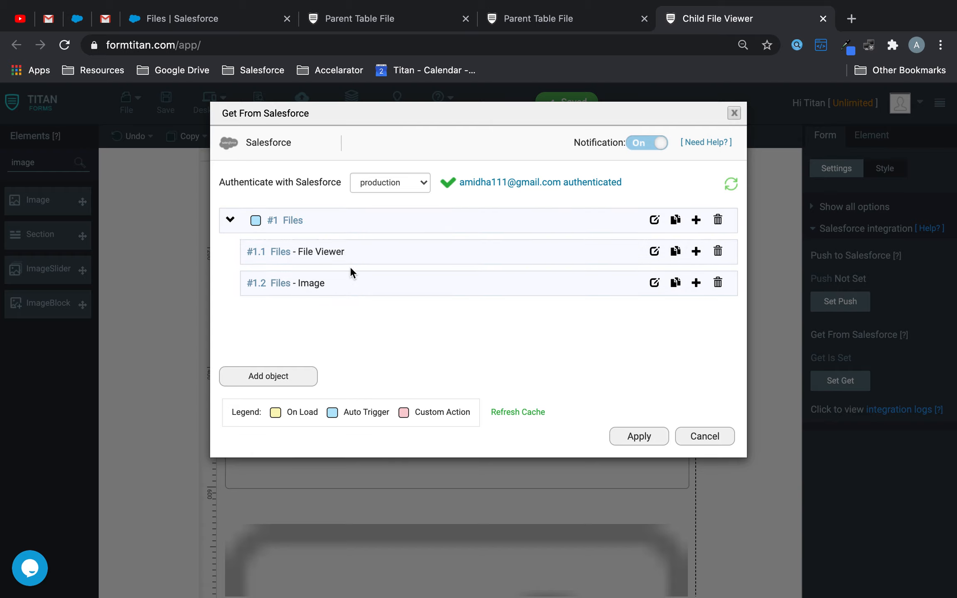
pyautogui.click(638, 435)
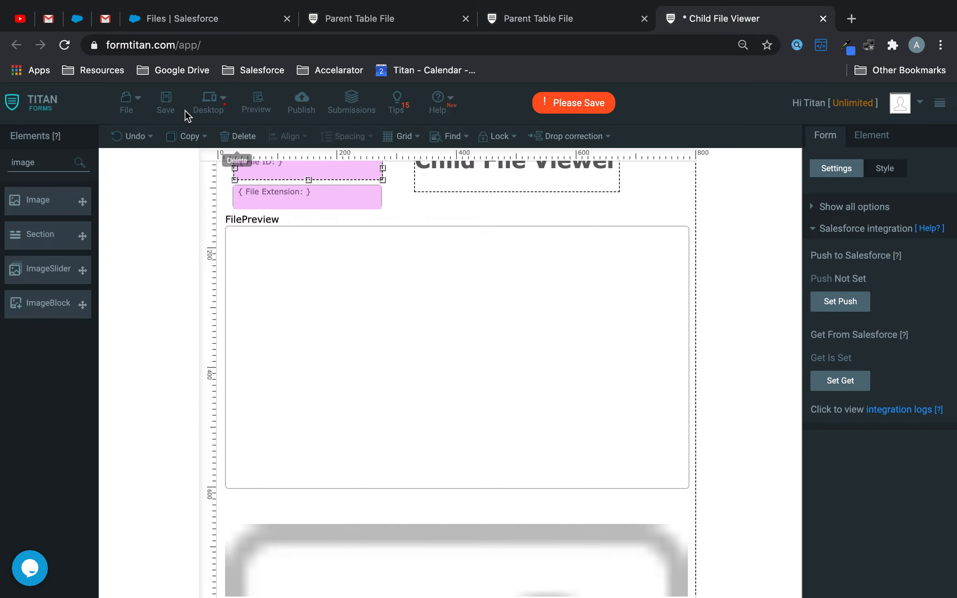
pyautogui.click(170, 109)
# Step: Switch to the live Parent Table File form, reload it and choose a contact to list that contact's files
pyautogui.click(513, 18)
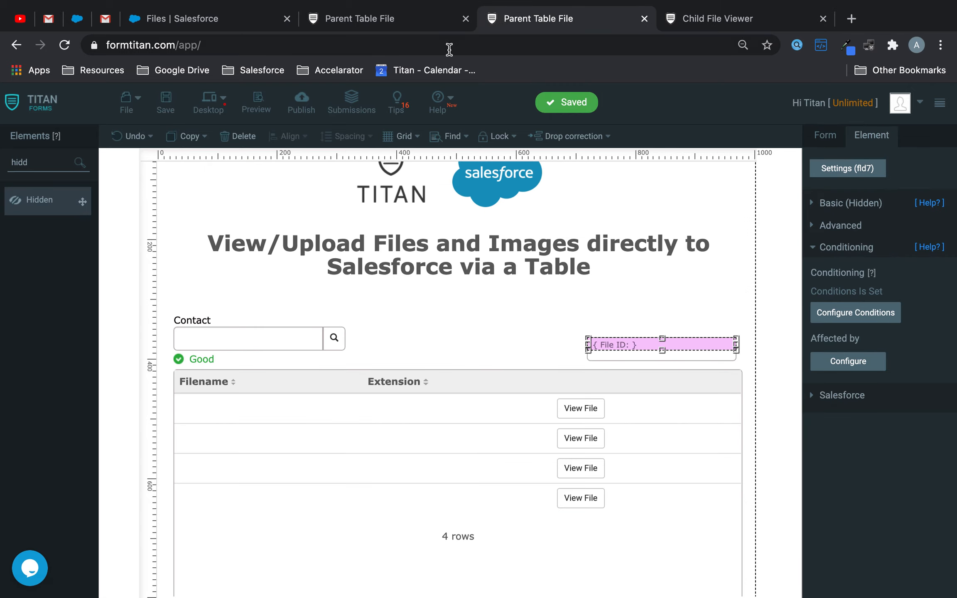
pyautogui.click(398, 27)
pyautogui.click(67, 45)
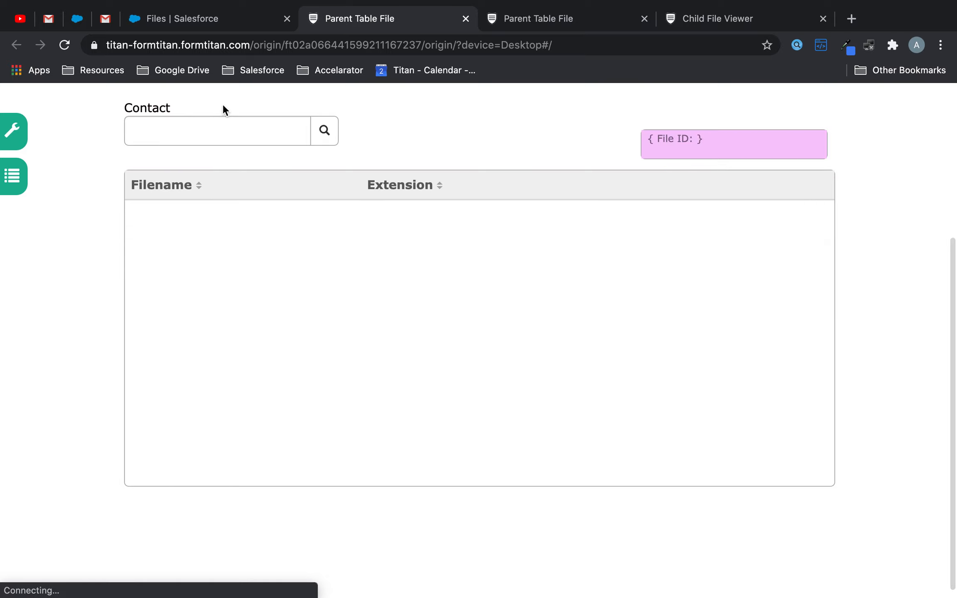
pyautogui.click(211, 138)
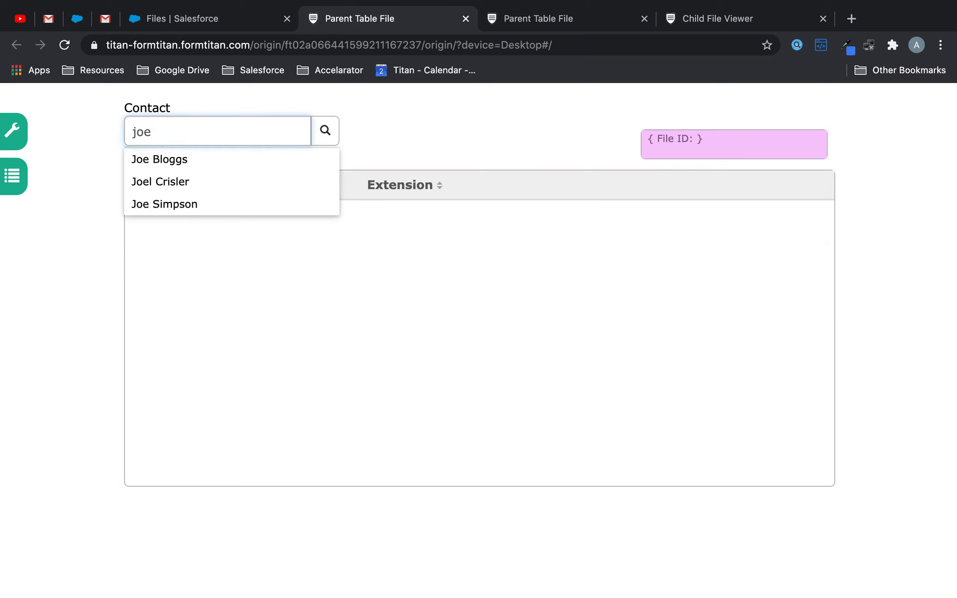
pyautogui.click(205, 162)
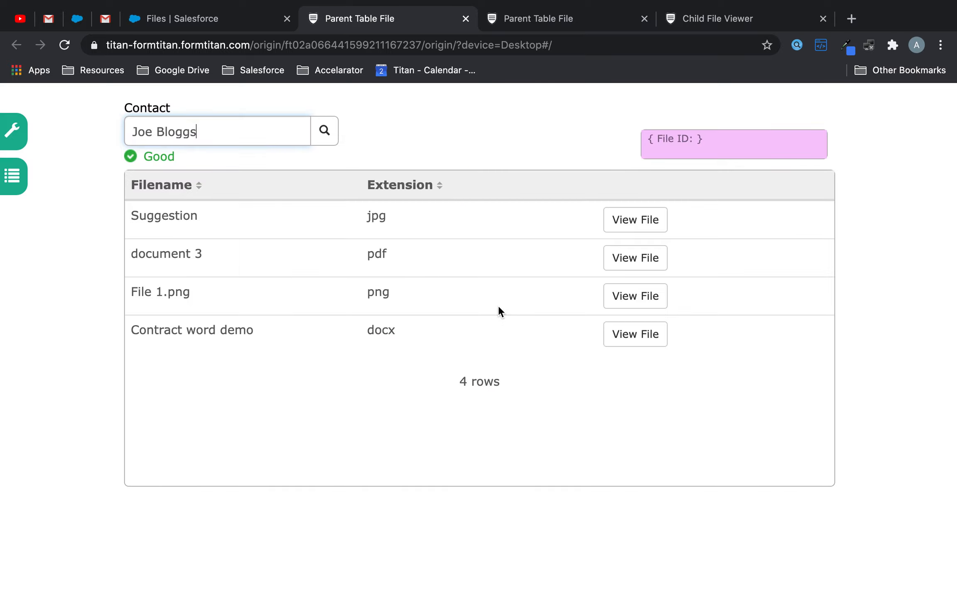
# Step: View the "Suggestion" jpg file in the child viewer, look through the image and close the viewer
pyautogui.click(638, 226)
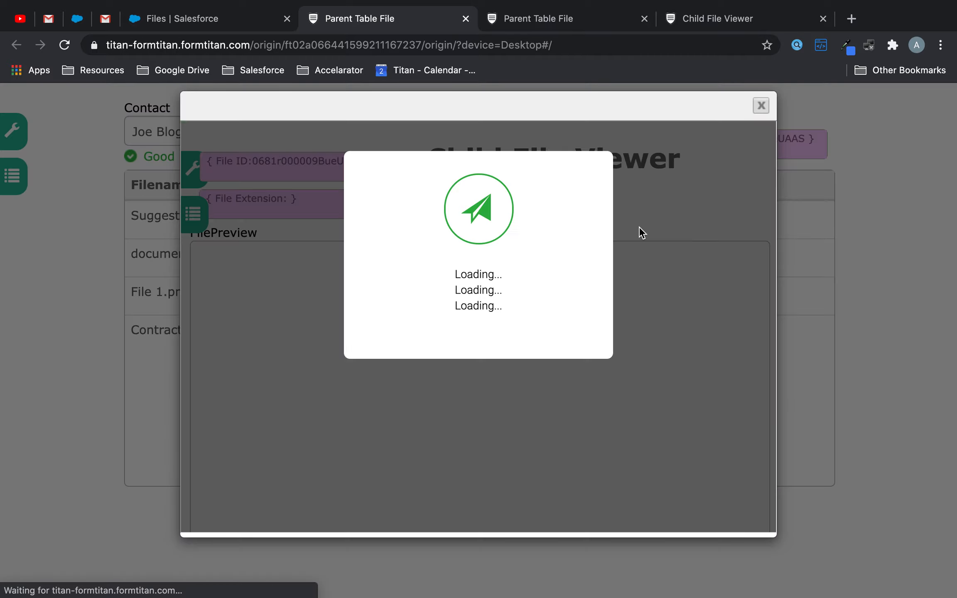
pyautogui.scroll(-10, 600, 322)
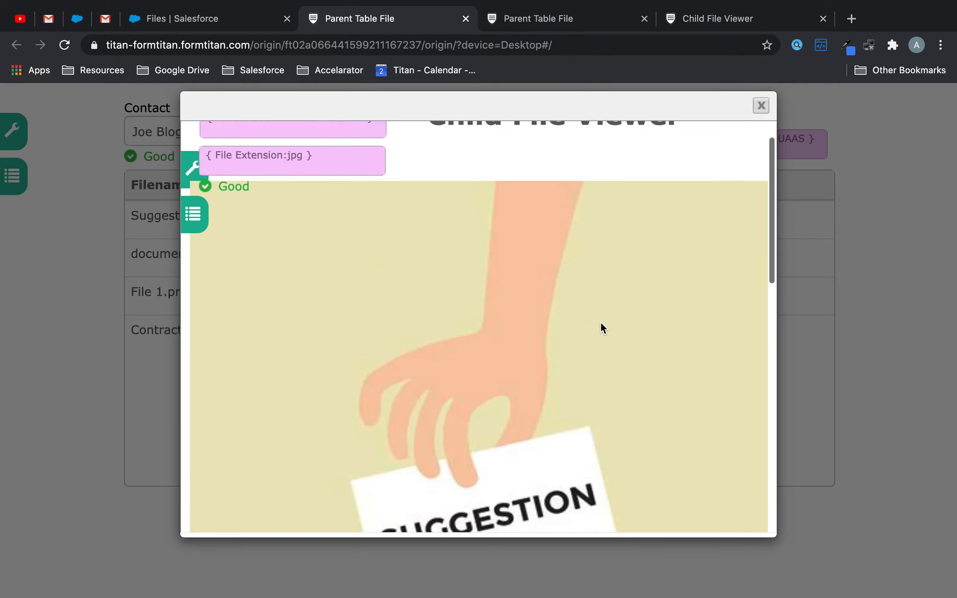
pyautogui.scroll(9, 600, 322)
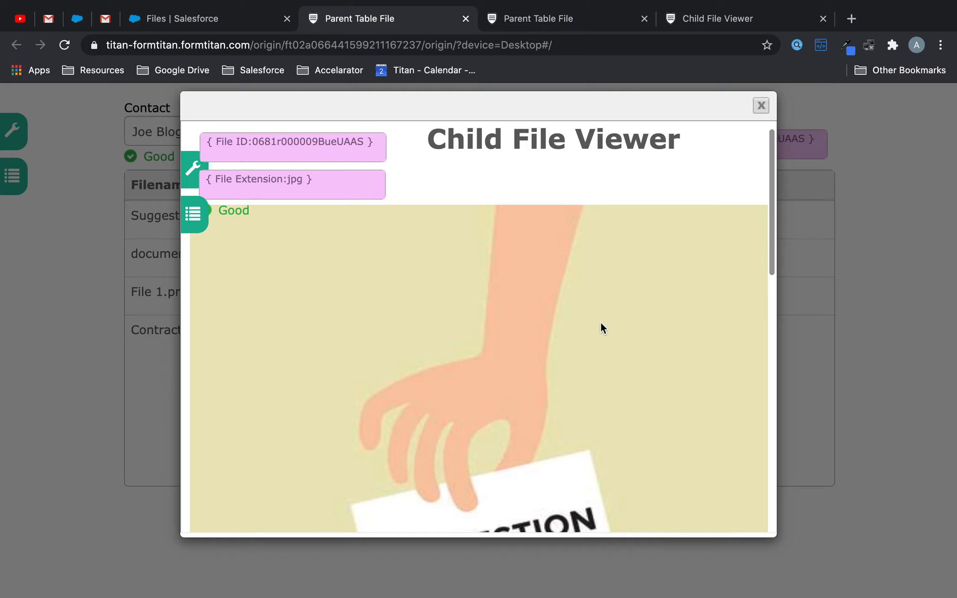
pyautogui.scroll(-5, 600, 321)
pyautogui.scroll(6, 600, 321)
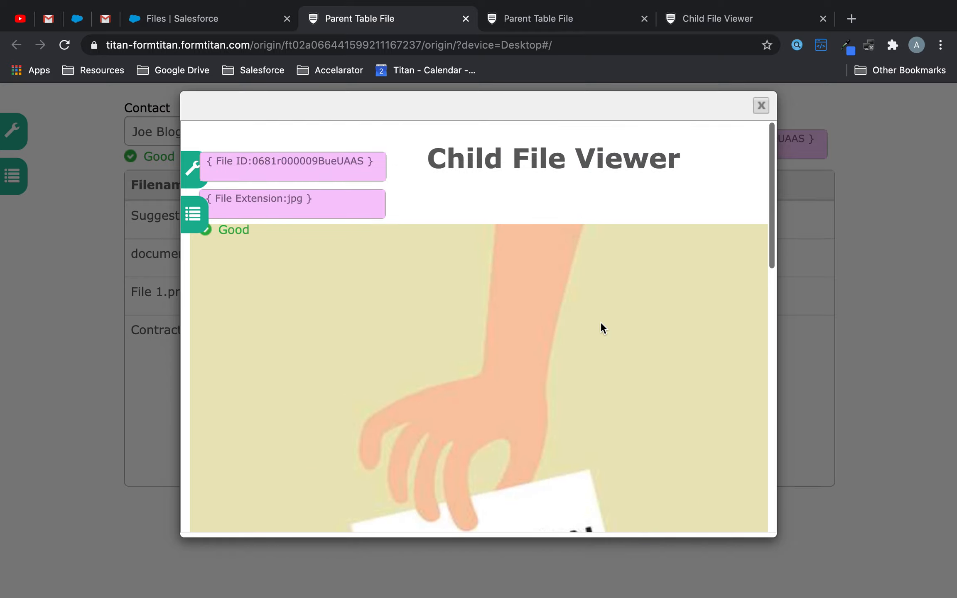
pyautogui.click(761, 106)
# Step: View the "document 3" pdf in the child viewer, look through its preview and close the viewer
pyautogui.click(650, 258)
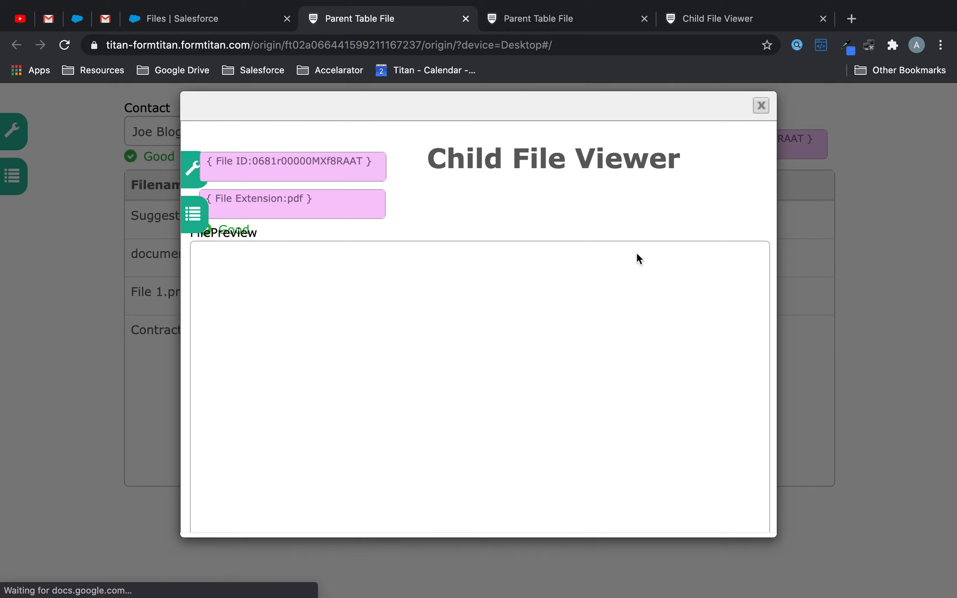
pyautogui.scroll(-3, 590, 367)
pyautogui.scroll(-5, 590, 367)
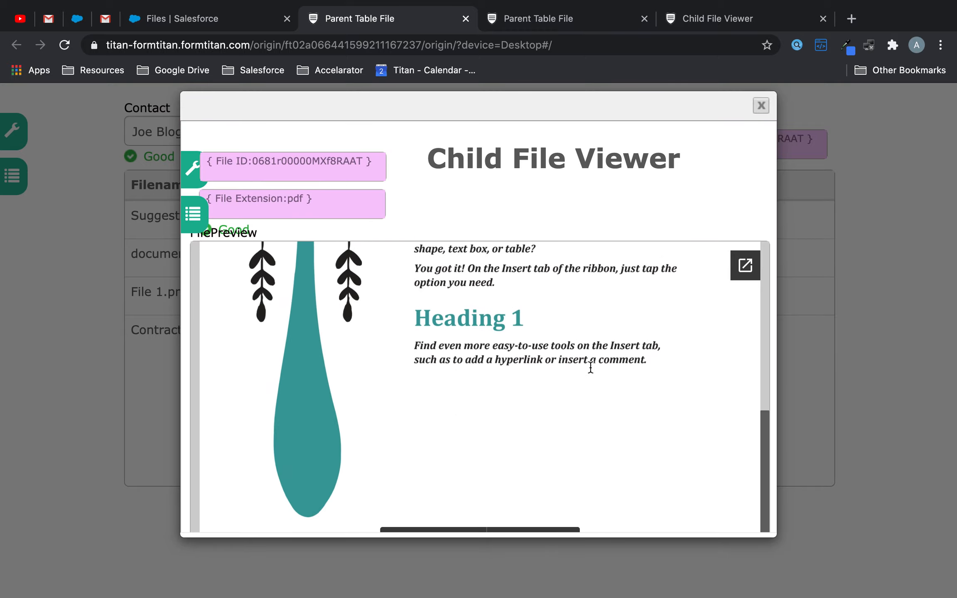
pyautogui.scroll(5, 590, 367)
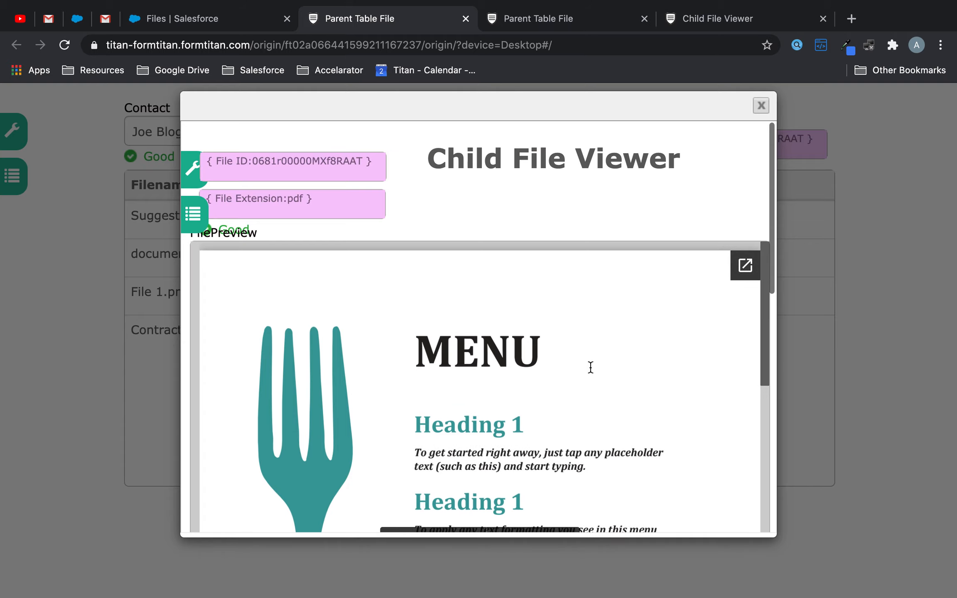
pyautogui.click(762, 110)
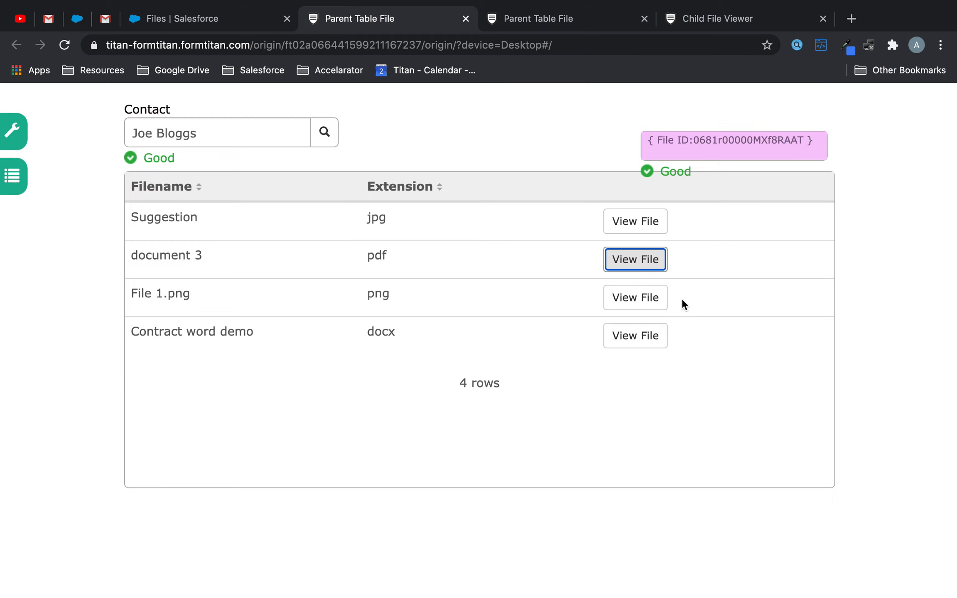
# Step: View "File 1.png" in the child viewer, look over the whole image and close the viewer
pyautogui.click(646, 299)
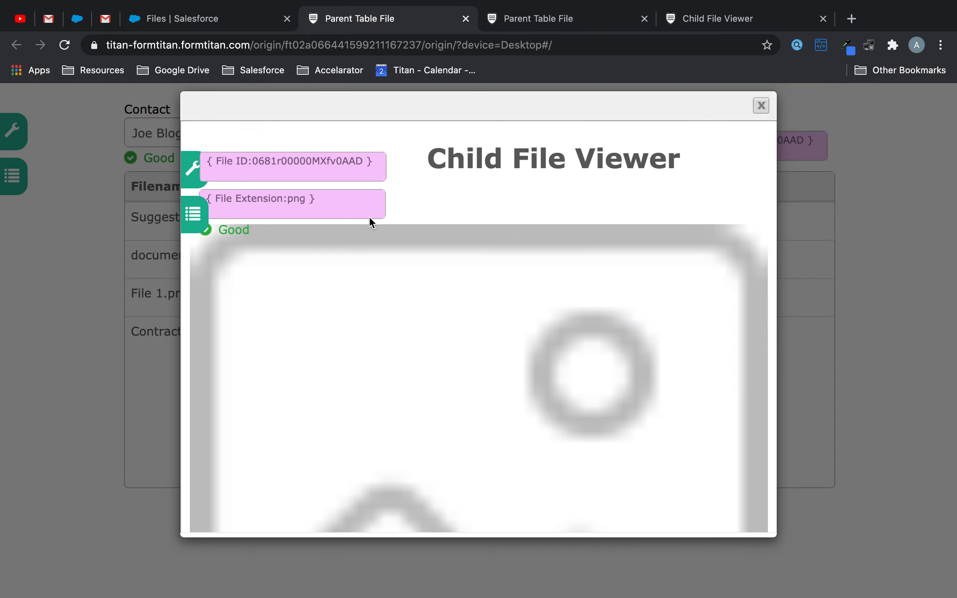
pyautogui.scroll(-4, 508, 373)
pyautogui.scroll(-3, 508, 371)
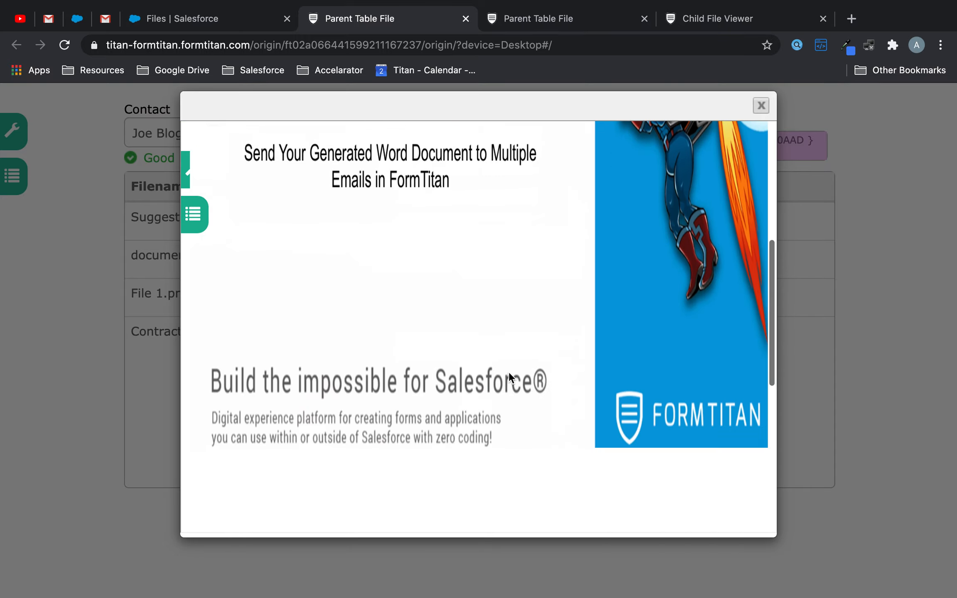
pyautogui.scroll(8, 576, 297)
pyautogui.click(760, 105)
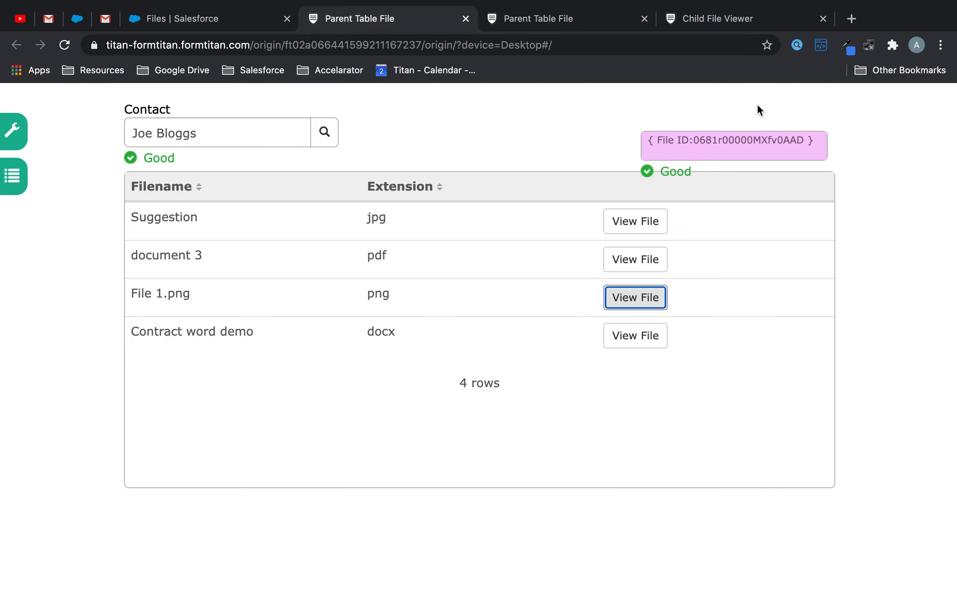
# Step: View the "Contract word demo" docx in the child viewer, look through its pages and close the viewer
pyautogui.click(636, 332)
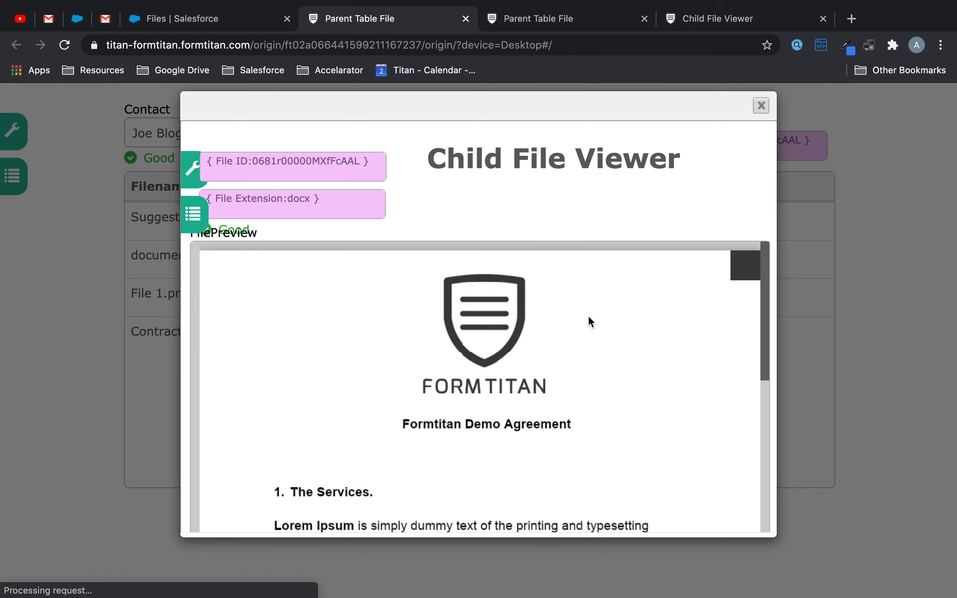
pyautogui.scroll(-10, 590, 322)
pyautogui.scroll(-3, 590, 320)
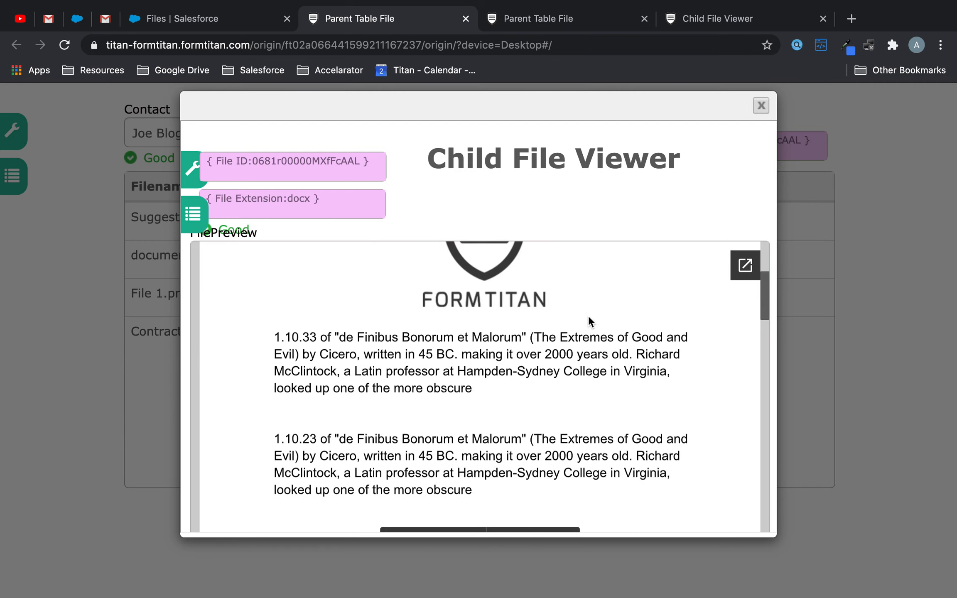
pyautogui.scroll(15, 588, 314)
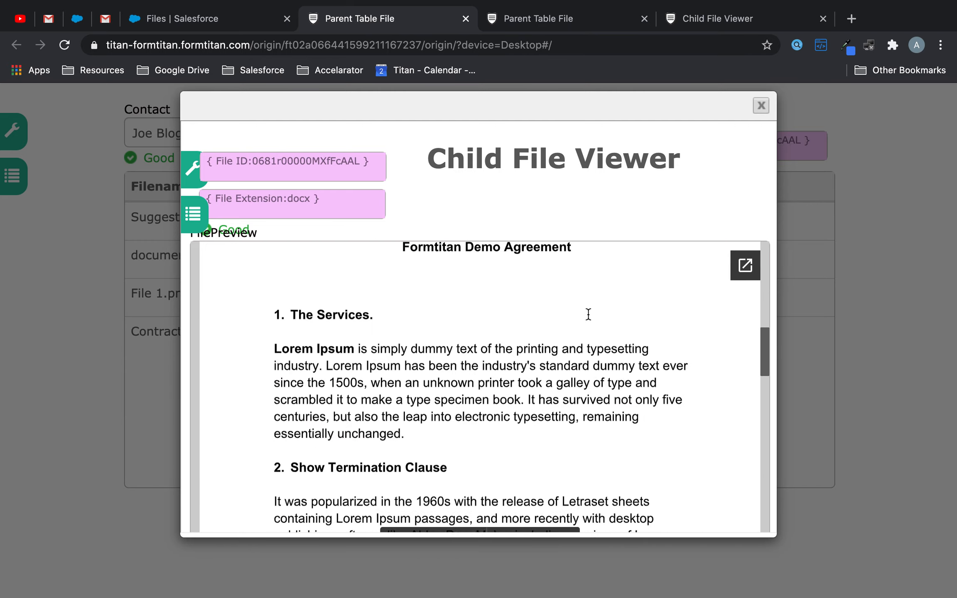
pyautogui.click(759, 105)
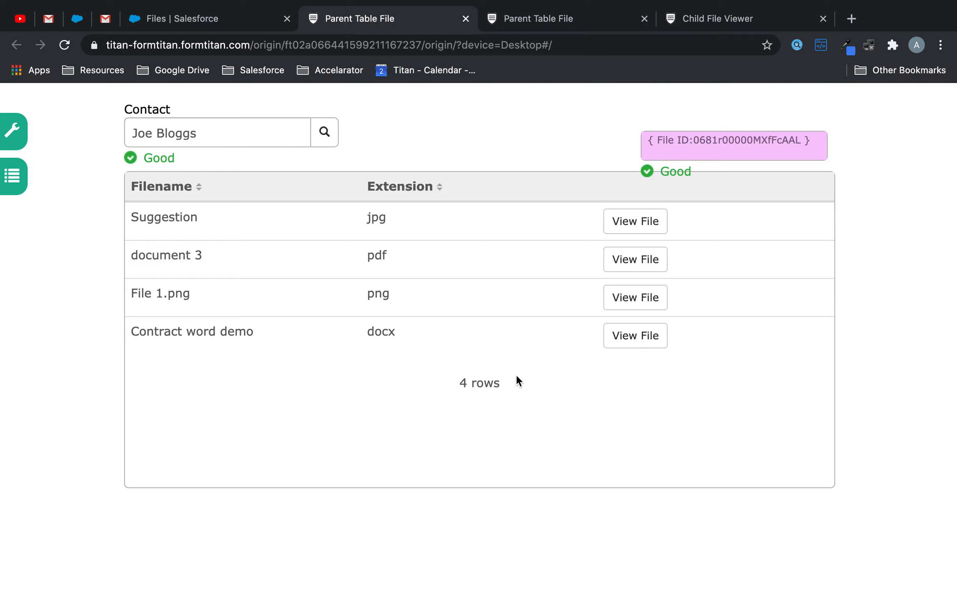
# Step: Return to the Parent Table File form editor and place a FileUpload element beneath the file table
pyautogui.click(606, 19)
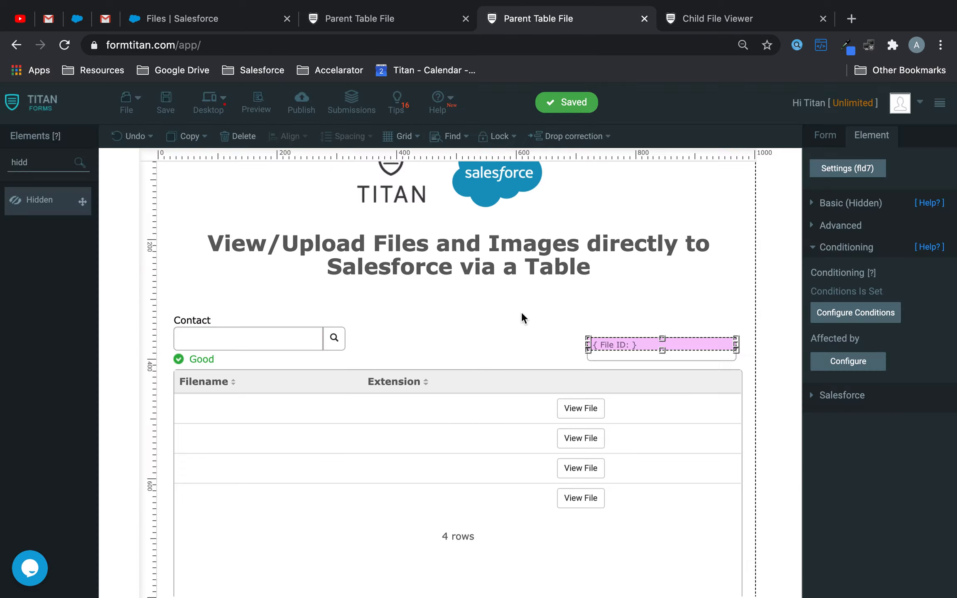
pyautogui.scroll(-3, 515, 326)
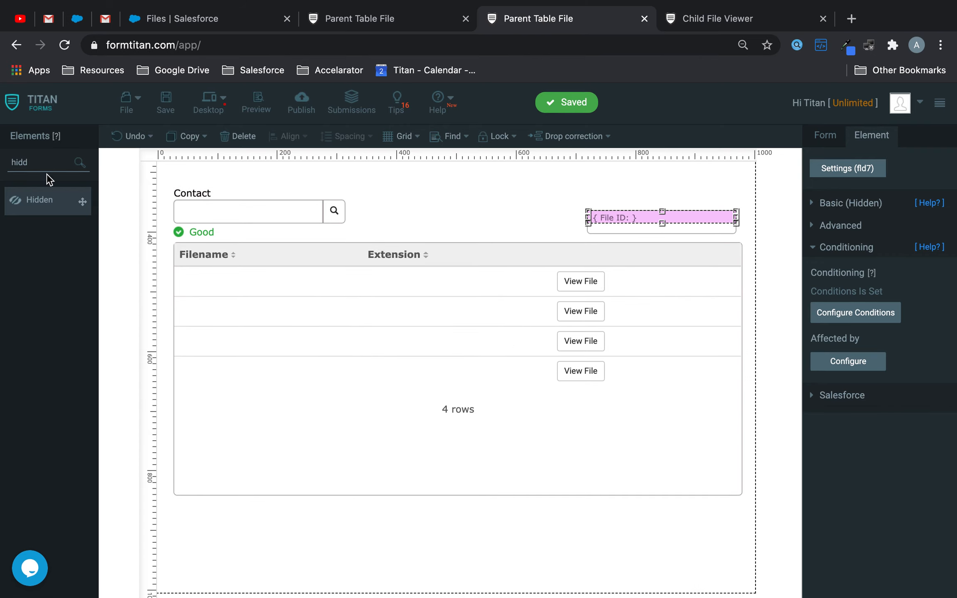
pyautogui.press('BackSpace')
pyautogui.write('file')
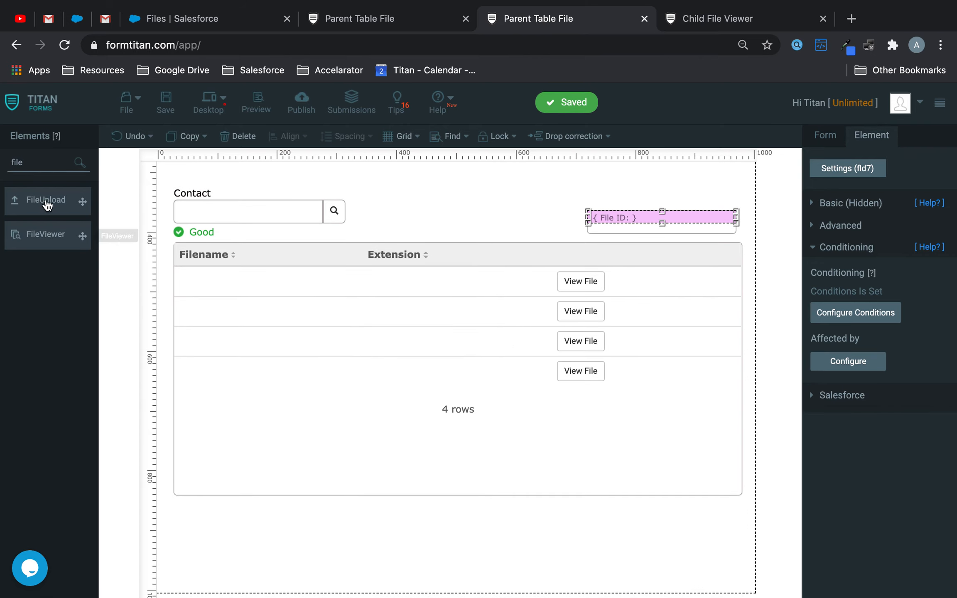
pyautogui.moveTo(46, 200); pyautogui.dragTo(220, 519)
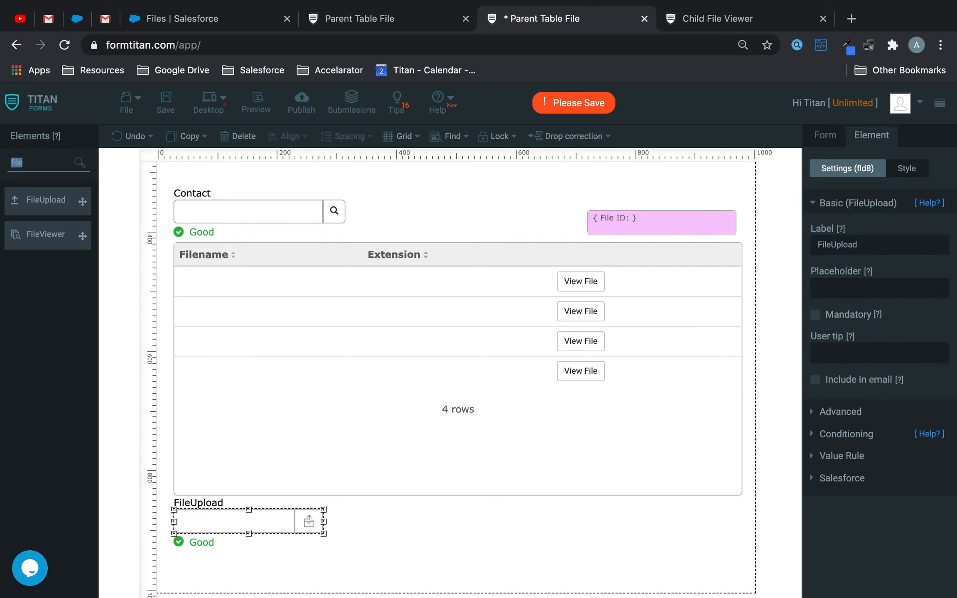
# Step: Add a Submit button beside the FileUpload element and apply its Salesforce action without adding any objects
pyautogui.write('butt')
pyautogui.moveTo(42, 235); pyautogui.dragTo(385, 523)
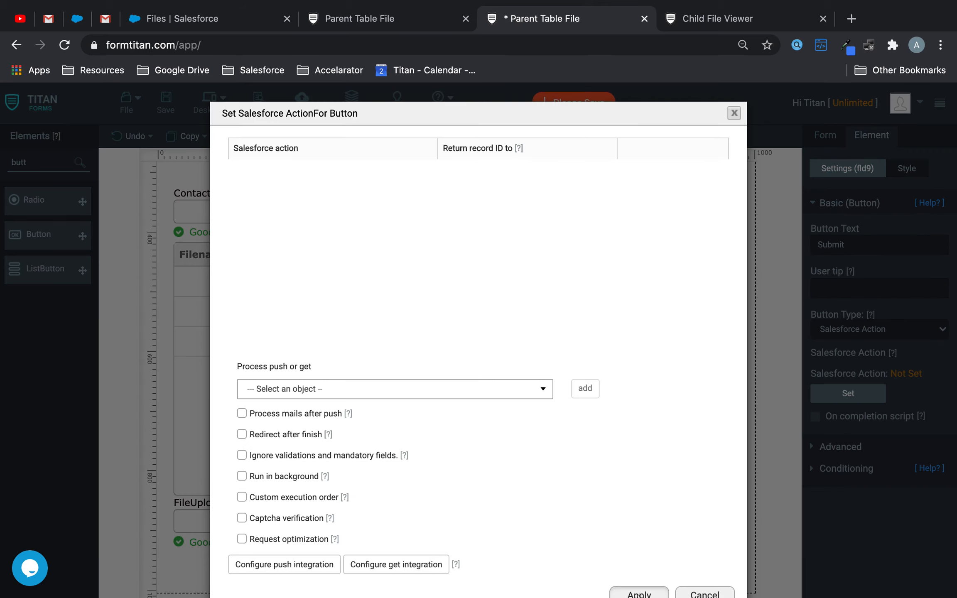
pyautogui.click(637, 594)
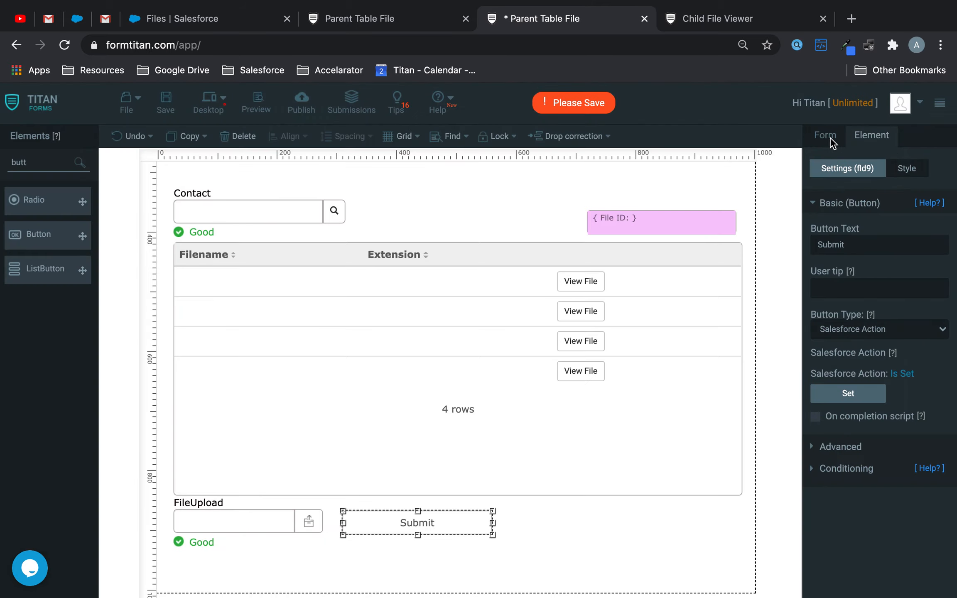
# Step: Set up a Salesforce push for the form and choose Files as its mapping object
pyautogui.click(831, 141)
pyautogui.click(849, 233)
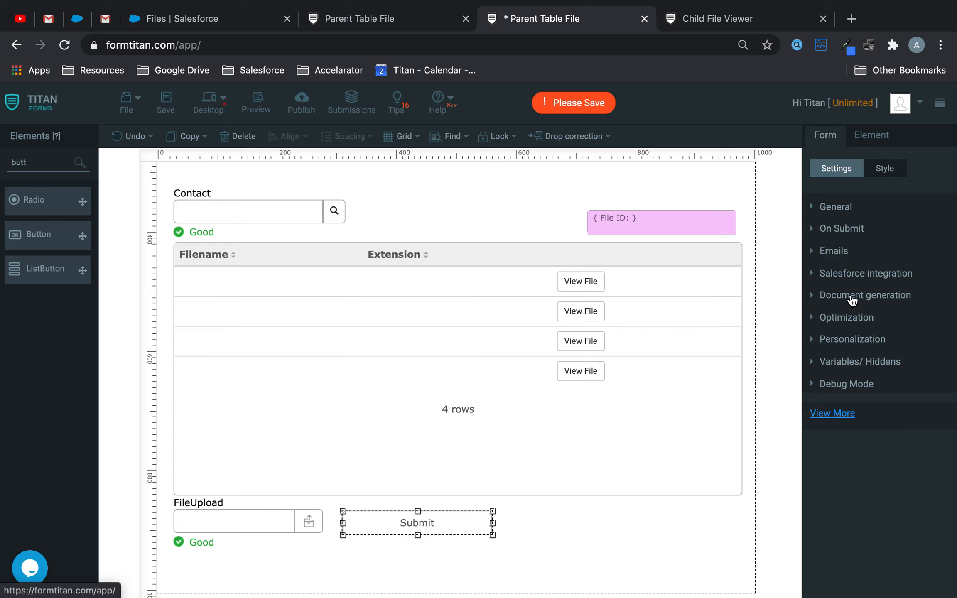
pyautogui.click(856, 274)
pyautogui.click(852, 308)
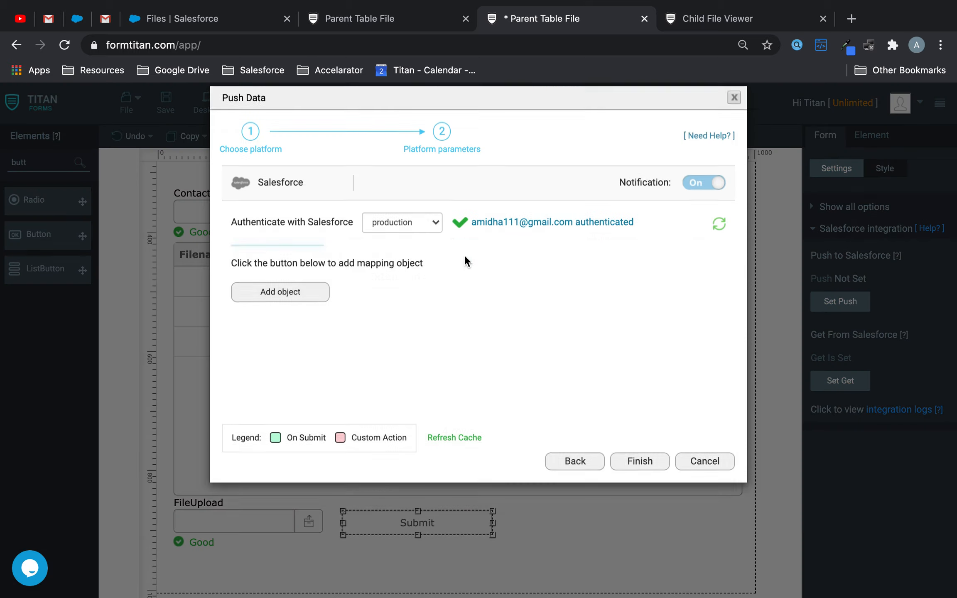
pyautogui.click(322, 306)
pyautogui.click(348, 191)
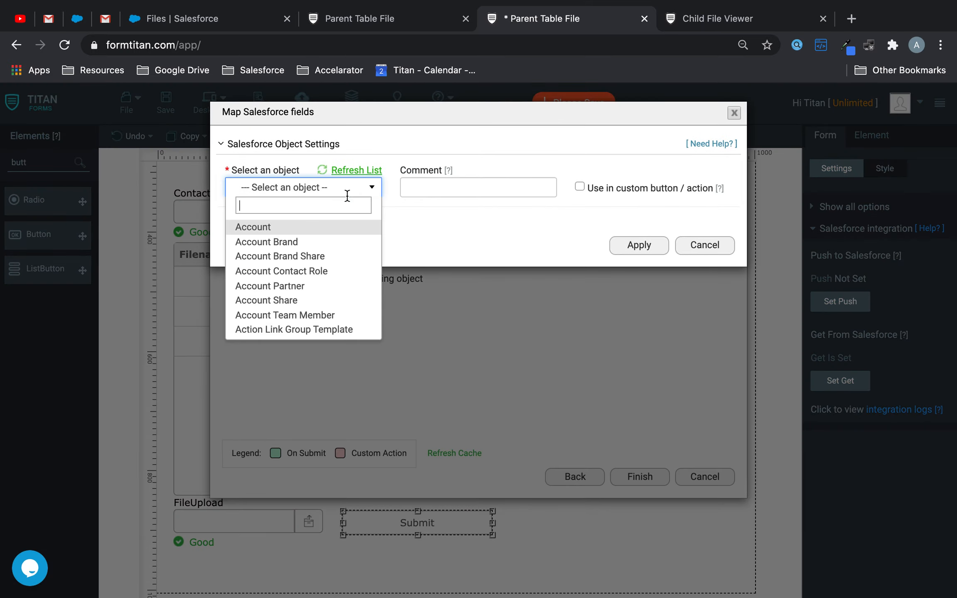
pyautogui.write('file')
pyautogui.click(315, 244)
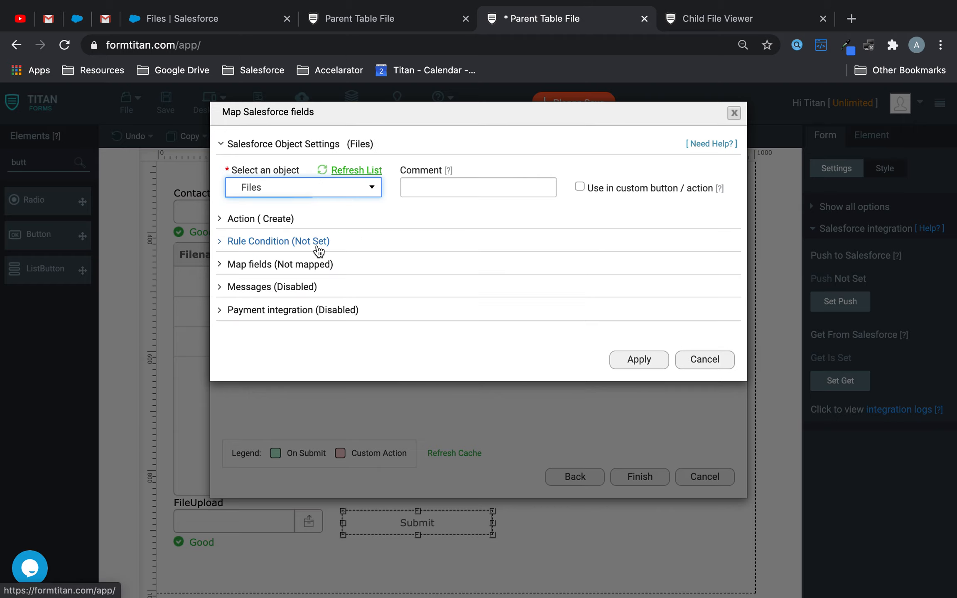
# Step: Start the Files field mapping and map the Salesforce Title field to the FileUpload form field
pyautogui.click(299, 270)
pyautogui.click(295, 325)
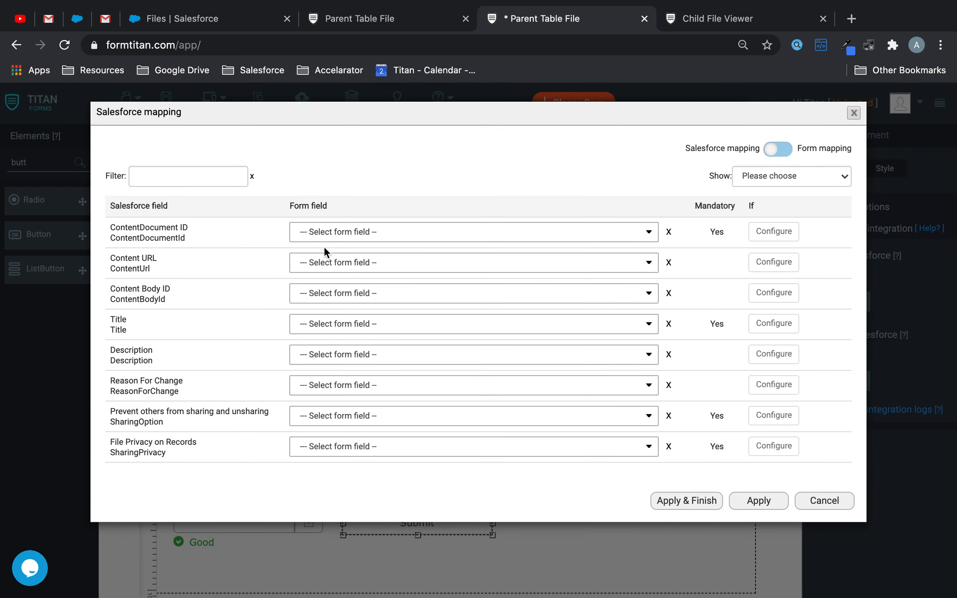
pyautogui.click(338, 330)
pyautogui.write('file')
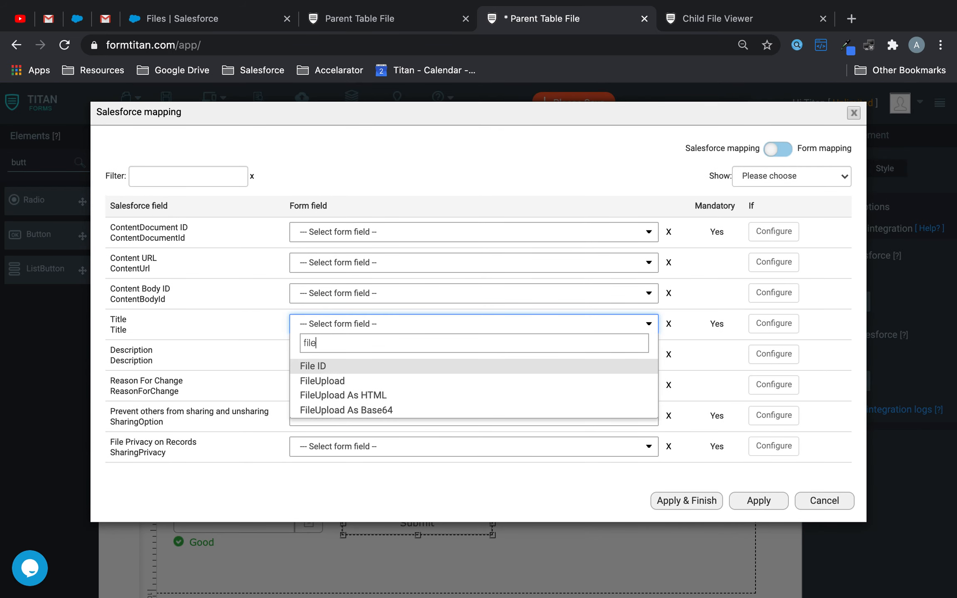
pyautogui.click(341, 382)
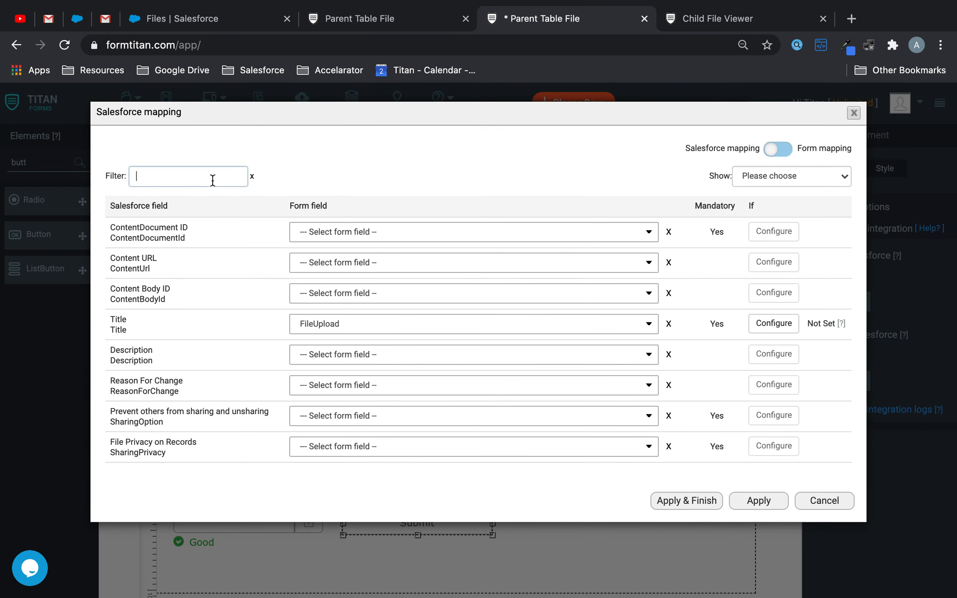
# Step: Filter the Salesforce fields for "ver" and map Version Data to the Contact form field
pyautogui.write('ver')
pyautogui.click(406, 241)
pyautogui.write('look')
pyautogui.press('BackSpace')
pyautogui.press('BackSpace')
pyautogui.press('BackSpace')
pyautogui.press('BackSpace')
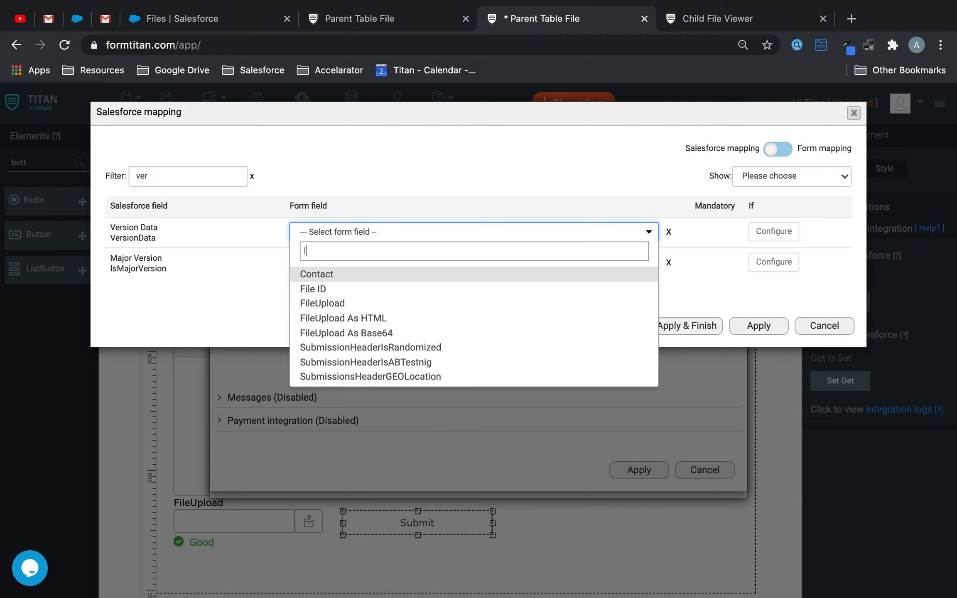
pyautogui.write('cont')
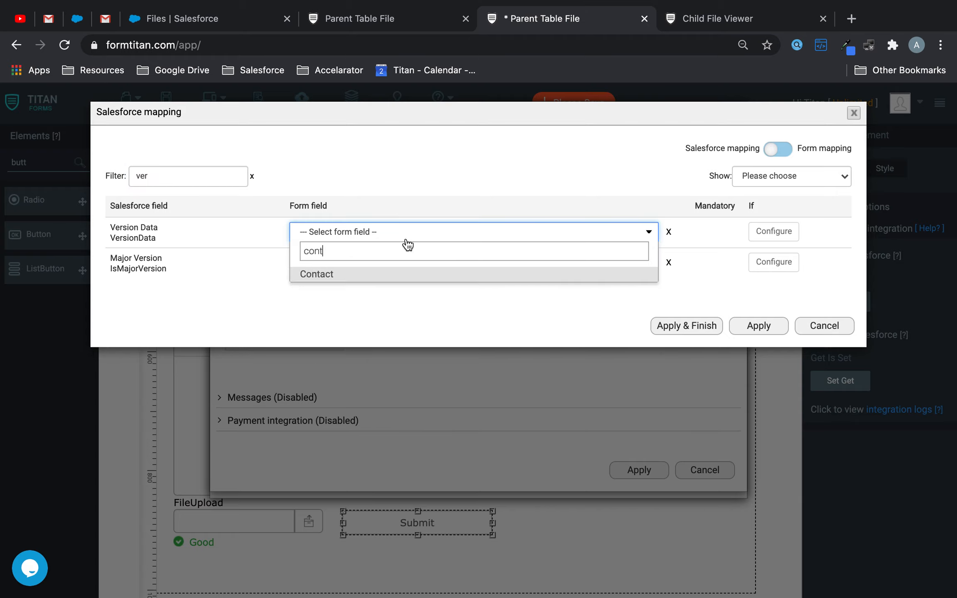
pyautogui.click(400, 275)
# Step: Filter the Salesforce fields for "fir" and map First Publish Location ID to the Contact form field
pyautogui.doubleClick(198, 177)
pyautogui.press('BackSpace')
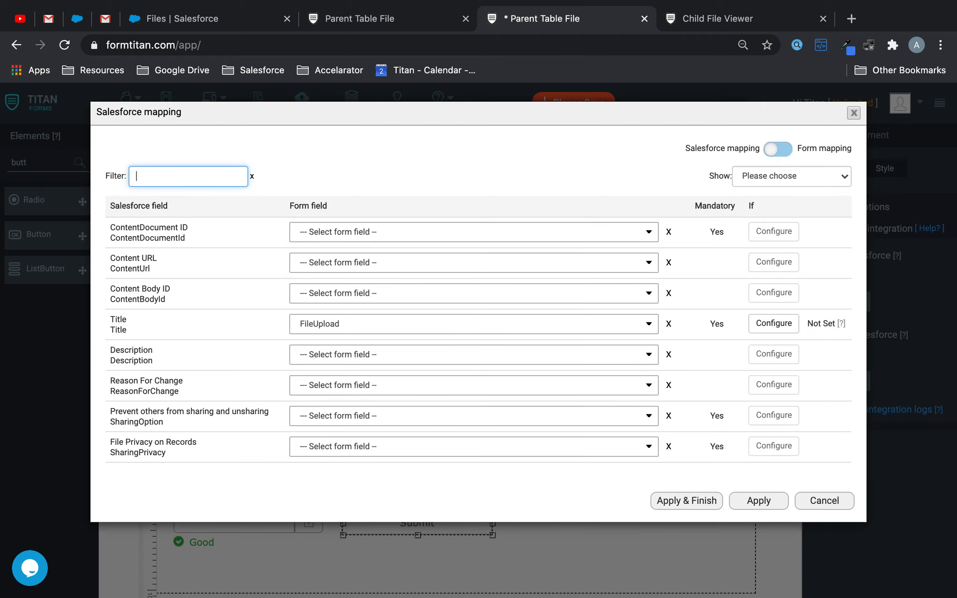
pyautogui.write('fir')
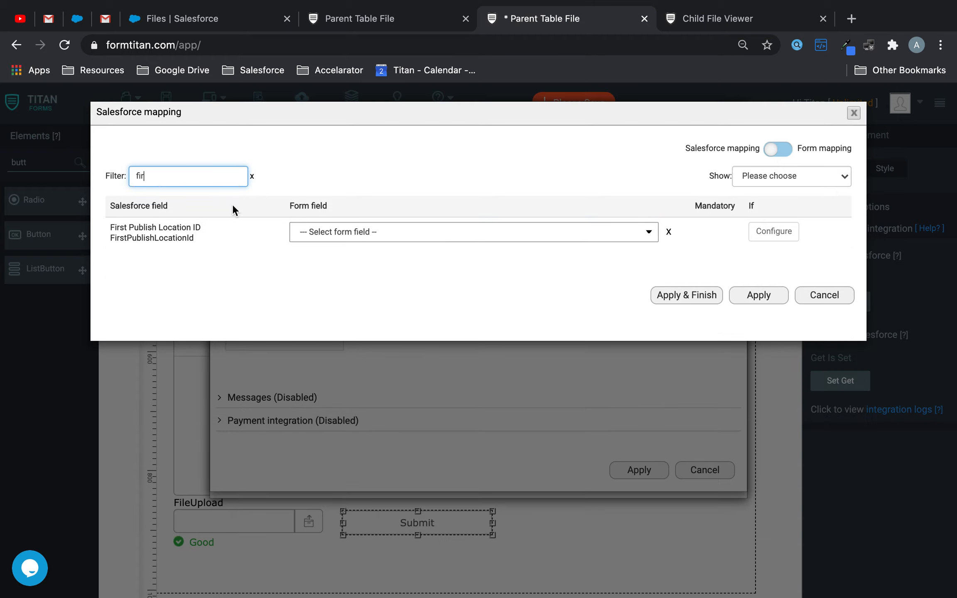
pyautogui.click(335, 235)
pyautogui.write('cont')
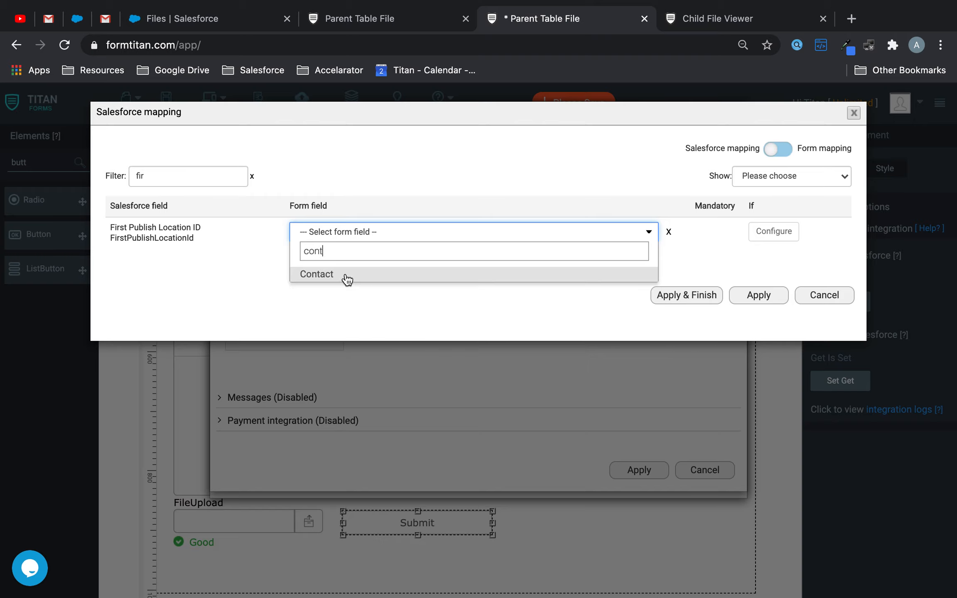
pyautogui.click(339, 274)
# Step: Filter the Salesforce fields for "ver" again and remap Version Data to the FileUpload form field
pyautogui.doubleClick(225, 179)
pyautogui.write('ver')
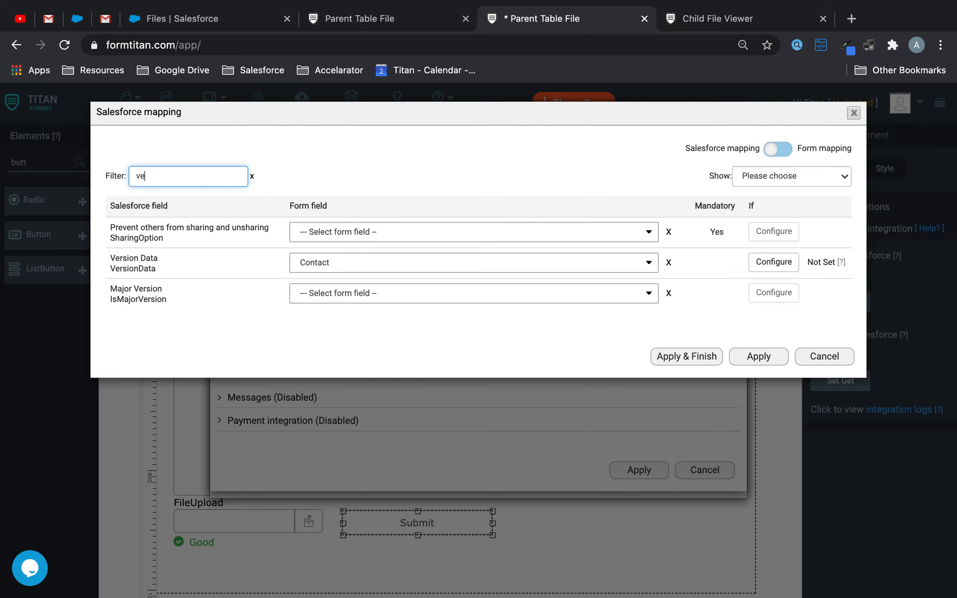
pyautogui.click(330, 231)
pyautogui.write('file')
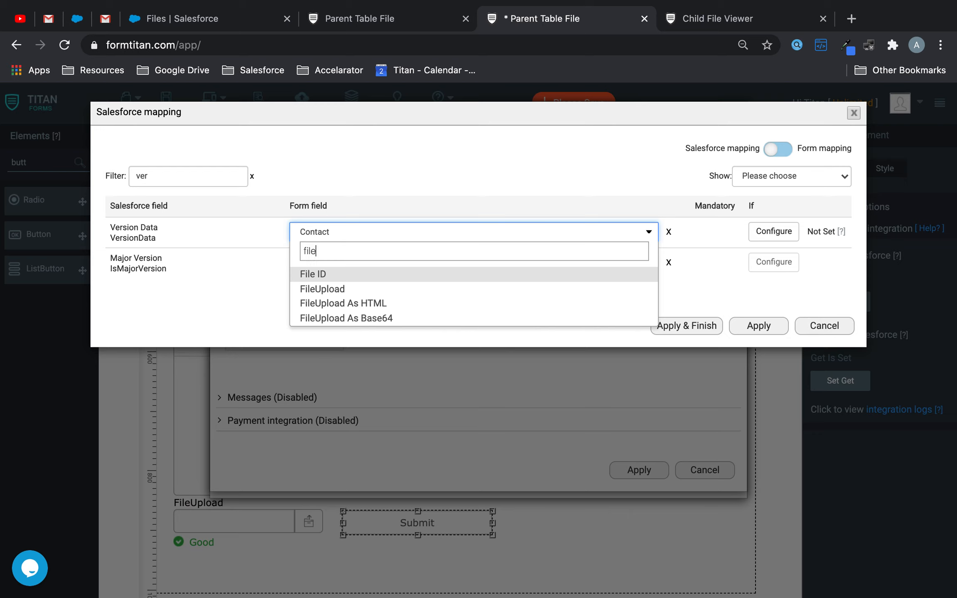
pyautogui.click(402, 291)
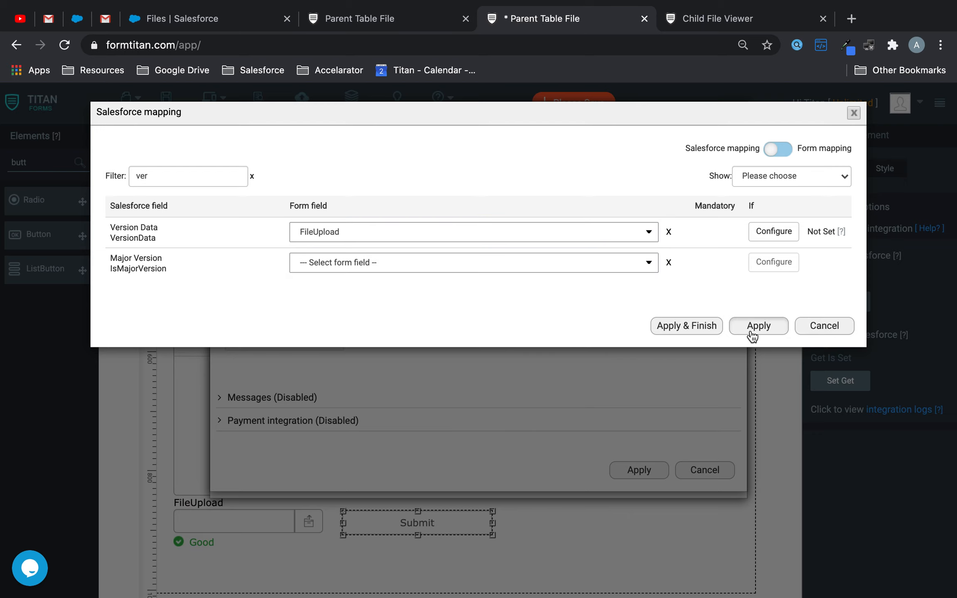
# Step: Apply the Files mapping for use in a custom button, finish the push setup and save the form
pyautogui.click(751, 330)
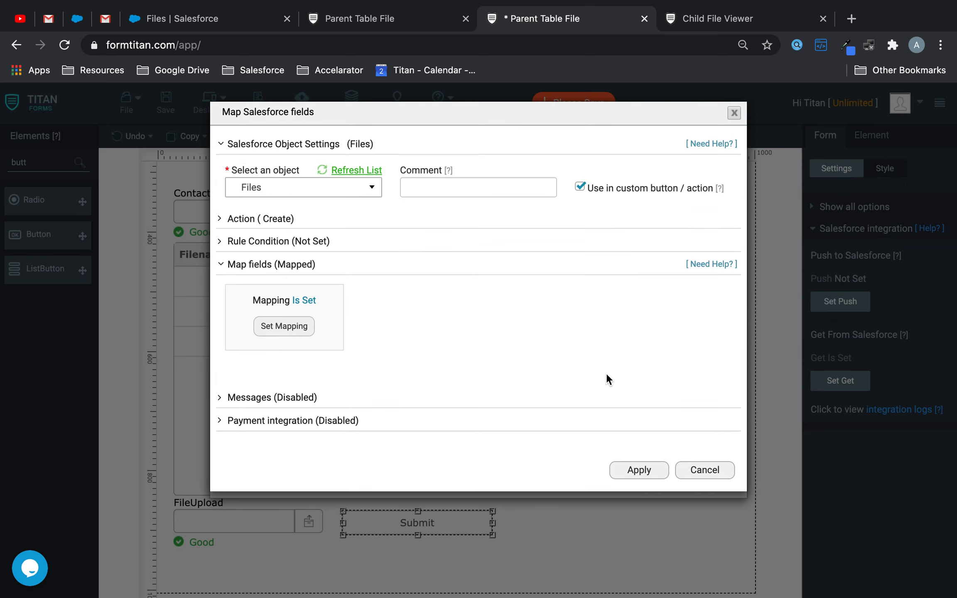
pyautogui.click(652, 471)
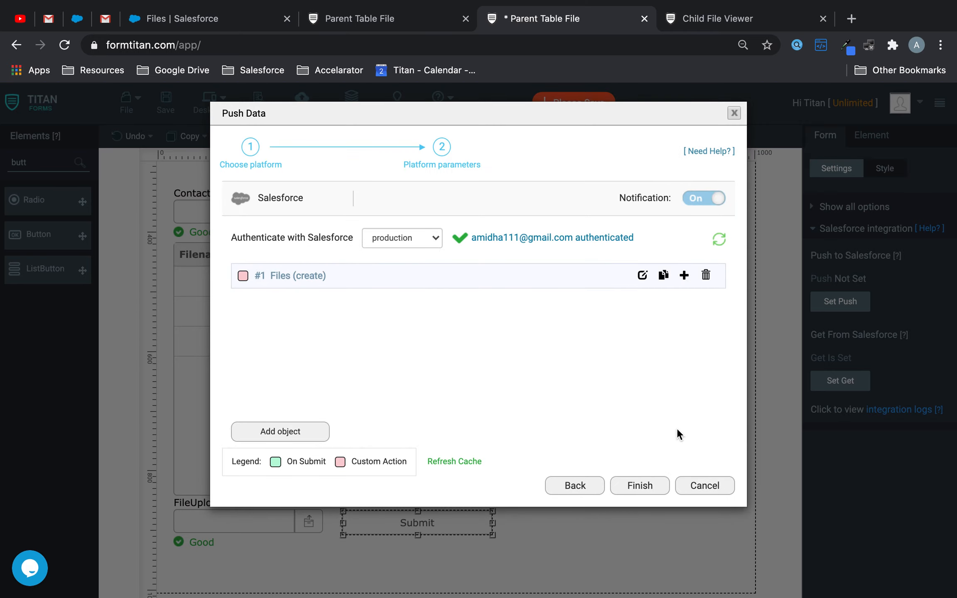
pyautogui.click(639, 486)
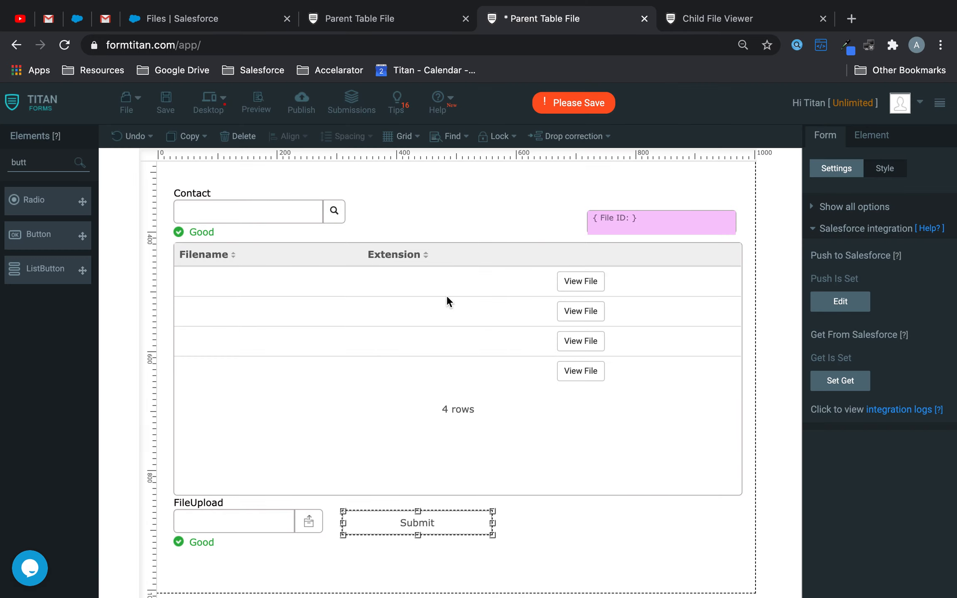
pyautogui.click(166, 101)
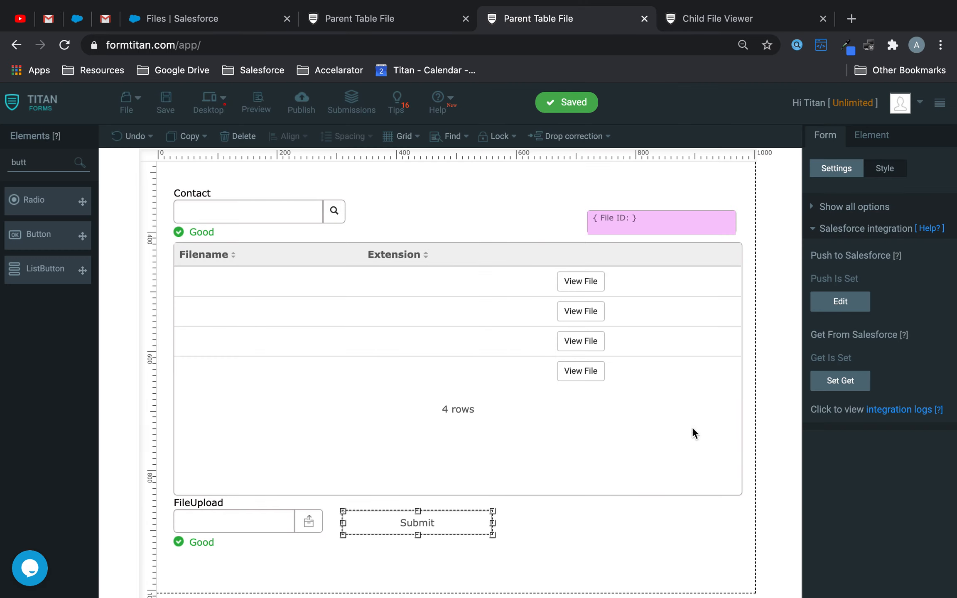
# Step: Duplicate the Content Document Link get object, enable the copy for use in a custom button or action, and save the form
pyautogui.click(841, 381)
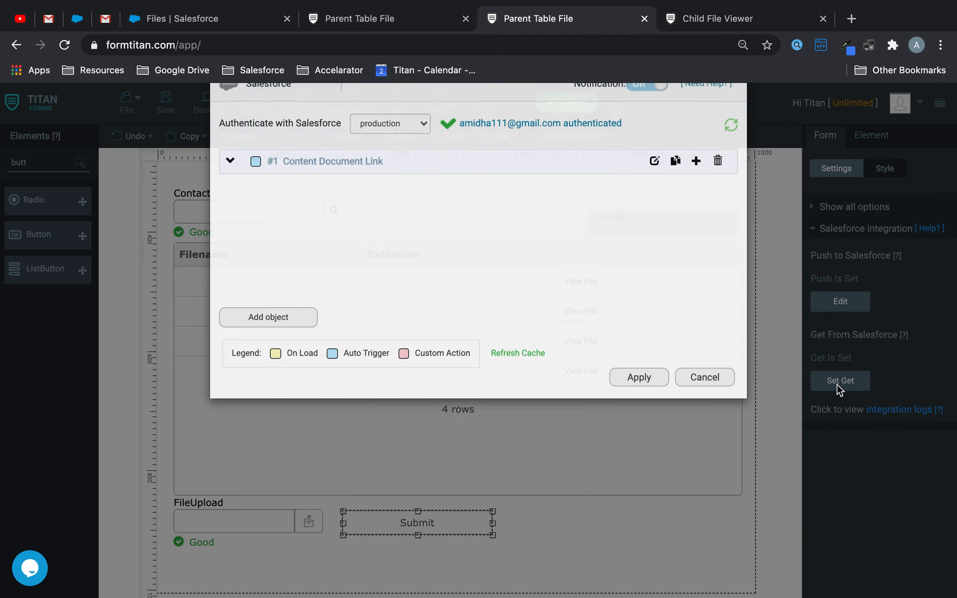
pyautogui.click(676, 220)
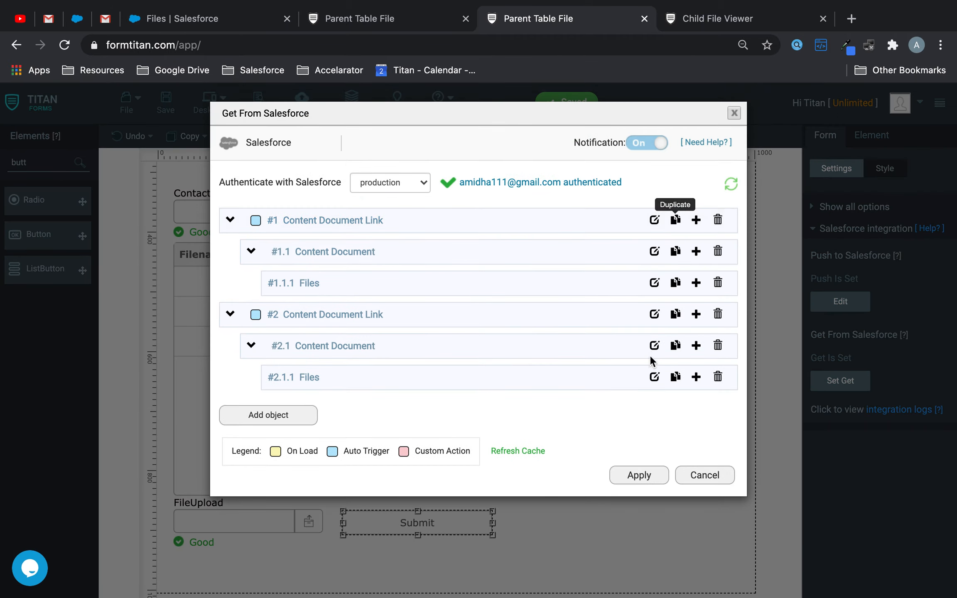
pyautogui.click(654, 314)
pyautogui.click(580, 199)
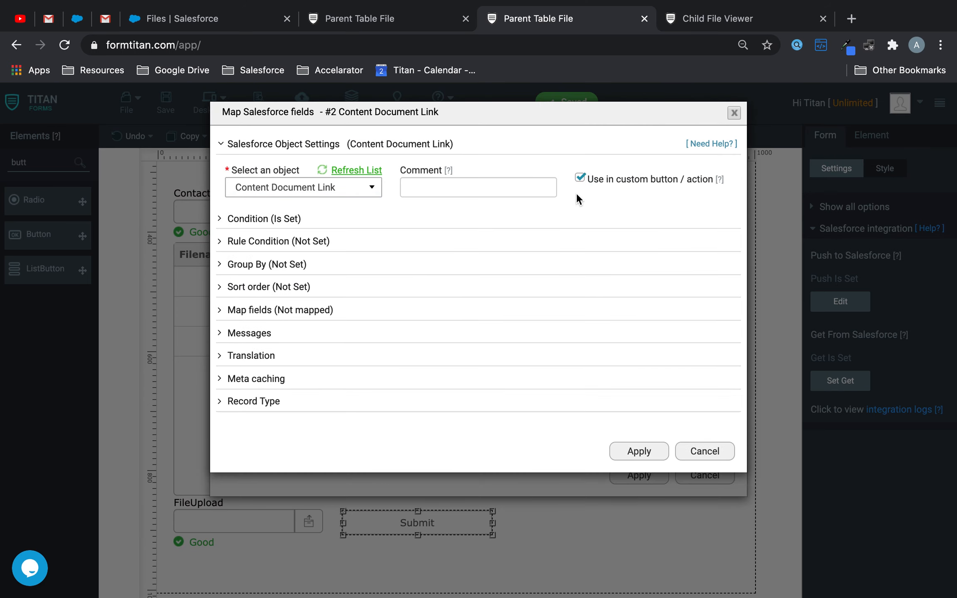
pyautogui.click(658, 457)
pyautogui.click(641, 475)
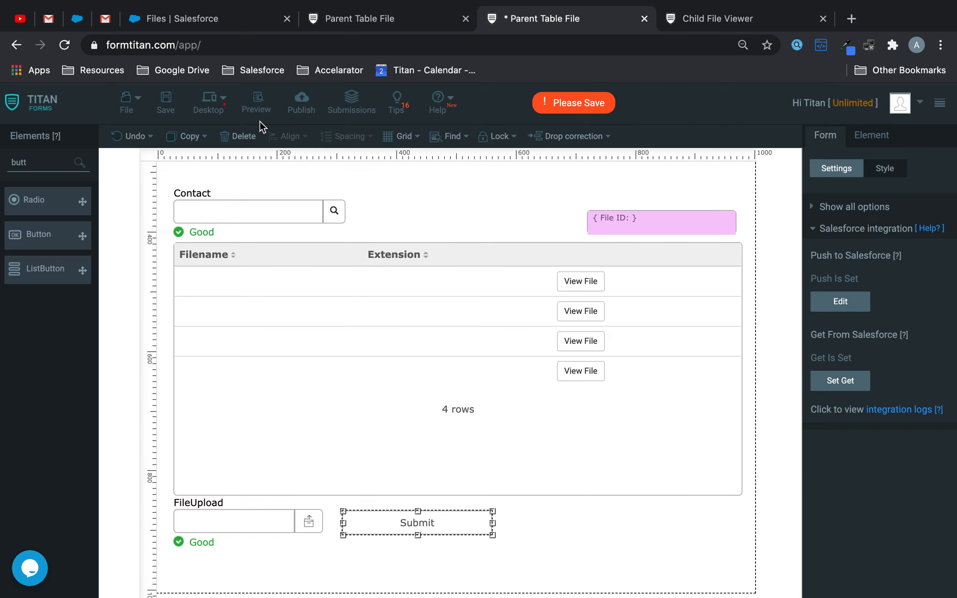
pyautogui.click(165, 101)
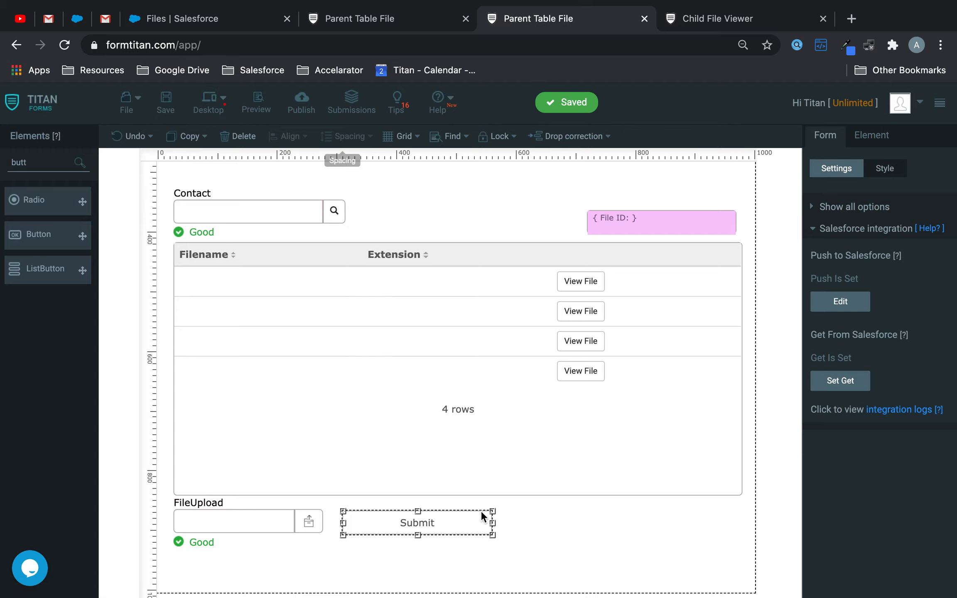
# Step: Add Files (create) and Content Document Link (get) to the Submit button's Salesforce action
pyautogui.click(476, 521)
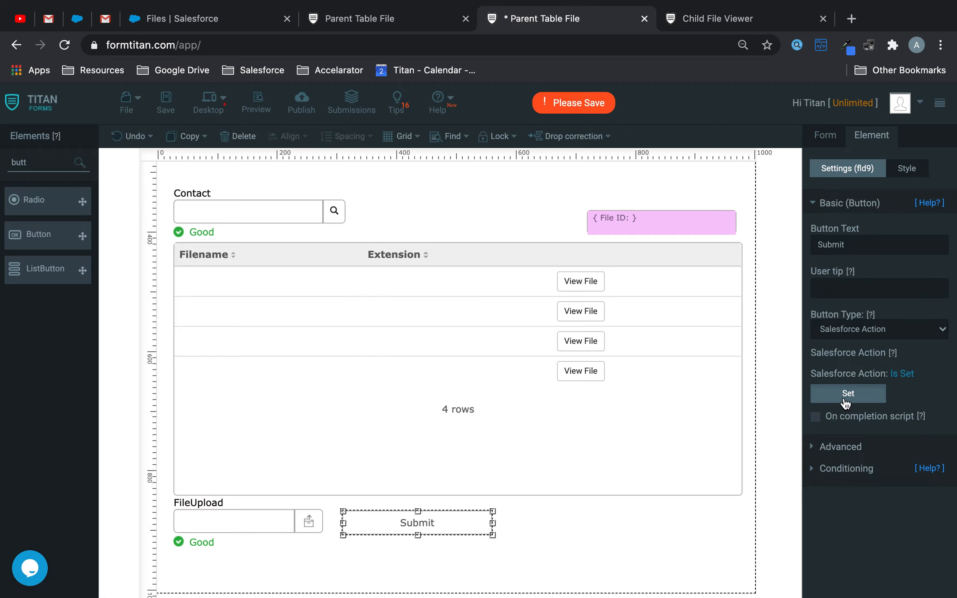
pyautogui.click(845, 396)
pyautogui.click(401, 389)
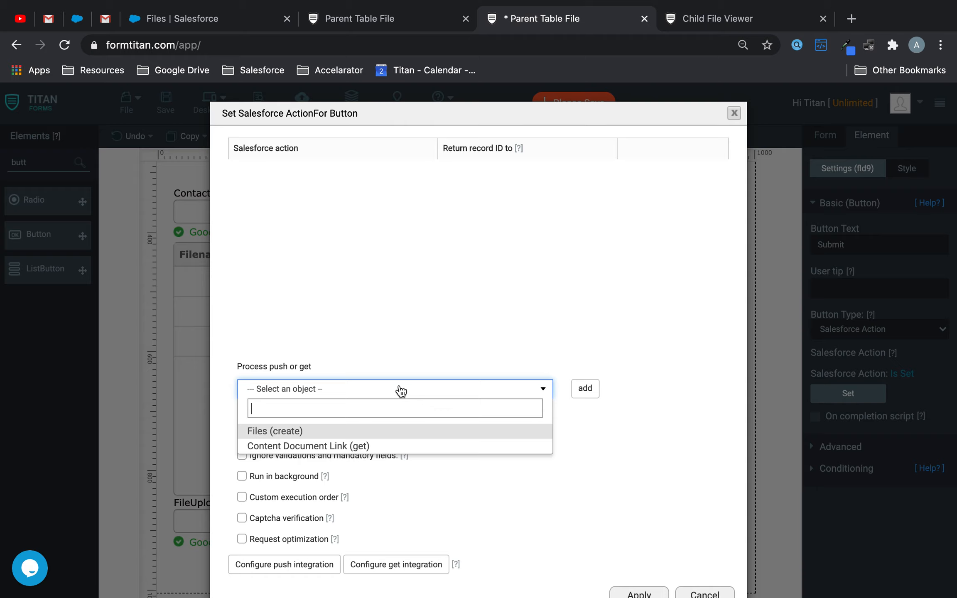
pyautogui.click(353, 432)
pyautogui.click(584, 388)
pyautogui.click(472, 390)
pyautogui.click(396, 430)
pyautogui.click(585, 391)
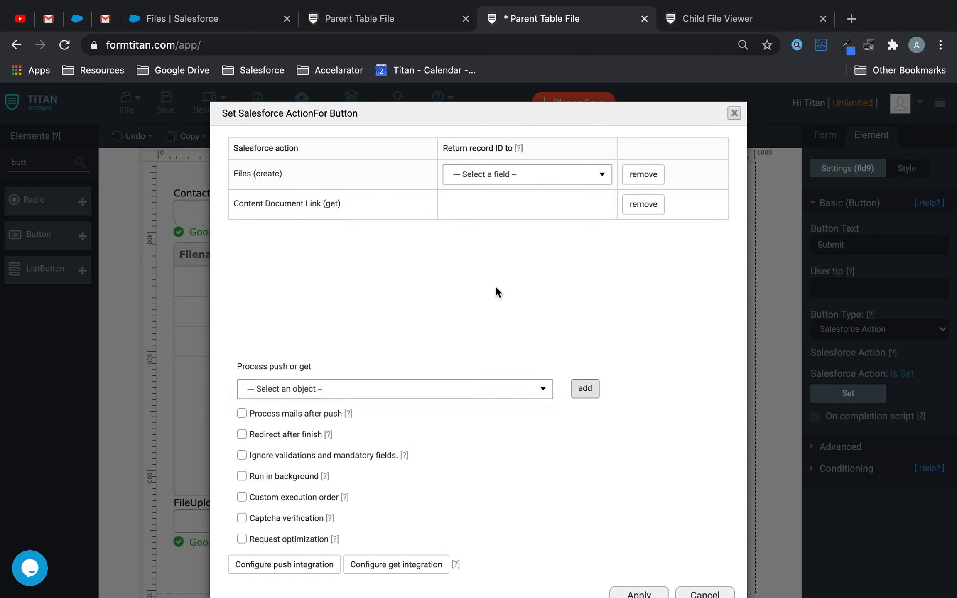
# Step: Enable custom execution order for the button action, with Files (create) as 1 and Content Document Link (get) as 2
pyautogui.click(241, 497)
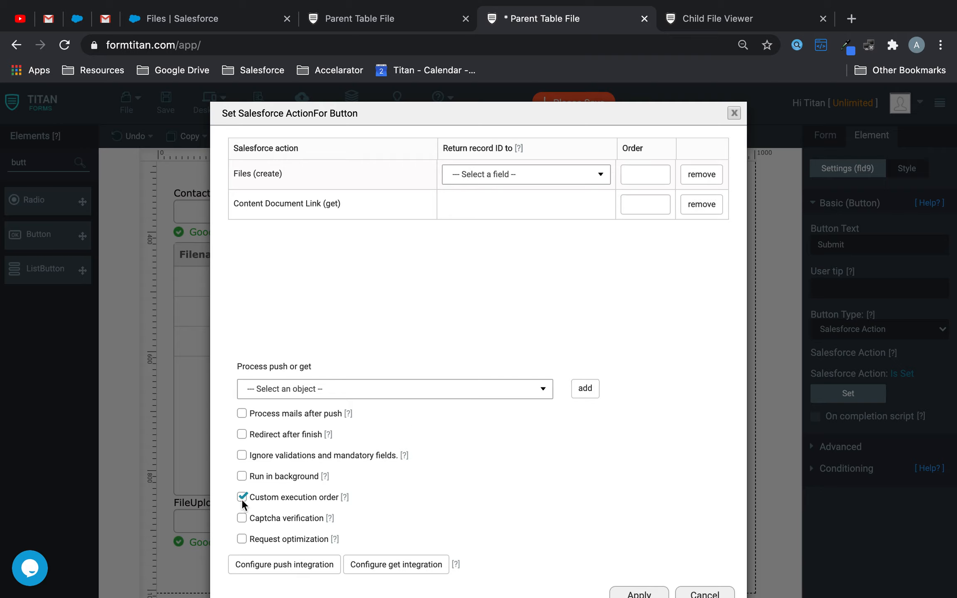
pyautogui.write('1')
pyautogui.press('Tab')
pyautogui.write('2')
pyautogui.tripleClick(243, 167)
pyautogui.moveTo(251, 204); pyautogui.dragTo(320, 204)
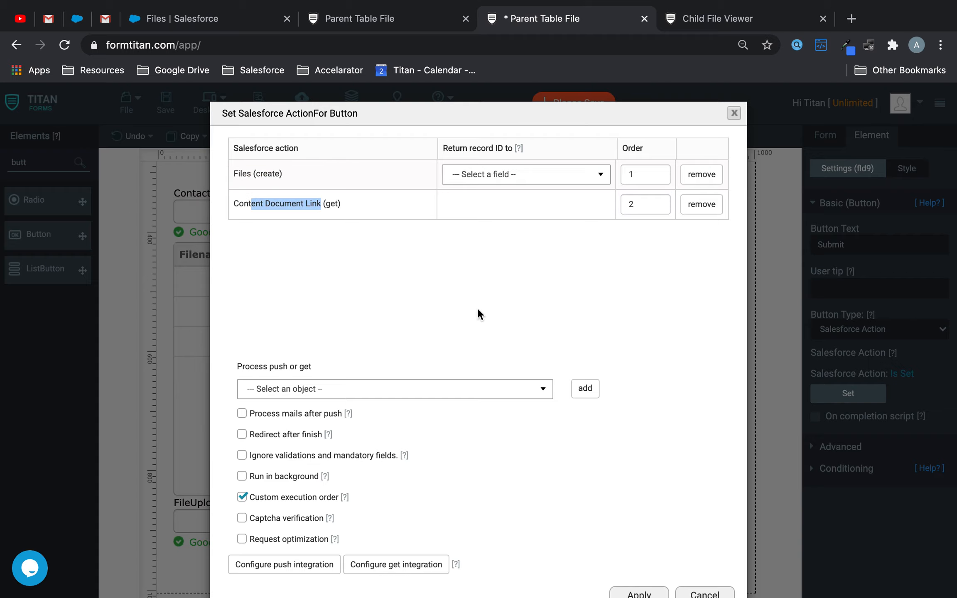
# Step: Apply the Submit button's Salesforce action with its custom execution order and save the form
pyautogui.scroll(-2, 477, 310)
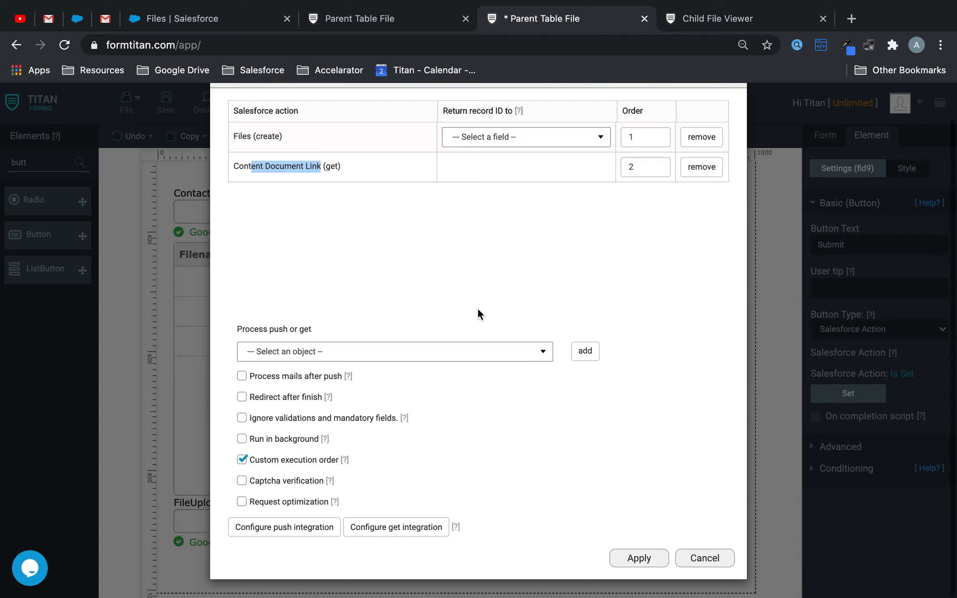
pyautogui.click(639, 558)
pyautogui.click(166, 103)
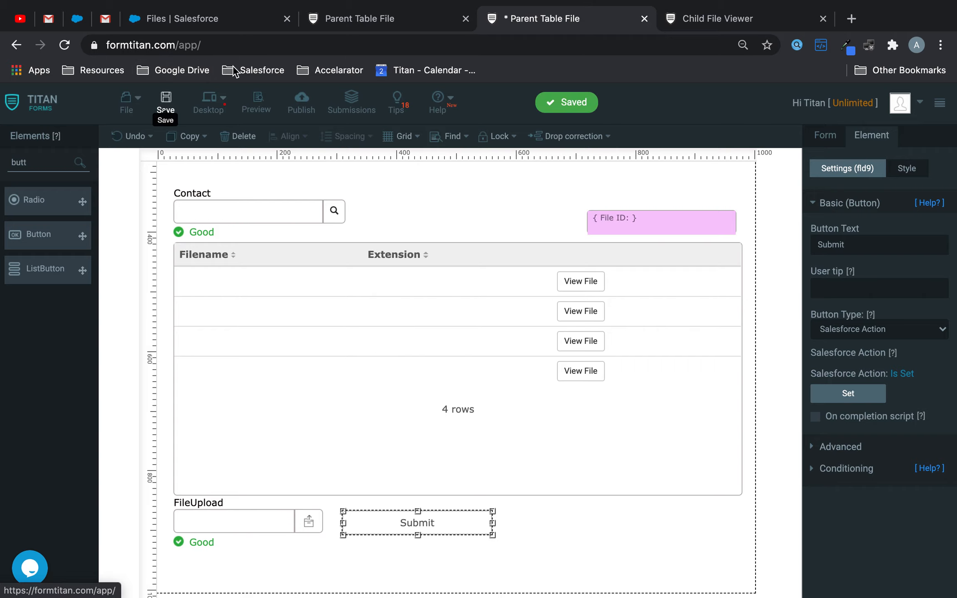
# Step: Reload the live Parent Table File form and look up "joe" to select the demo contact
pyautogui.click(396, 18)
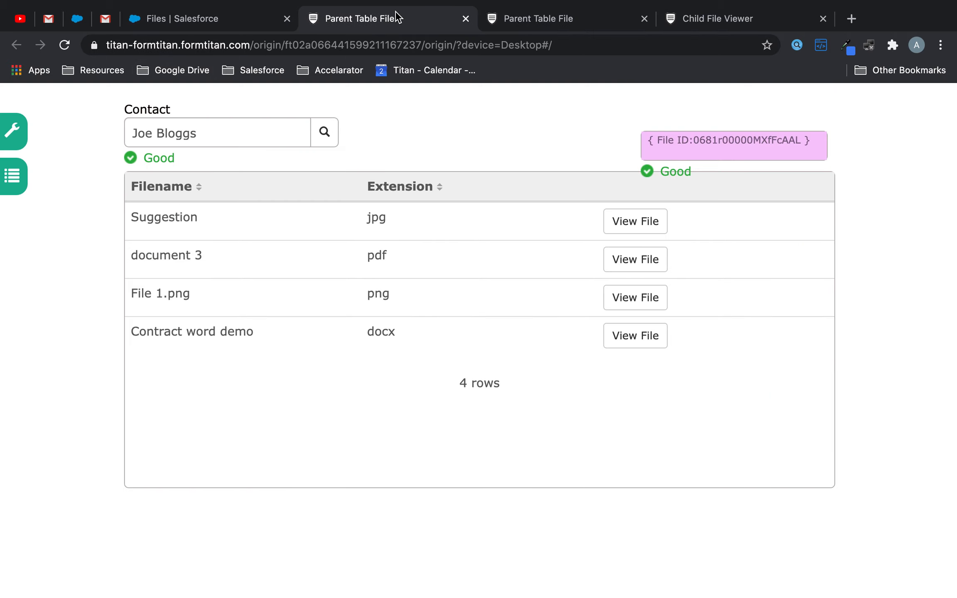
pyautogui.click(66, 45)
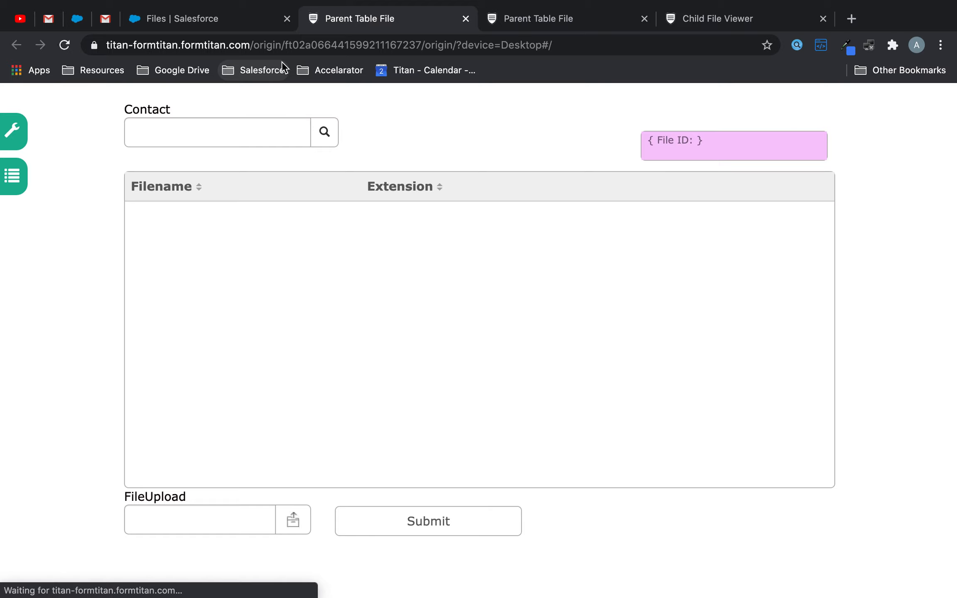
pyautogui.click(239, 132)
pyautogui.write('joe')
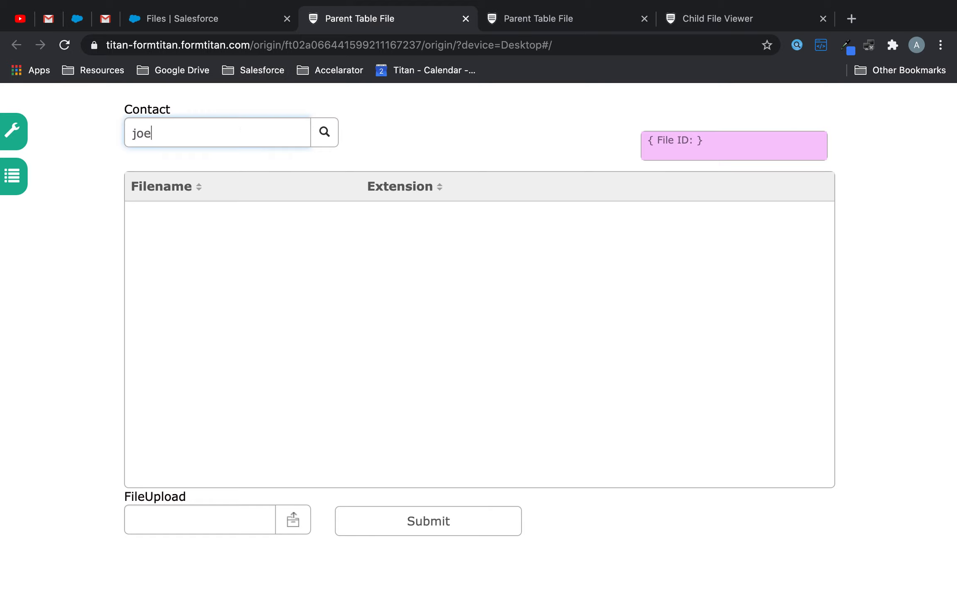
pyautogui.click(208, 160)
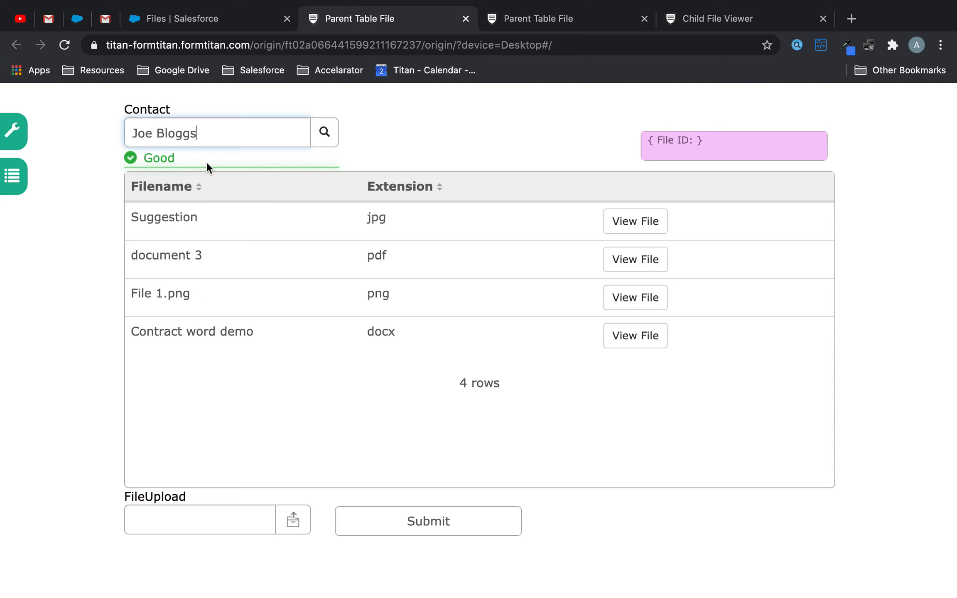
# Step: Try to upload a July 2020 screenshot from the Tutorial Videos folder on the desktop and submit it to Salesforce
pyautogui.click(297, 521)
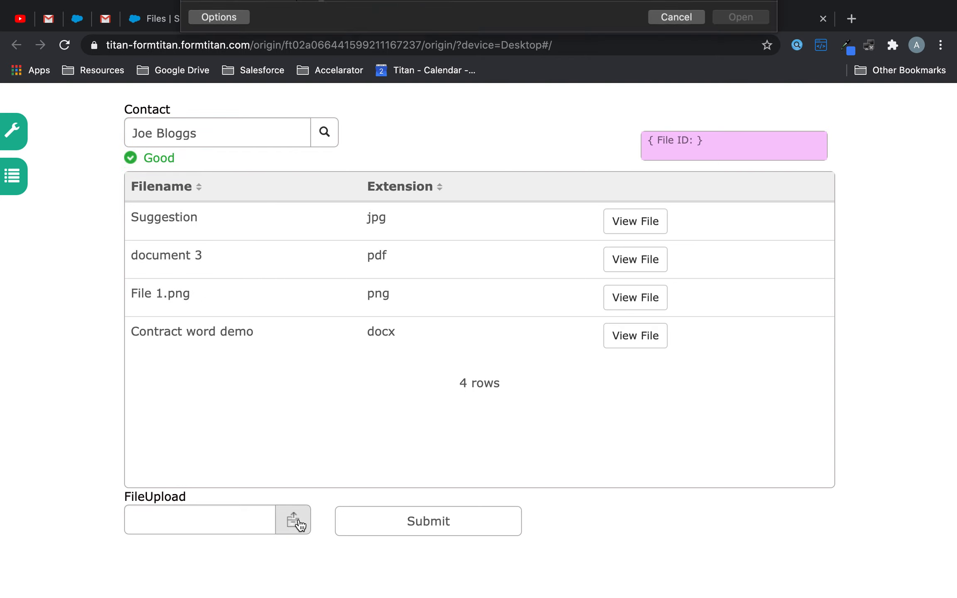
pyautogui.click(234, 162)
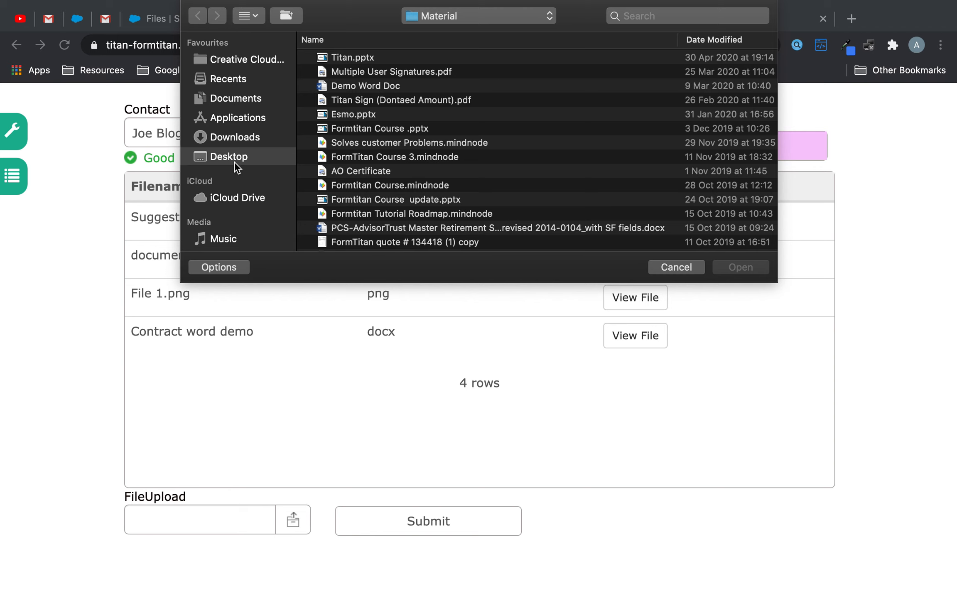
pyautogui.doubleClick(351, 73)
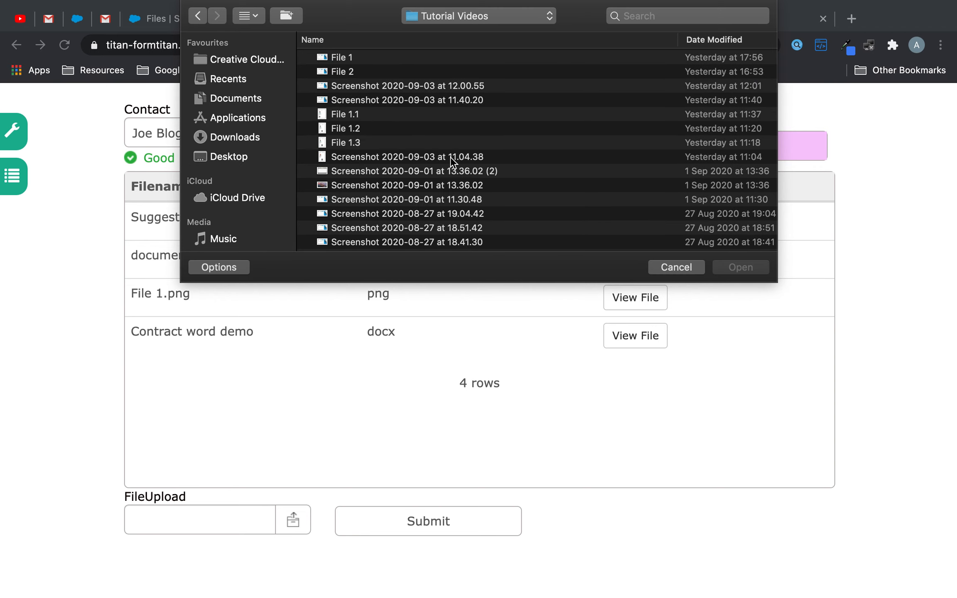
pyautogui.hscroll(5, 450, 158)
pyautogui.scroll(-1, 450, 162)
pyautogui.scroll(-15, 450, 162)
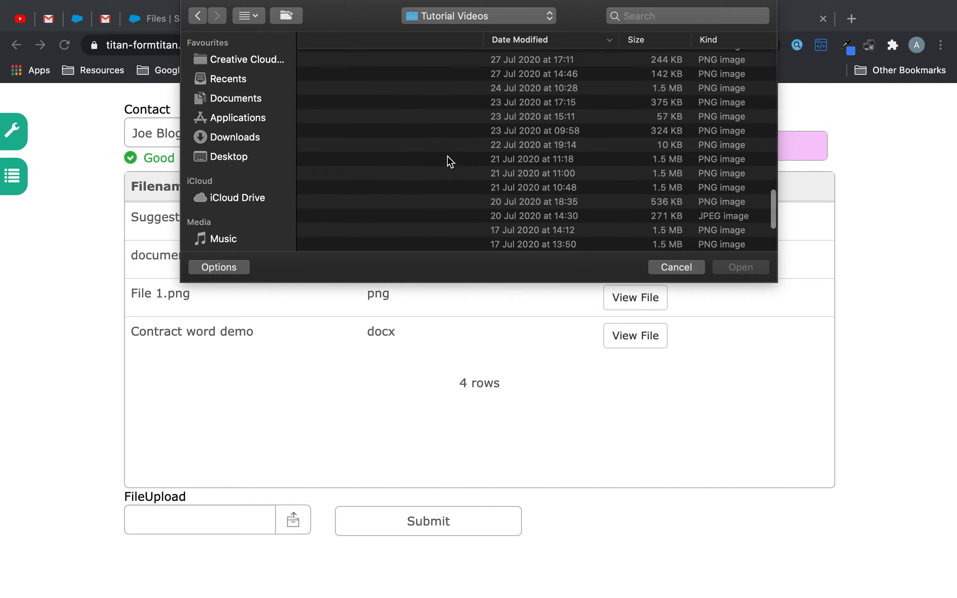
pyautogui.hscroll(-5, 447, 156)
pyautogui.doubleClick(447, 156)
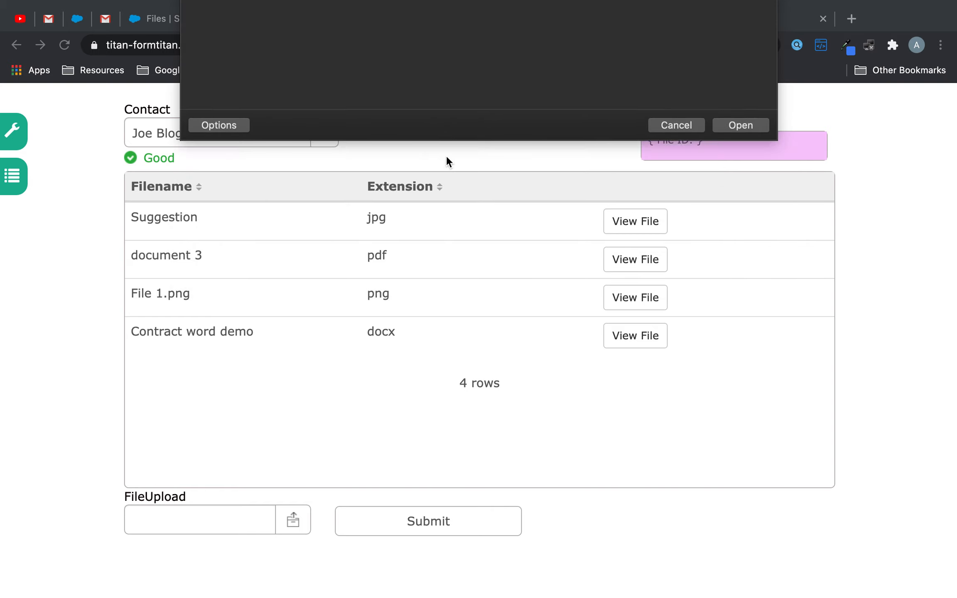
pyautogui.click(506, 529)
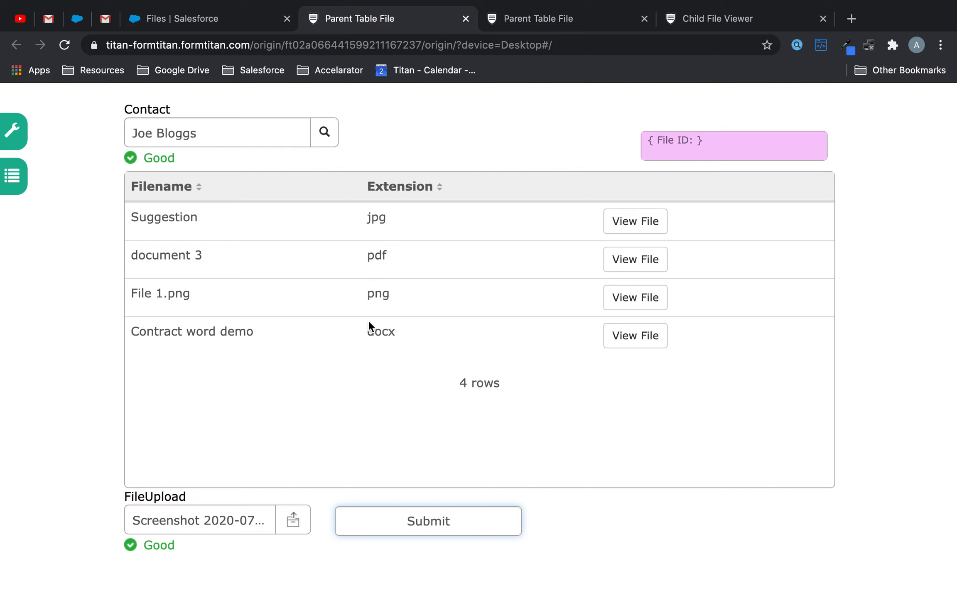
# Step: Open the integration logs from the Child File Viewer form and reset the form filter to check the latest push
pyautogui.click(712, 16)
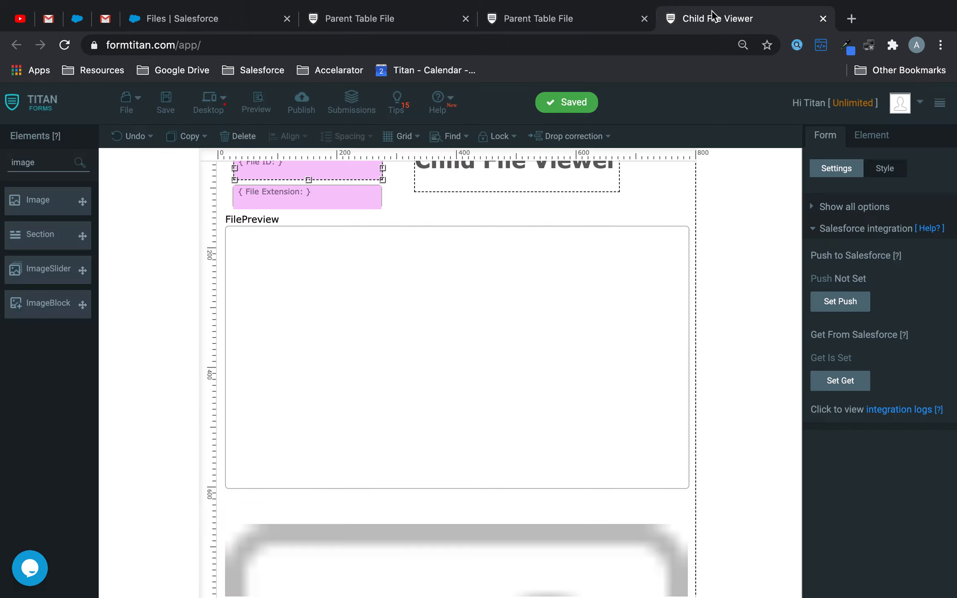
pyautogui.click(887, 409)
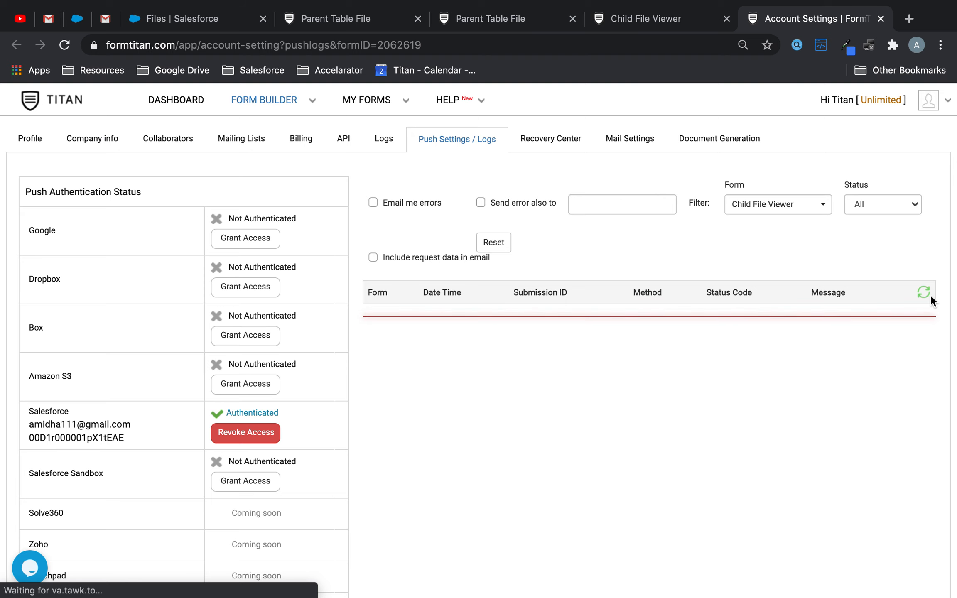
pyautogui.click(925, 293)
pyautogui.click(493, 242)
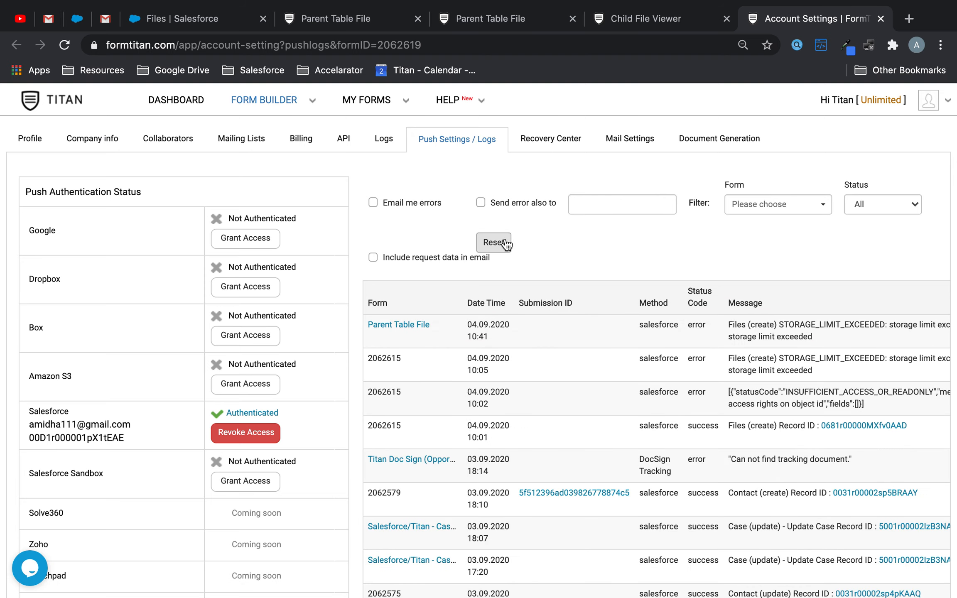
pyautogui.hscroll(2, 764, 335)
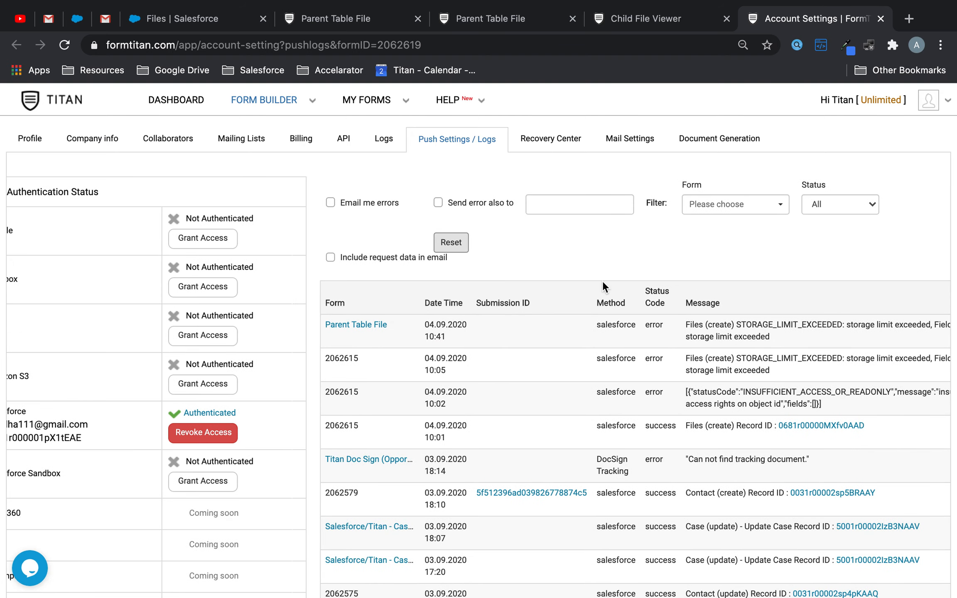
# Step: Delete File 1.png from the contact's files in Salesforce
pyautogui.click(196, 18)
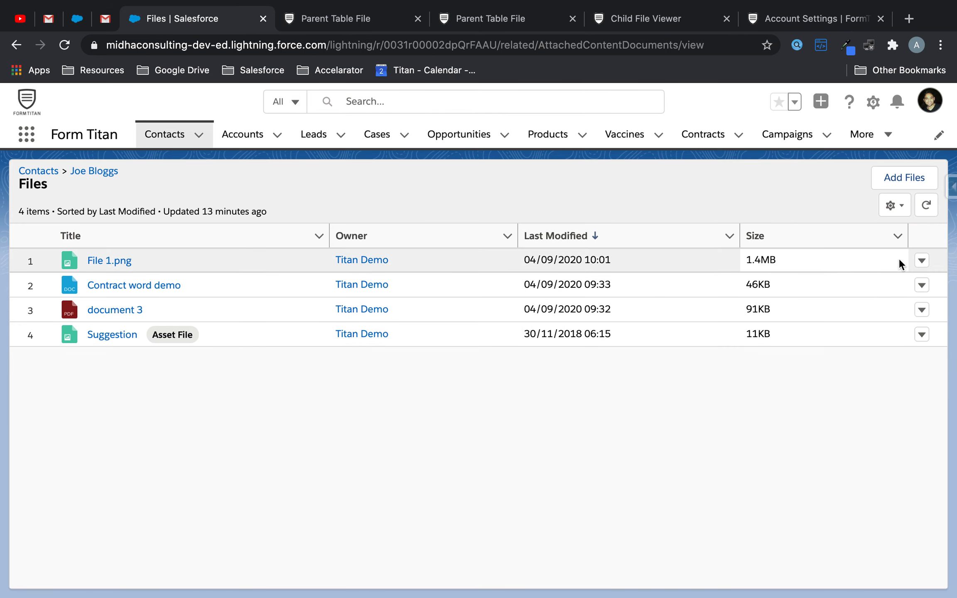
pyautogui.click(921, 261)
pyautogui.click(921, 262)
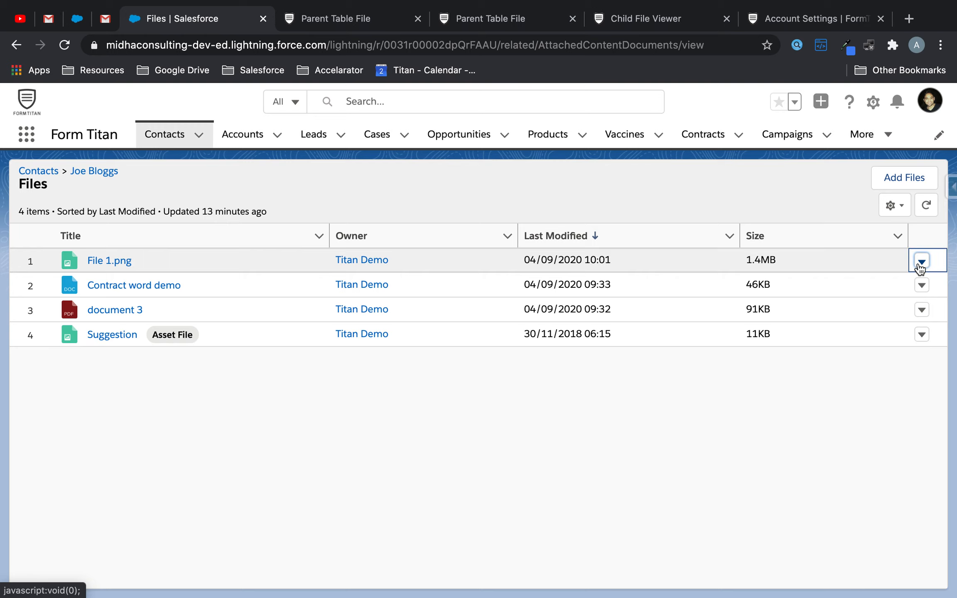
pyautogui.click(920, 266)
pyautogui.click(844, 424)
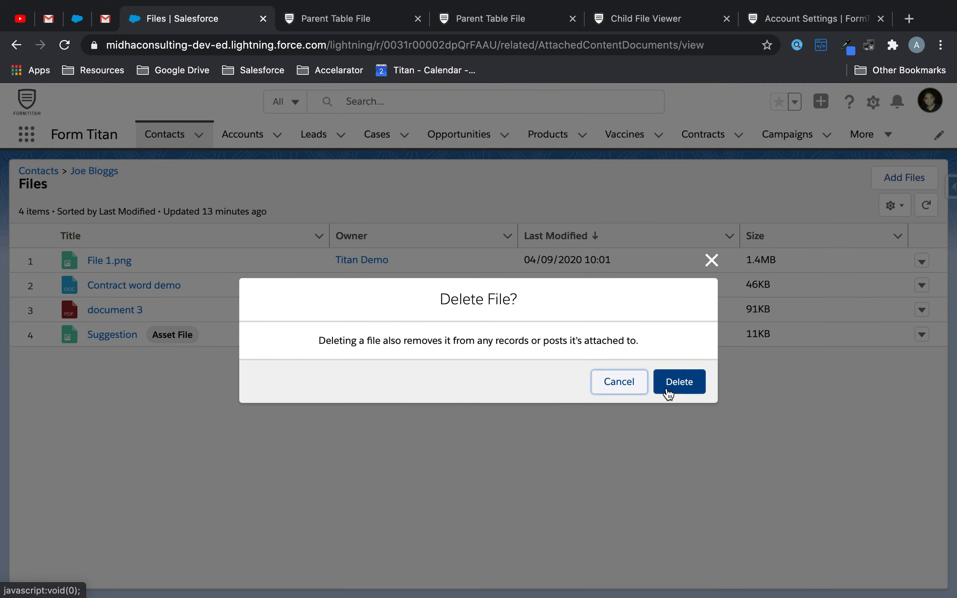
pyautogui.click(669, 391)
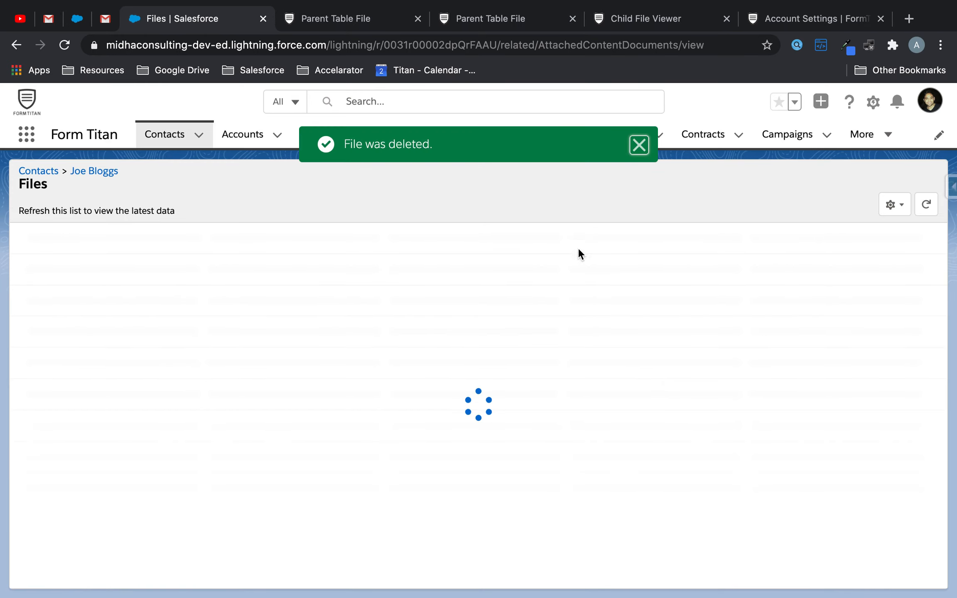
# Step: Return to the live Parent Table File form, reload it and reselect the same contact
pyautogui.click(347, 22)
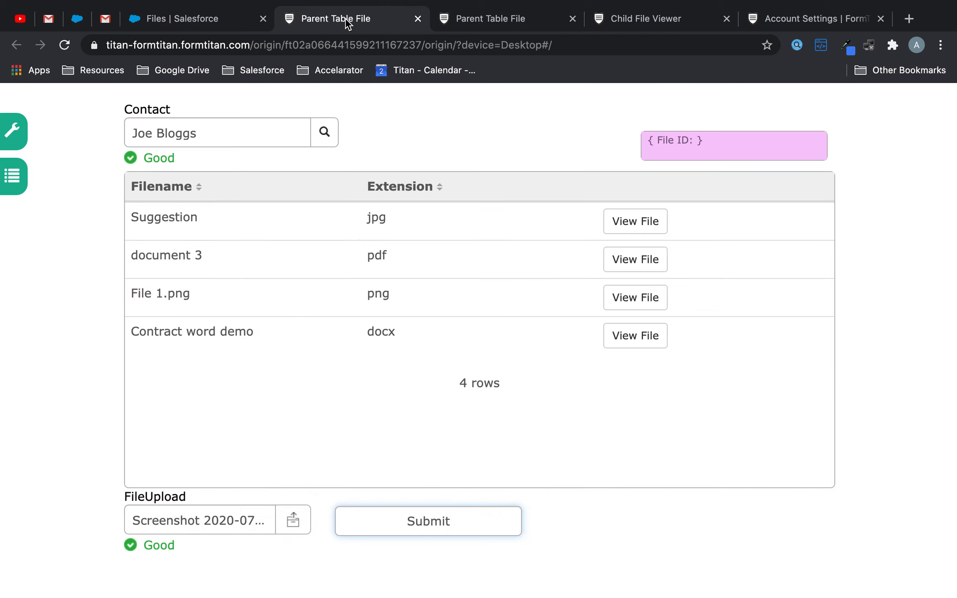
pyautogui.click(154, 44)
pyautogui.press('Return')
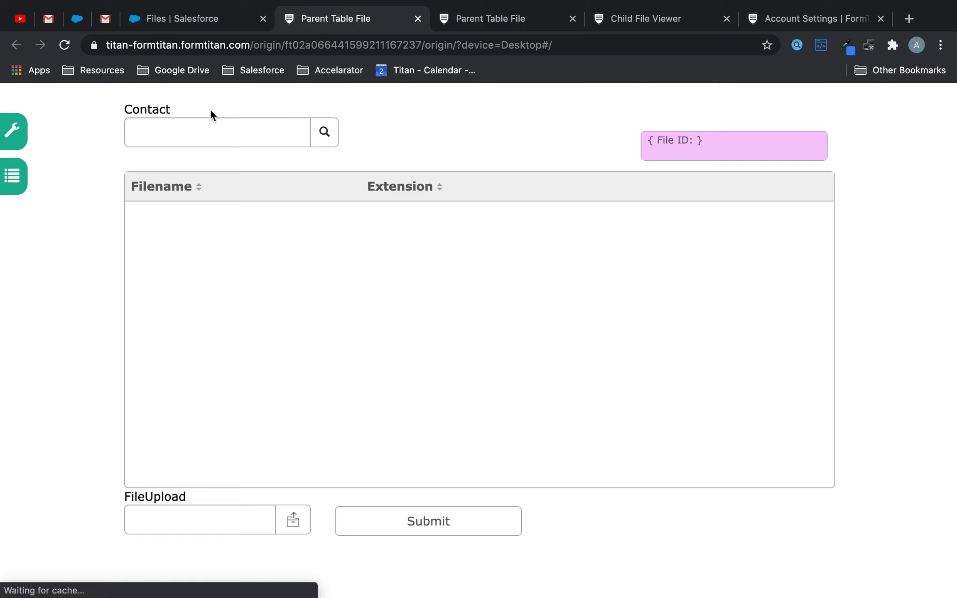
pyautogui.click(229, 136)
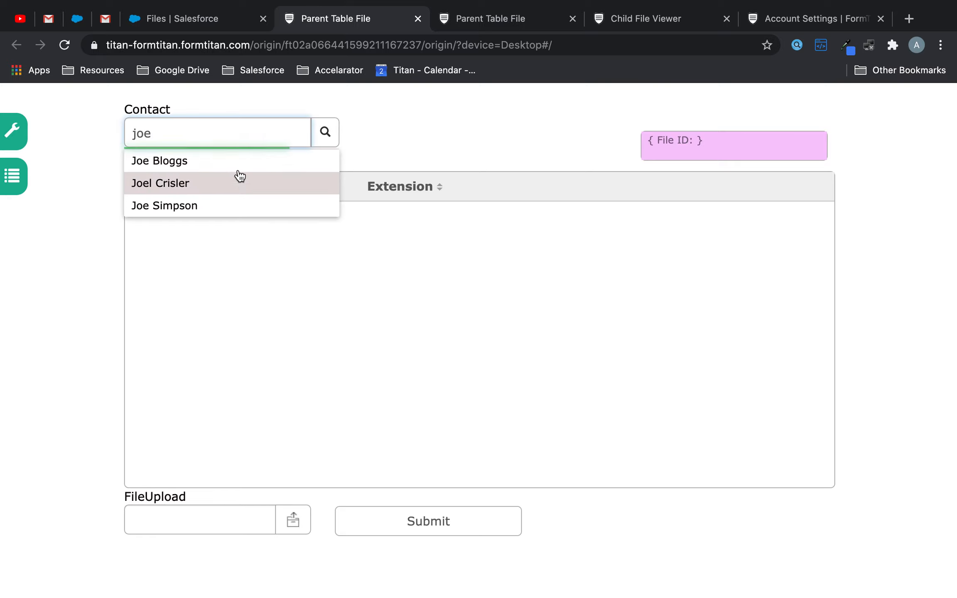
pyautogui.click(237, 159)
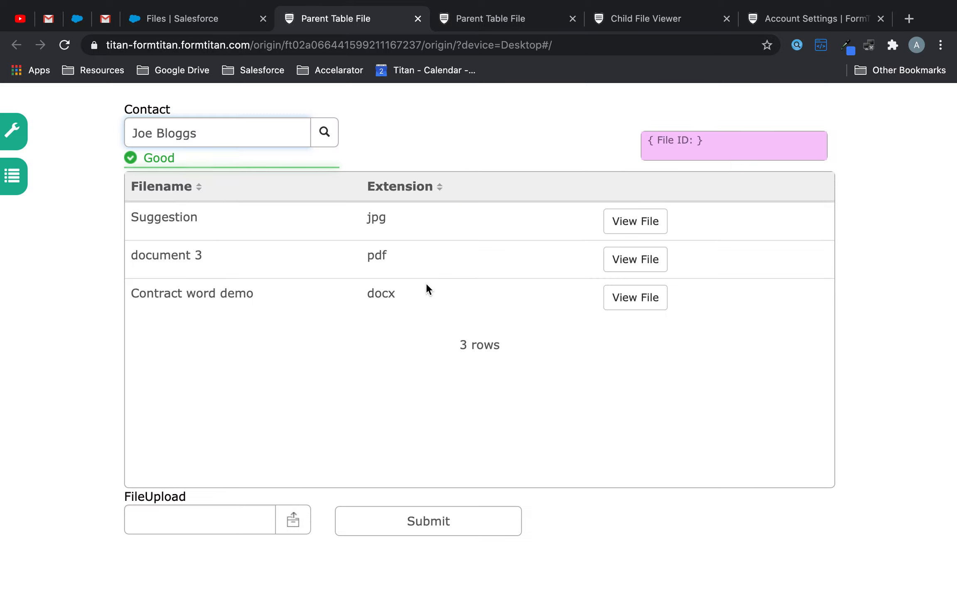
# Step: Try to upload the 271 KB JPEG dated 20 Jul 2020 from the Tutorial Videos folder and submit it
pyautogui.click(293, 520)
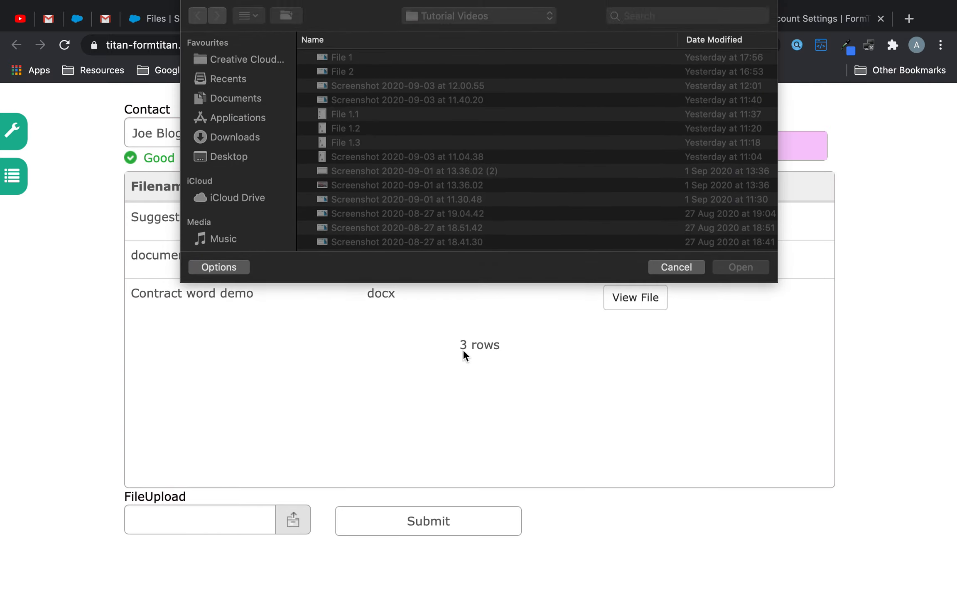
pyautogui.hscroll(5, 521, 166)
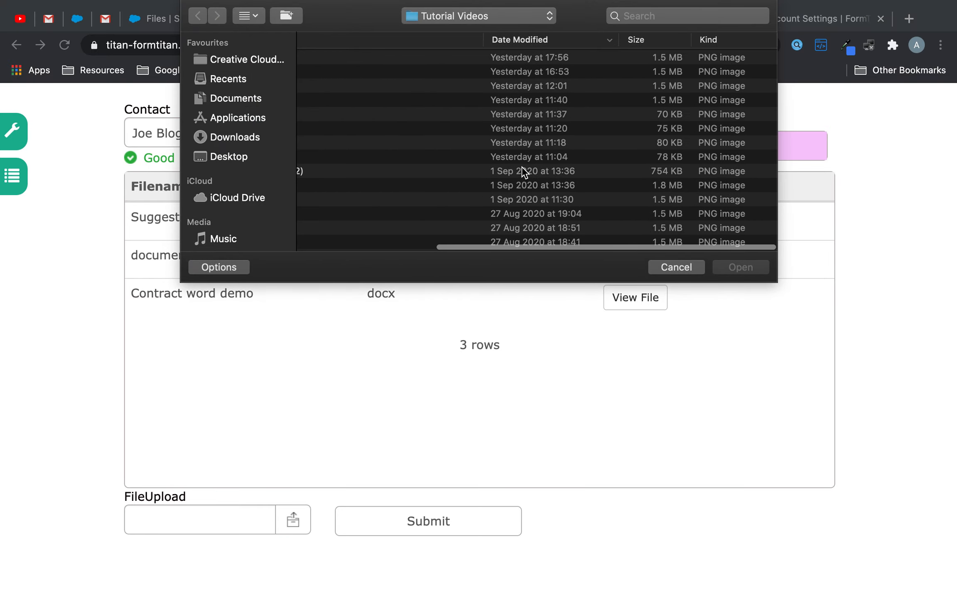
pyautogui.scroll(-15, 521, 167)
pyautogui.scroll(-8, 522, 170)
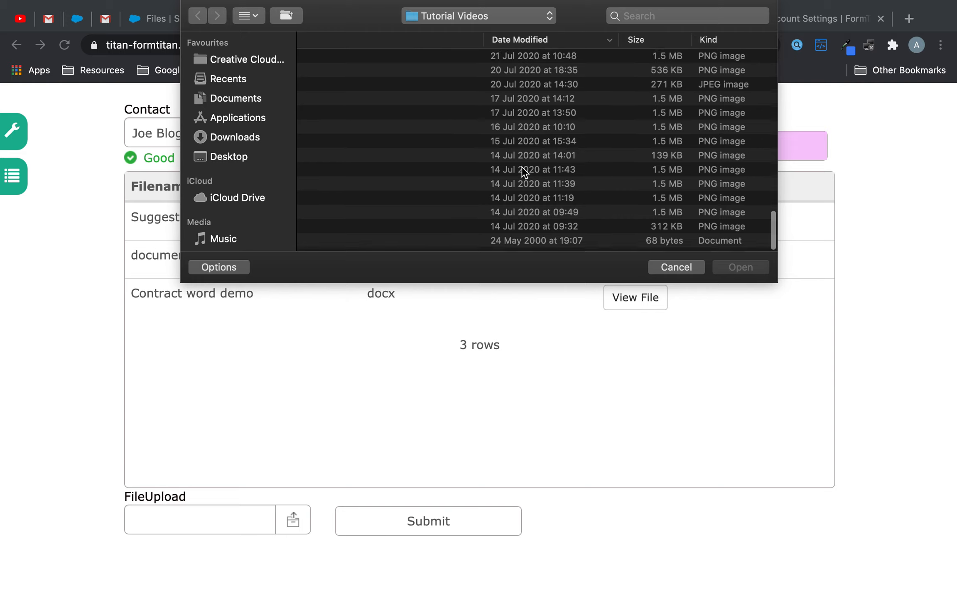
pyautogui.scroll(5, 599, 111)
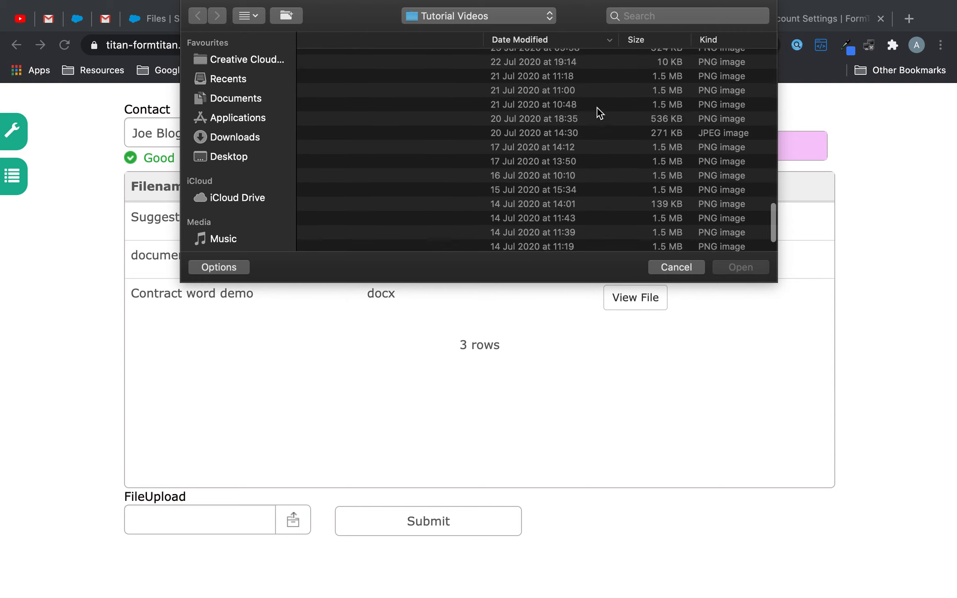
pyautogui.doubleClick(568, 132)
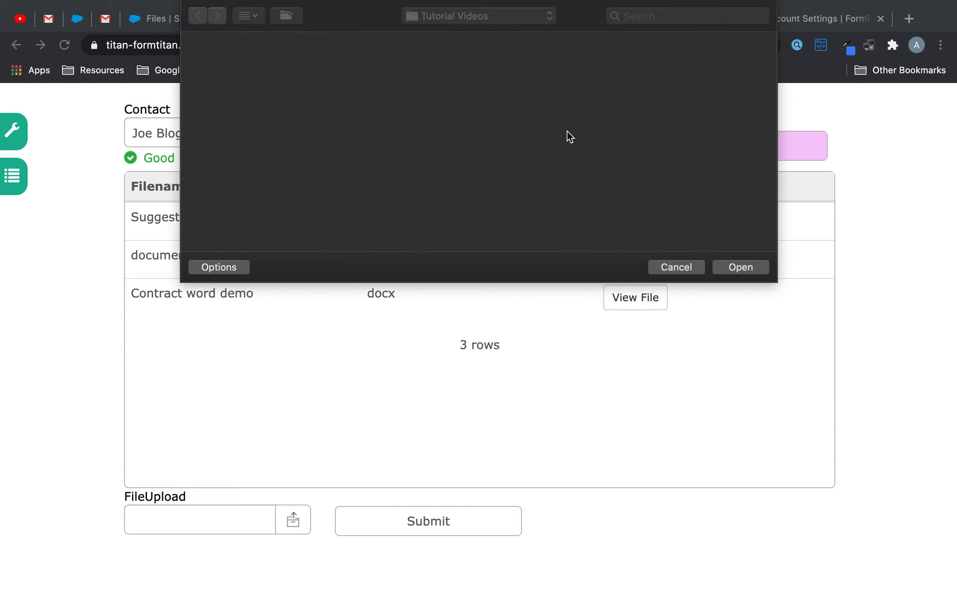
pyautogui.click(463, 521)
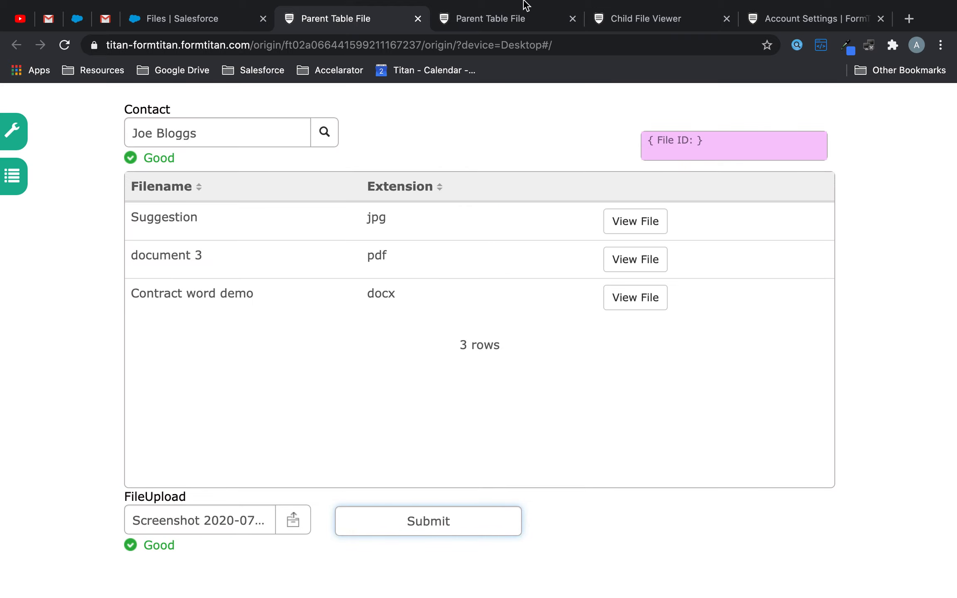
# Step: Refresh the push logs in the account settings to check the status of the latest upload
pyautogui.click(512, 17)
pyautogui.click(843, 18)
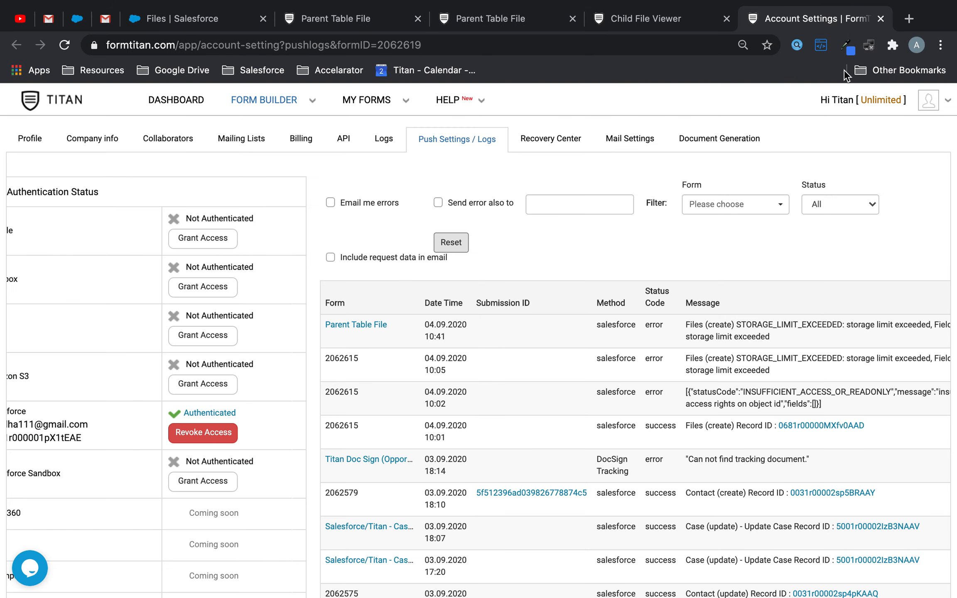
pyautogui.click(932, 299)
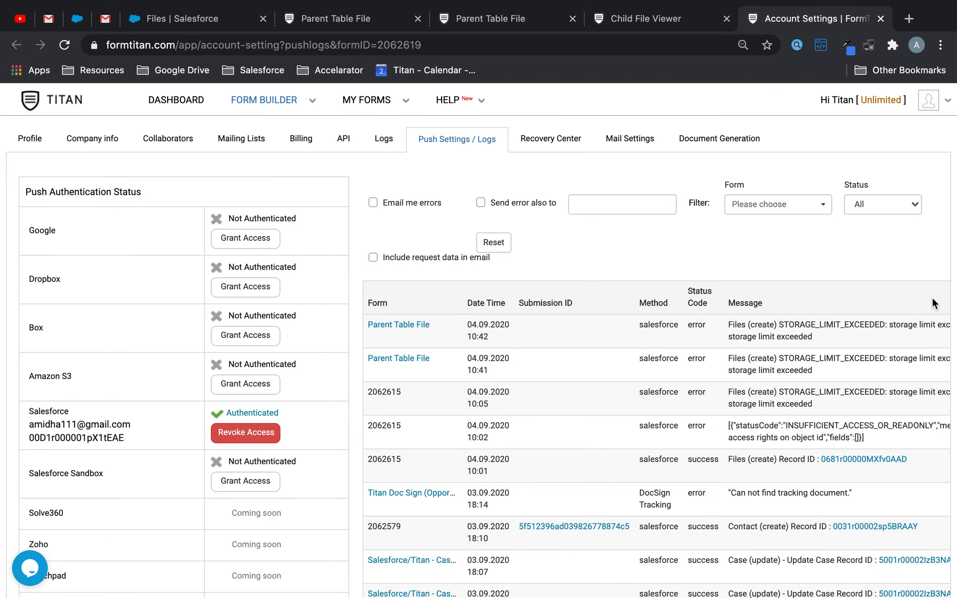
# Step: Search all of Salesforce for "file" to look for other stored files
pyautogui.click(206, 18)
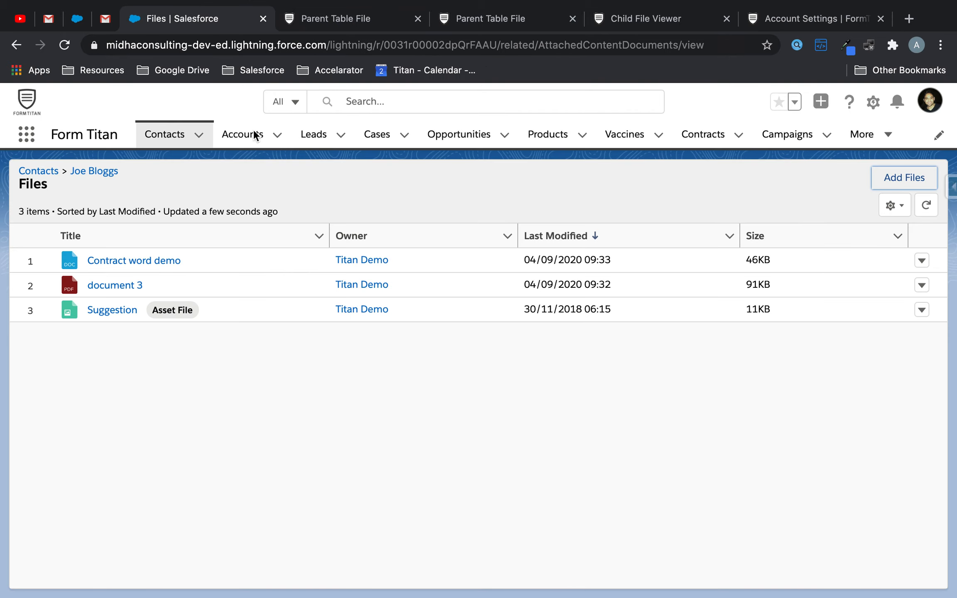
pyautogui.click(389, 102)
pyautogui.write('file')
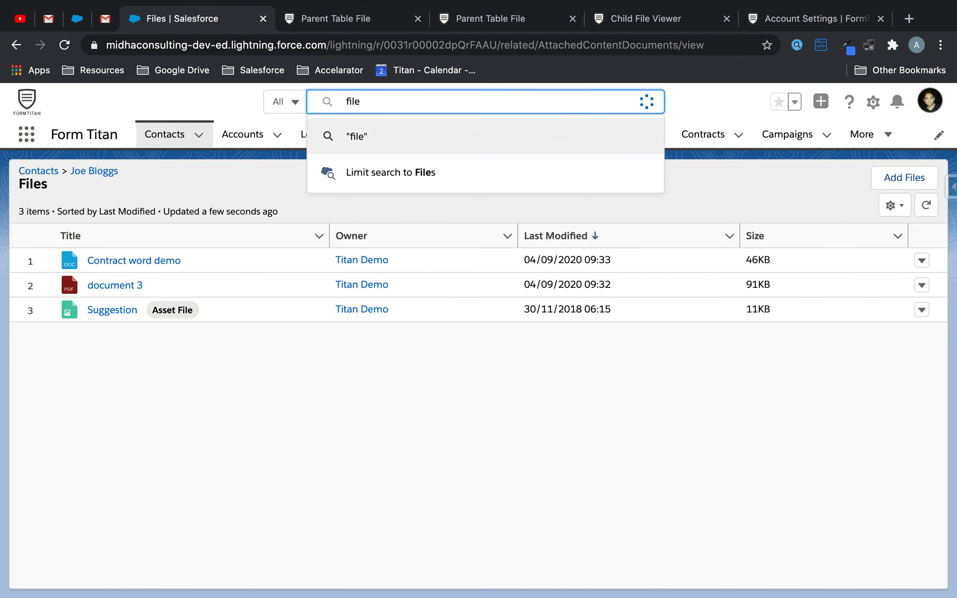
pyautogui.click(387, 141)
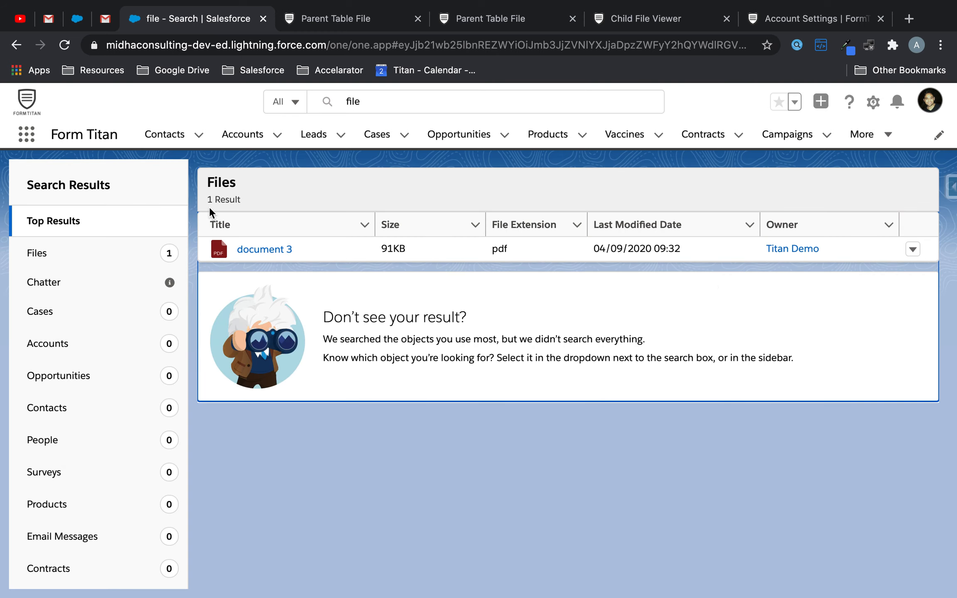
# Step: Narrow the search results to files, and open the attachments list of the recently viewed case with Closure Review status
pyautogui.click(129, 254)
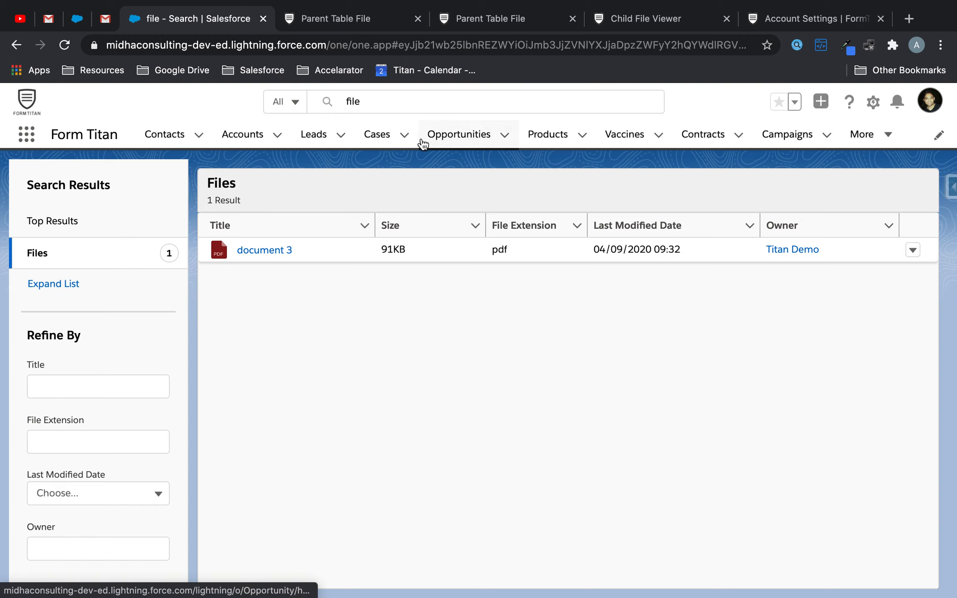
pyautogui.click(358, 142)
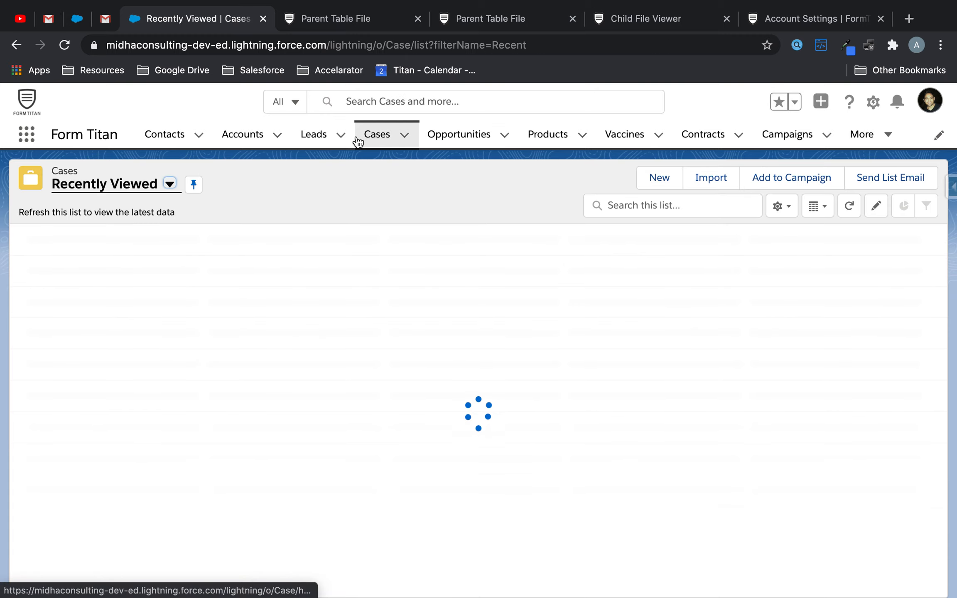
pyautogui.click(275, 258)
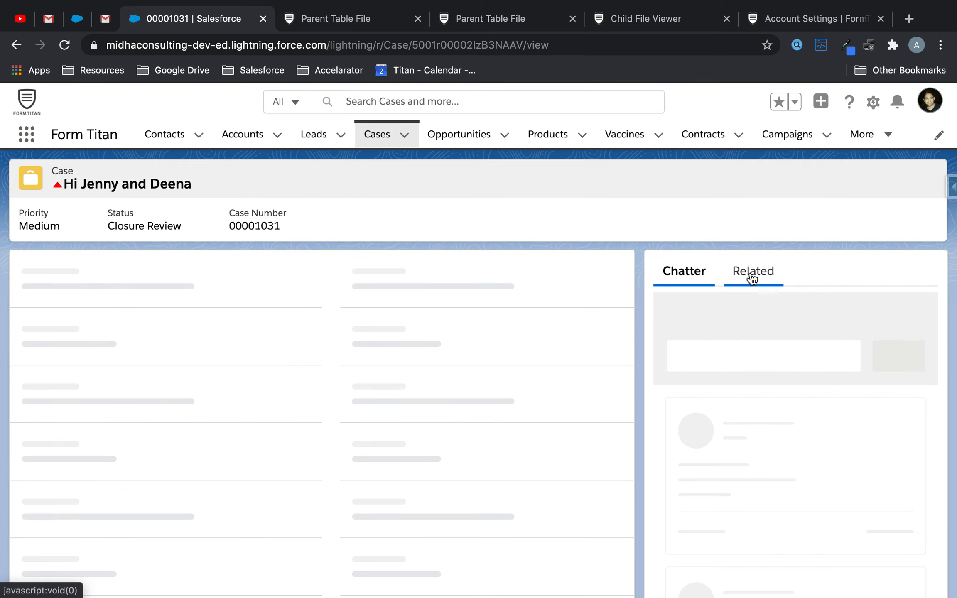
pyautogui.click(752, 274)
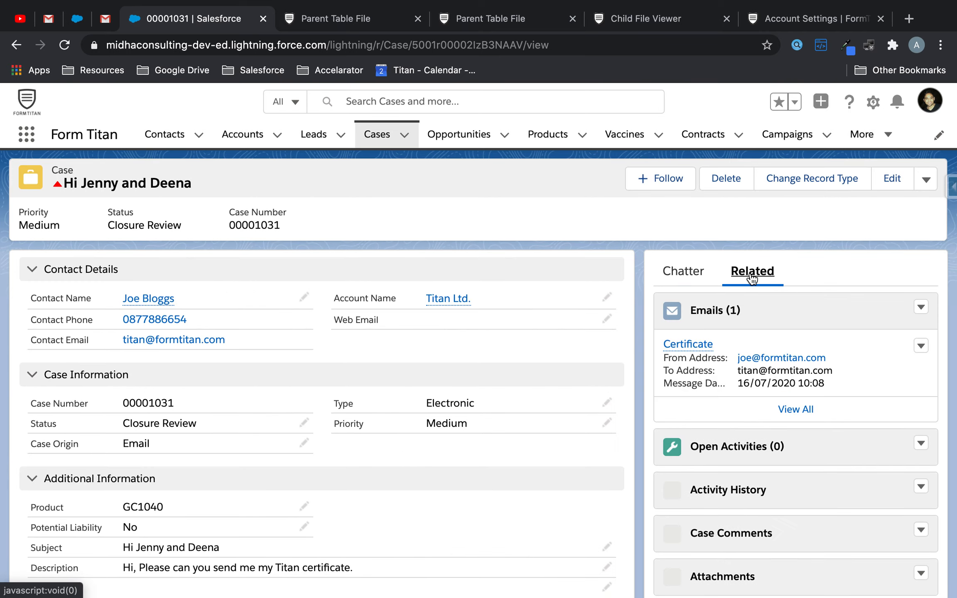
pyautogui.scroll(-5, 772, 409)
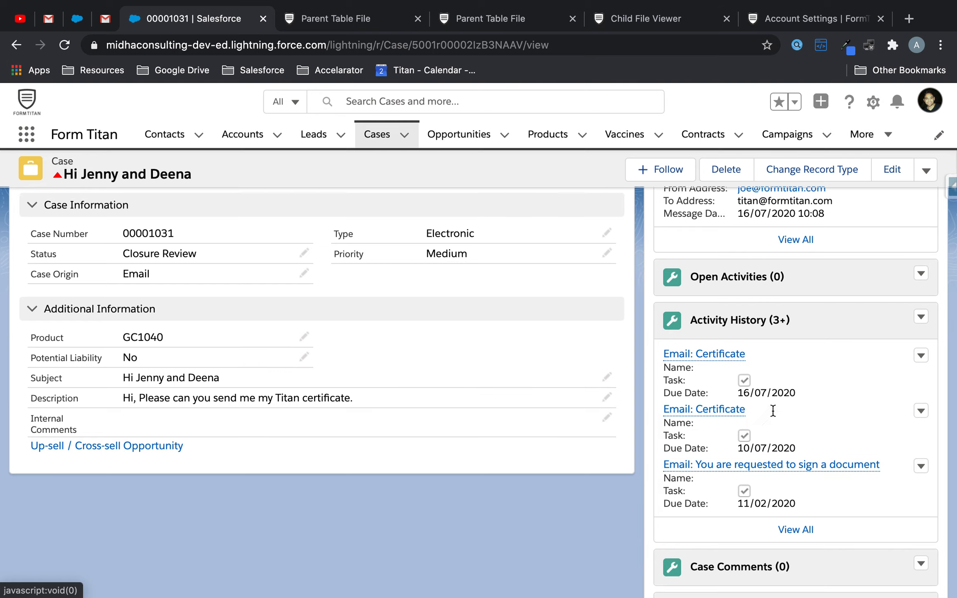
pyautogui.scroll(-5, 773, 411)
pyautogui.click(805, 401)
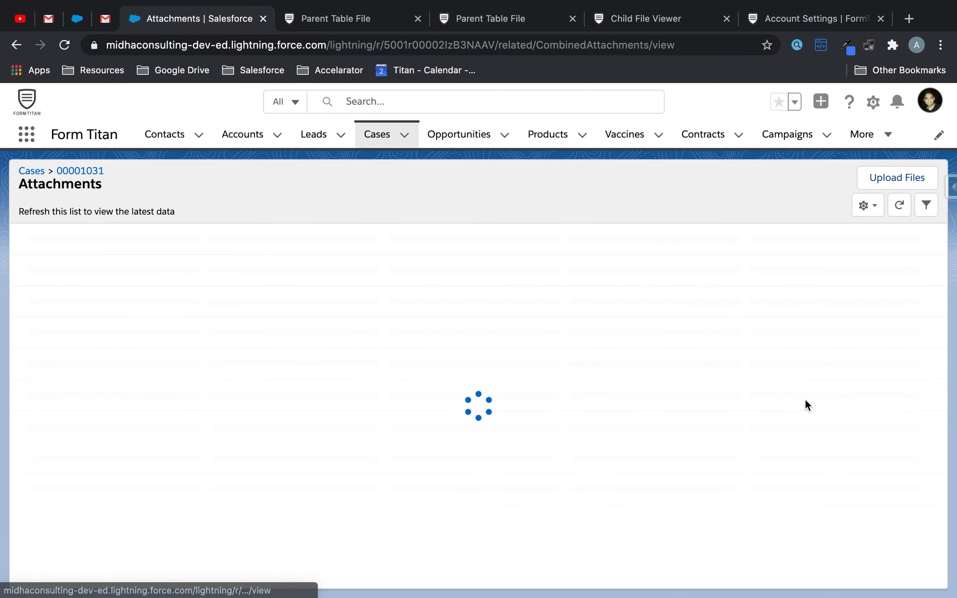
# Step: Delete the Case Upload file from the case's attachments and confirm the deletion
pyautogui.click(920, 263)
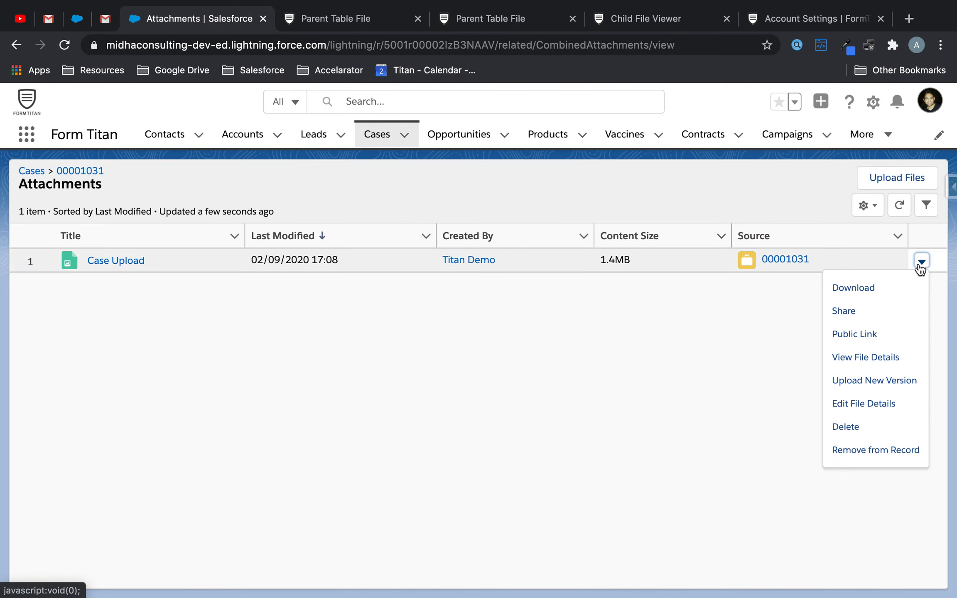
pyautogui.click(849, 426)
pyautogui.click(683, 385)
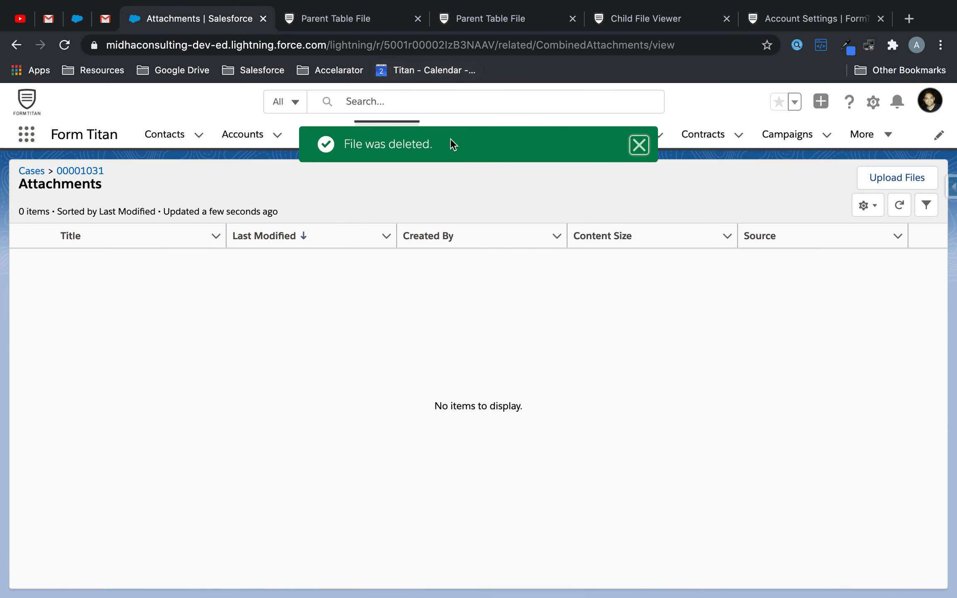
pyautogui.click(638, 145)
# Step: Check the related records of the "hello !!!" case for attachments and files
pyautogui.click(388, 140)
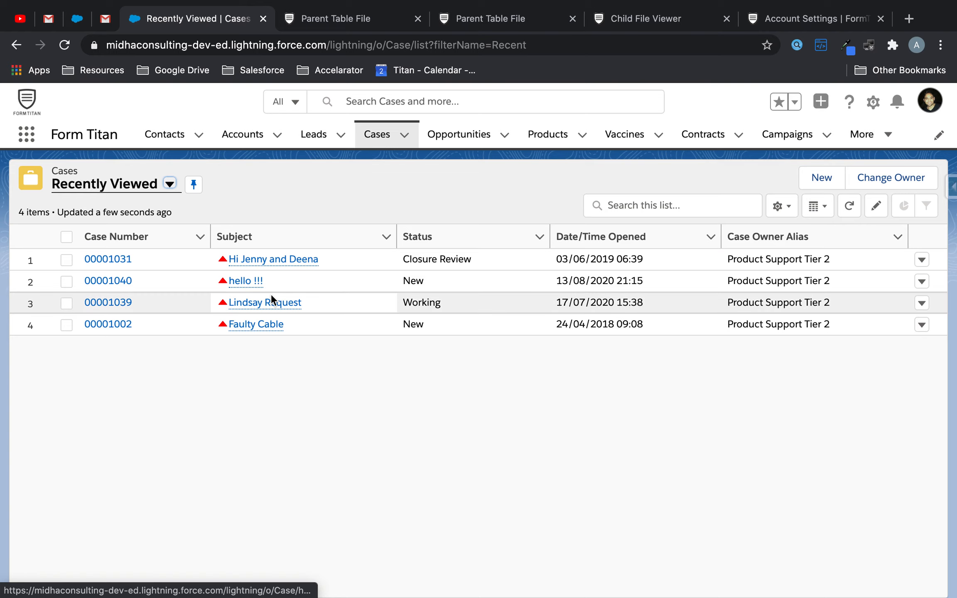
pyautogui.click(252, 284)
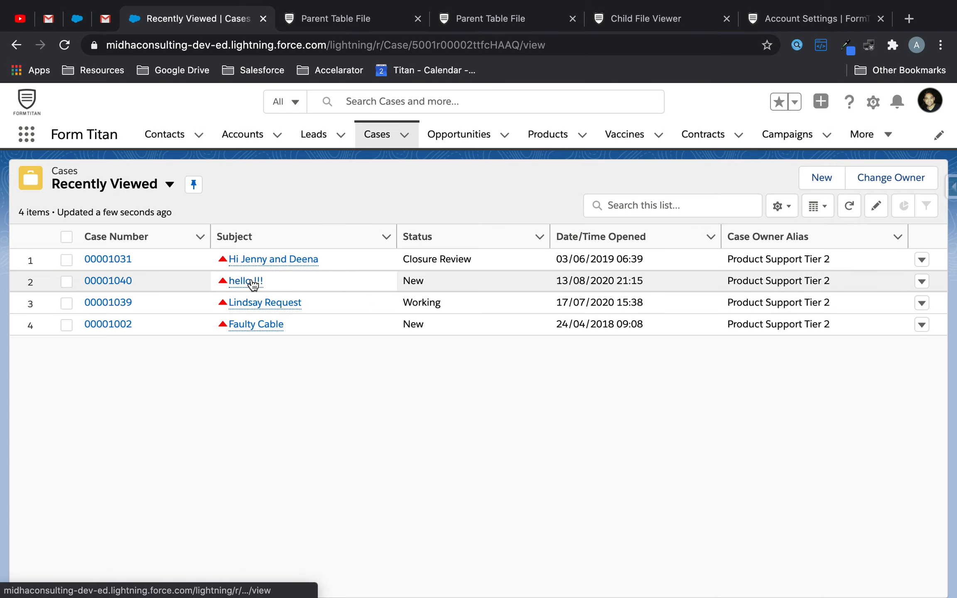
pyautogui.click(752, 272)
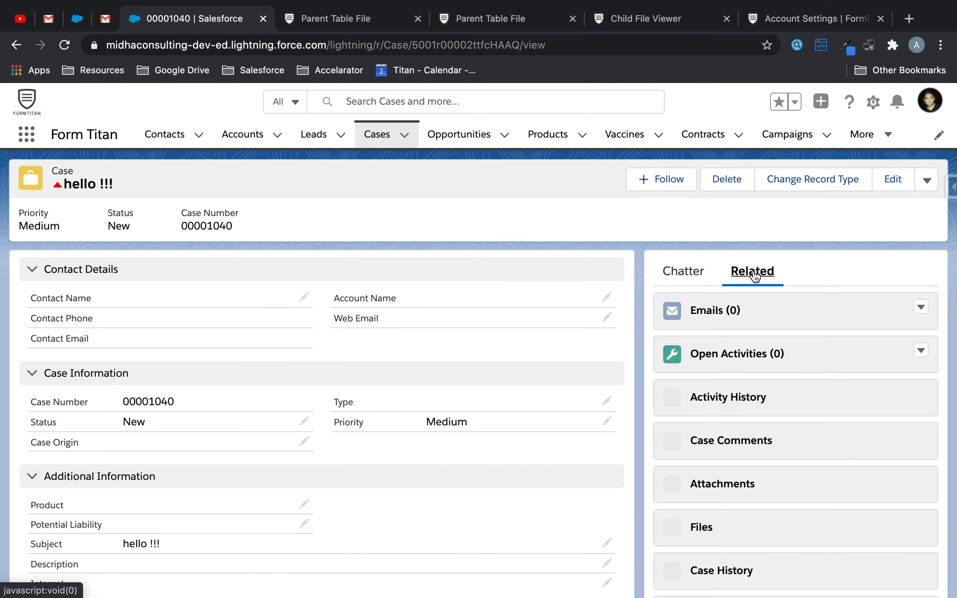
pyautogui.scroll(-5, 727, 384)
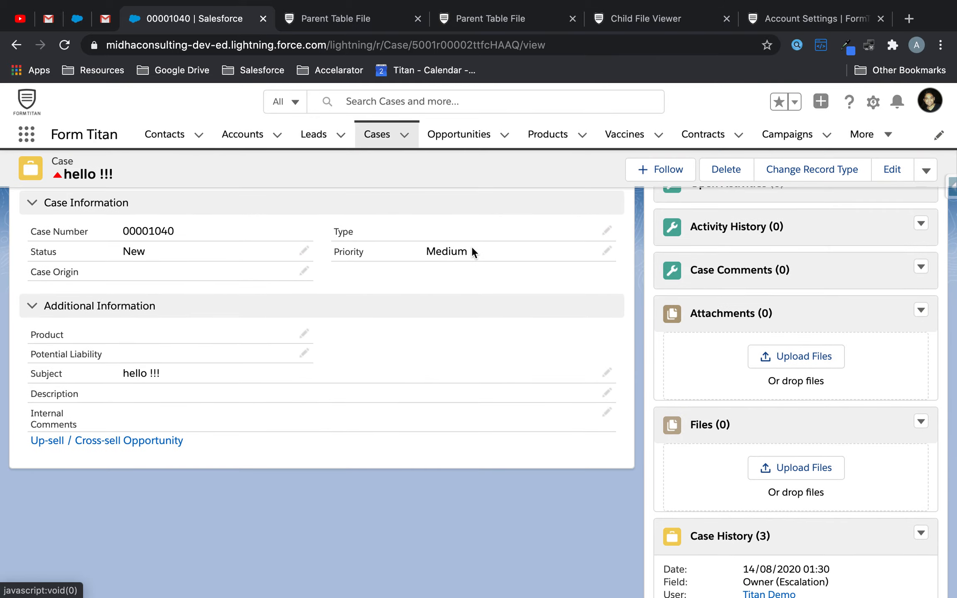
# Step: Return to the live Parent Table File form, reload it and select the same contact again
pyautogui.click(367, 13)
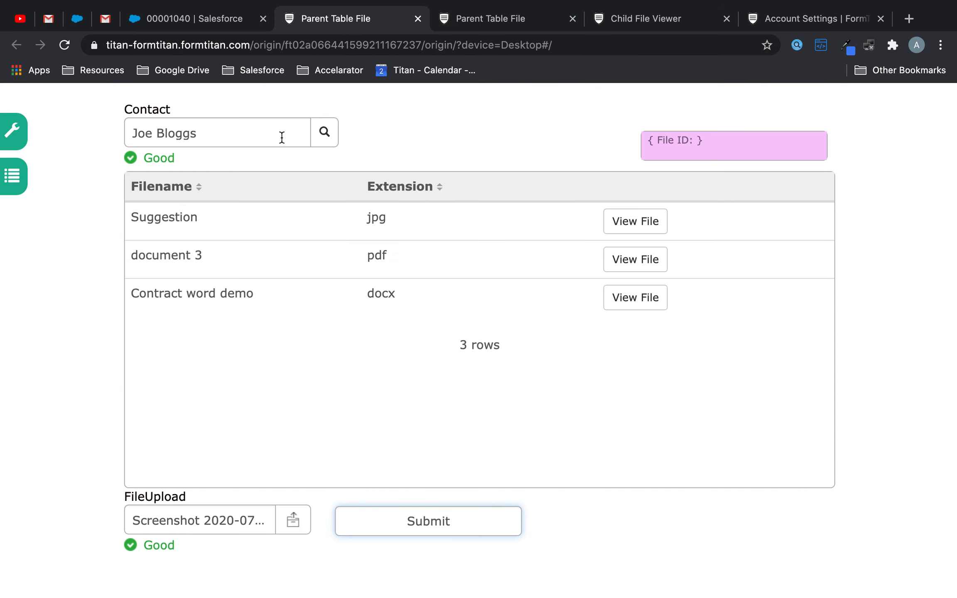
pyautogui.click(206, 45)
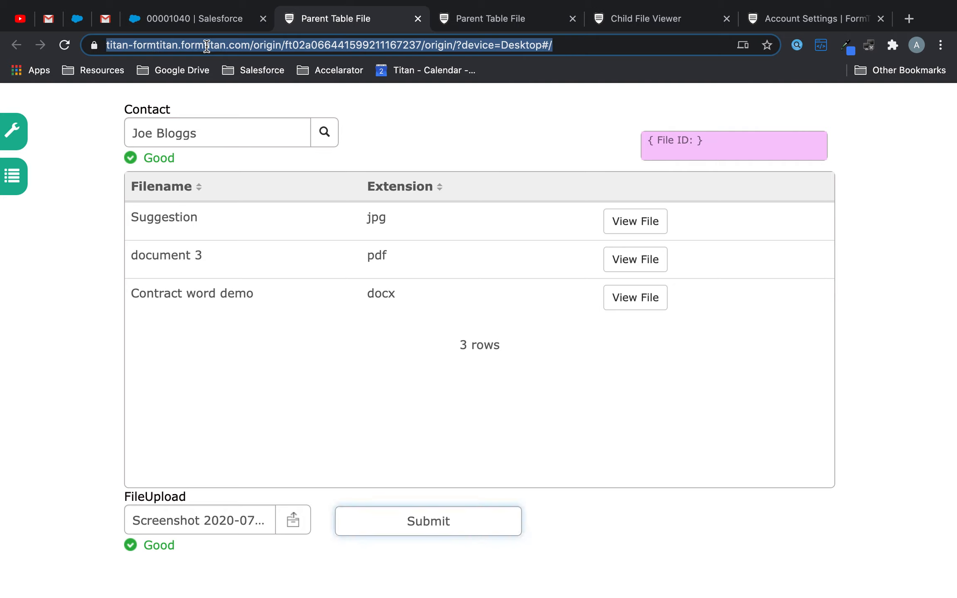
pyautogui.press('Return')
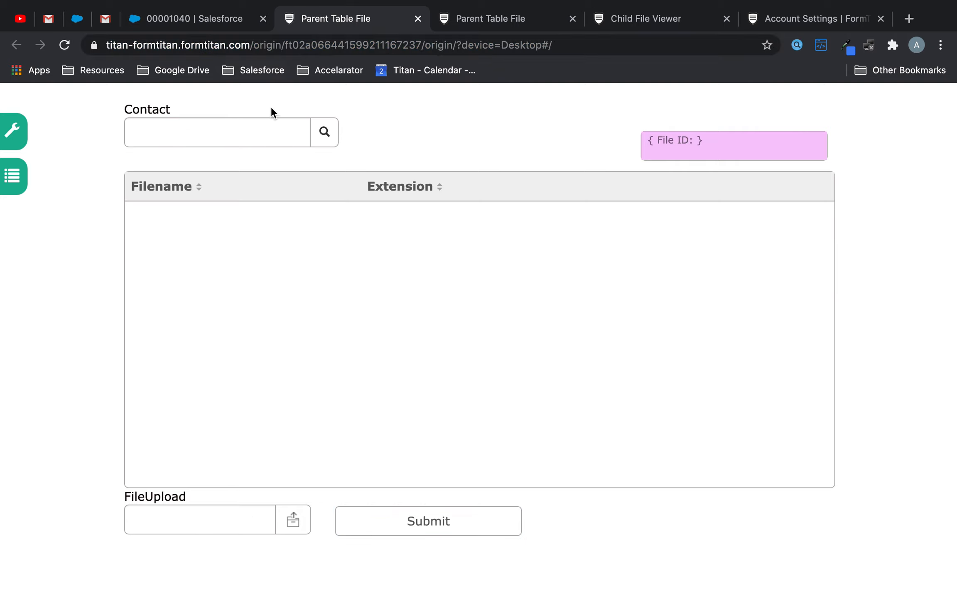
pyautogui.click(277, 132)
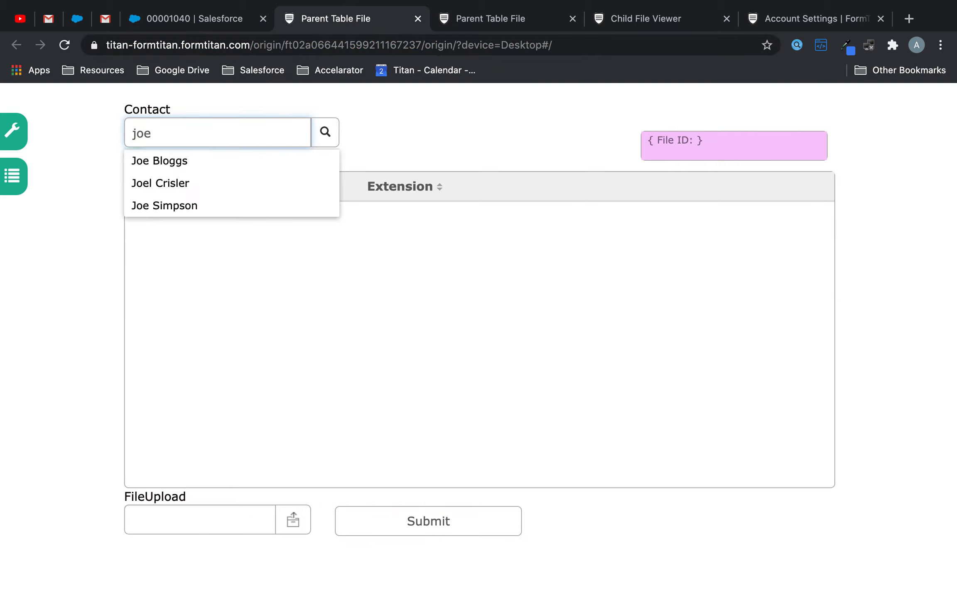
pyautogui.click(256, 164)
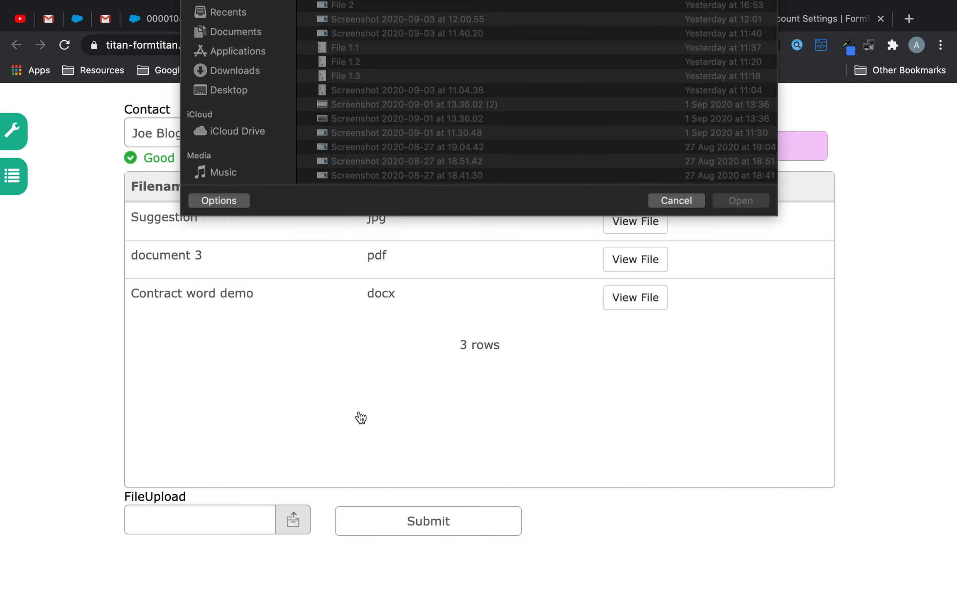
# Step: Sort the Tutorial Videos folder by size, upload the 6 KB PNG dated 12 Aug 2020 and submit the form
pyautogui.hscroll(5, 490, 143)
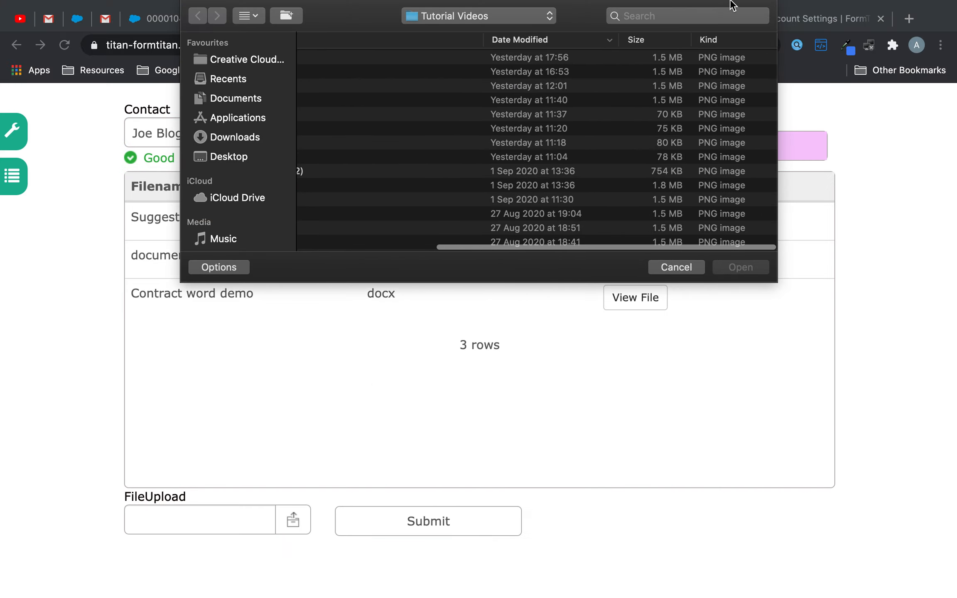
pyautogui.click(661, 42)
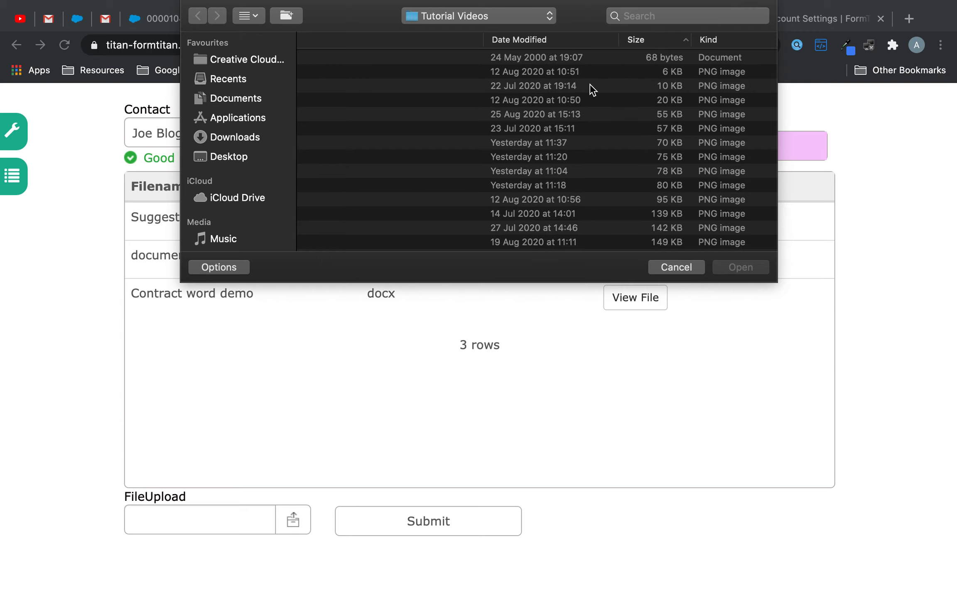
pyautogui.hscroll(-5, 589, 88)
pyautogui.click(479, 72)
pyautogui.doubleClick(479, 71)
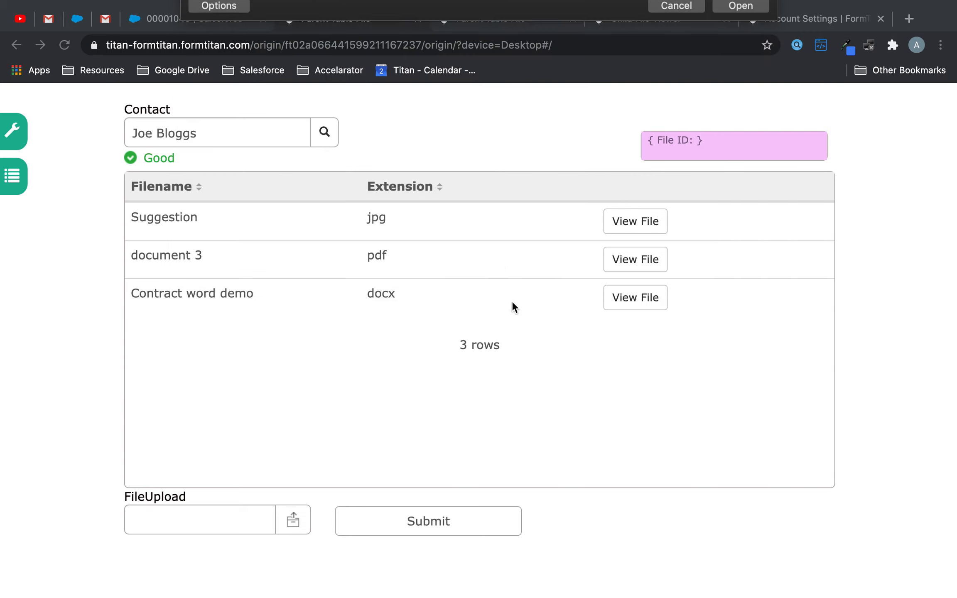
pyautogui.click(445, 520)
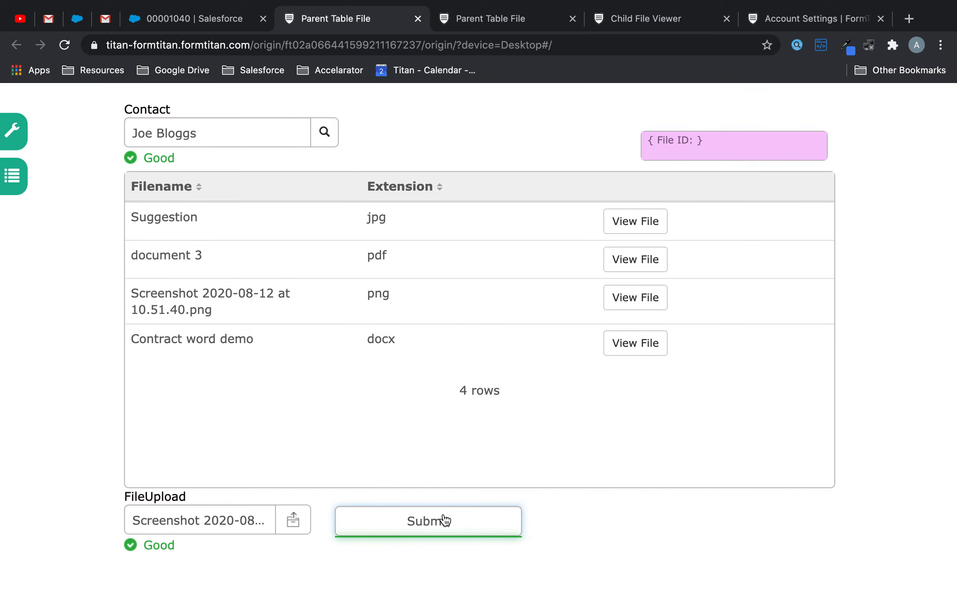
# Step: Preview the uploaded Screenshot 2020-08-12 at 10.51.40.png from the table, look over the image and close the viewer
pyautogui.click(643, 302)
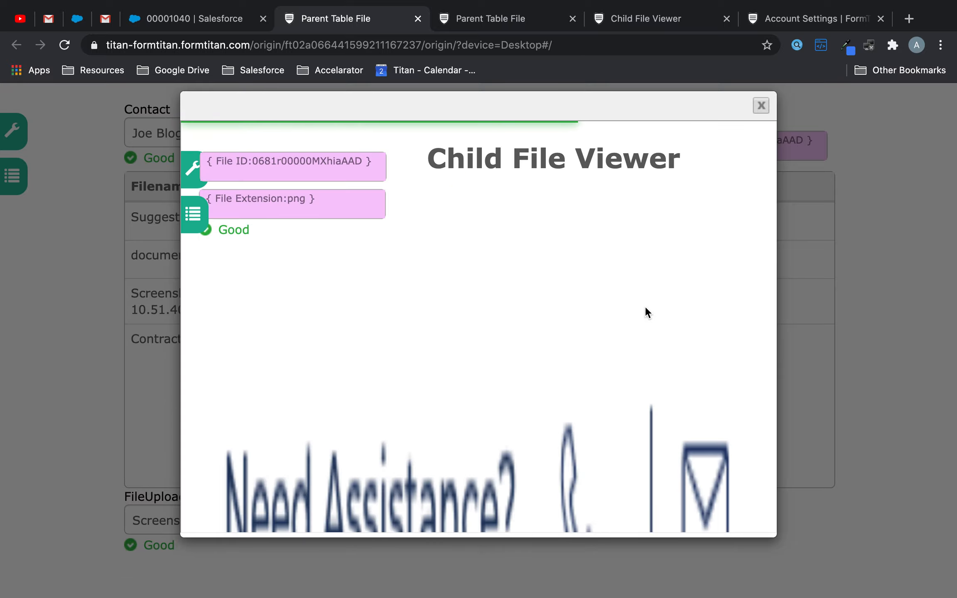
pyautogui.scroll(-5, 644, 305)
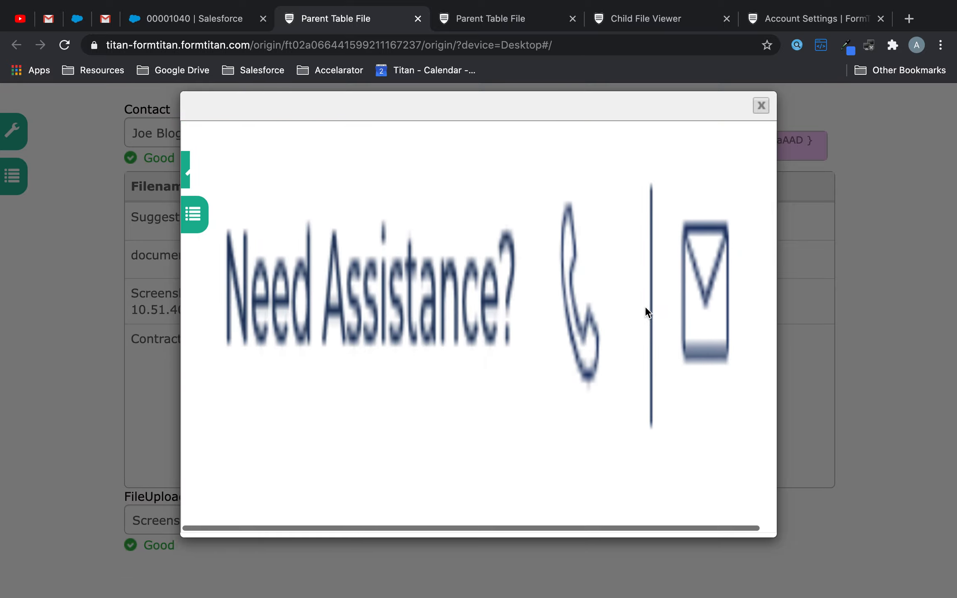
pyautogui.scroll(5, 644, 305)
pyautogui.click(761, 107)
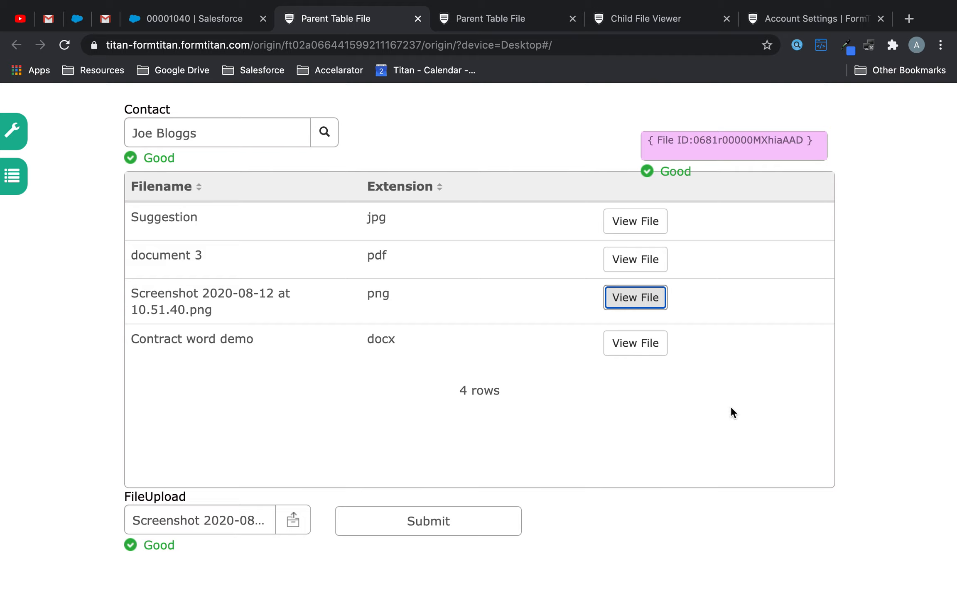
# Step: Preview the Contract word demo docx from the table, read through its clauses and close the viewer
pyautogui.click(640, 348)
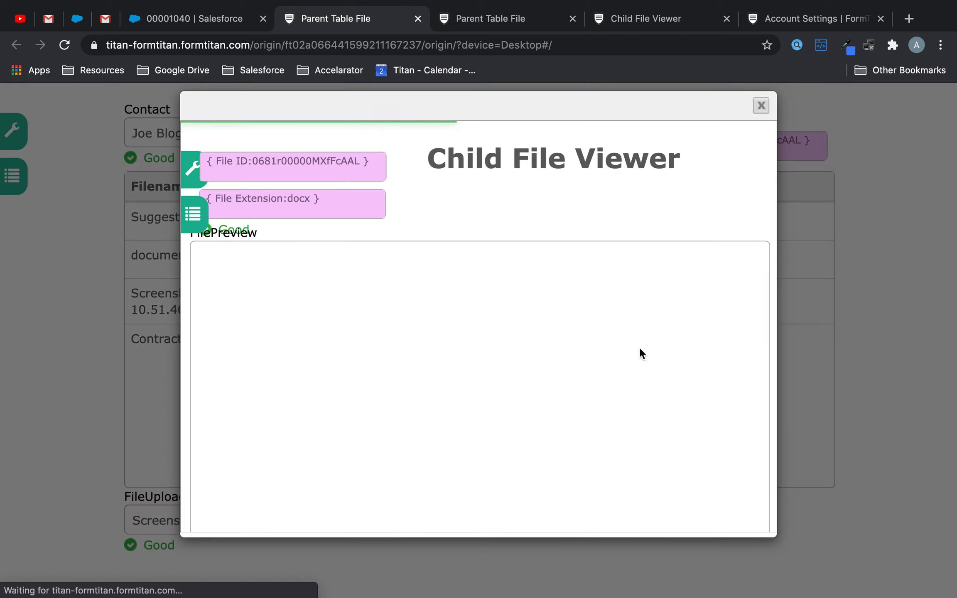
pyautogui.scroll(-5, 642, 339)
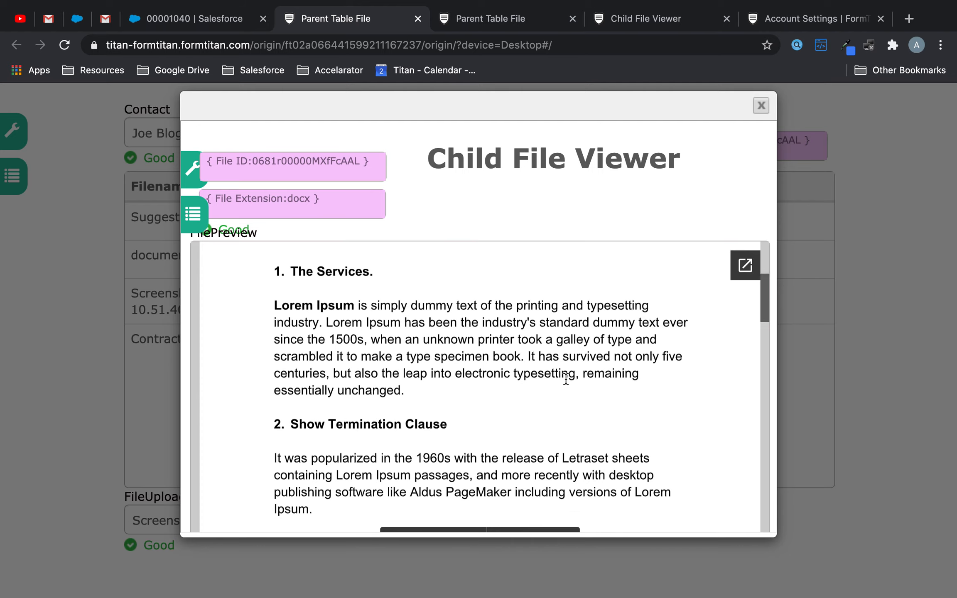
pyautogui.scroll(-3, 566, 379)
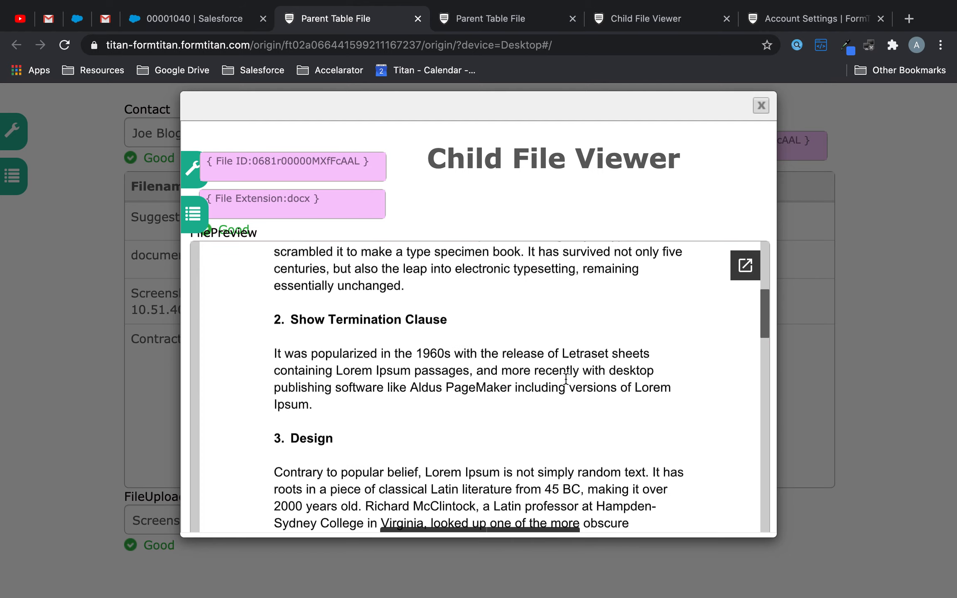
pyautogui.click(761, 105)
# Step: Preview the Suggestion jpg from the table, look over the whole image and close the viewer
pyautogui.click(655, 222)
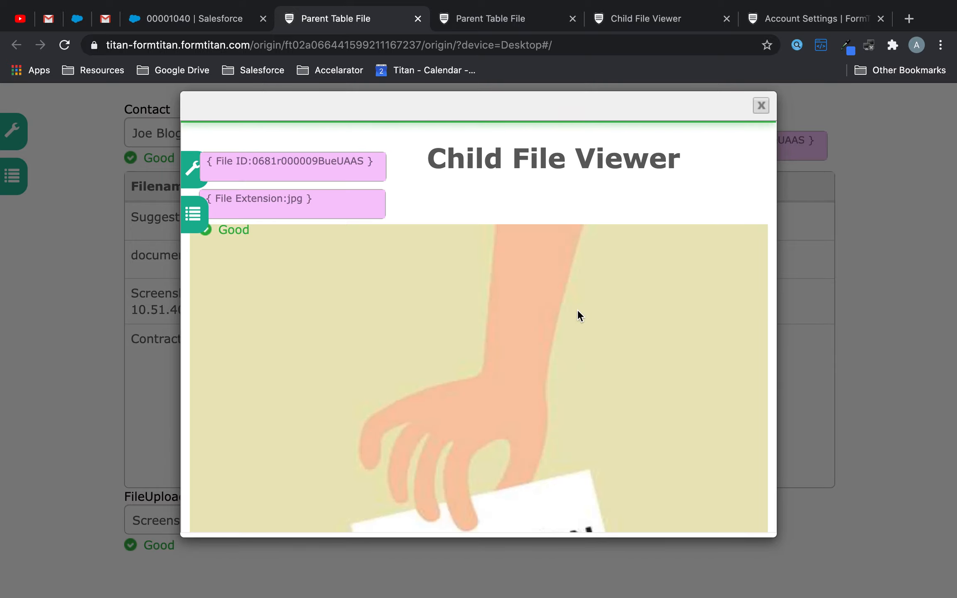
pyautogui.scroll(-10, 577, 309)
pyautogui.scroll(10, 577, 309)
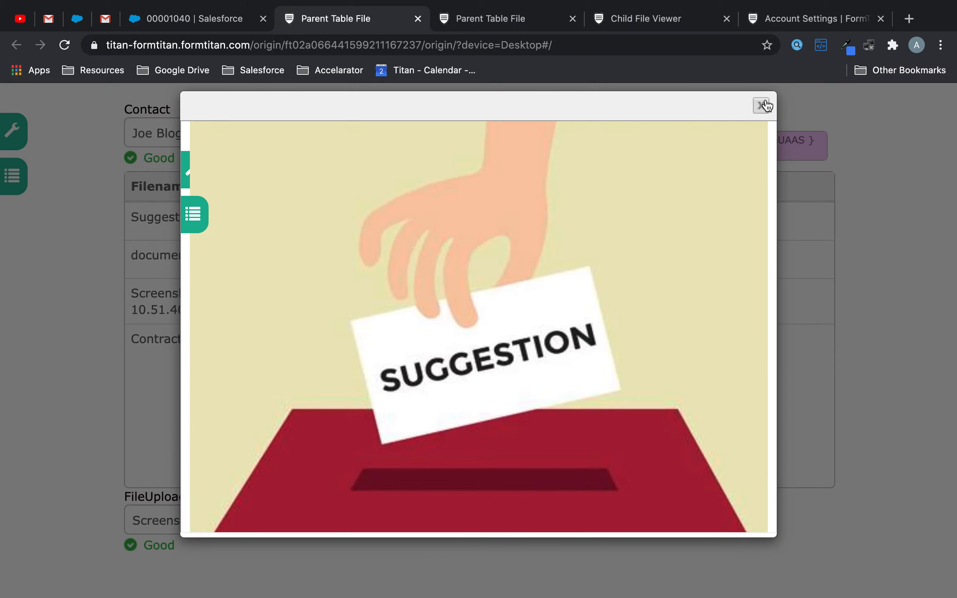
pyautogui.click(761, 104)
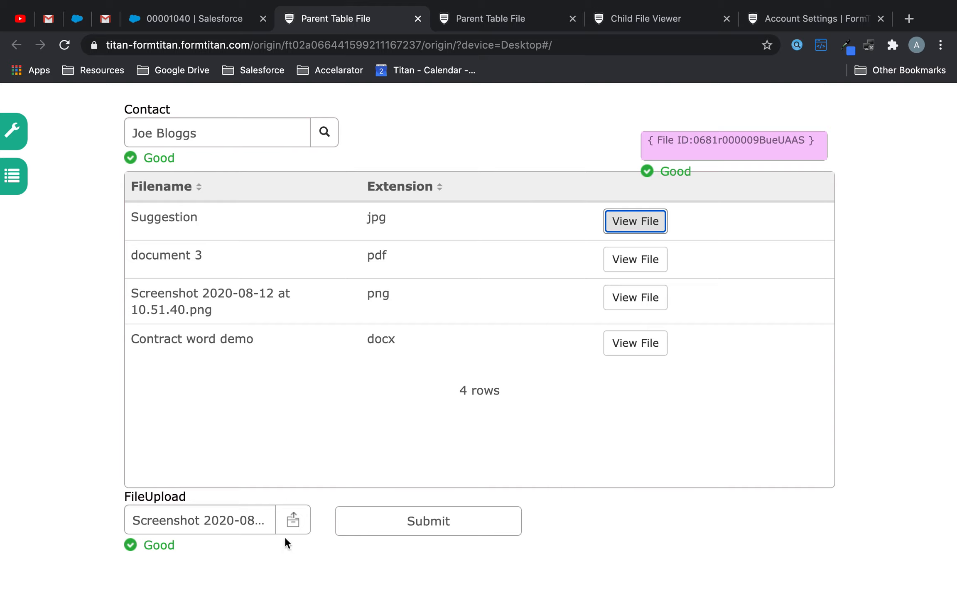